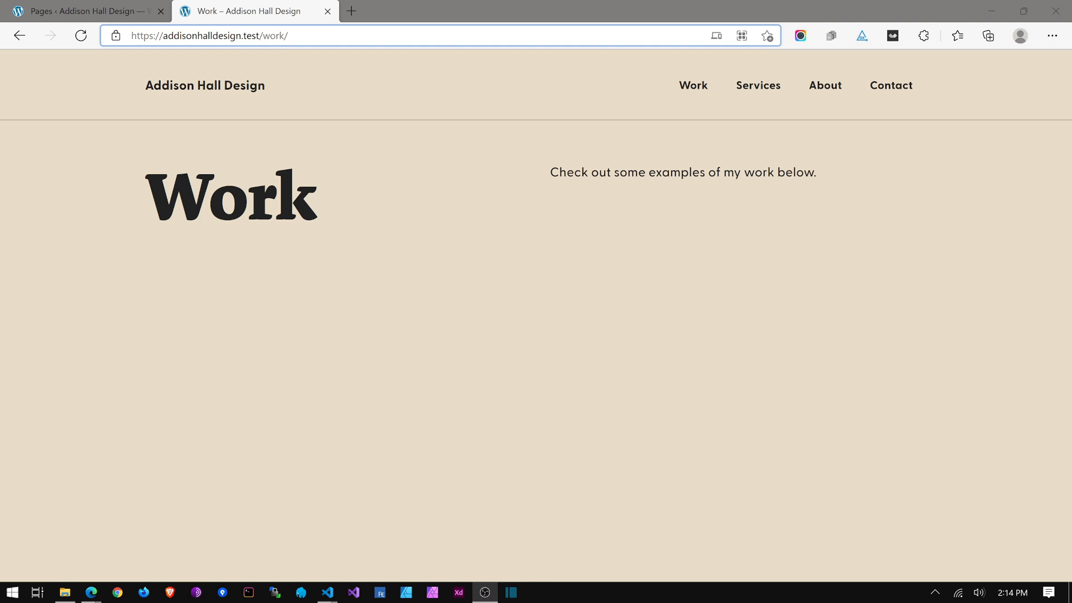
# Step: Open the Work page for editing from the WordPress pages list
pyautogui.hotkey('alt', 'Tab')
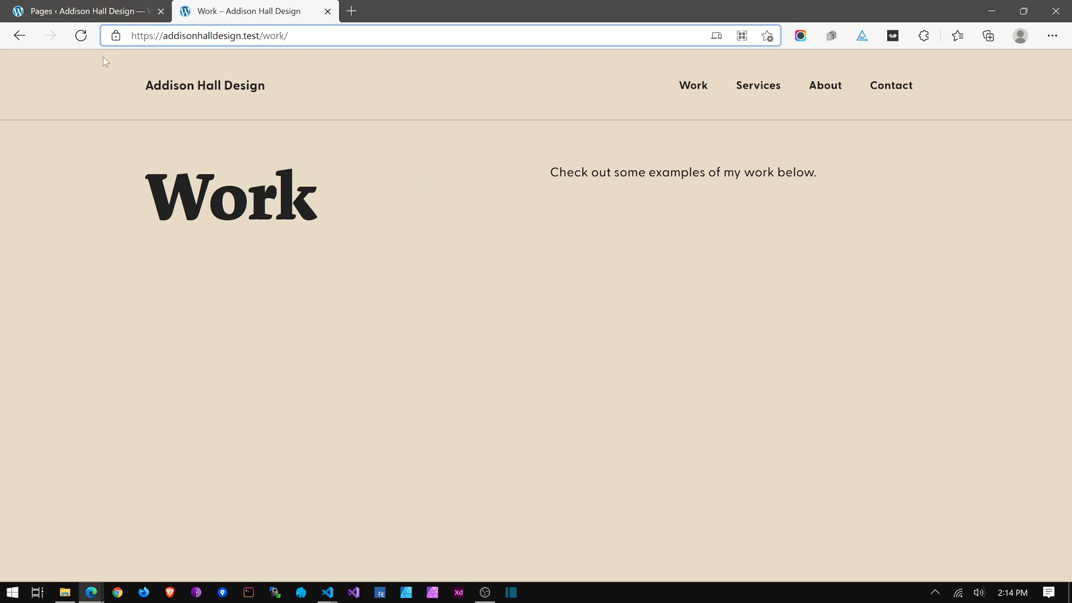
pyautogui.click(105, 18)
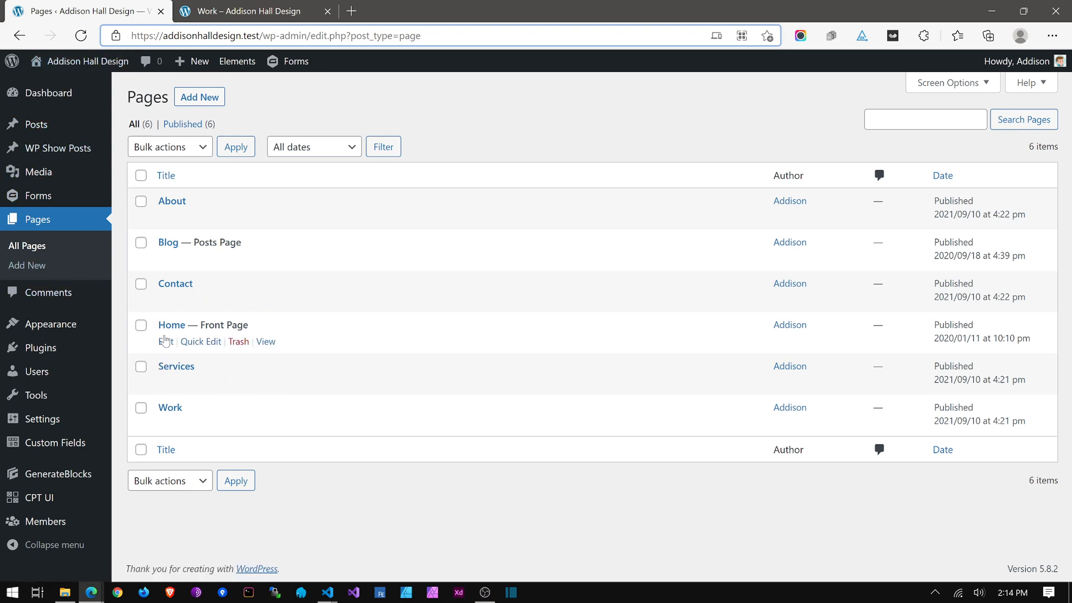
pyautogui.click(175, 411)
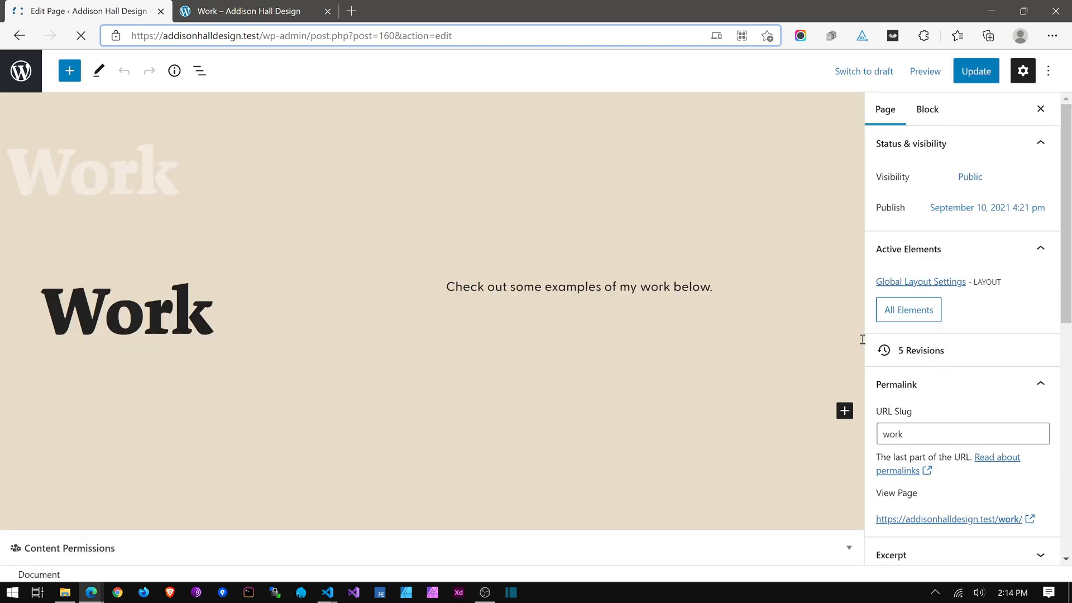
# Step: Try the Navy, Hunter Green and Burgundy color schemes on the Work page, and return it to Light Tan
pyautogui.scroll(-3, 949, 361)
pyautogui.scroll(-4, 962, 368)
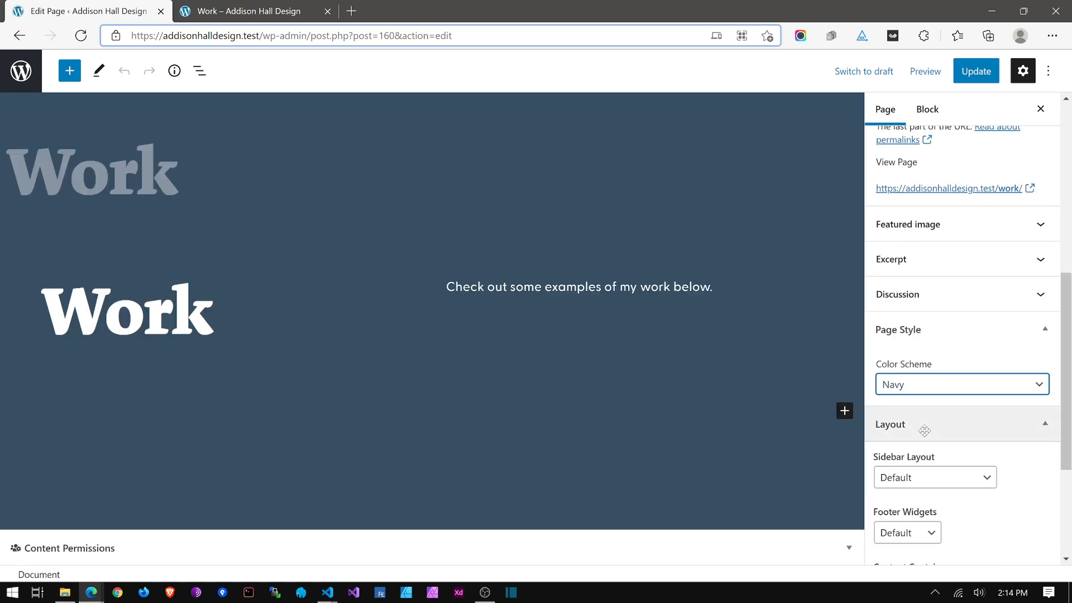
pyautogui.click(920, 385)
pyautogui.click(923, 452)
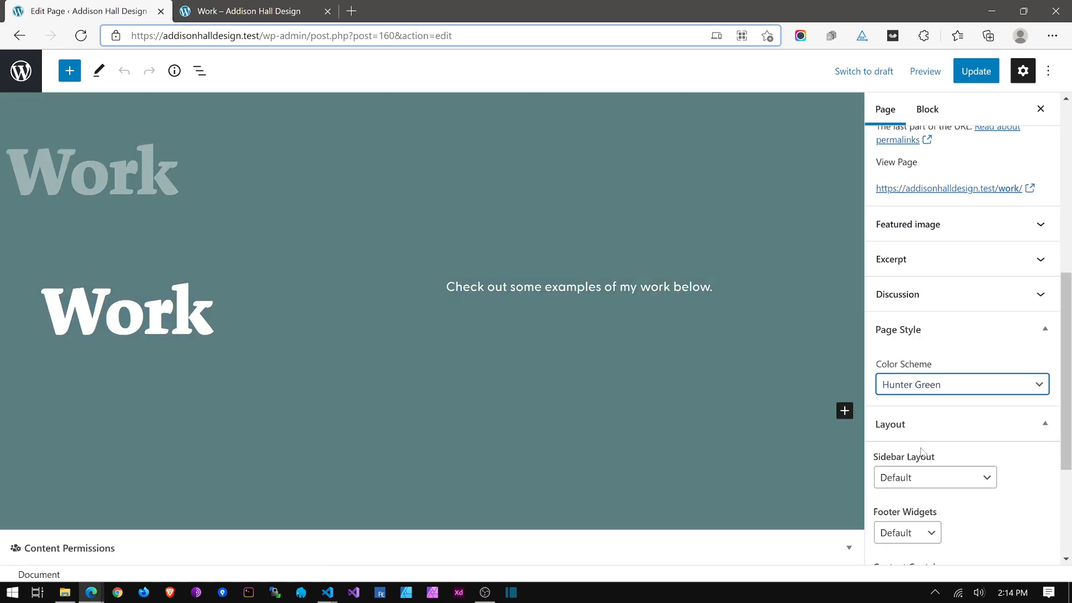
pyautogui.click(924, 394)
pyautogui.click(926, 476)
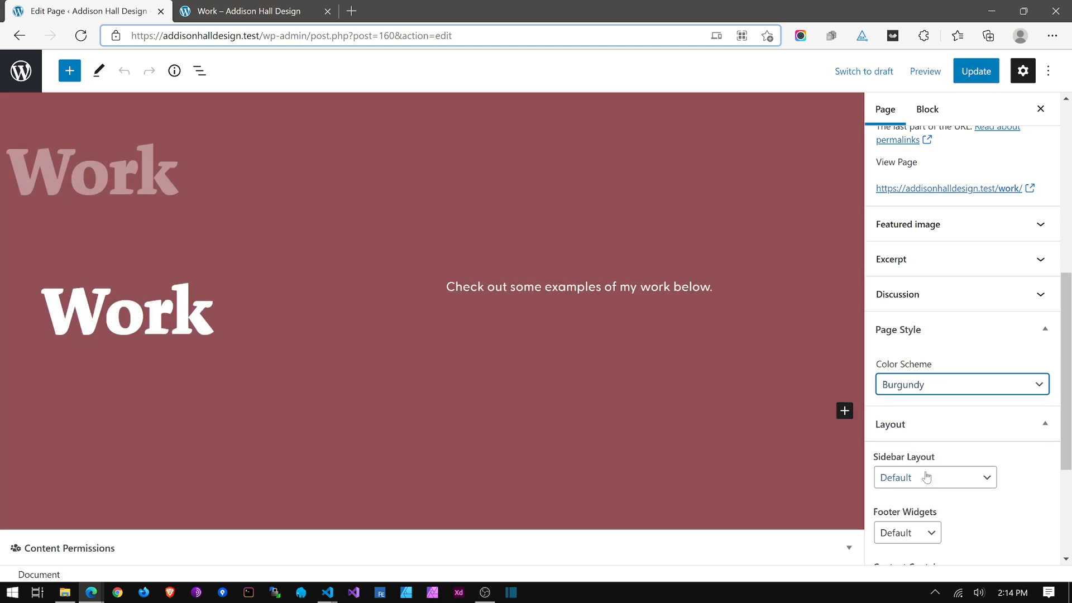
pyautogui.click(917, 391)
pyautogui.click(917, 501)
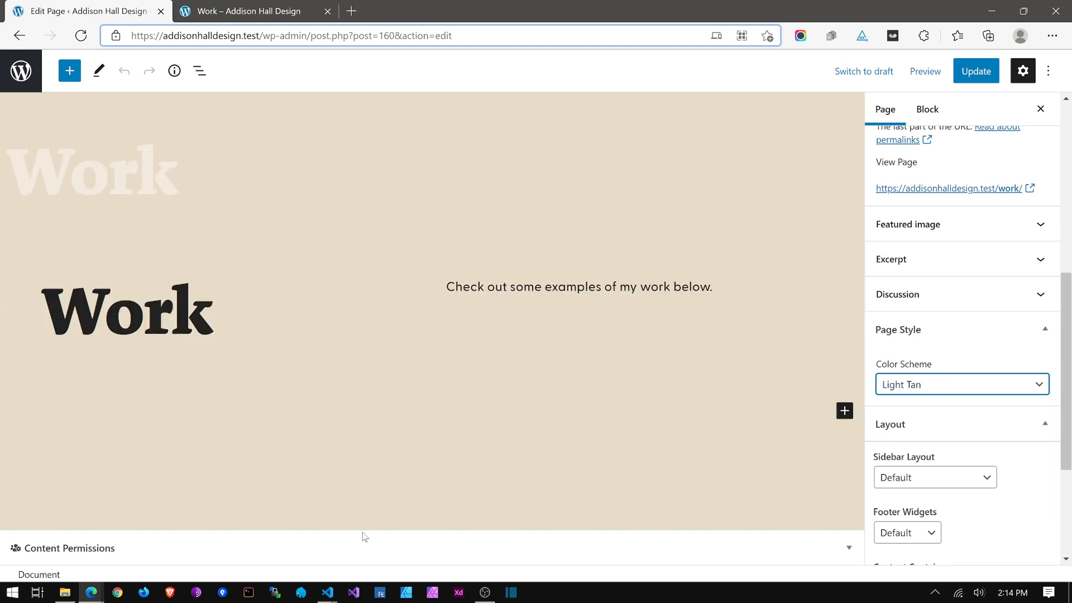
# Step: Switch to the addisonhalldesign project in Visual Studio Code, examine the color scheme rules in editor.css, and close that file
pyautogui.click(334, 593)
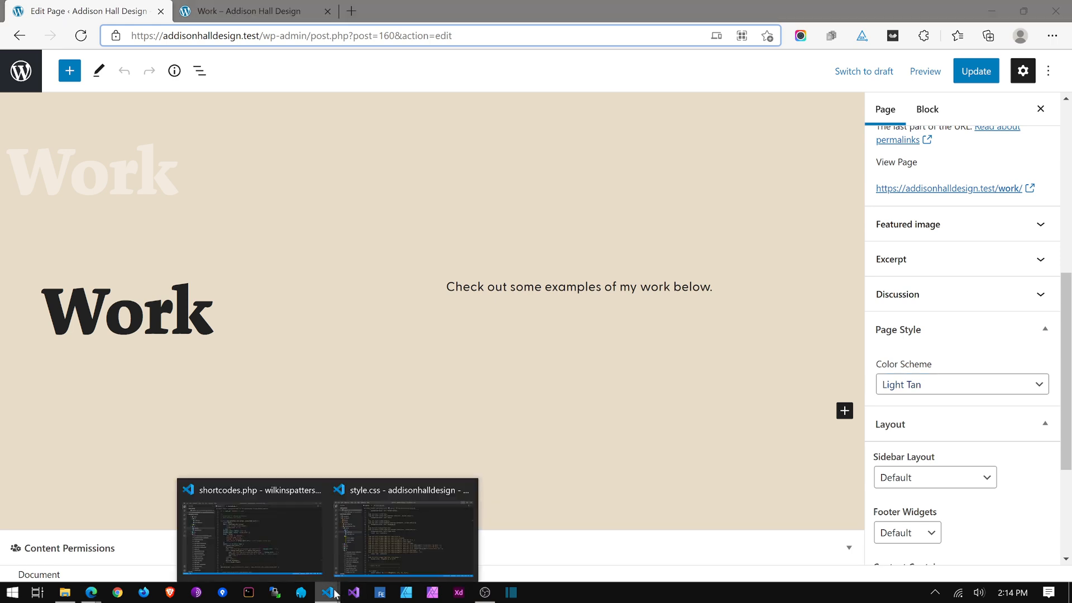
pyautogui.click(414, 548)
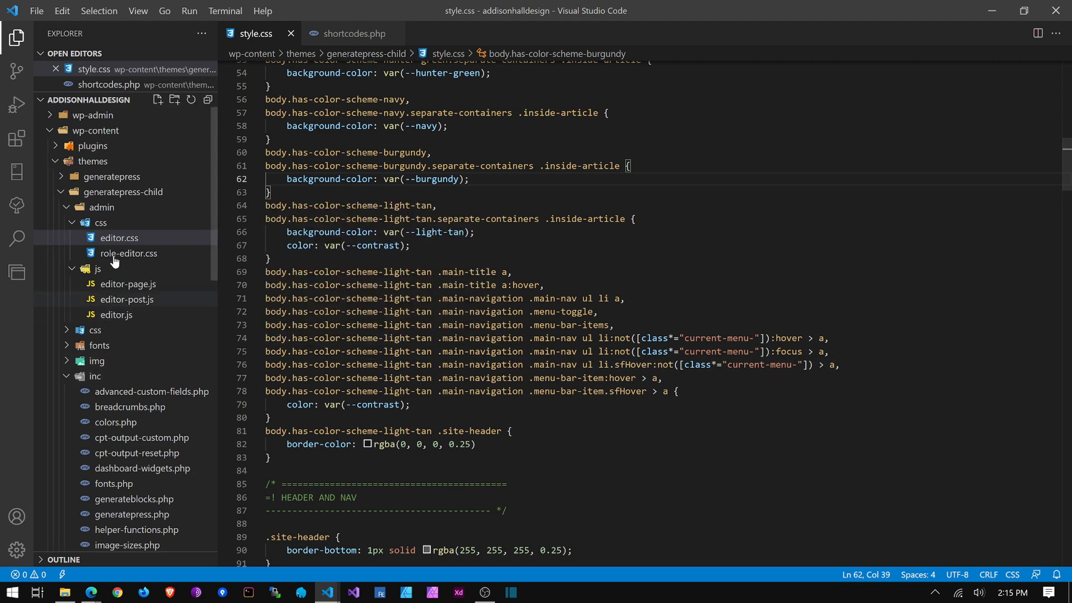
pyautogui.click(183, 241)
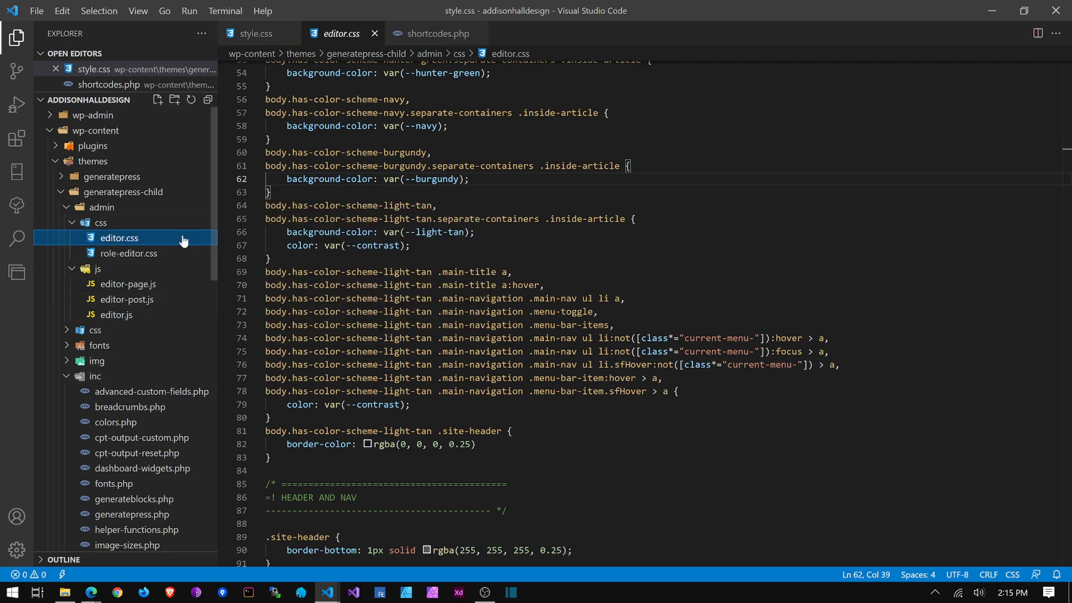
pyautogui.click(184, 241)
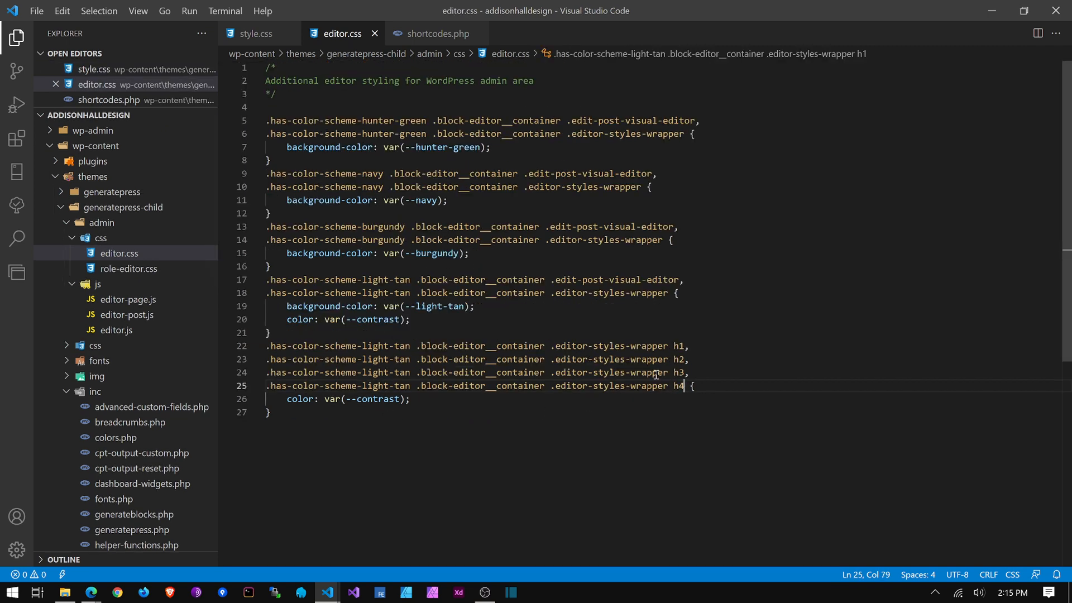
pyautogui.moveTo(319, 320)
pyautogui.moveTo(643, 285)
pyautogui.hotkey('ctrl', 'w')
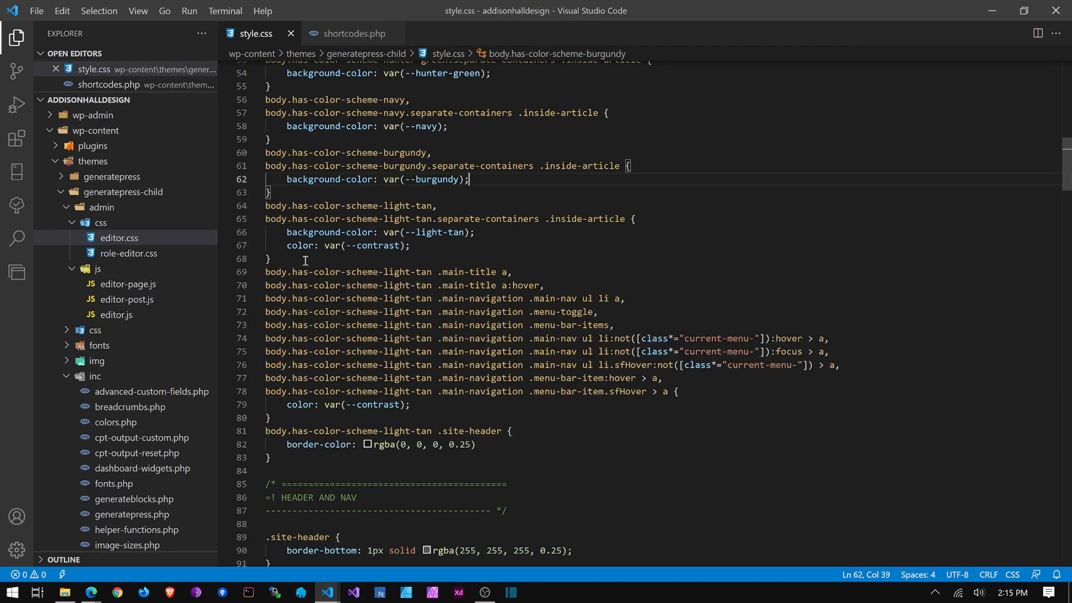
# Step: Return to the WordPress admin in the browser, leave the page editor, and open CPT UI's form for adding post types
pyautogui.moveTo(100, 599)
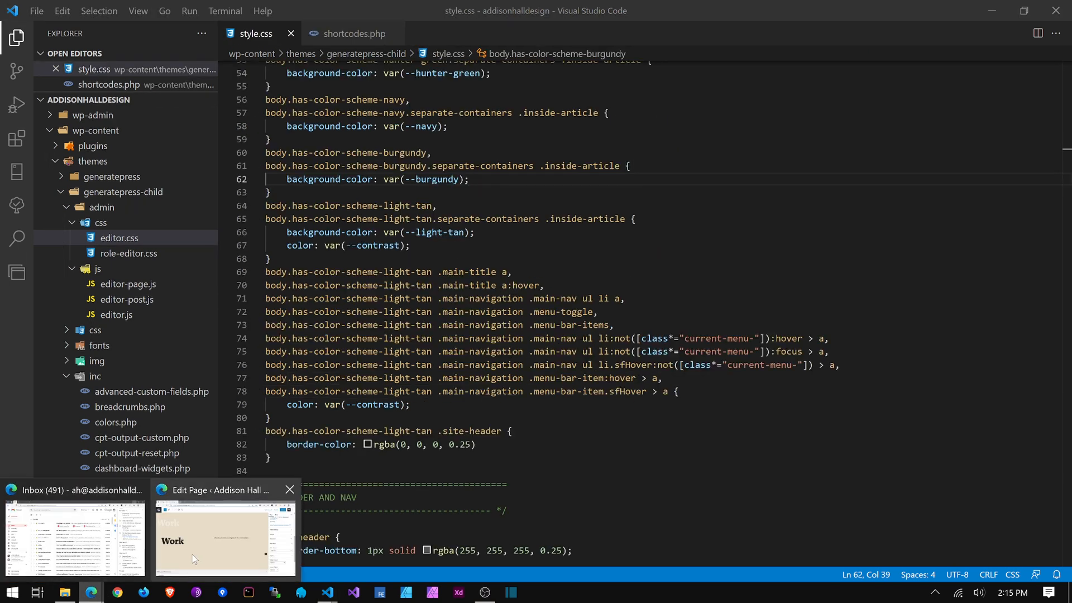
pyautogui.click(225, 538)
pyautogui.click(20, 72)
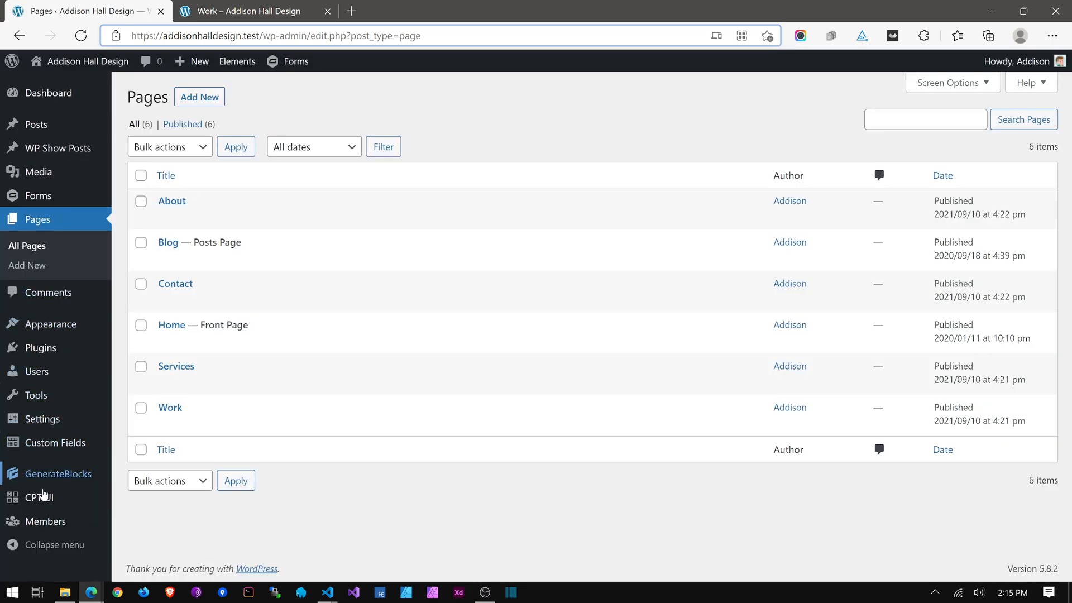
pyautogui.moveTo(44, 497)
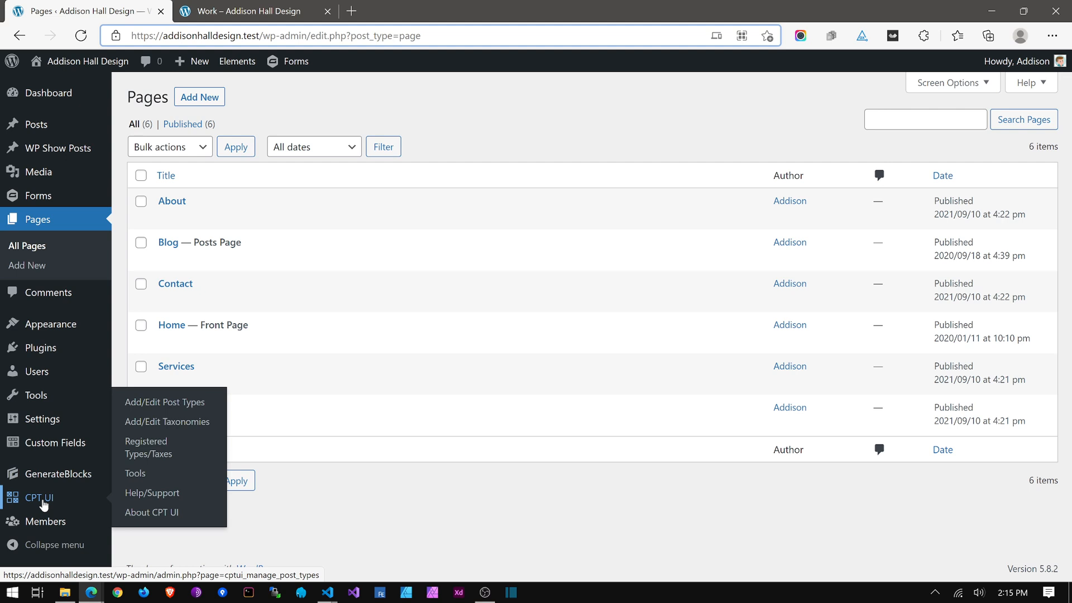
pyautogui.click(42, 500)
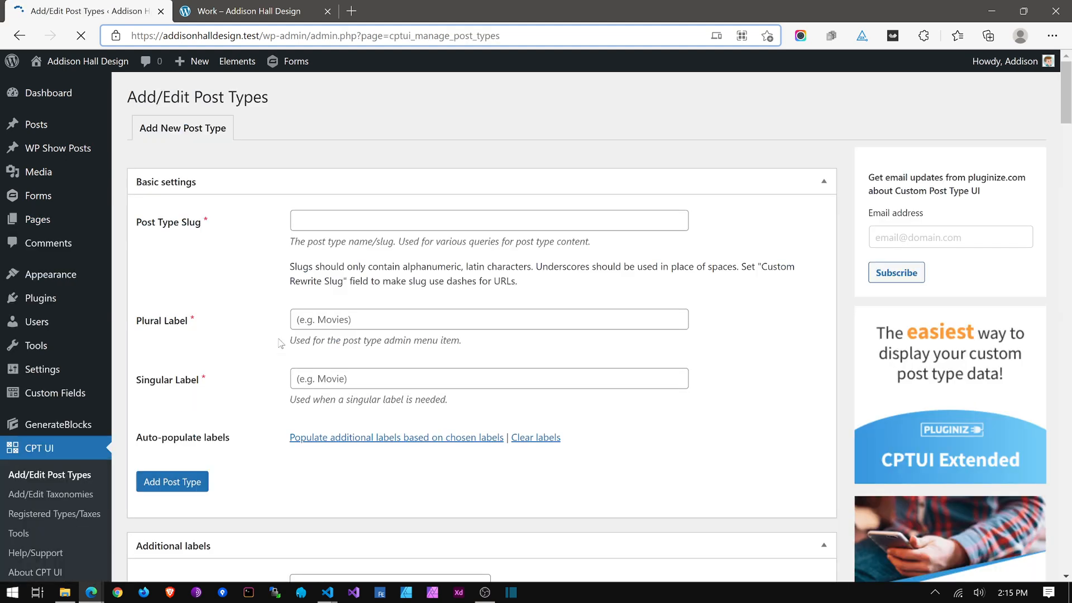
# Step: Set the post type slug to "portfolio" and both the plural and singular labels to "Portfolio"
pyautogui.click(364, 225)
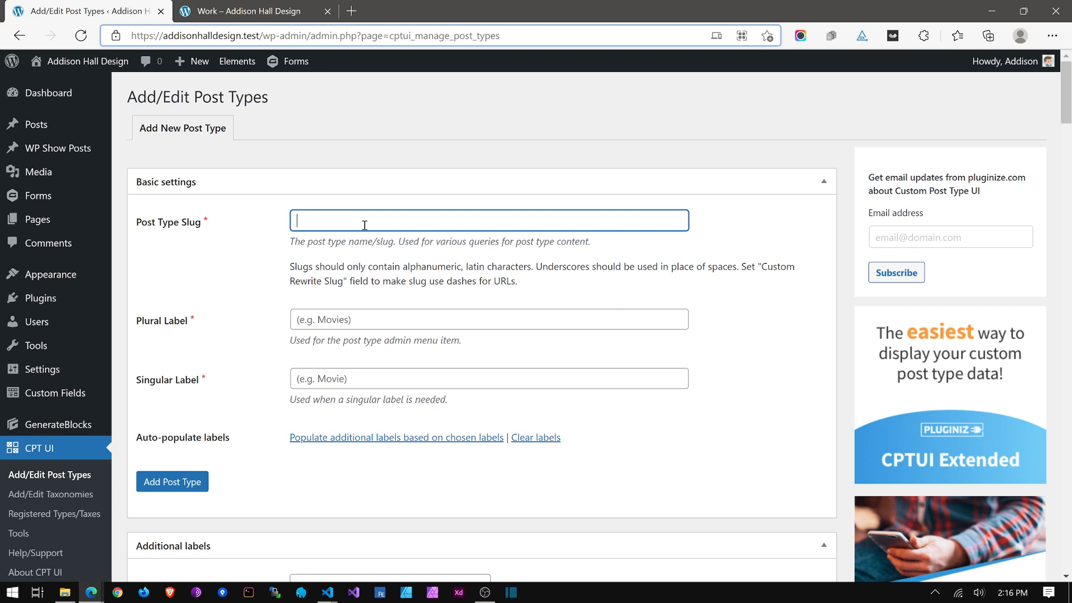
pyautogui.write('portfolio')
pyautogui.press('Return')
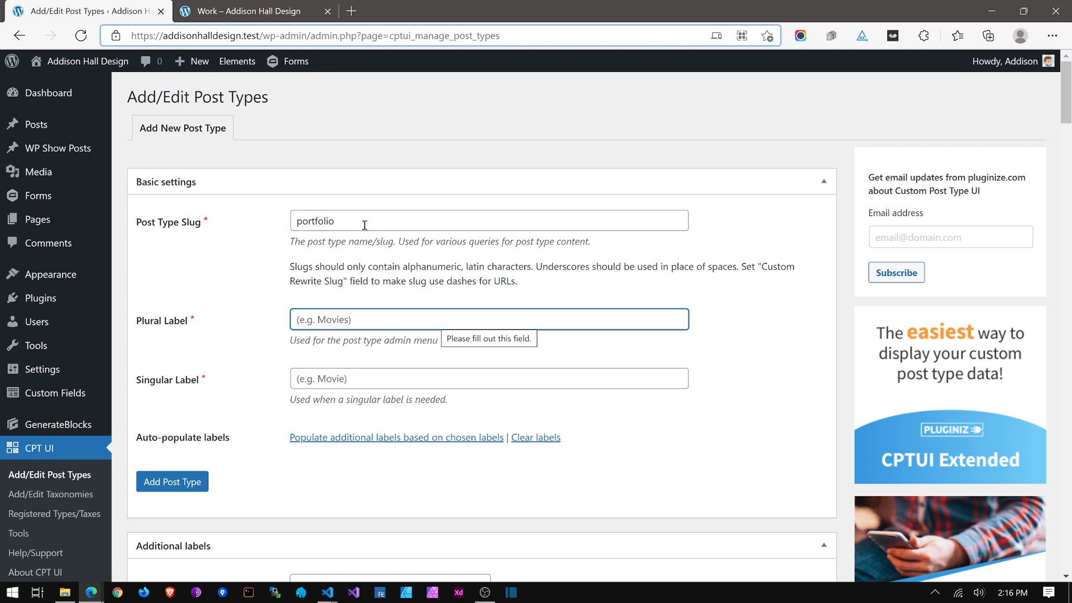
pyautogui.write('Po')
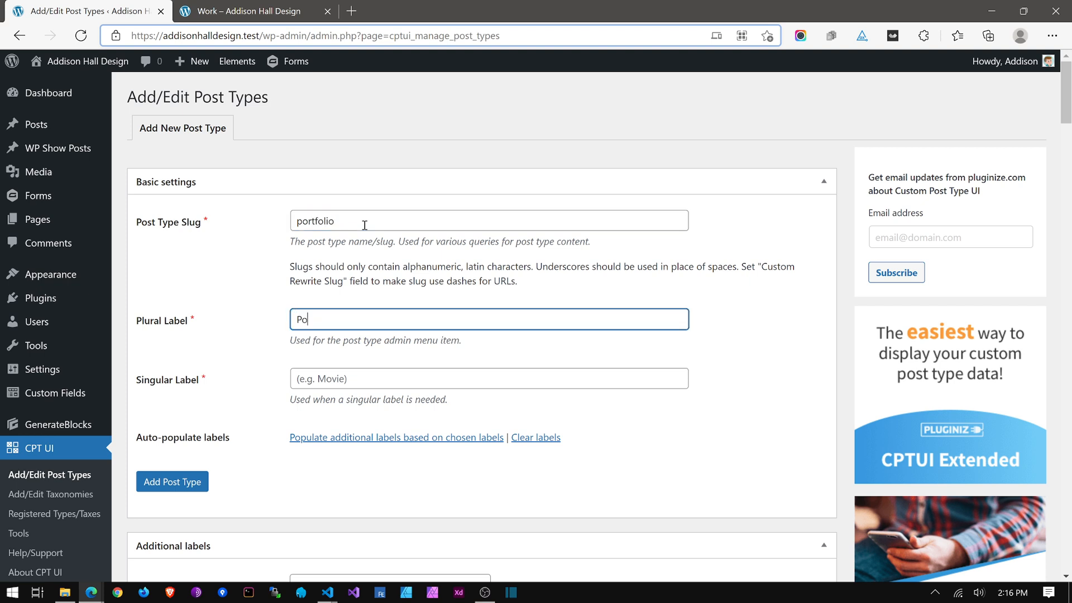
pyautogui.write('rtfolio')
pyautogui.press('Tab')
pyautogui.write('Portfiol')
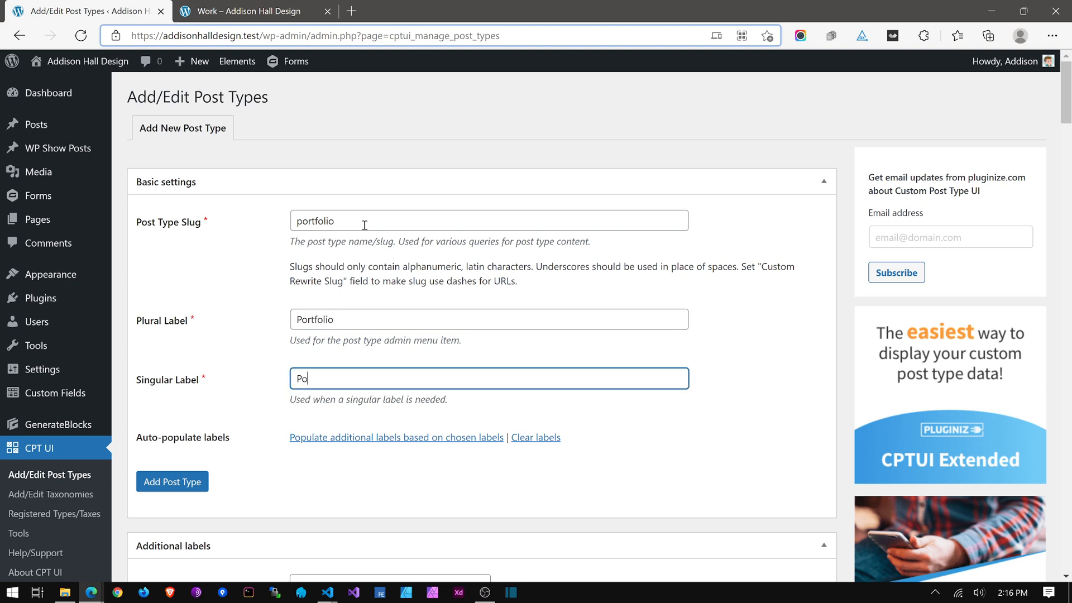
pyautogui.press('BackSpace')
pyautogui.press('BackSpace')
pyautogui.write('olio')
# Step: Auto-populate the additional labels from the chosen labels and shorten the menu name to "Portfolio"
pyautogui.click(339, 438)
pyautogui.scroll(-6, 297, 412)
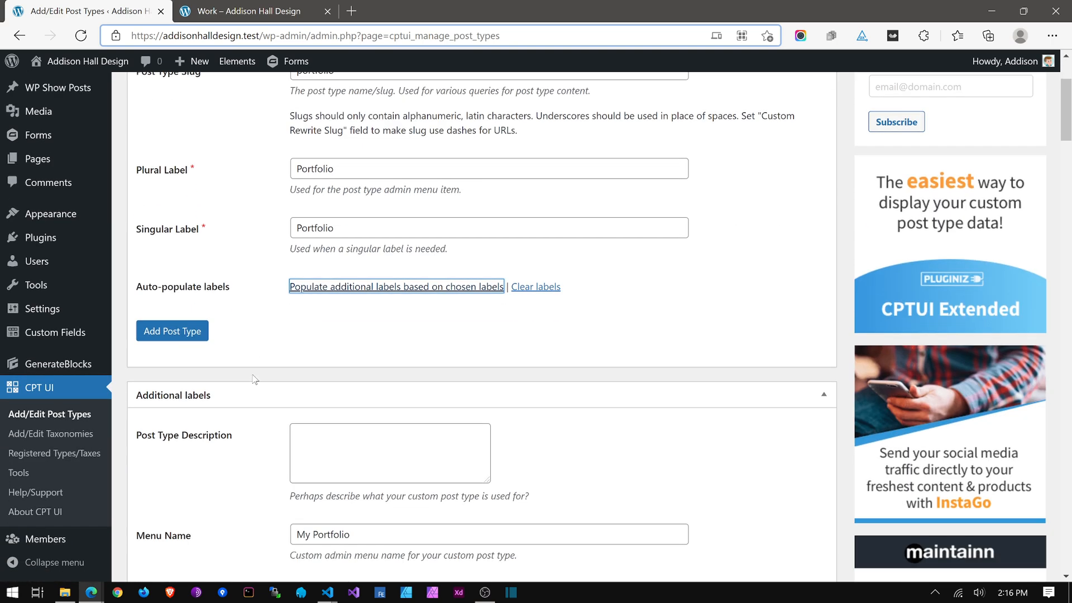
pyautogui.moveTo(317, 339); pyautogui.dragTo(267, 339)
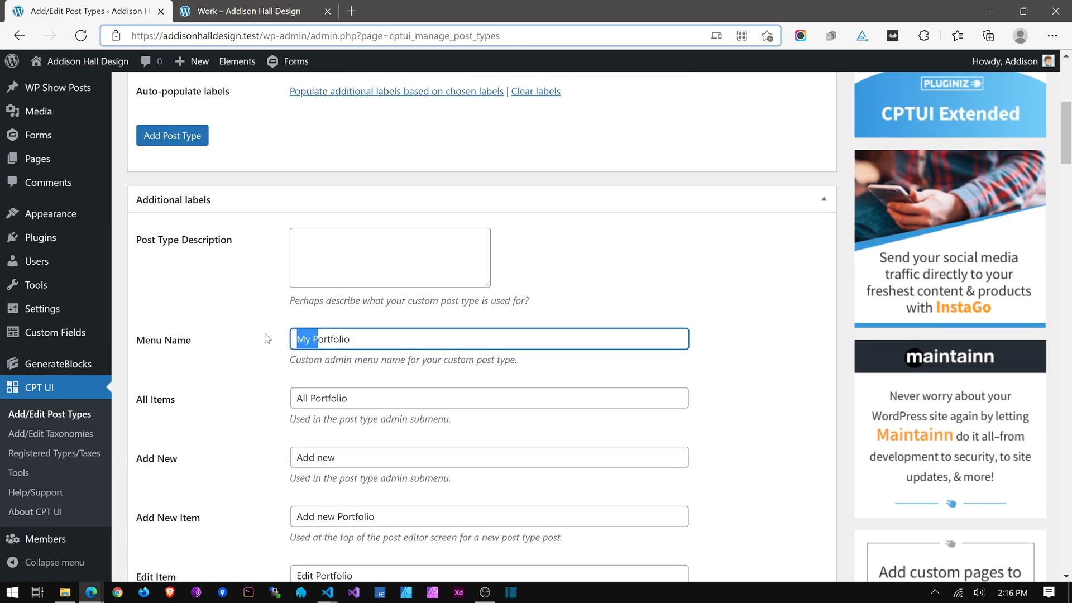
pyautogui.write('P')
# Step: Change the Add New Item label to "Add new Portfolio Item"
pyautogui.scroll(-3, 267, 339)
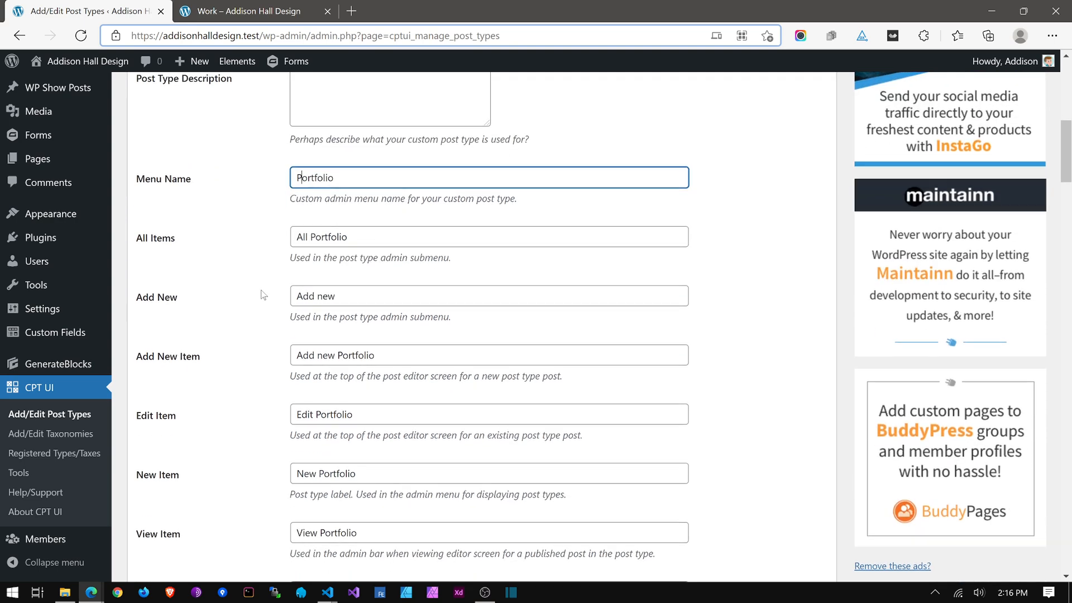
pyautogui.scroll(-1, 263, 295)
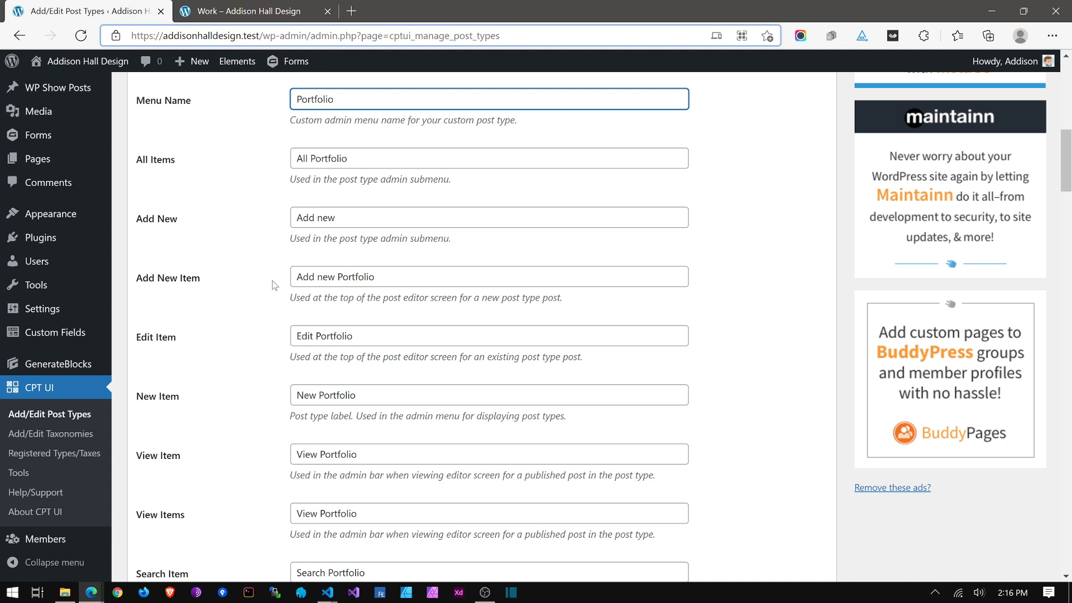
pyautogui.click(409, 275)
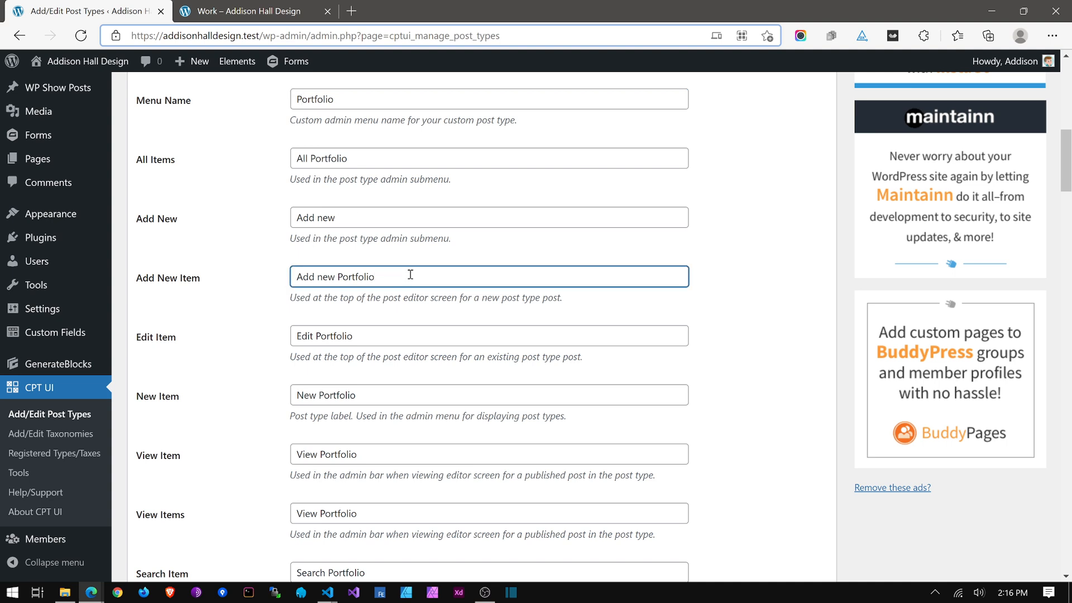
pyautogui.write('Item')
pyautogui.press('BackSpace')
pyautogui.press('BackSpace')
pyautogui.press('BackSpace')
pyautogui.press('BackSpace')
pyautogui.write('Item')
pyautogui.press('BackSpace')
pyautogui.press('BackSpace')
pyautogui.press('BackSpace')
pyautogui.press('BackSpace')
pyautogui.write('Item')
pyautogui.press('Tab')
# Step: Change the Edit Item label to "Edit Portfolio Item" and the New Item label to "New Portfolio Item"
pyautogui.press('End')
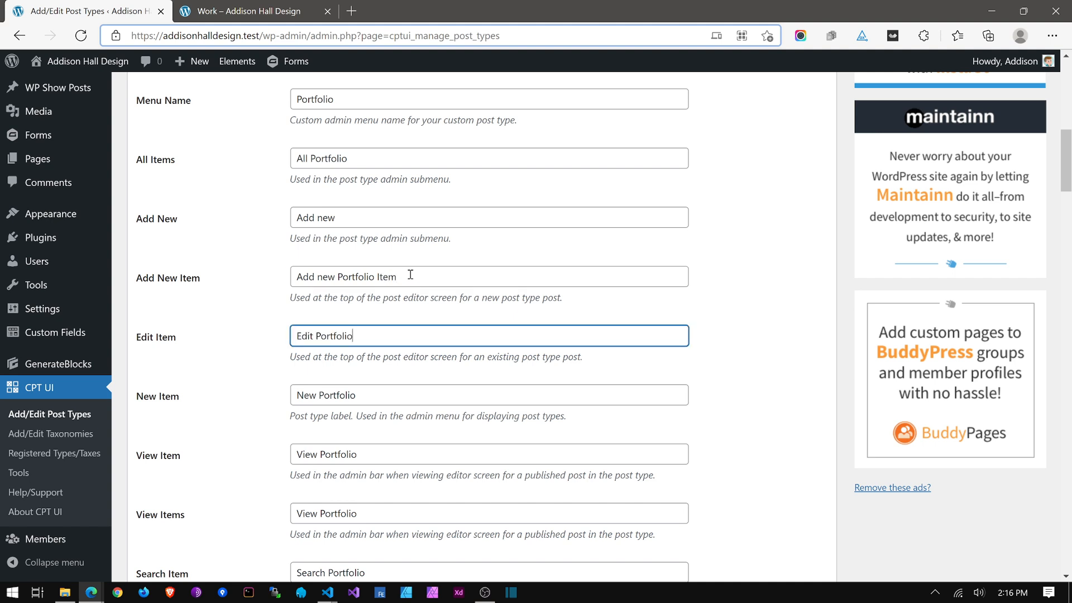
pyautogui.write('Item')
pyautogui.press('Tab')
pyautogui.press('End')
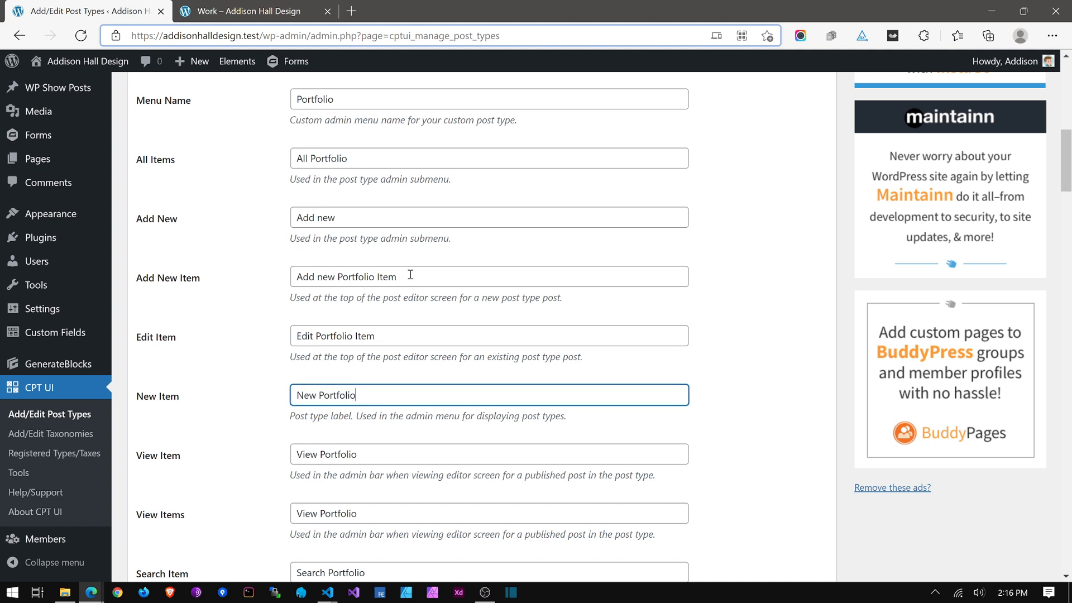
pyautogui.write('item')
pyautogui.write('tem')
pyautogui.press('Tab')
# Step: Set both the View Item and View Items labels to "View Portfolio Item", with a capital I in "Item"
pyautogui.press('End')
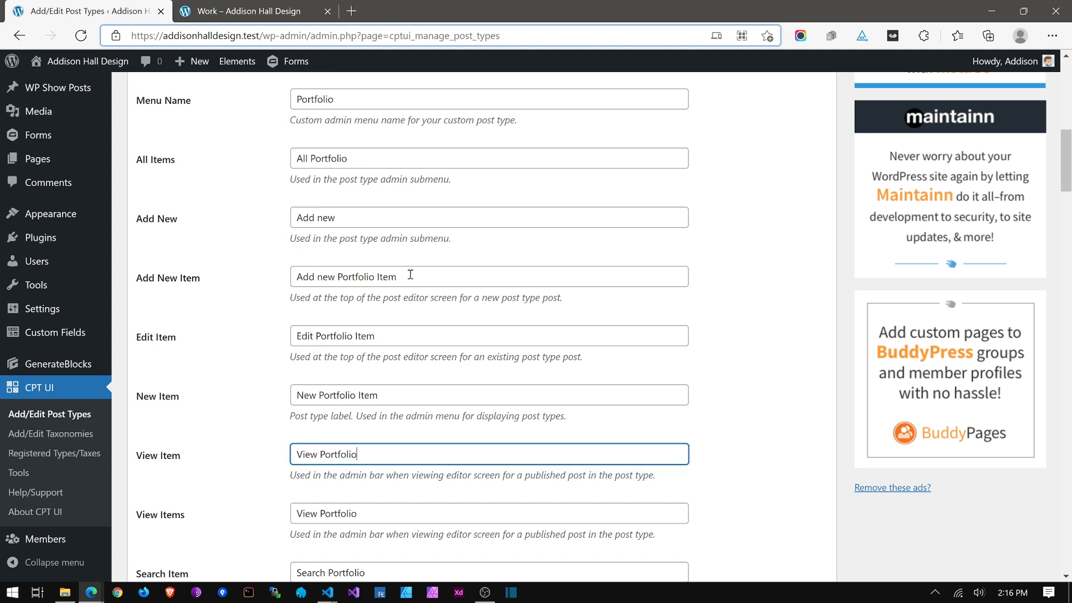
pyautogui.write('item')
pyautogui.press('Tab')
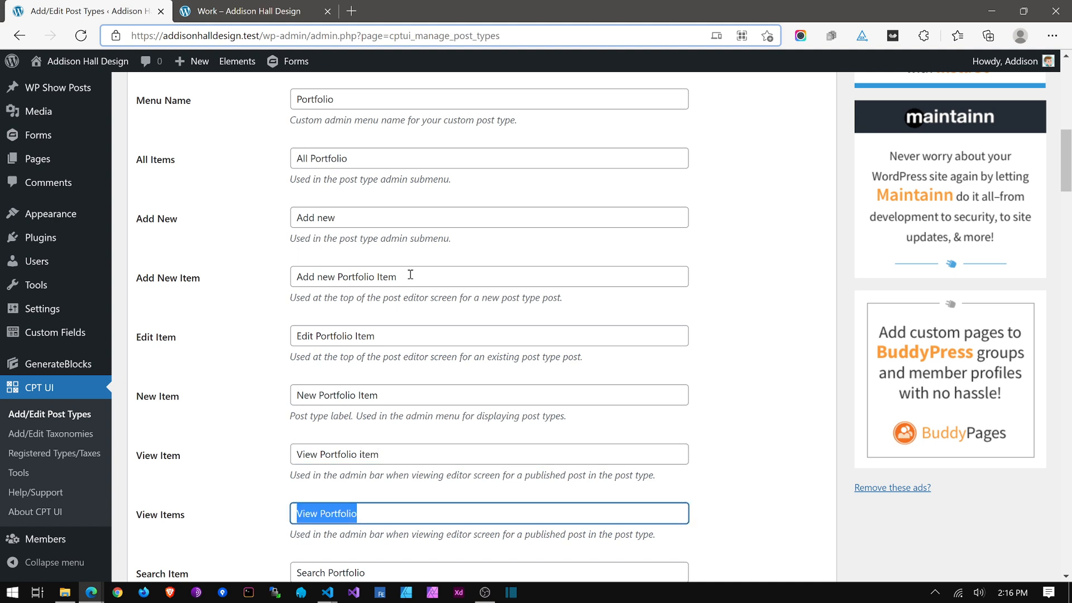
pyautogui.doubleClick(370, 455)
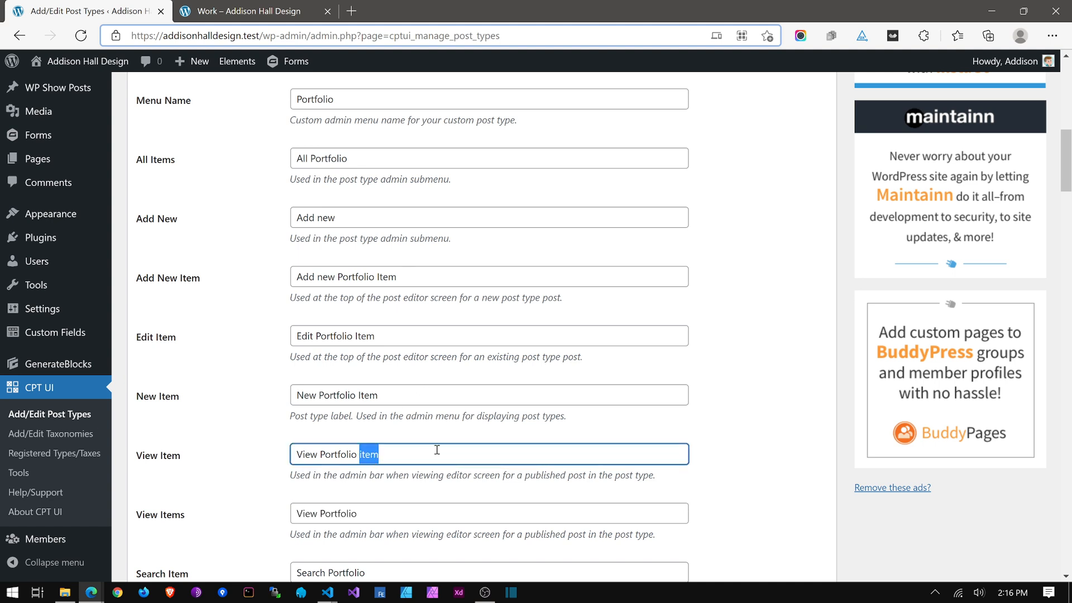
pyautogui.write('Item')
pyautogui.press('Tab')
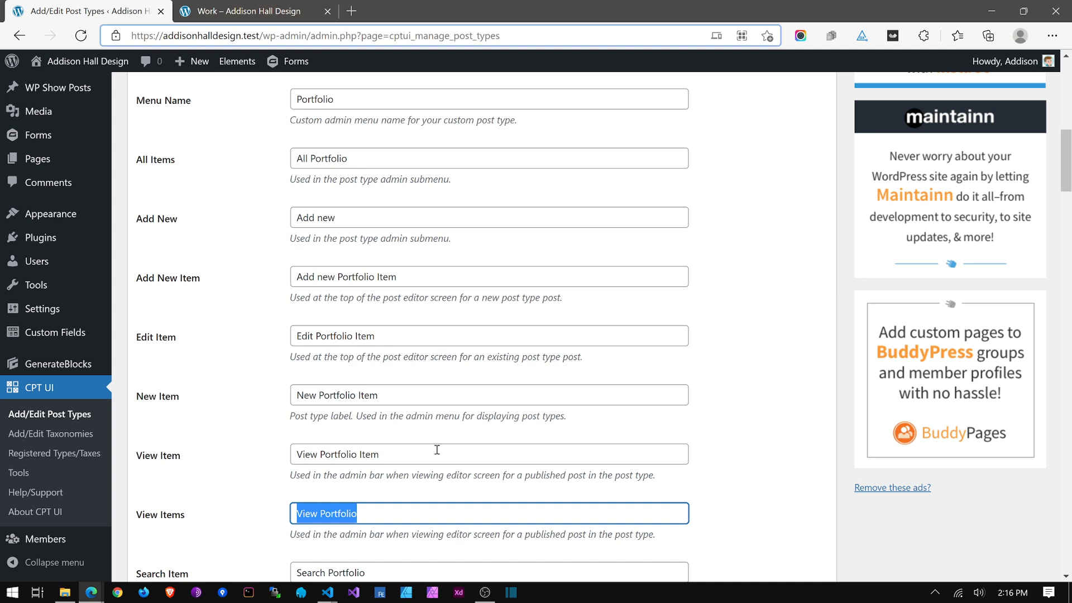
pyautogui.press('End')
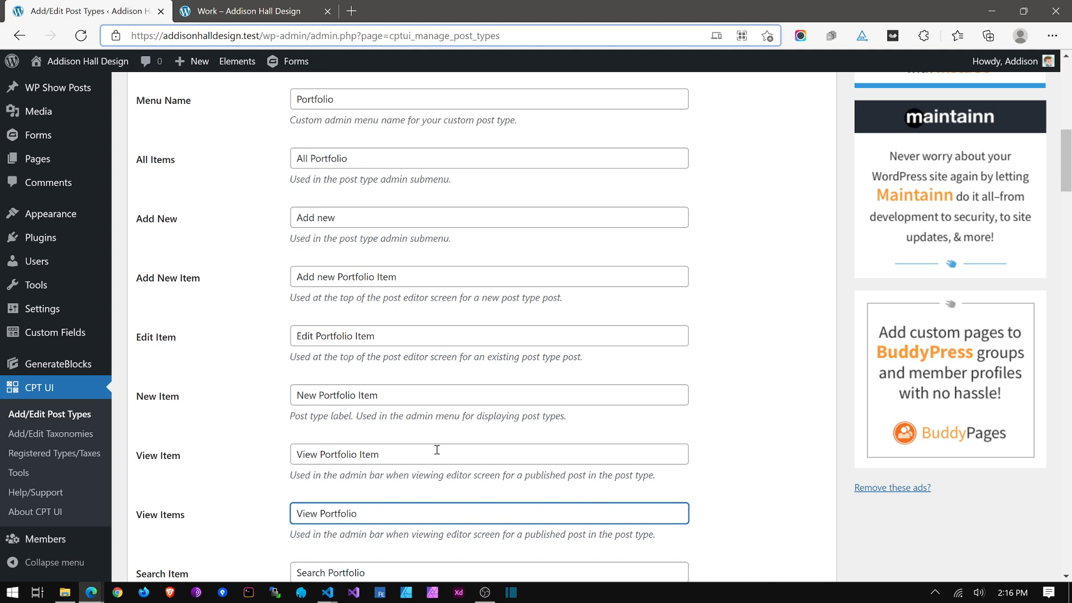
pyautogui.write('Item')
# Step: Change the Not Found label to "No Portfolio Items found"
pyautogui.scroll(-3, 298, 536)
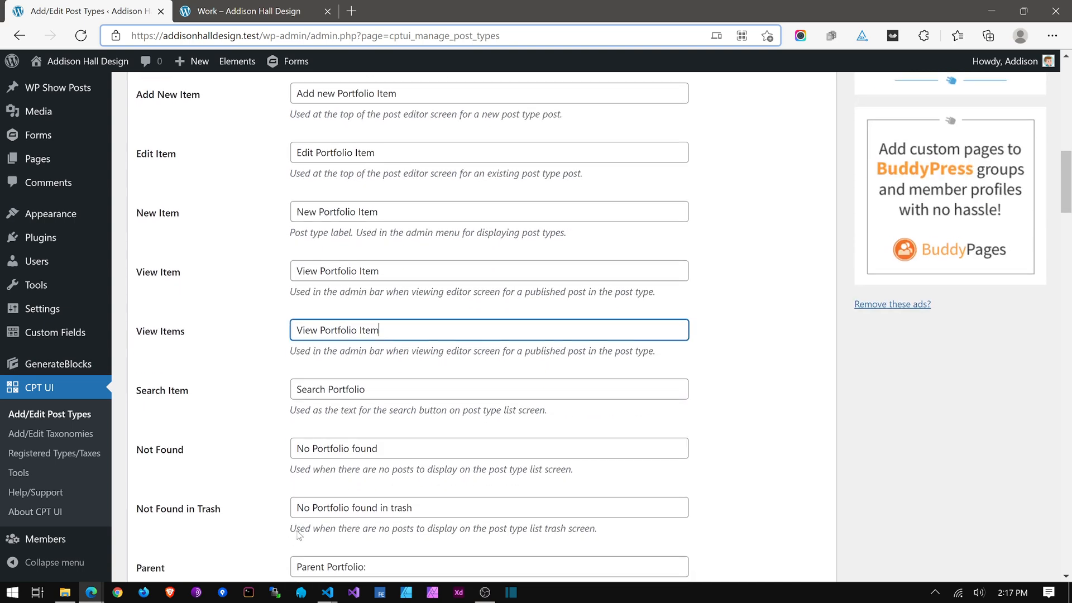
pyautogui.scroll(-3, 298, 536)
pyautogui.click(349, 312)
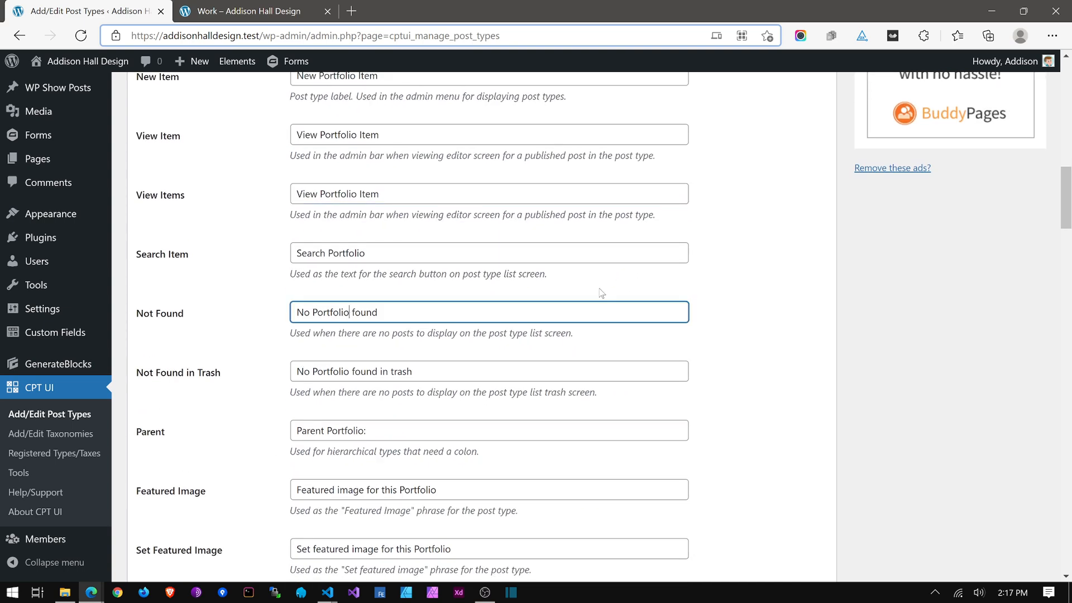
pyautogui.write('item=')
pyautogui.press('BackSpace')
pyautogui.press('BackSpace')
pyautogui.press('BackSpace')
pyautogui.press('BackSpace')
pyautogui.press('BackSpace')
pyautogui.write('items')
pyautogui.press('BackSpace')
pyautogui.press('BackSpace')
pyautogui.press('BackSpace')
pyautogui.press('BackSpace')
pyautogui.press('BackSpace')
pyautogui.write('Items')
pyautogui.scroll(-2, 369, 198)
pyautogui.scroll(-2, 289, 331)
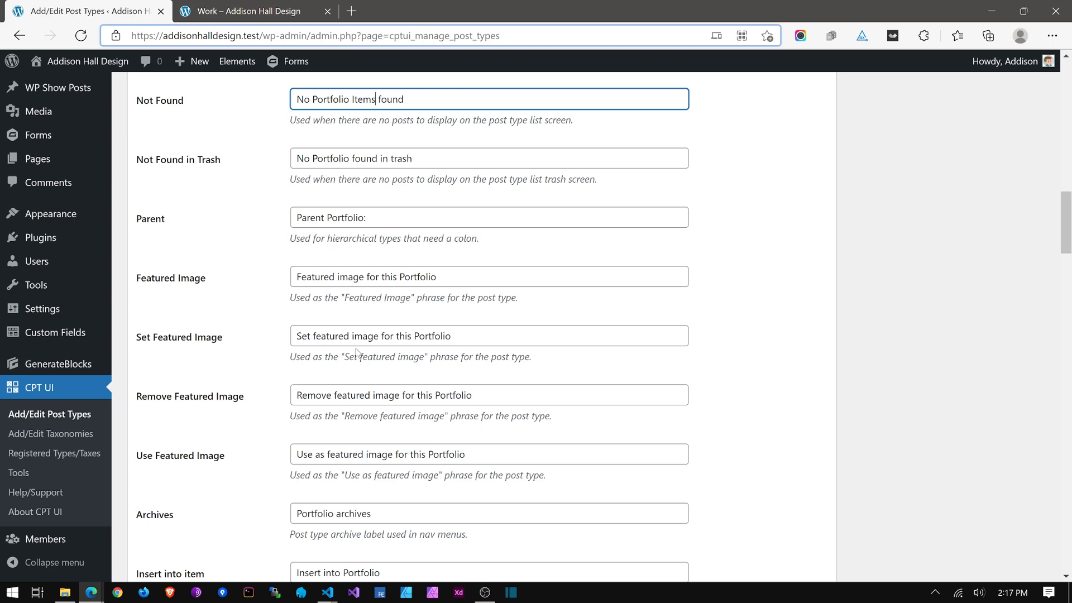
# Step: Review the remaining labels and the post type settings, from Public and REST API through Has Archive, Hierarchical and Rewrite
pyautogui.scroll(-5, 361, 402)
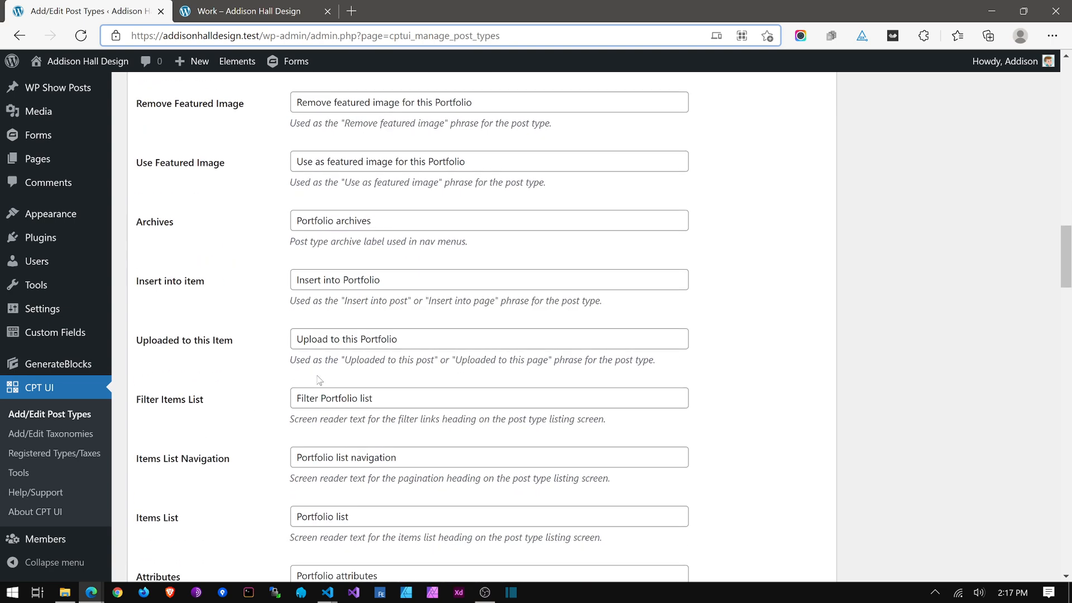
pyautogui.scroll(-13, 319, 380)
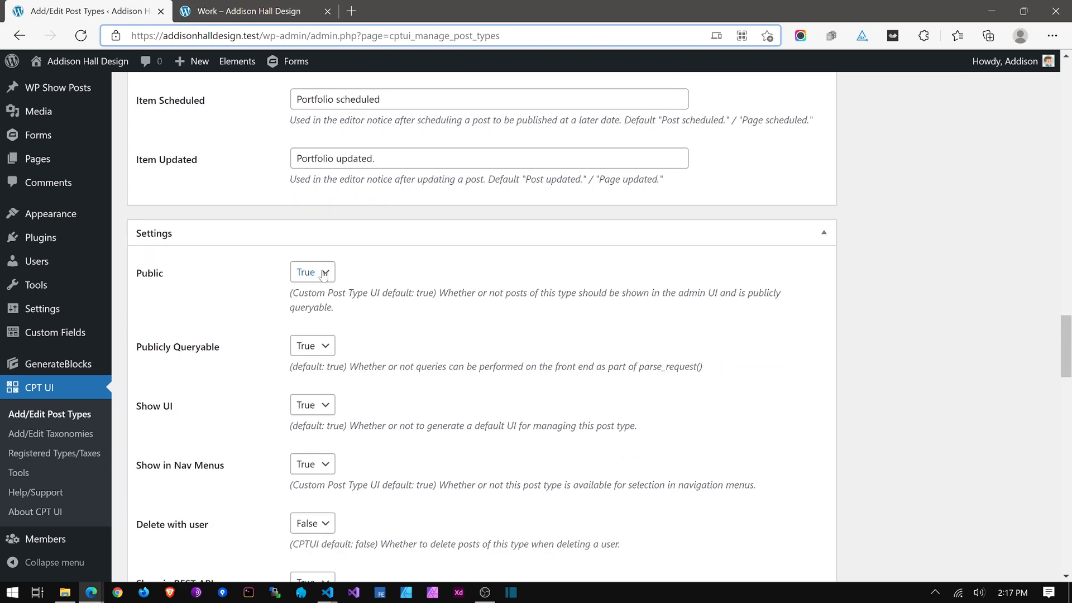
pyautogui.scroll(-2, 205, 423)
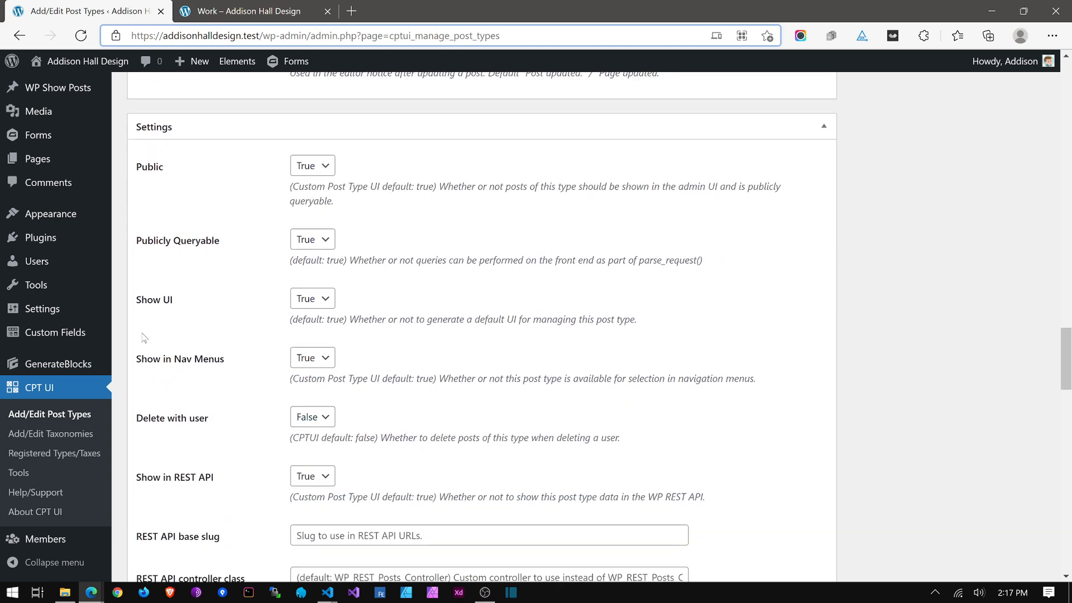
pyautogui.scroll(-2, 314, 394)
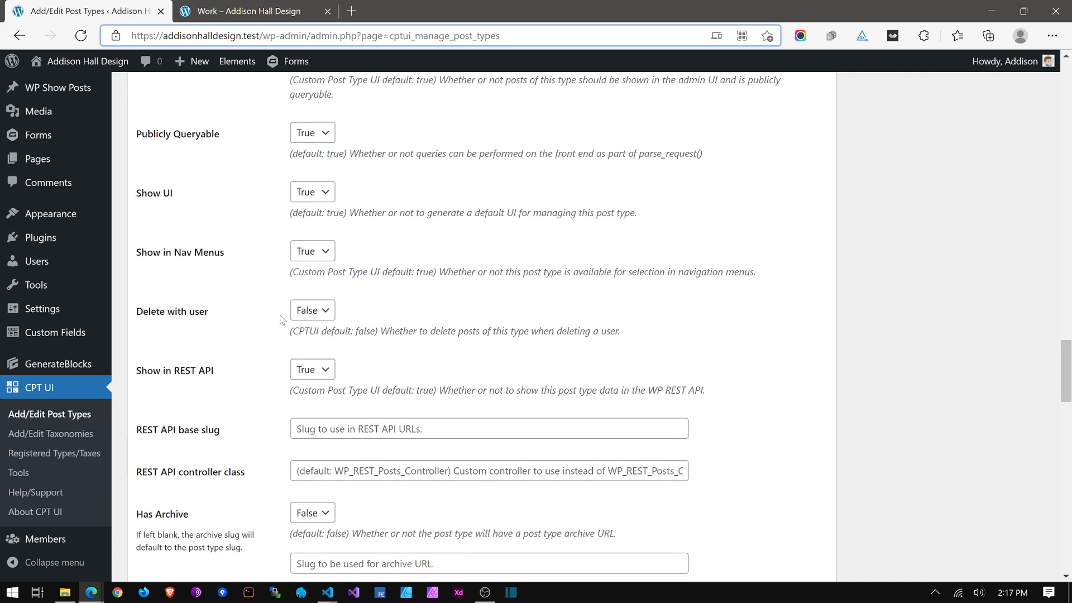
pyautogui.scroll(-2, 193, 384)
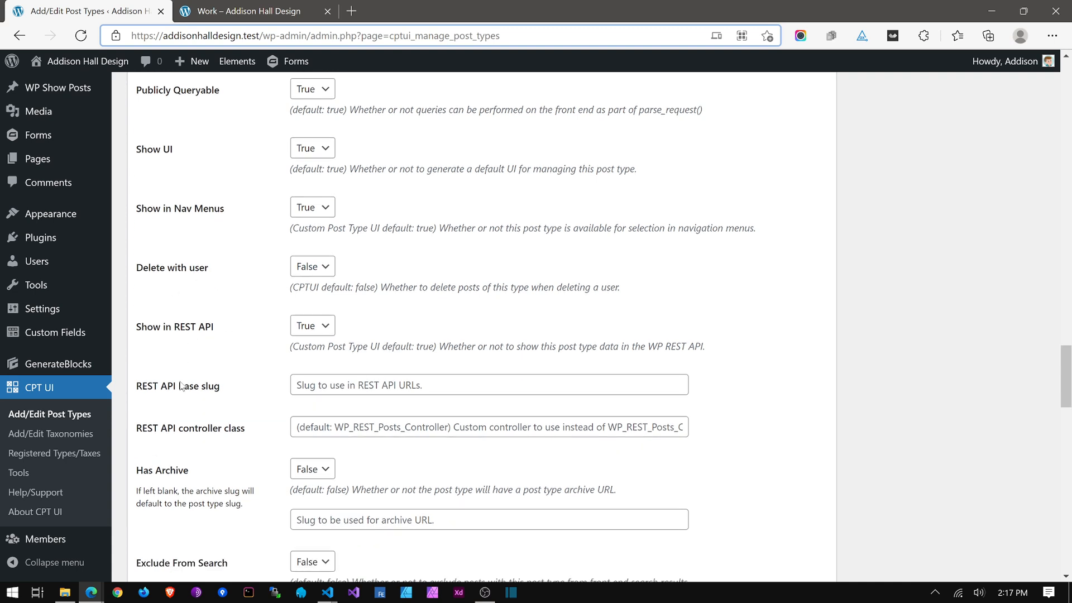
pyautogui.scroll(-2, 196, 321)
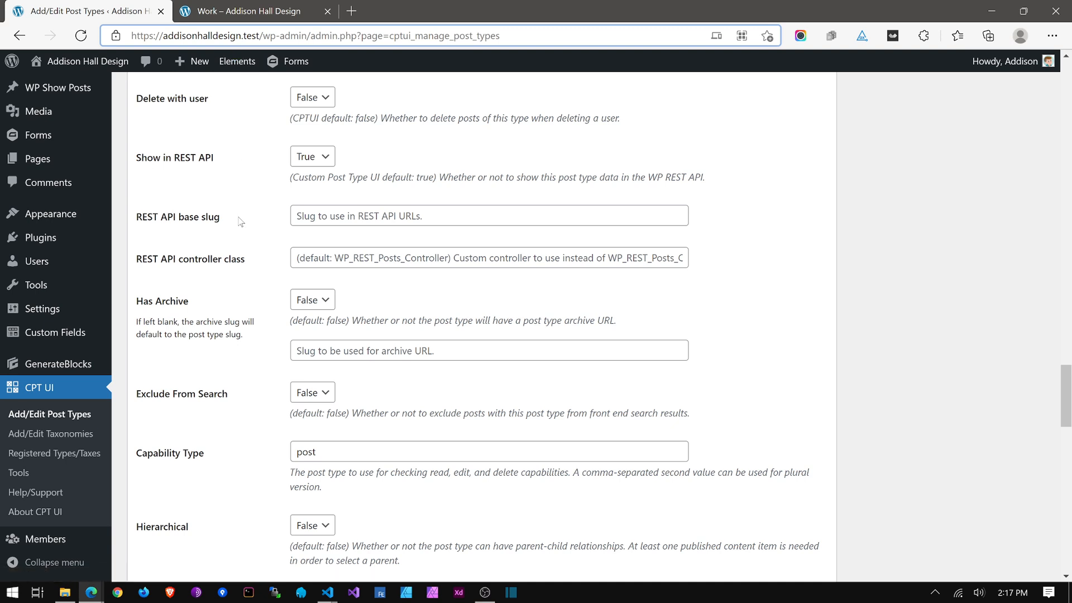
pyautogui.scroll(-1, 248, 270)
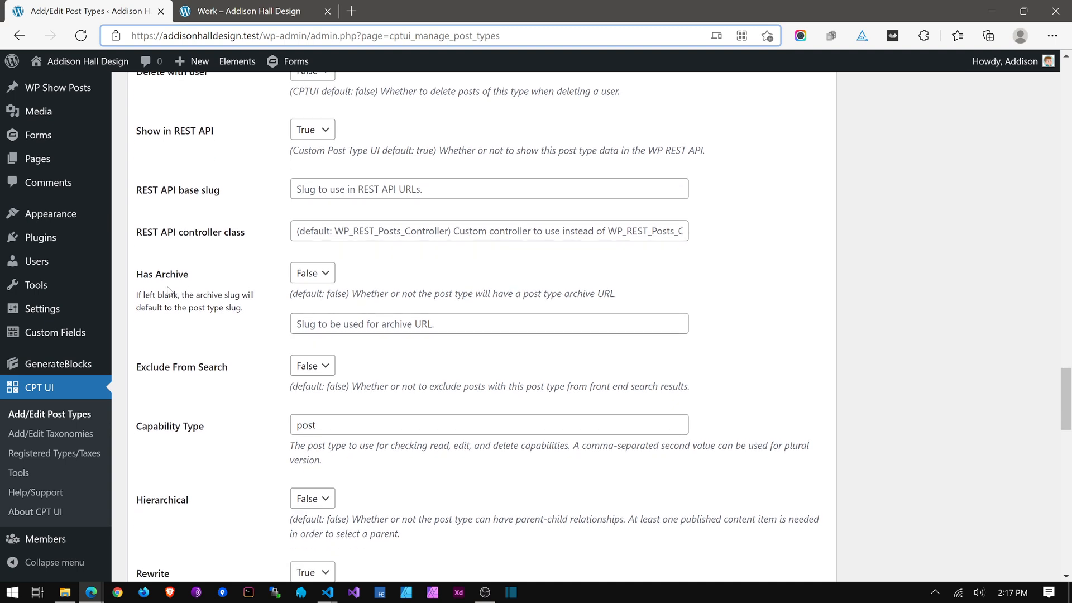
pyautogui.scroll(-2, 167, 289)
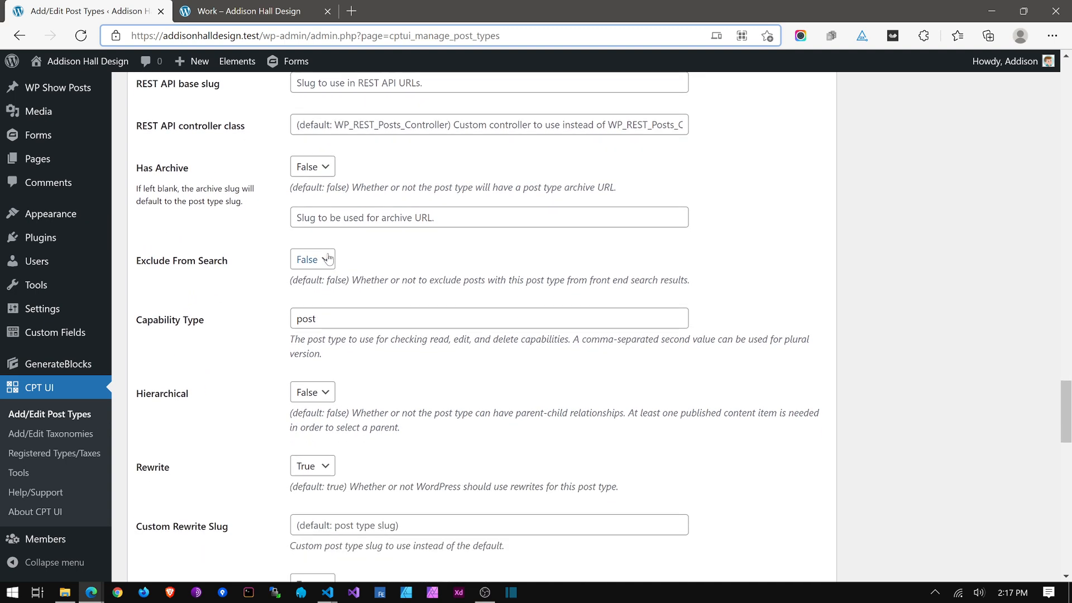
pyautogui.scroll(-2, 258, 316)
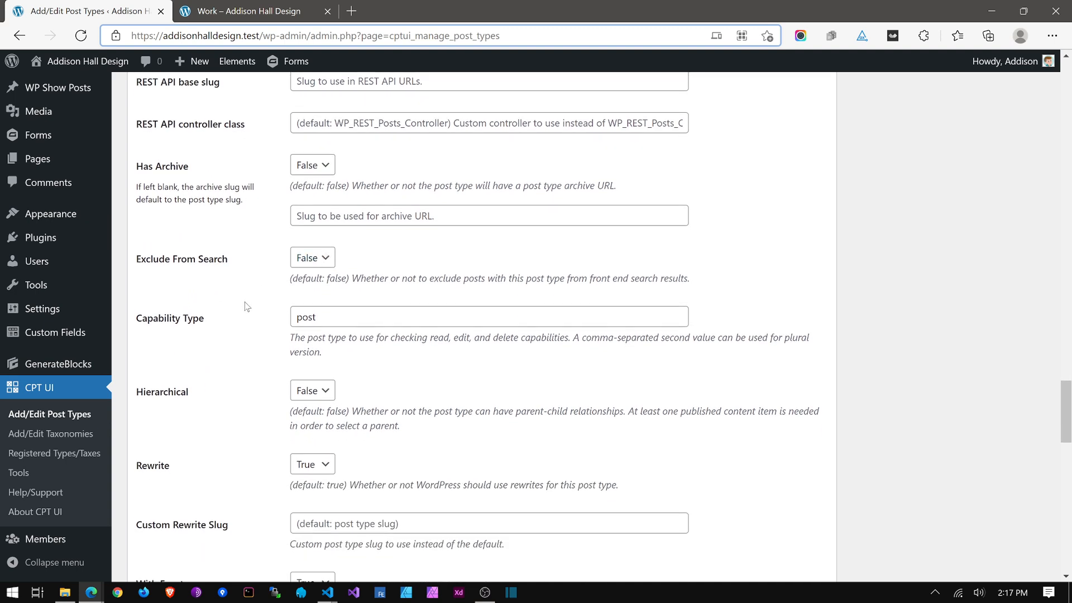
pyautogui.scroll(-2, 250, 334)
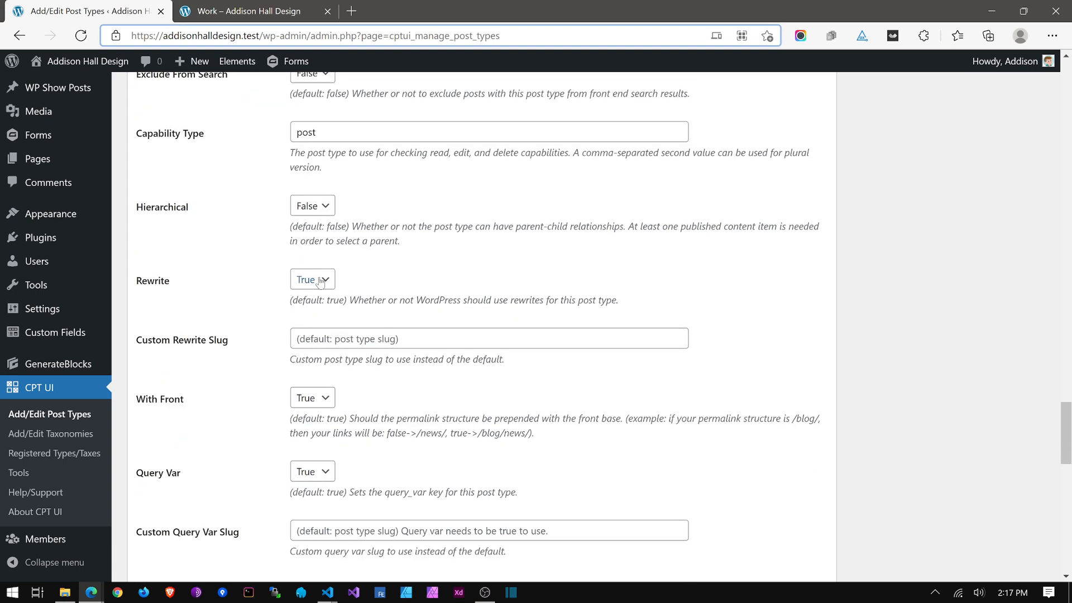
pyautogui.scroll(-2, 243, 368)
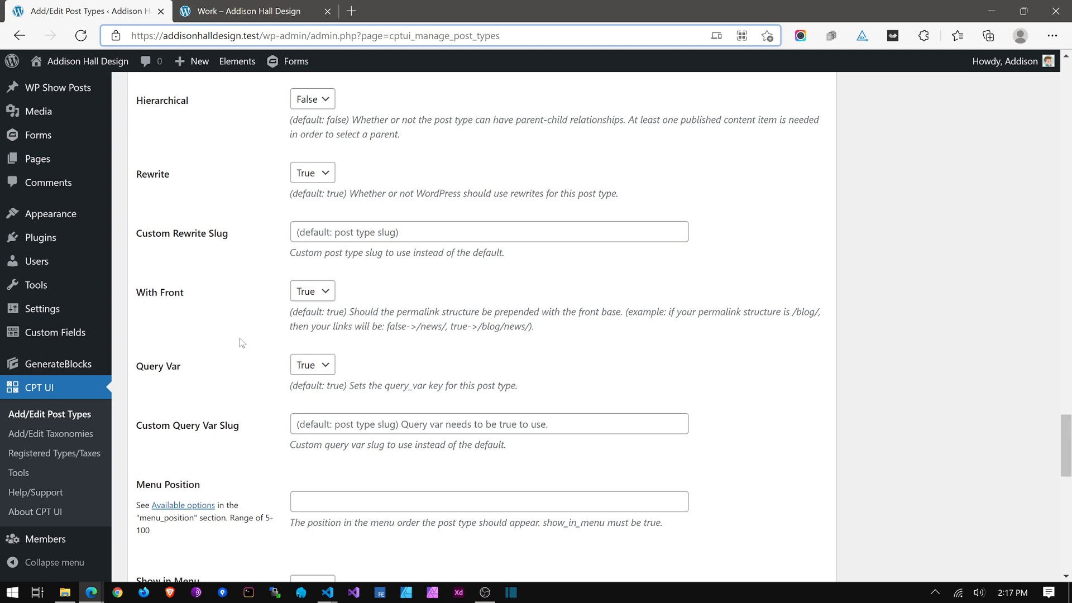
# Step: Set the post type's menu position to 5 and choose the paintbrush dashicon, dashicons-admin-customizer, as its menu icon
pyautogui.scroll(-5, 249, 313)
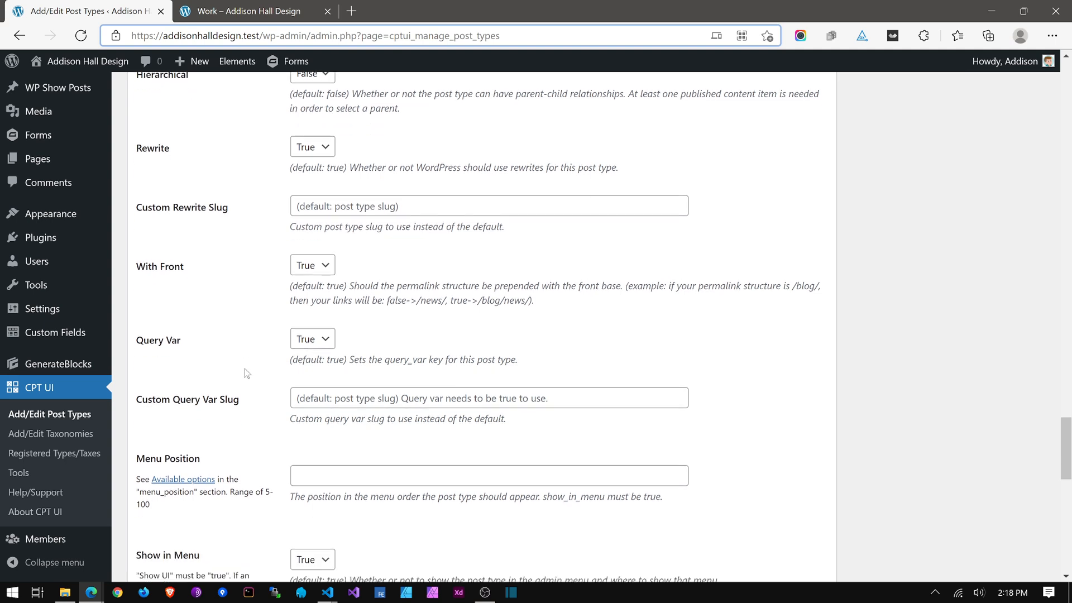
pyautogui.click(327, 236)
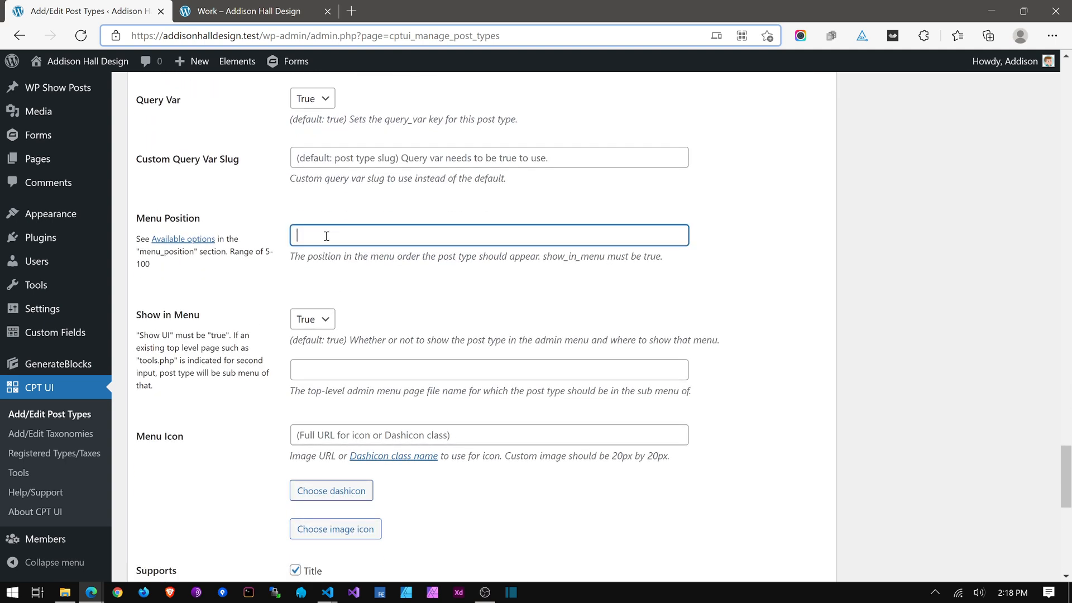
pyautogui.scroll(-2, 215, 307)
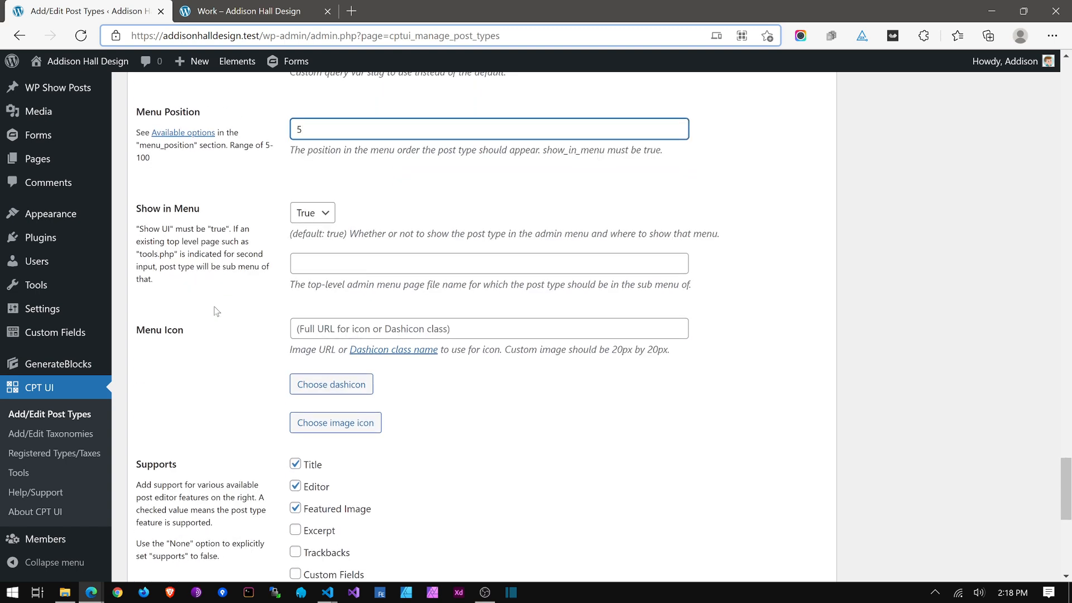
pyautogui.click(313, 393)
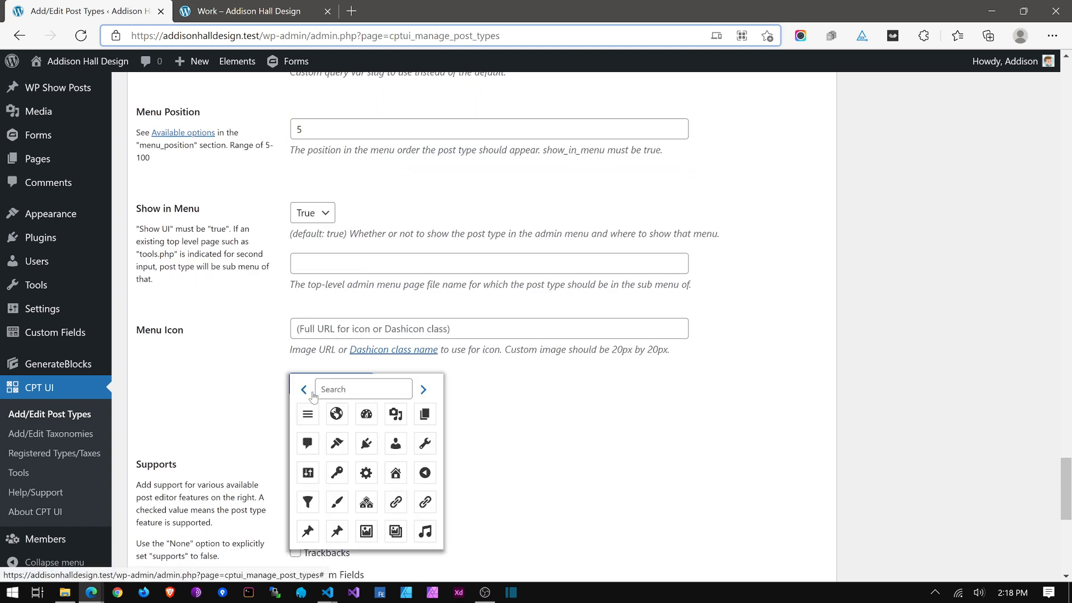
pyautogui.click(337, 502)
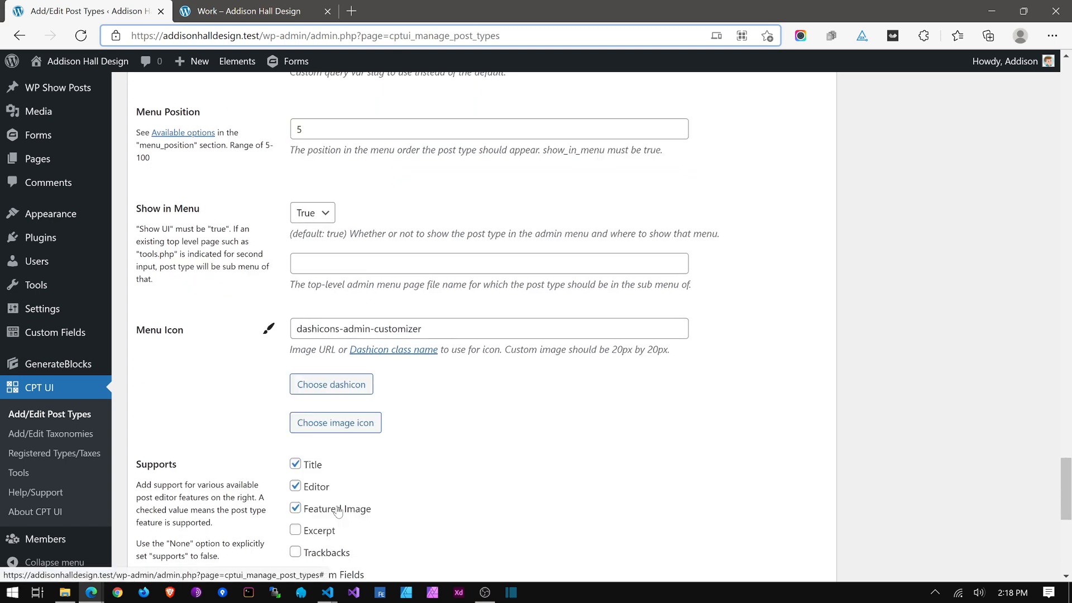
# Step: Keep Featured Image support enabled, add the Portfolio post type, and decline the browser's offer to save the form information
pyautogui.scroll(-3, 532, 348)
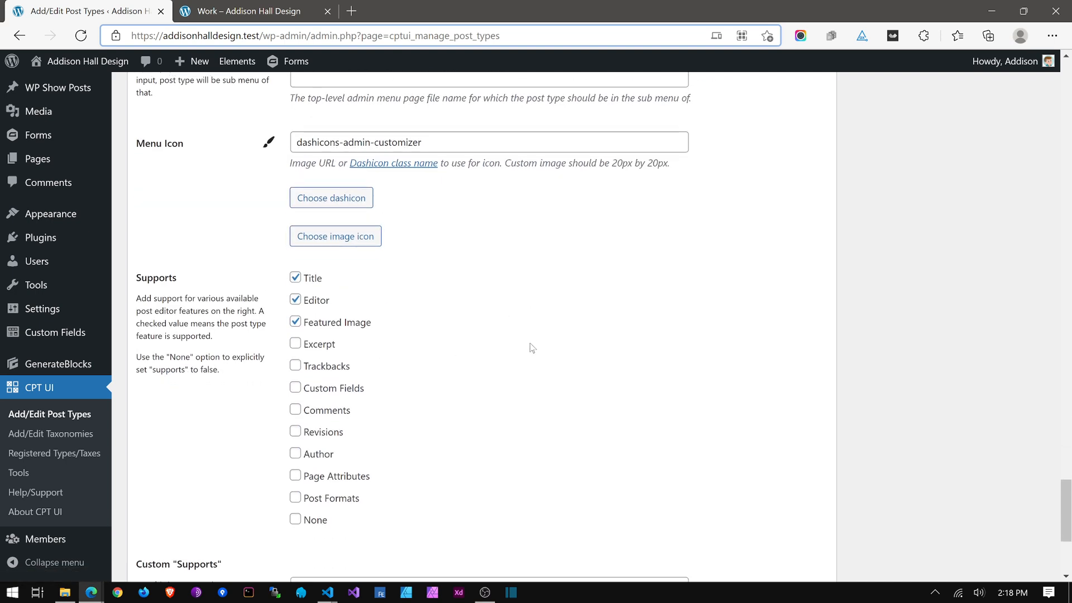
pyautogui.click(316, 324)
pyautogui.click(316, 324)
pyautogui.click(319, 303)
pyautogui.scroll(-2, 232, 424)
pyautogui.scroll(-2, 229, 439)
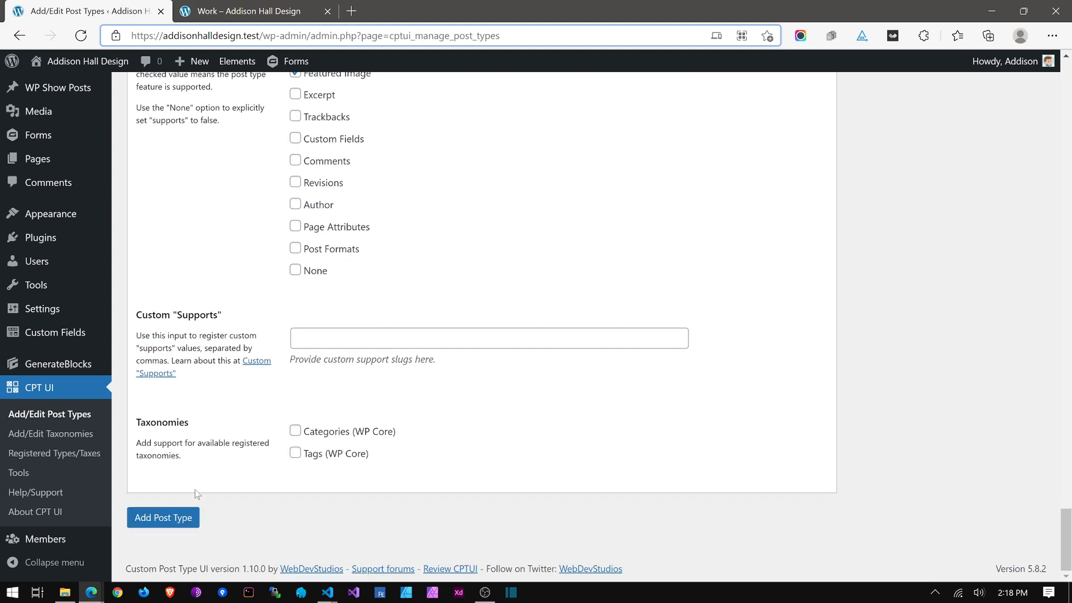
pyautogui.click(163, 518)
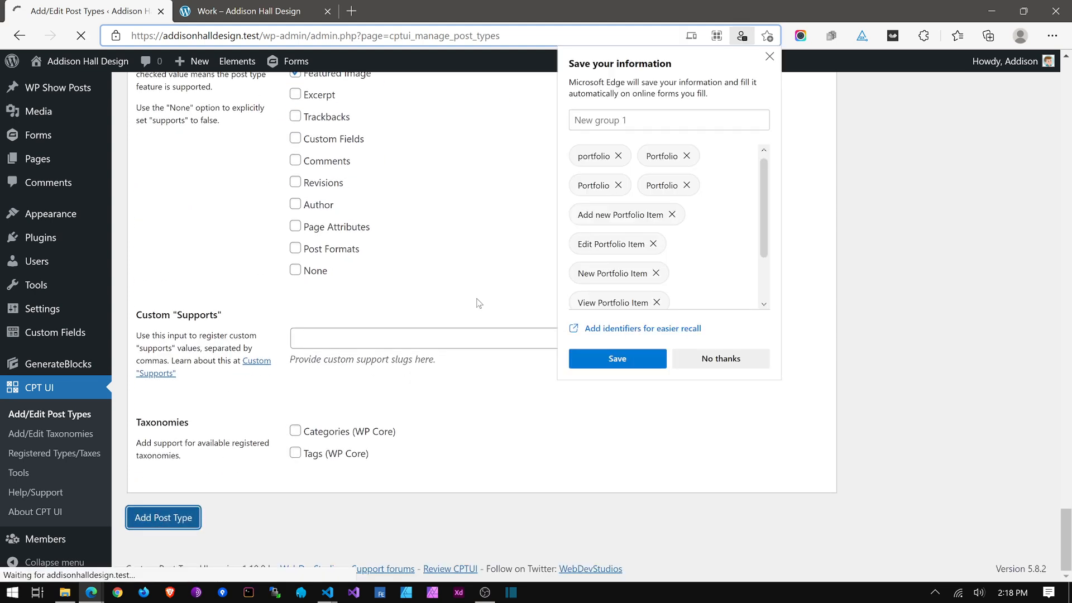
pyautogui.click(736, 364)
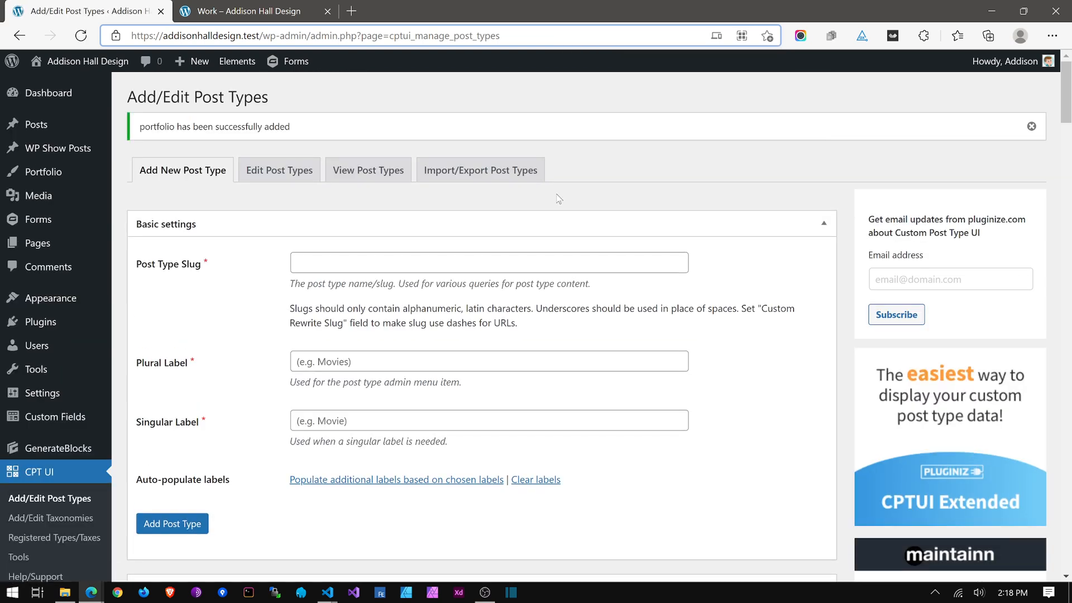
# Step: Go to the Advanced Custom Fields field groups and start a new field group
pyautogui.scroll(-1, 42, 458)
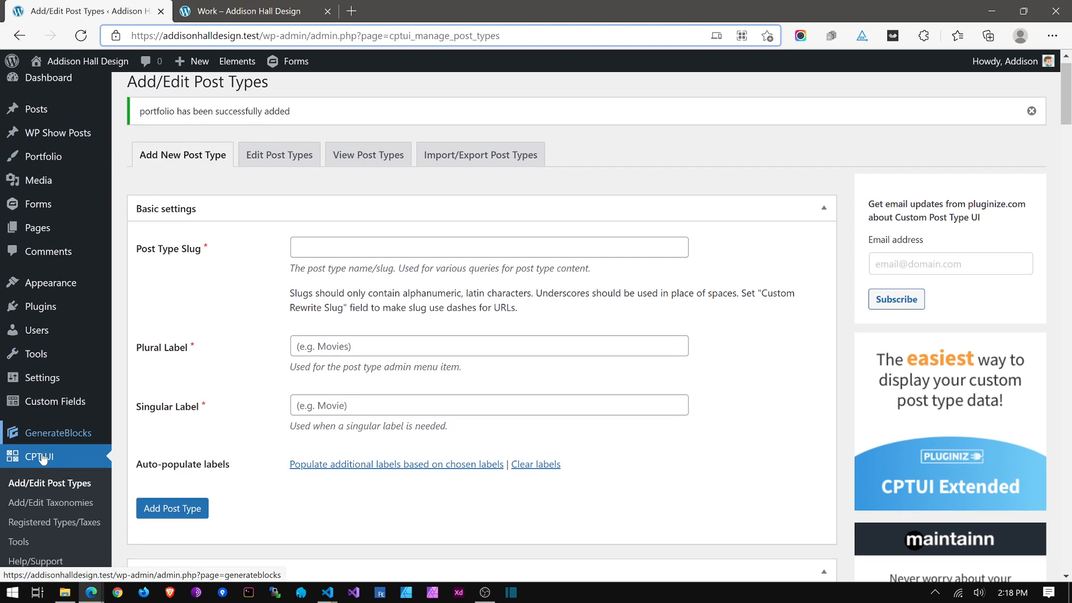
pyautogui.click(42, 338)
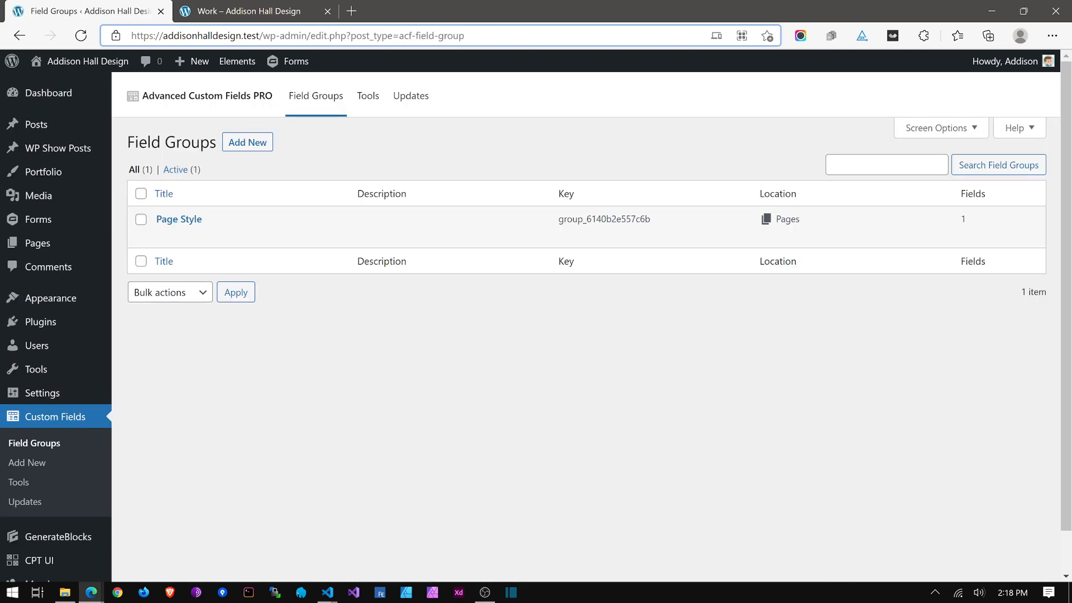
pyautogui.hotkey('alt', 'Tab')
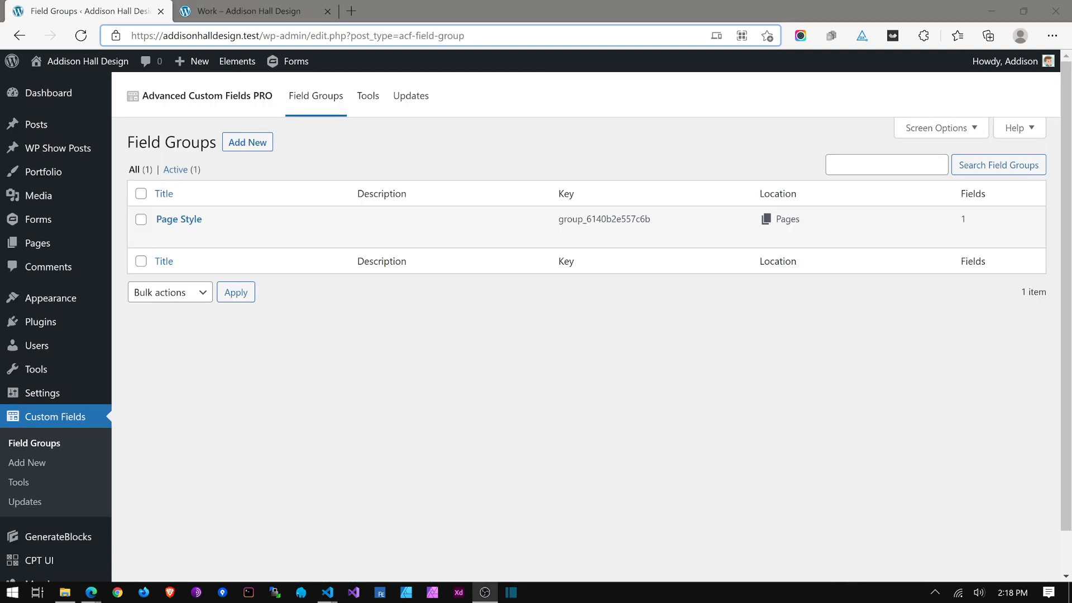
pyautogui.hotkey('alt', 'Tab')
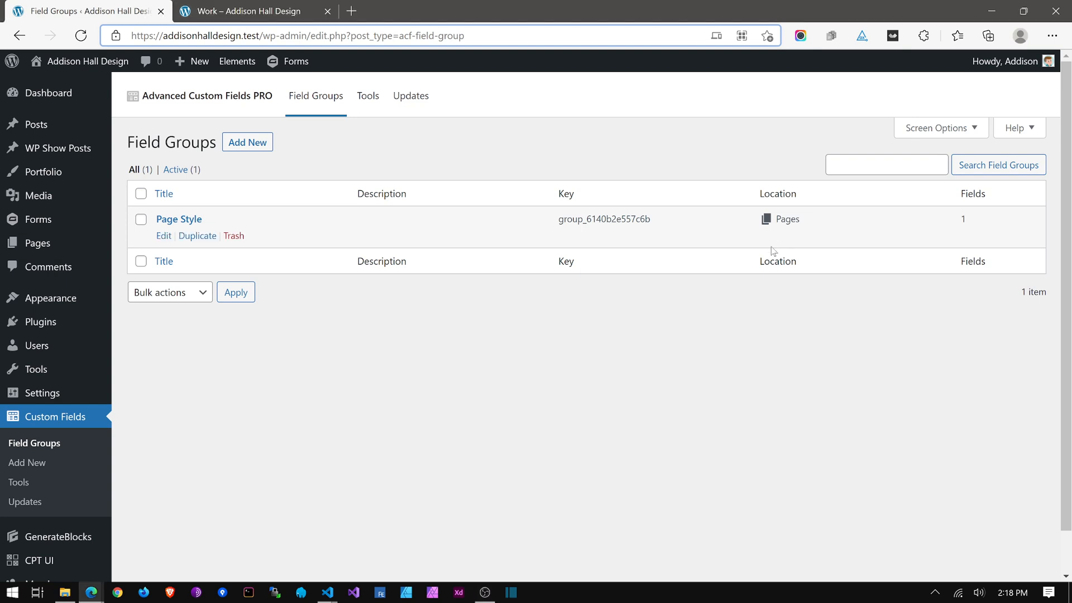
pyautogui.click(246, 144)
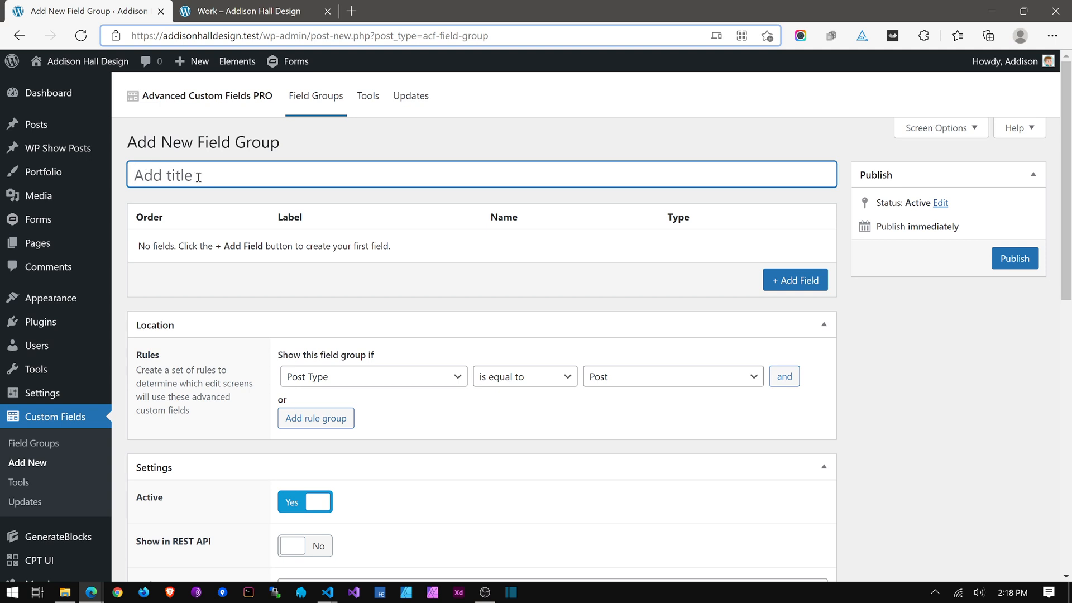
# Step: Title the field group "Portfolio Info" and set its location rule to show when Post Type is equal to Portfolio
pyautogui.write('p')
pyautogui.press('BackSpace')
pyautogui.write('Portfolio inforamt')
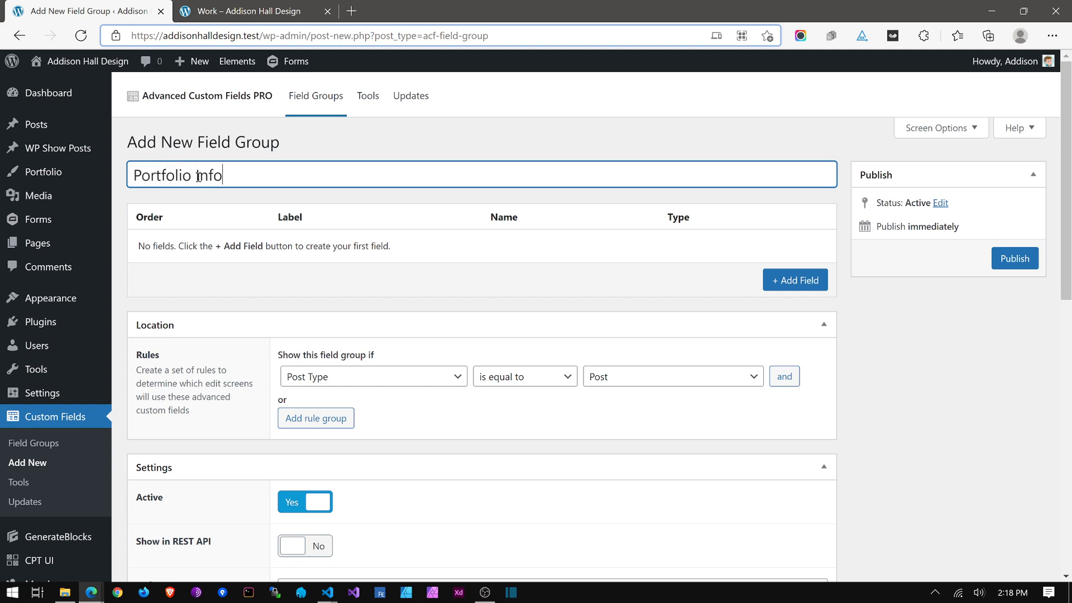
pyautogui.press('BackSpace')
pyautogui.press('BackSpace')
pyautogui.press('BackSpace')
pyautogui.click(704, 381)
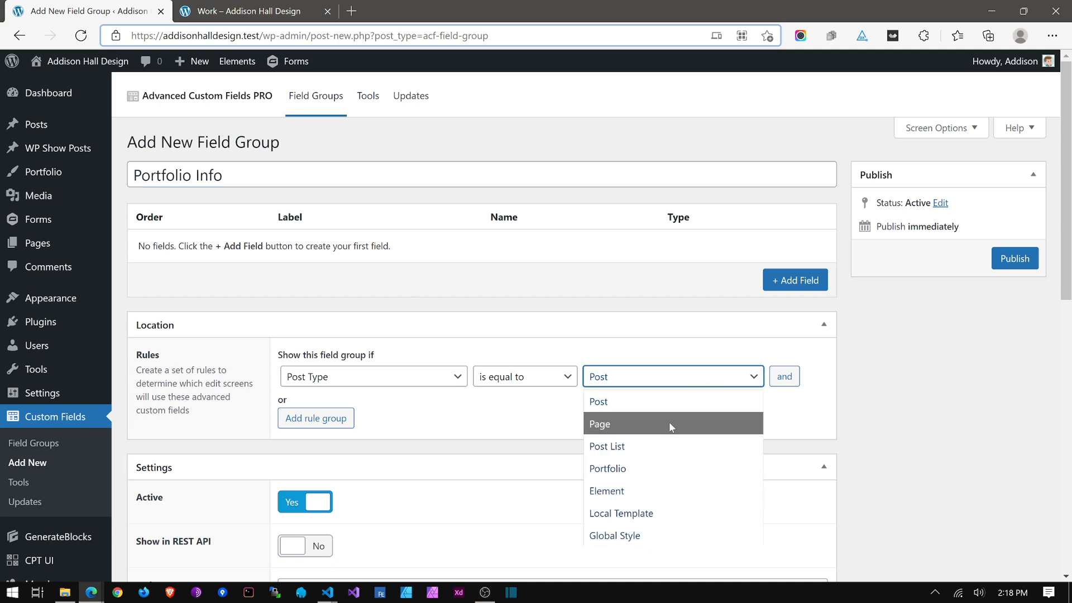
pyautogui.click(657, 472)
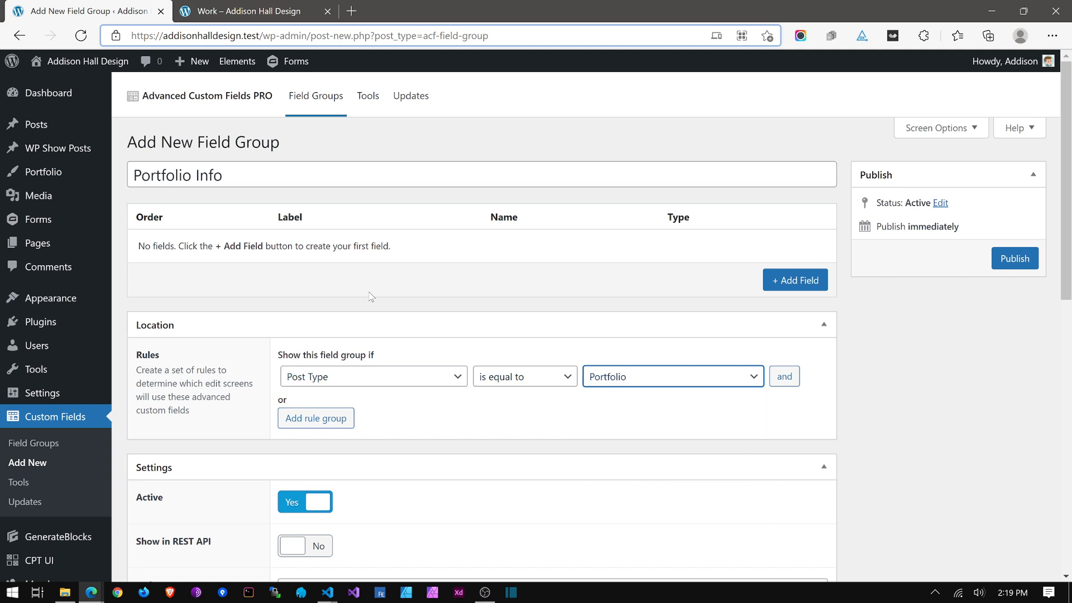
# Step: Add a field labelled "Website URL" and set its field name to portfolio_website_url
pyautogui.click(784, 283)
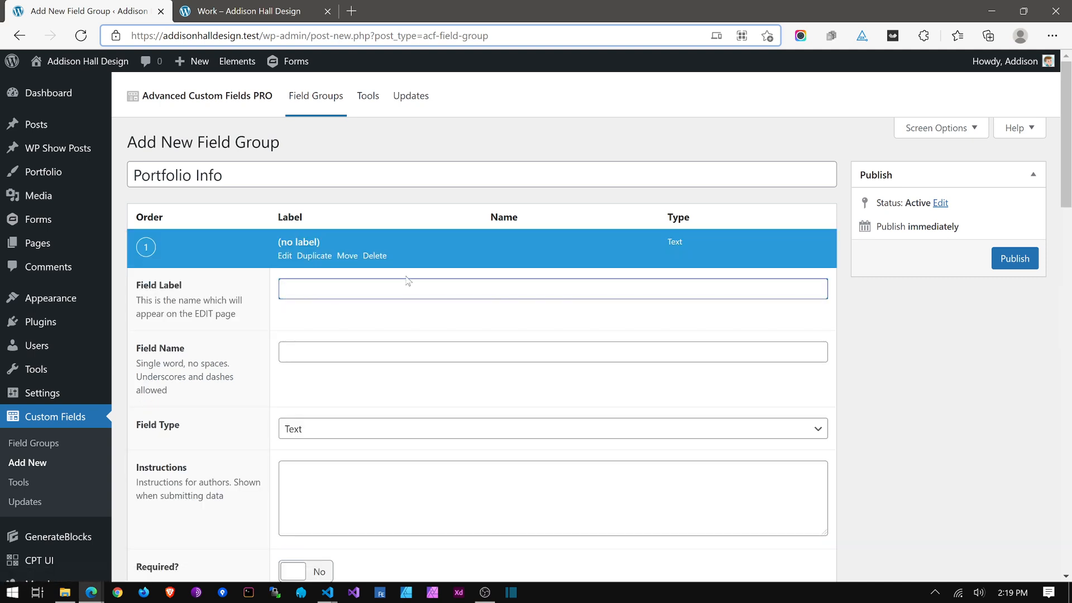
pyautogui.write('Website URL')
pyautogui.press('Tab')
pyautogui.press('Home')
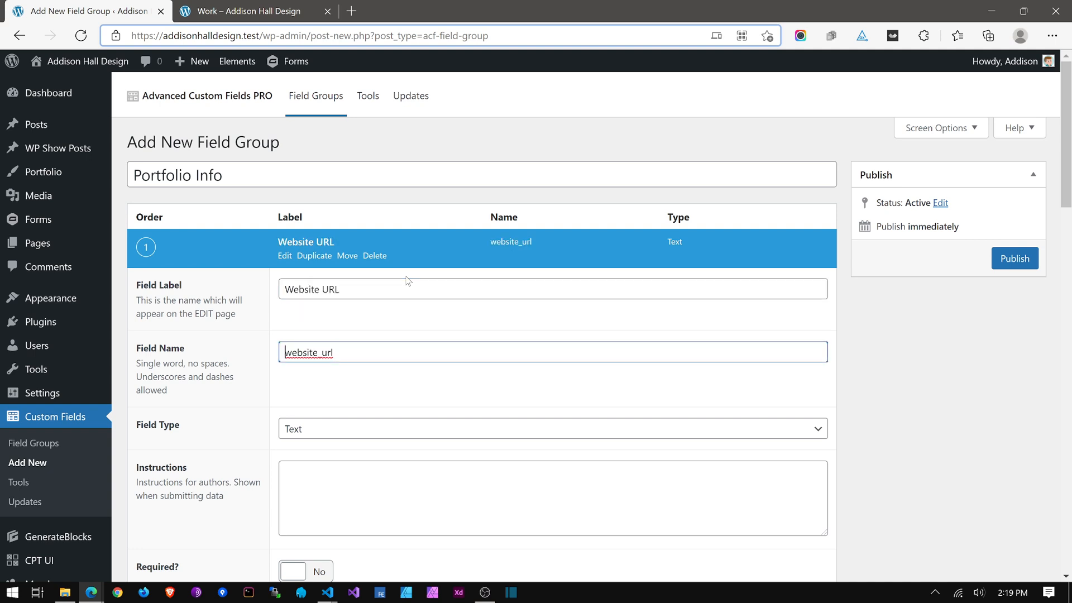
pyautogui.write('portfol')
pyautogui.press('BackSpace')
pyautogui.write('lio_')
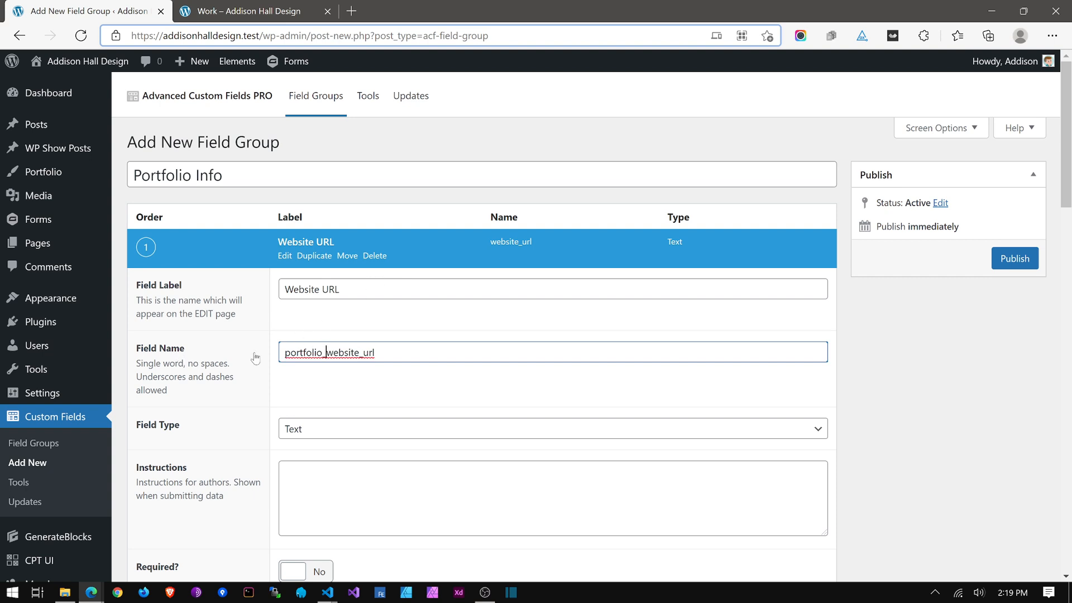
pyautogui.click(328, 351)
pyautogui.moveTo(324, 352); pyautogui.dragTo(282, 353)
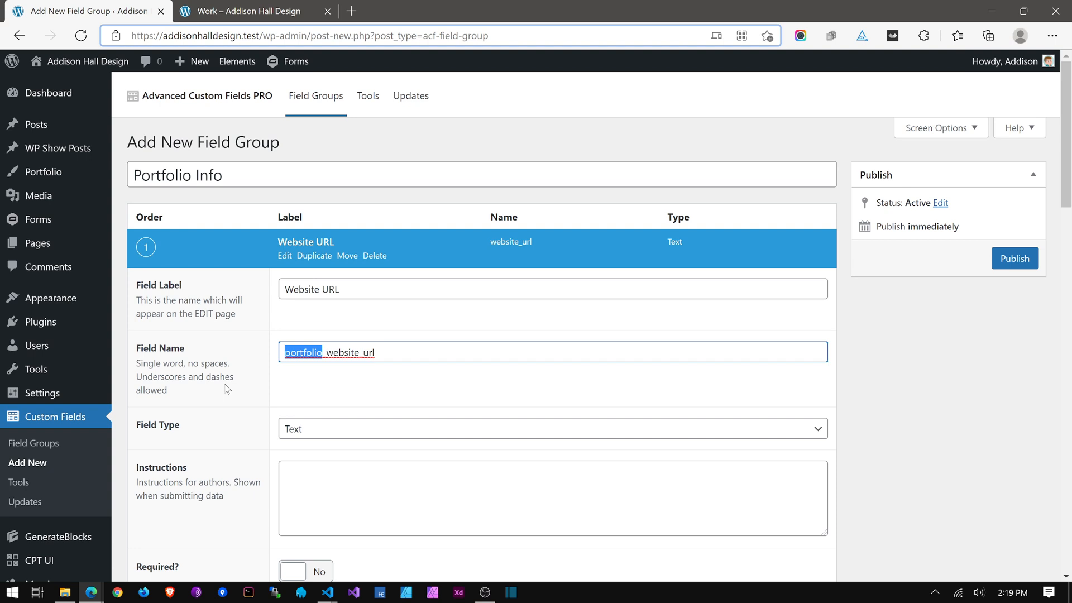
# Step: Set the Website URL field's type to Url
pyautogui.scroll(-2, 227, 389)
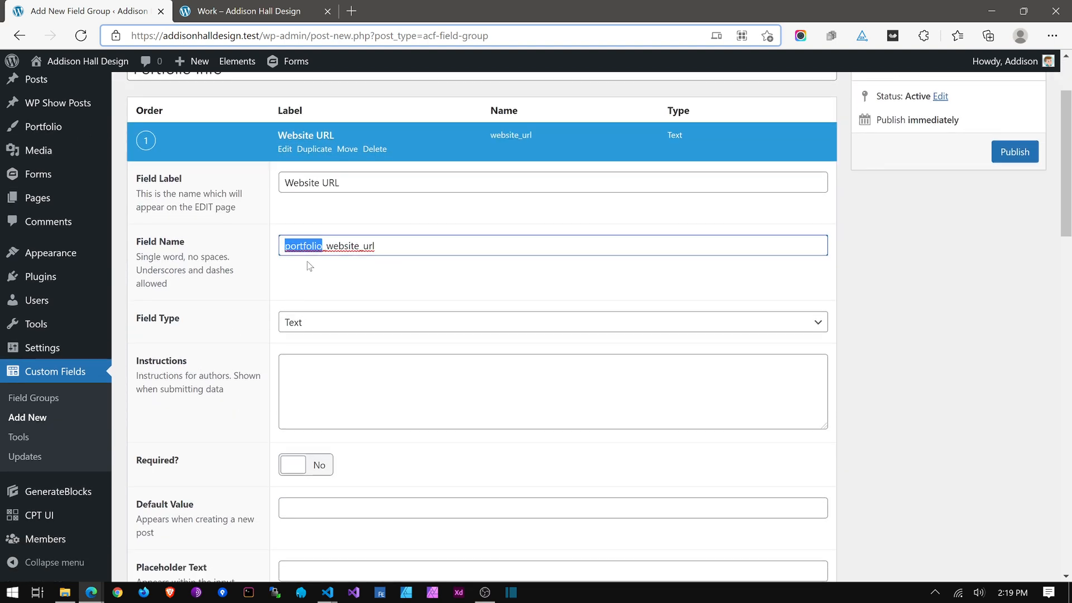
pyautogui.click(306, 247)
pyautogui.click(297, 324)
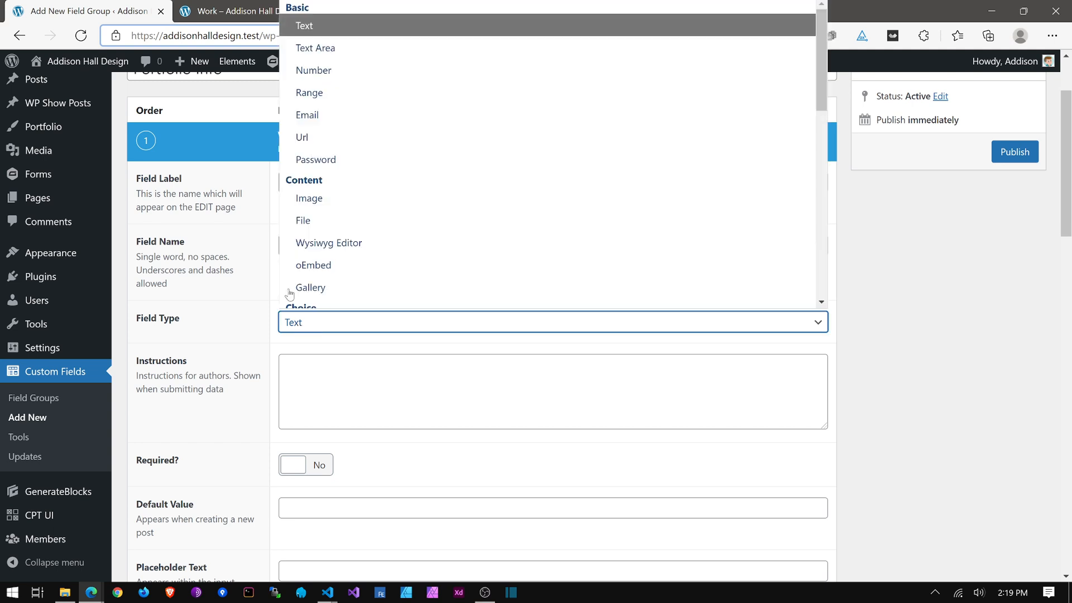
pyautogui.click(340, 131)
pyautogui.scroll(-4, 244, 287)
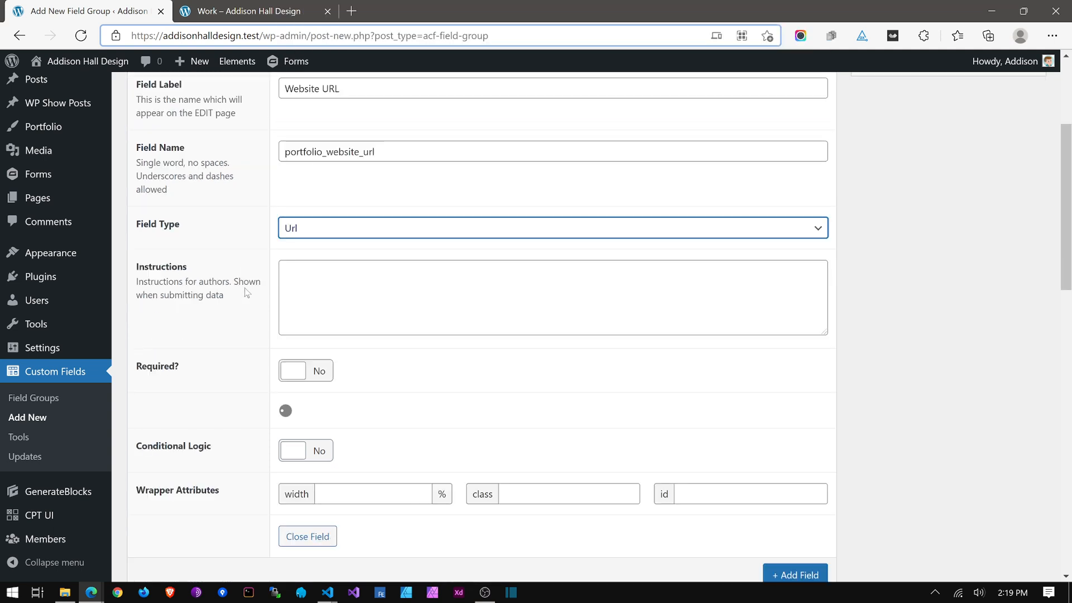
# Step: Add a second field labelled "Brief Description" with the field name portfolio_brief_description and the Wysiwyg Editor field type
pyautogui.scroll(5, 245, 288)
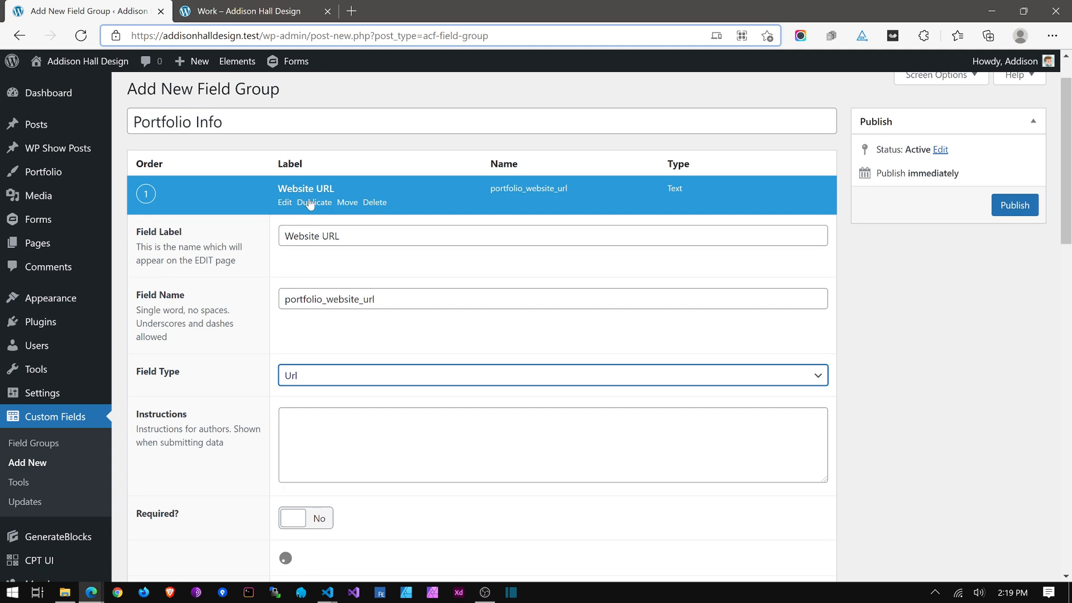
pyautogui.click(308, 201)
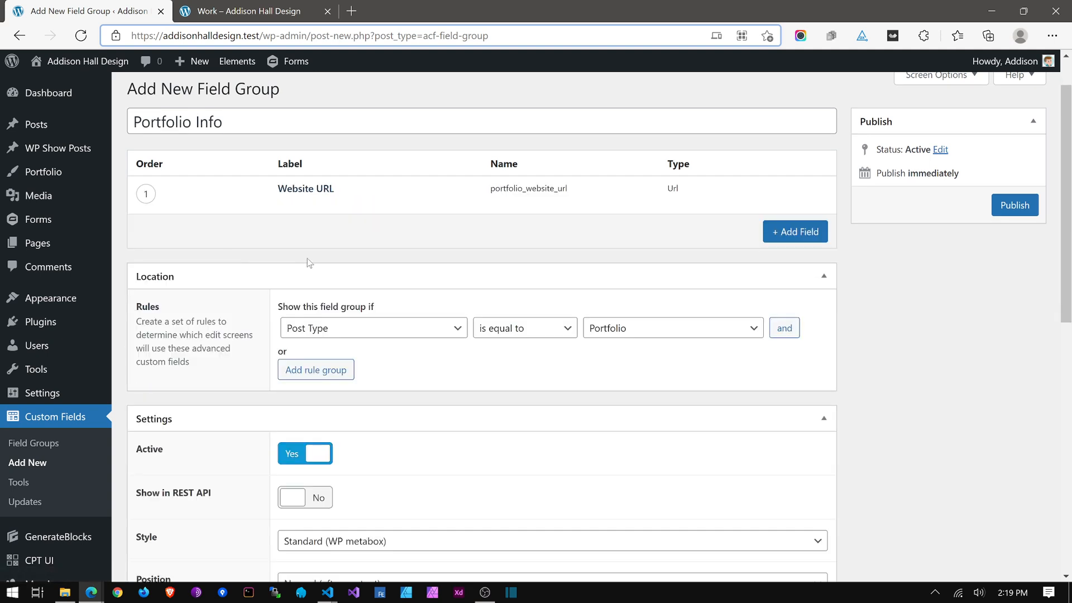
pyautogui.click(795, 231)
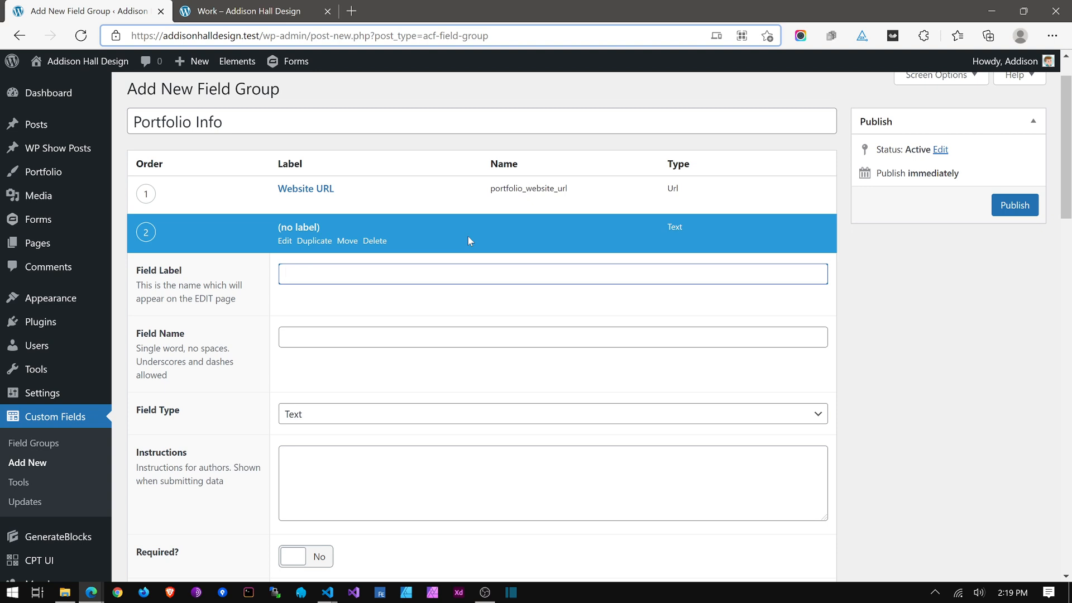
pyautogui.write('Brief Description')
pyautogui.click(286, 343)
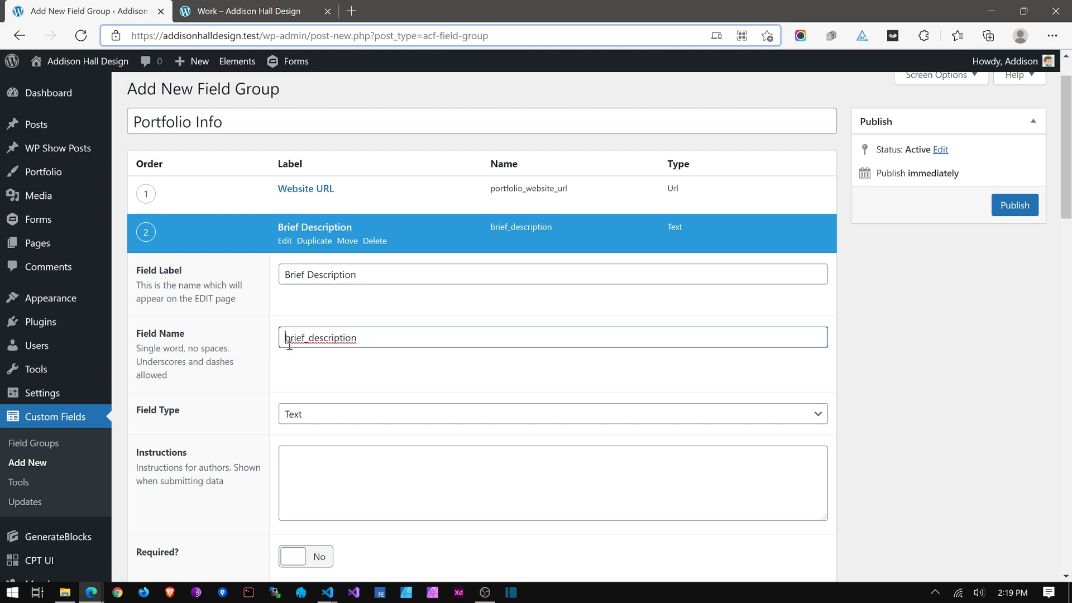
pyautogui.write('portfolio_')
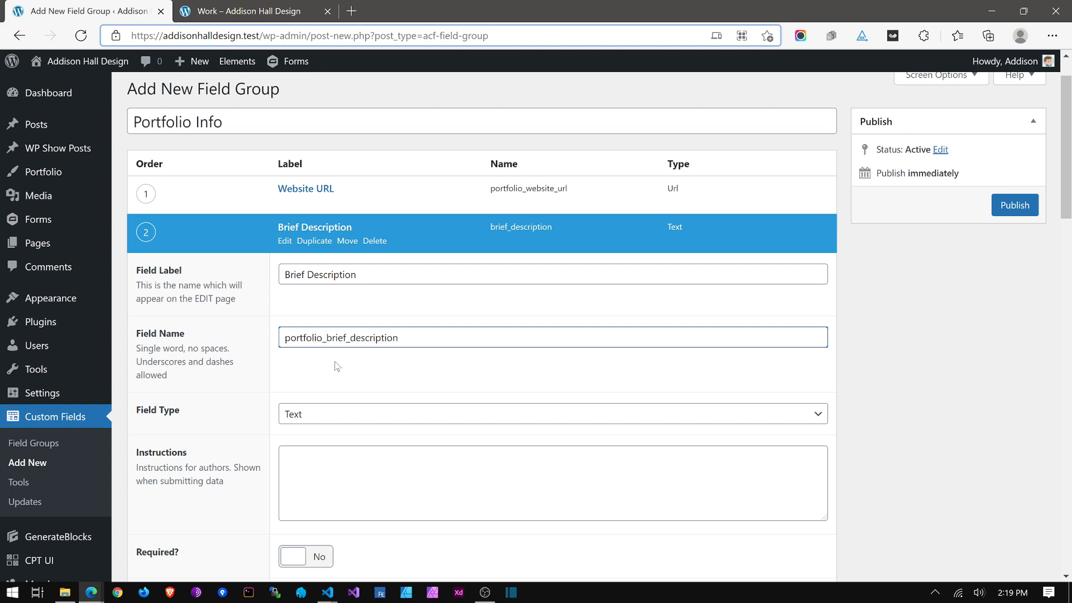
pyautogui.press('Tab')
pyautogui.press('w')
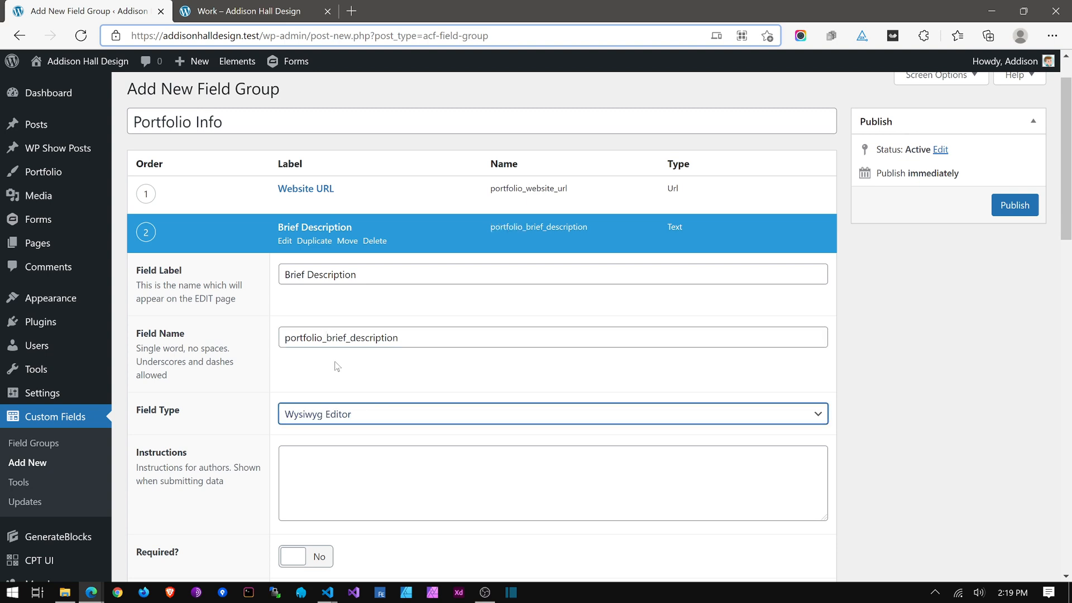
# Step: Set the Brief Description field's toolbar to Basic and turn off its media upload buttons
pyautogui.scroll(-5, 335, 369)
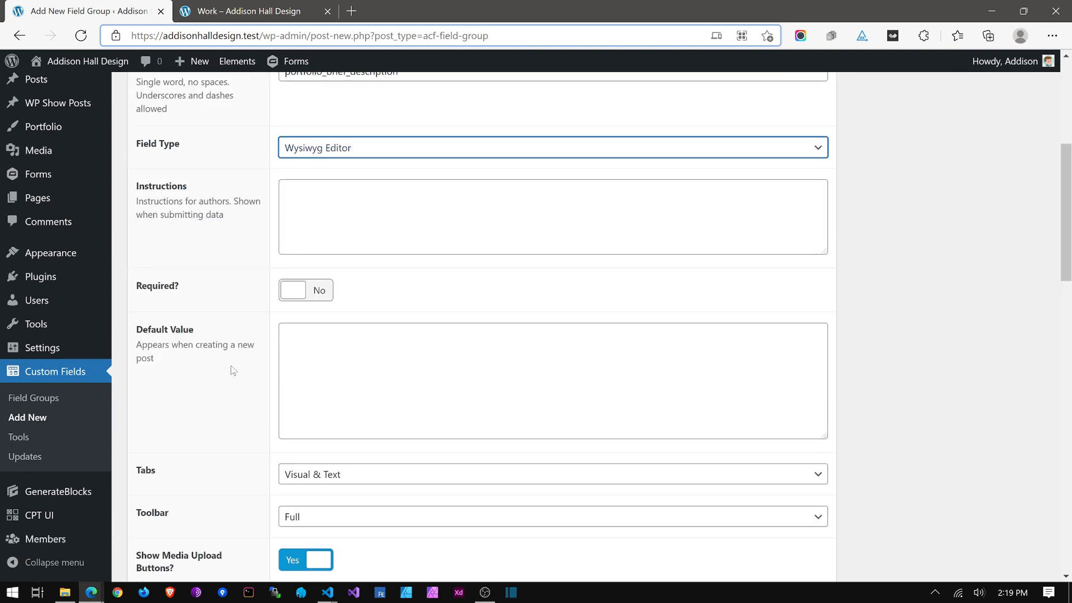
pyautogui.scroll(-3, 258, 400)
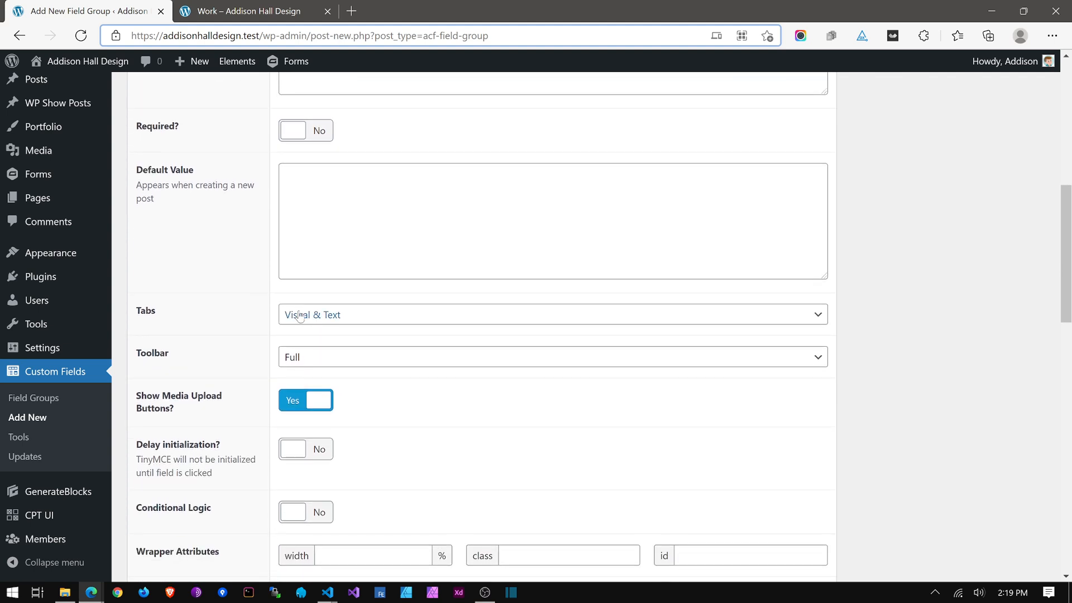
pyautogui.click(292, 355)
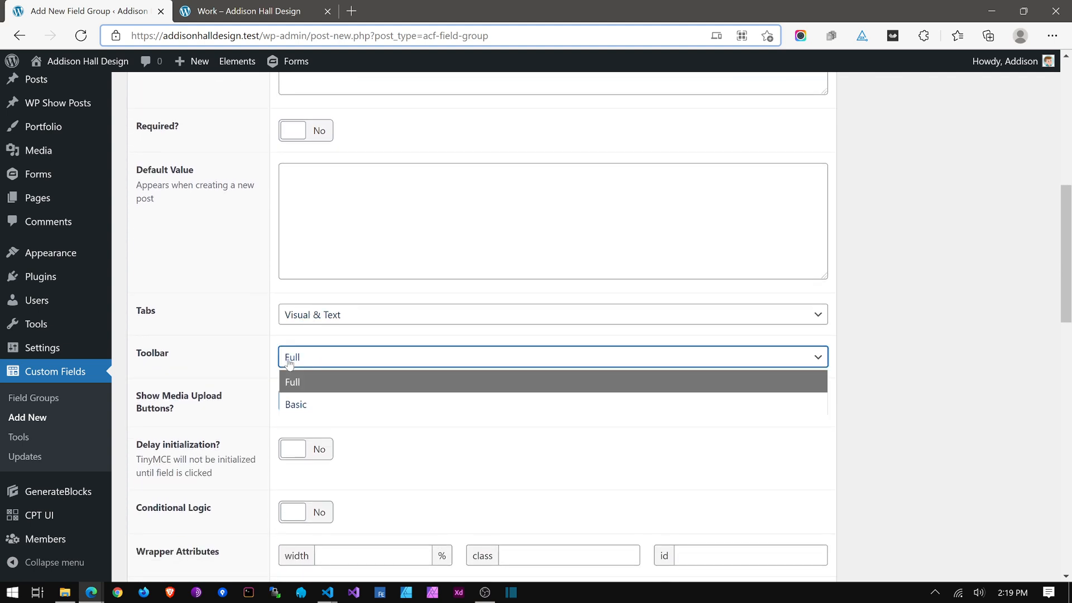
pyautogui.click(316, 411)
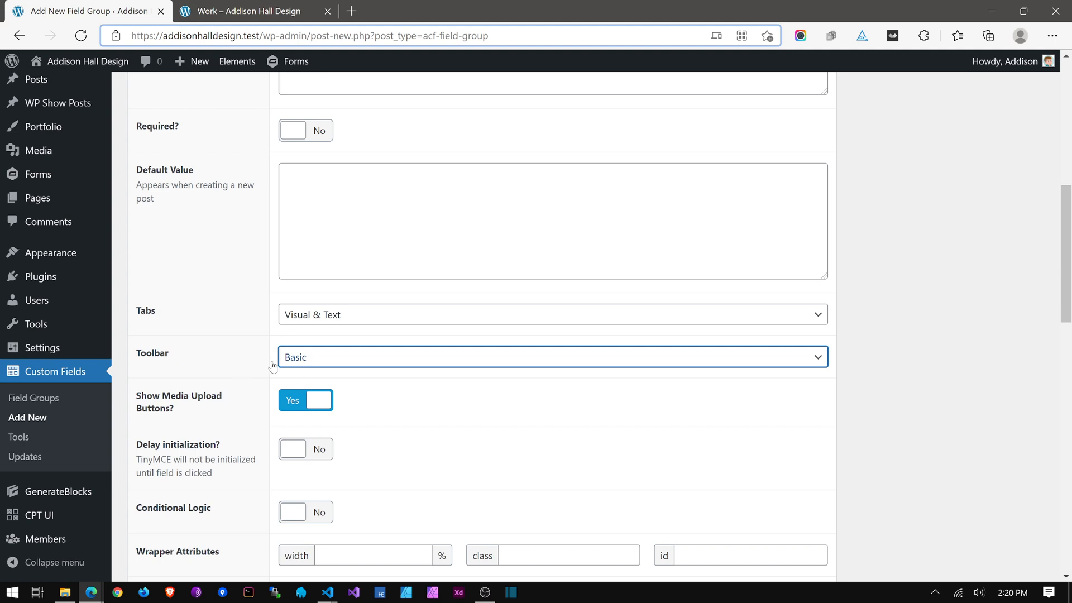
pyautogui.click(320, 359)
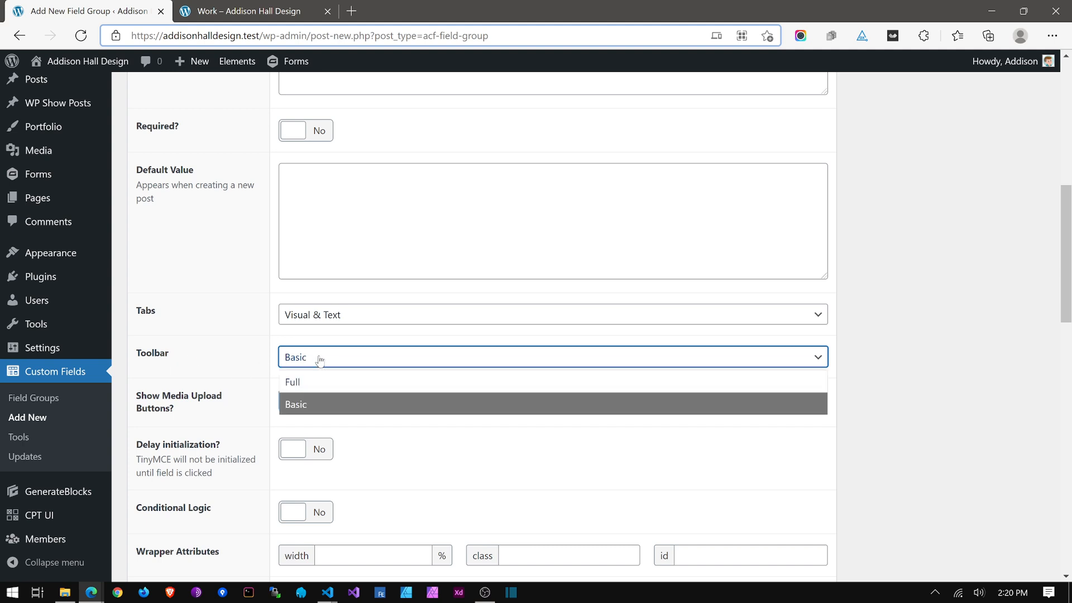
pyautogui.click(203, 357)
pyautogui.scroll(-1, 209, 358)
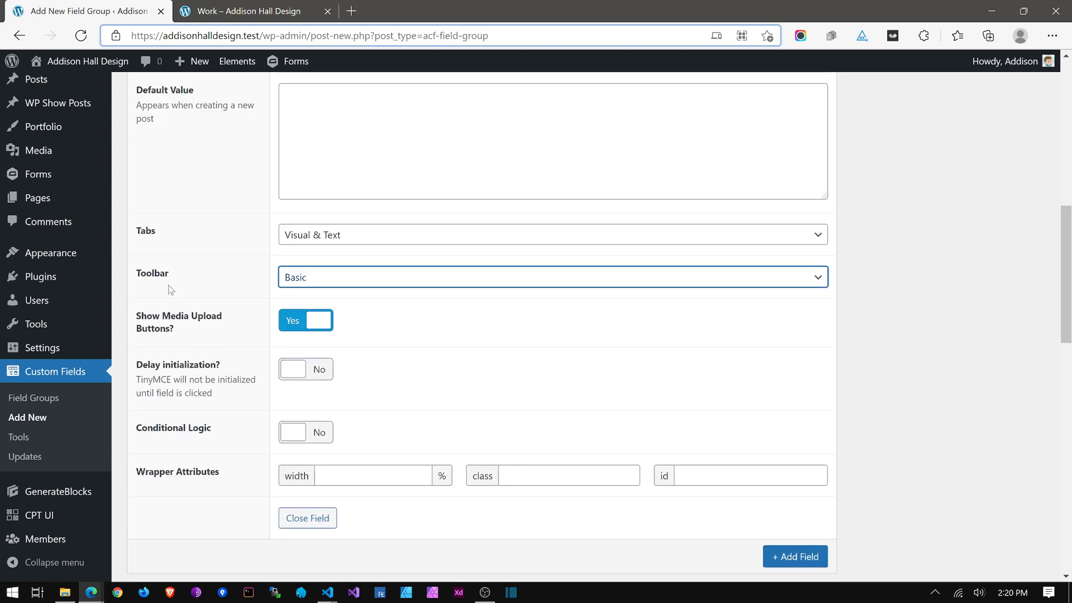
pyautogui.click(292, 322)
pyautogui.scroll(-2, 202, 347)
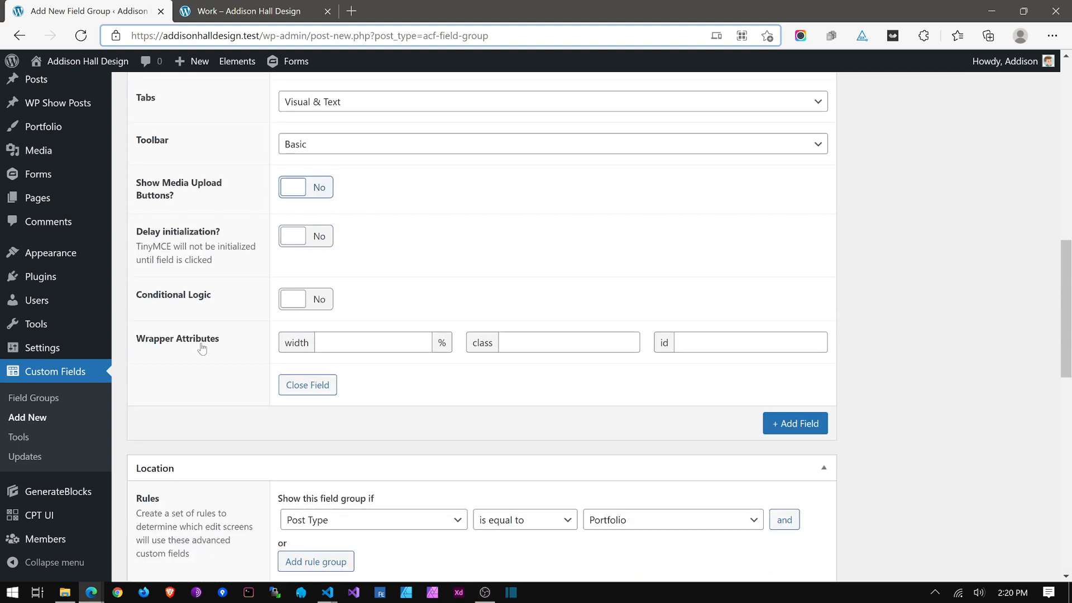
# Step: Collapse the Brief Description field's settings and publish the Portfolio Info field group
pyautogui.scroll(10, 202, 348)
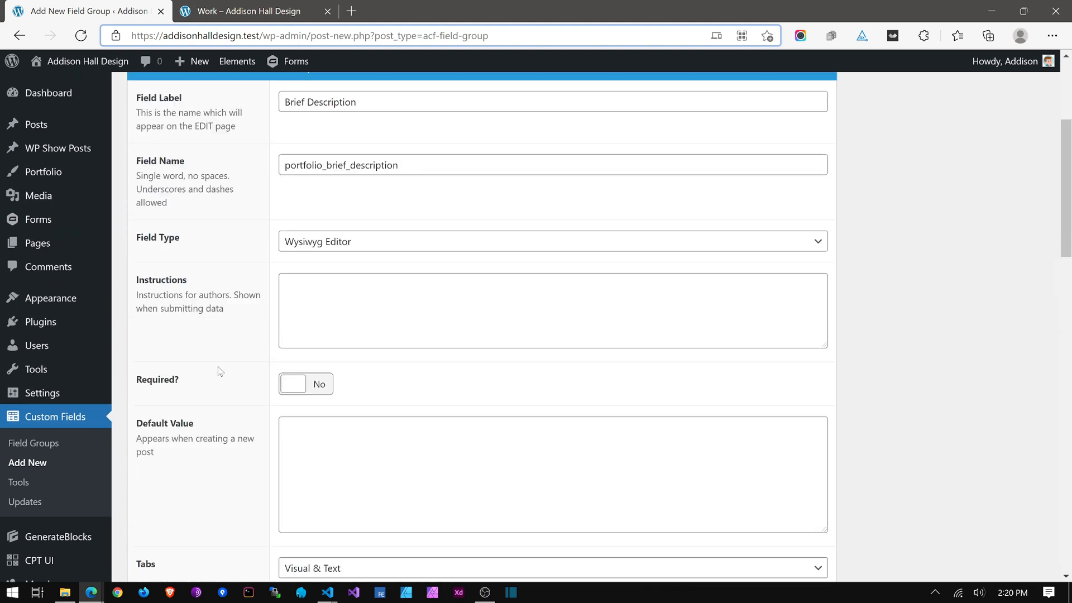
pyautogui.click(285, 295)
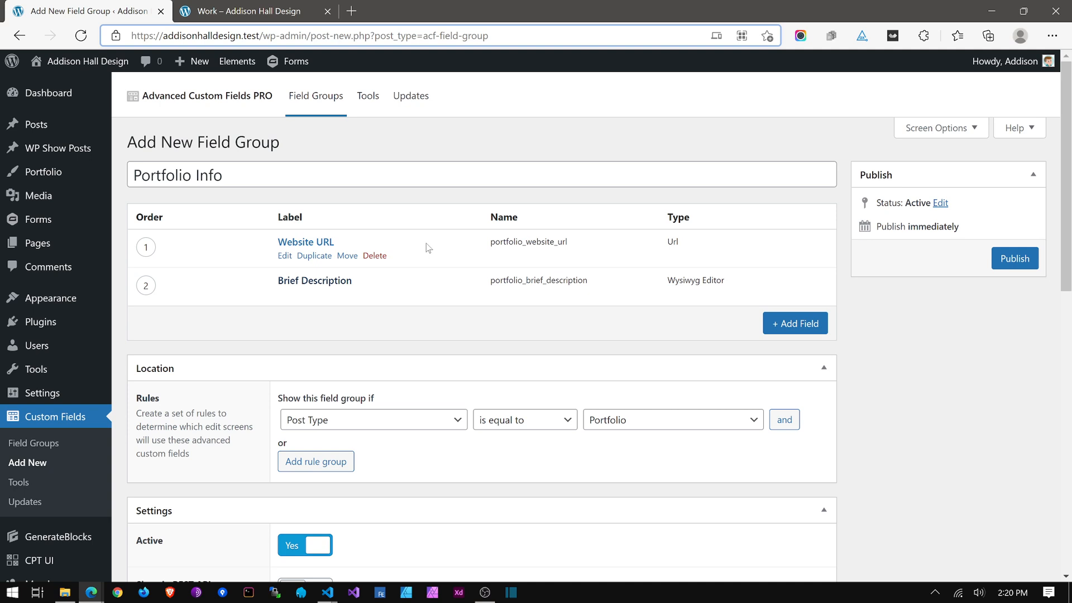
pyautogui.click(1014, 258)
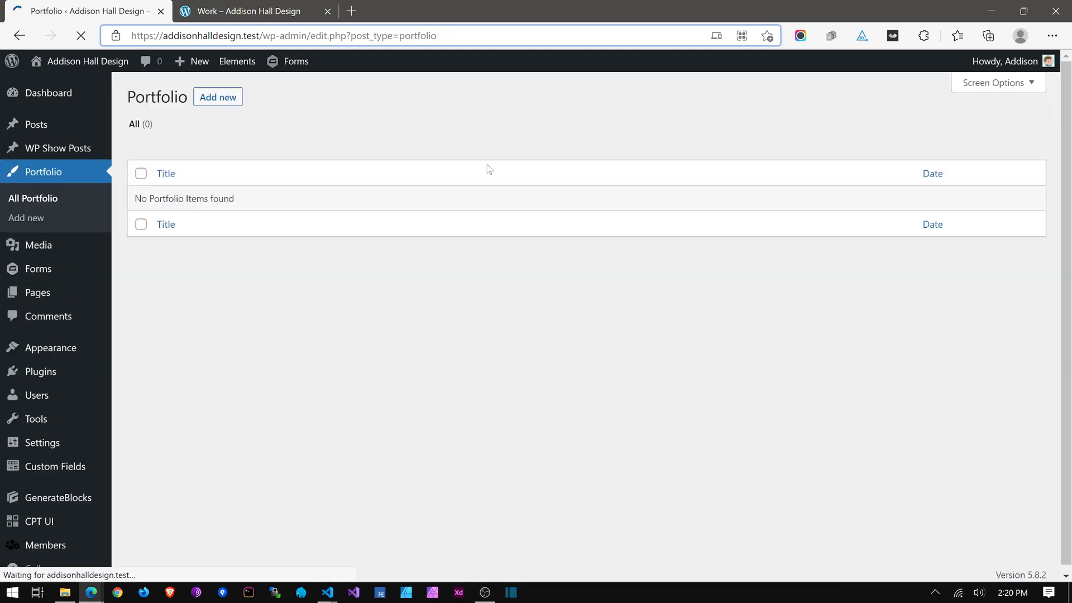
pyautogui.click(229, 102)
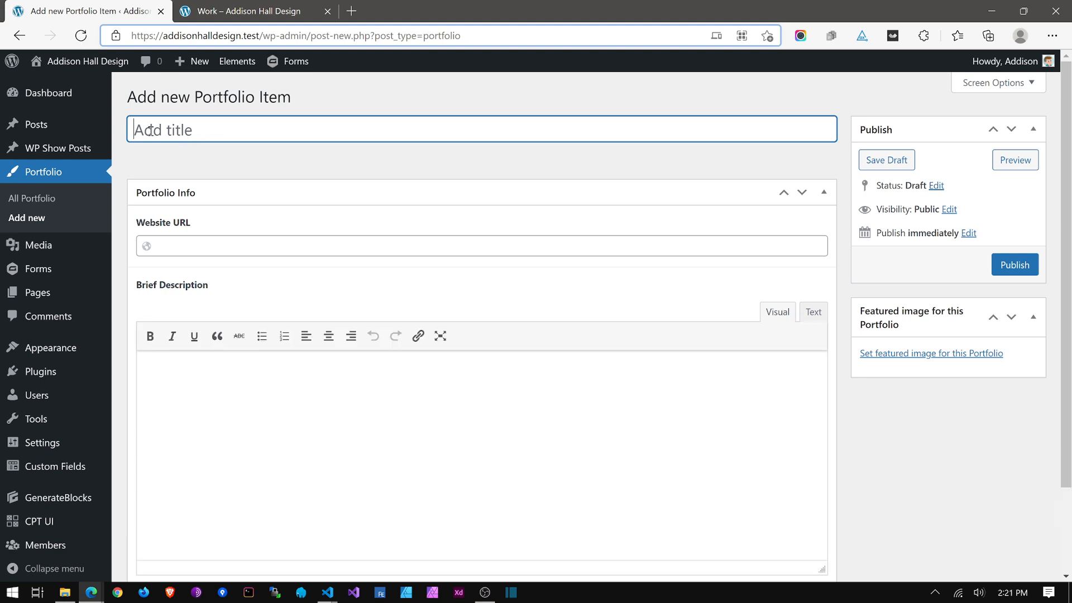
pyautogui.write('Blanchard G')
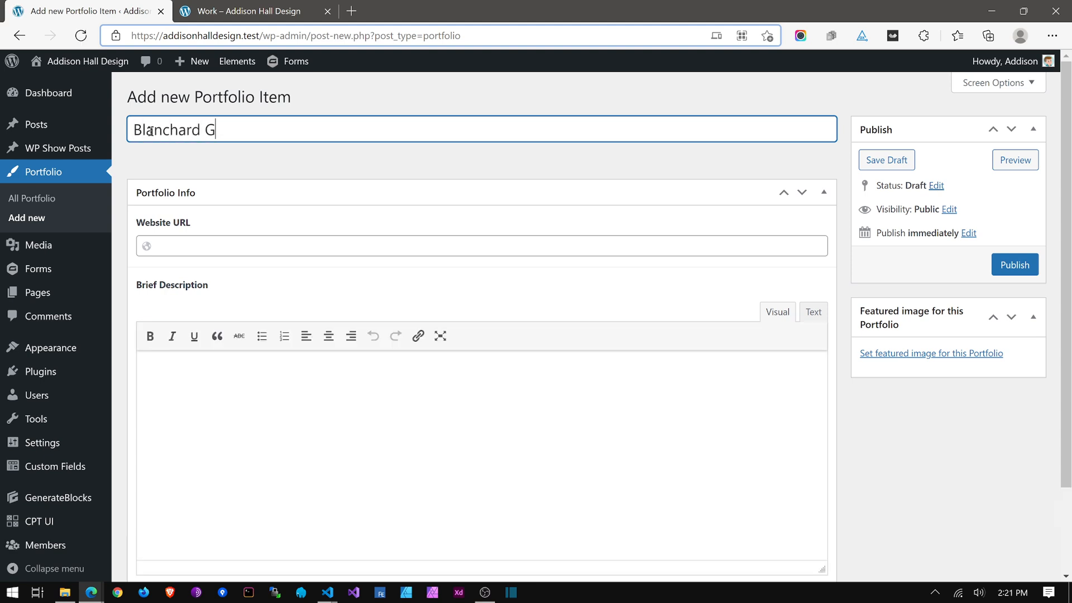
pyautogui.write('roup')
pyautogui.click(210, 252)
pyautogui.write('https:')
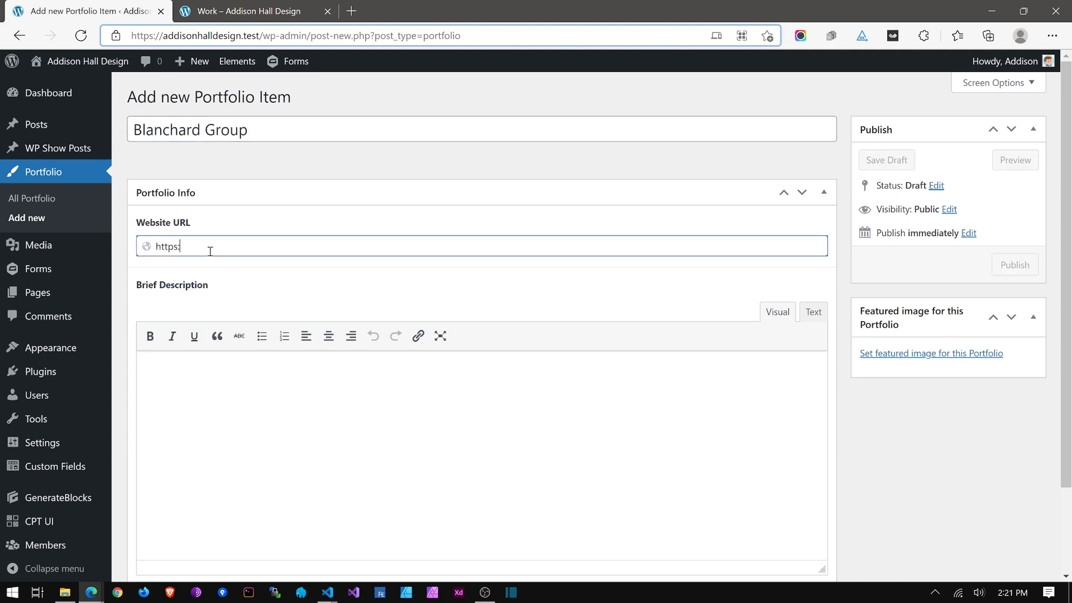
pyautogui.write('//blanchard')
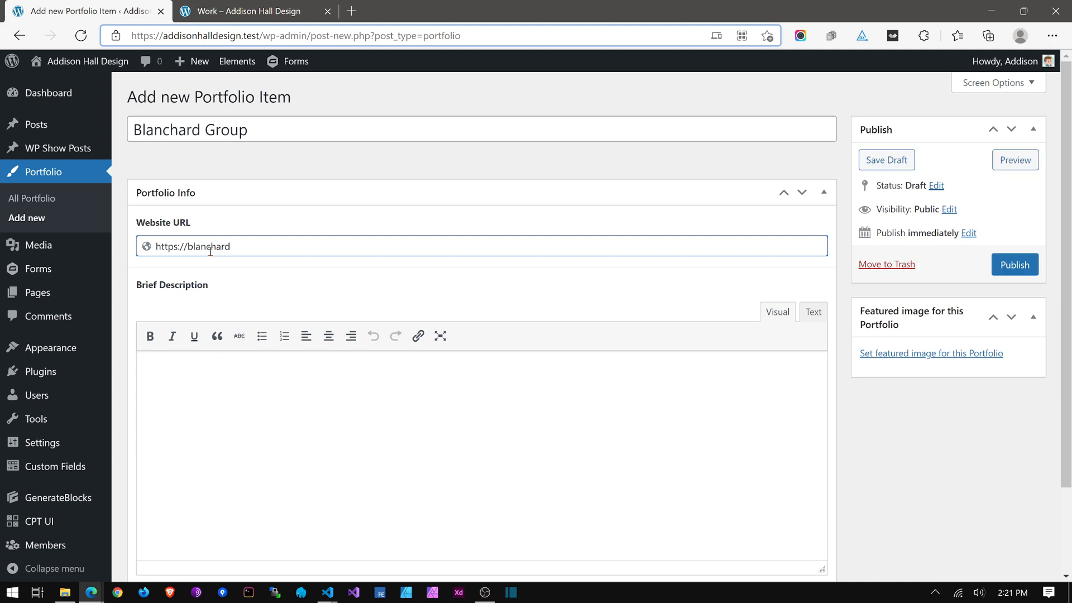
pyautogui.write('group.com')
# Step: Enter "Wordpress design and development for master plan architecture firm" as the item's brief description
pyautogui.scroll(-1, 210, 251)
pyautogui.click(237, 306)
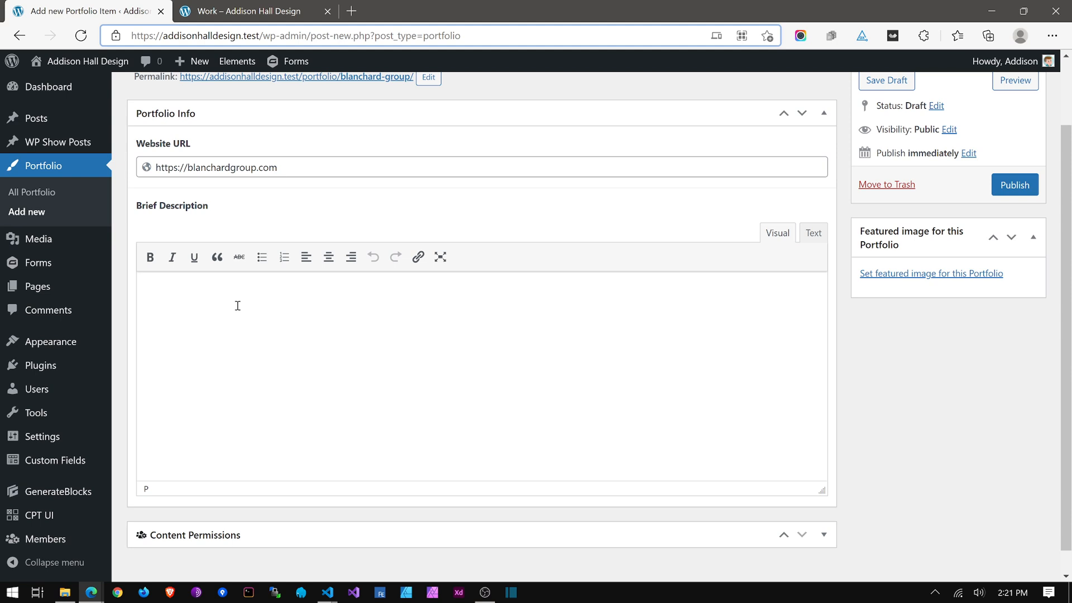
pyautogui.write('Wordpress Design')
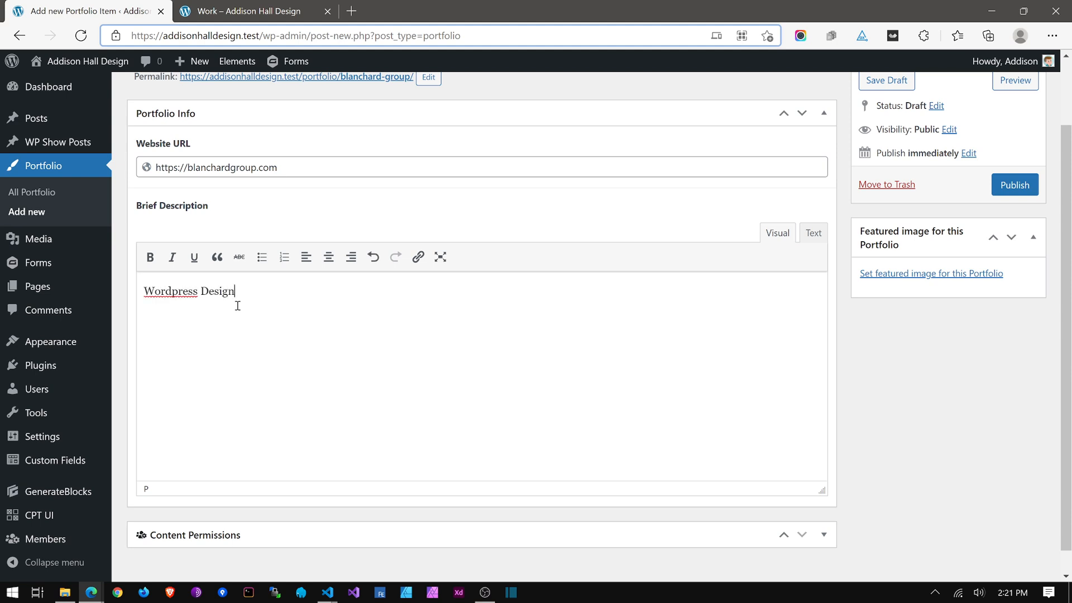
pyautogui.press('BackSpace')
pyautogui.press('BackSpace')
pyautogui.press('BackSpace')
pyautogui.press('BackSpace')
pyautogui.press('BackSpace')
pyautogui.press('BackSpace')
pyautogui.write('design and development for')
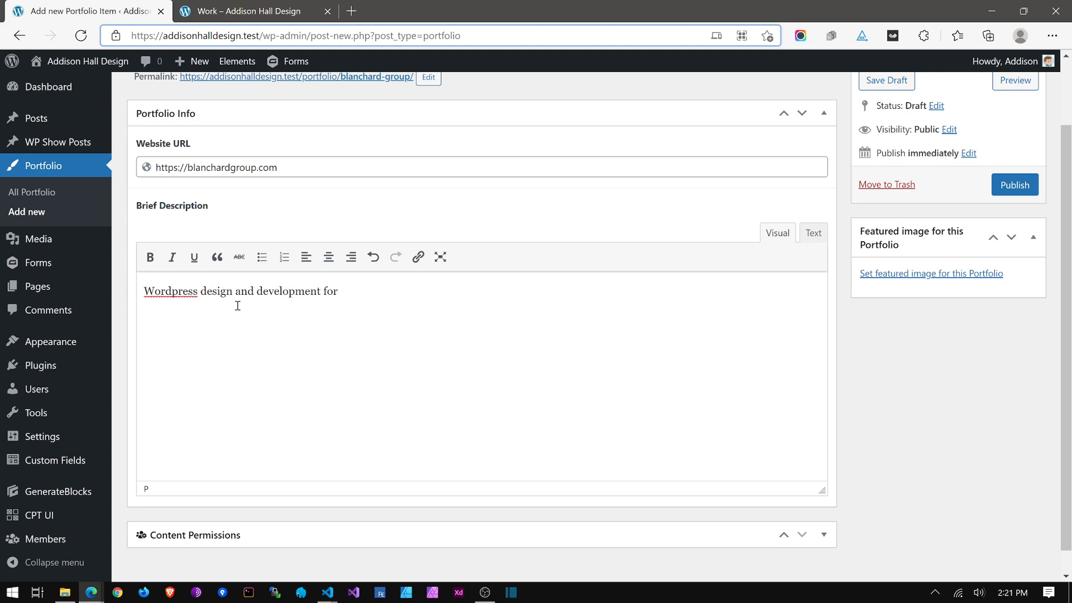
pyautogui.write(' master plan architect')
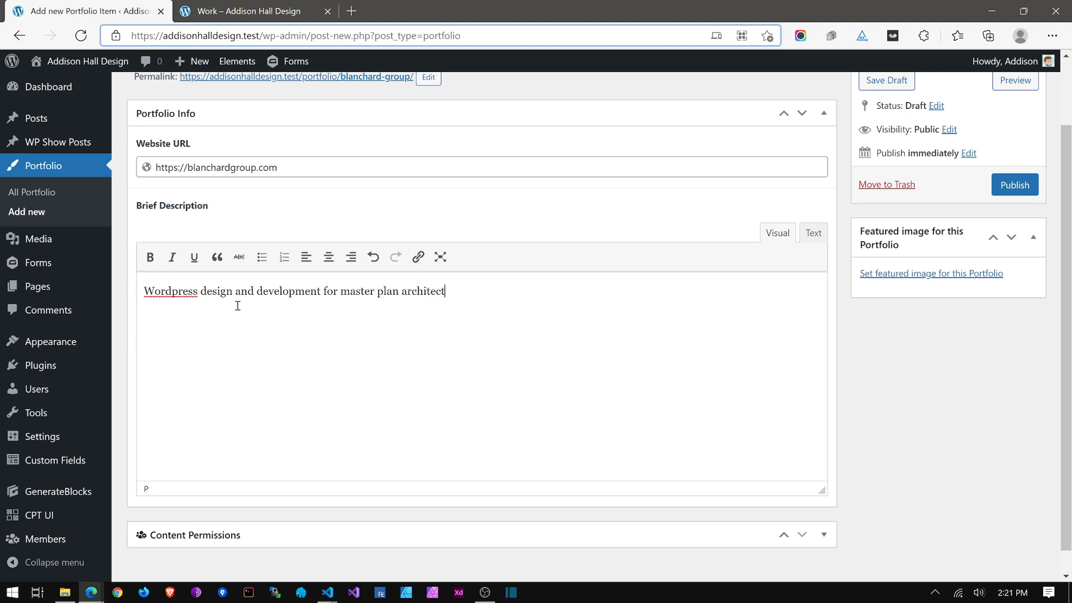
pyautogui.write('ure firm')
# Step: From the featured image chooser, upload donkey-forklift-sample.jpg, mela-sample.jpg, blanchard-sample.jpg and pac-mac-sample.jpg from the Desktop to the media library
pyautogui.click(870, 284)
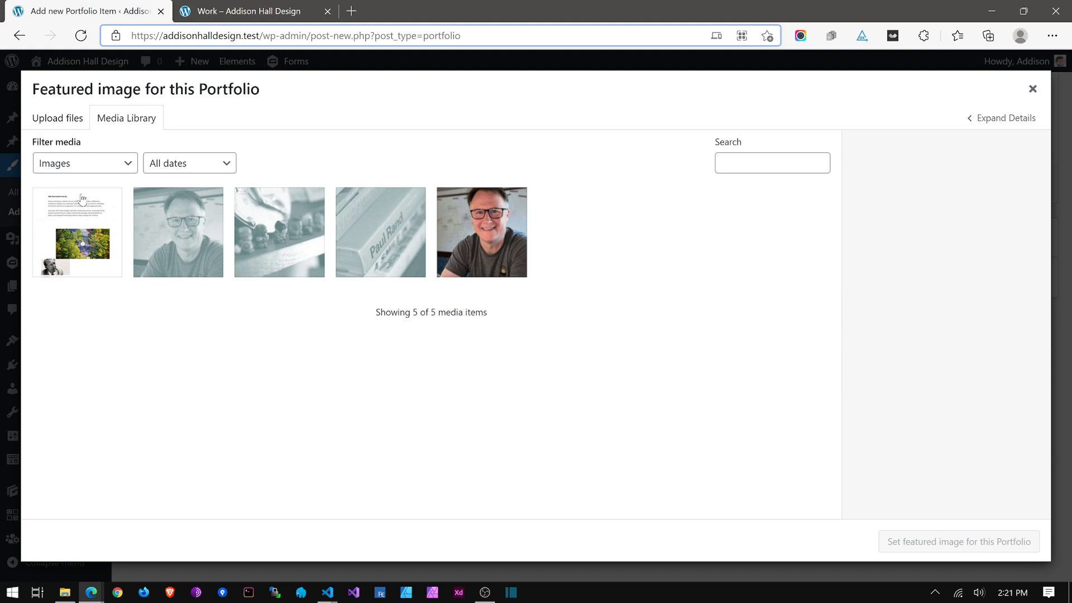
pyautogui.click(68, 116)
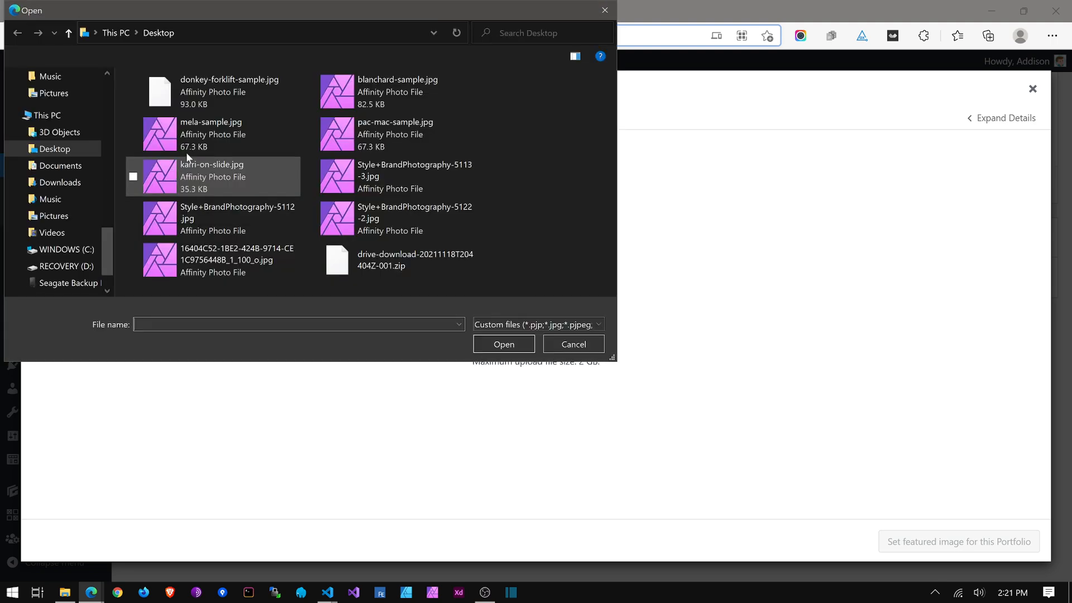
pyautogui.click(180, 106)
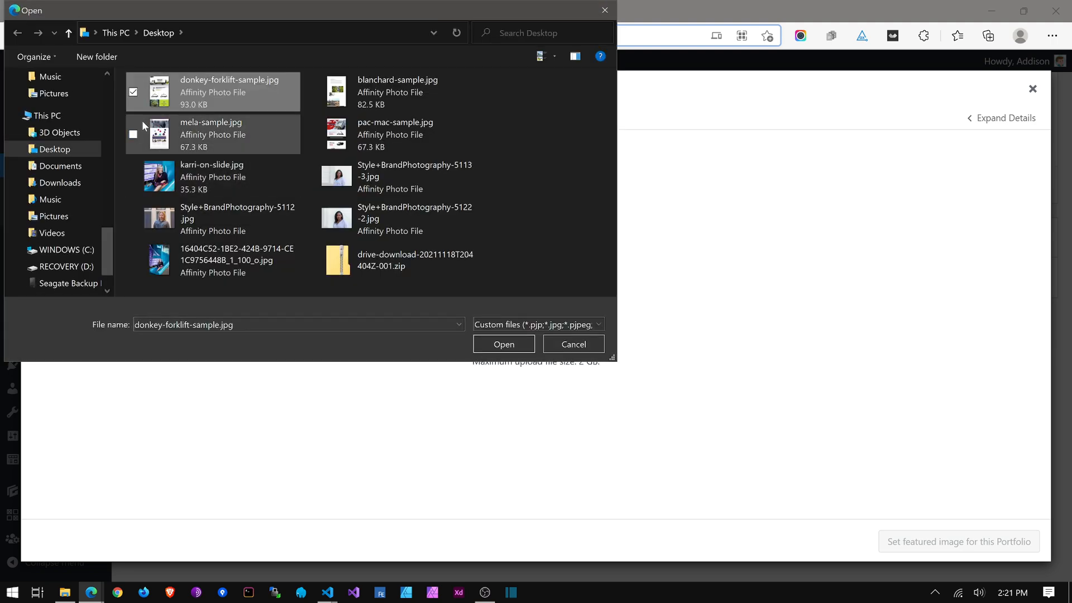
pyautogui.click(133, 135)
pyautogui.click(310, 92)
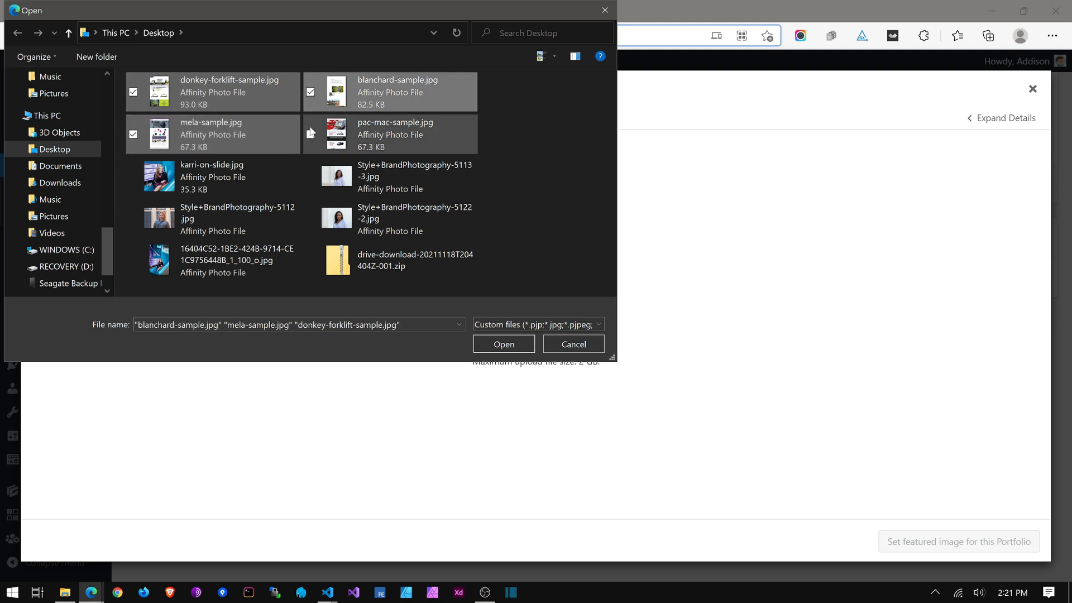
pyautogui.click(311, 137)
pyautogui.click(495, 347)
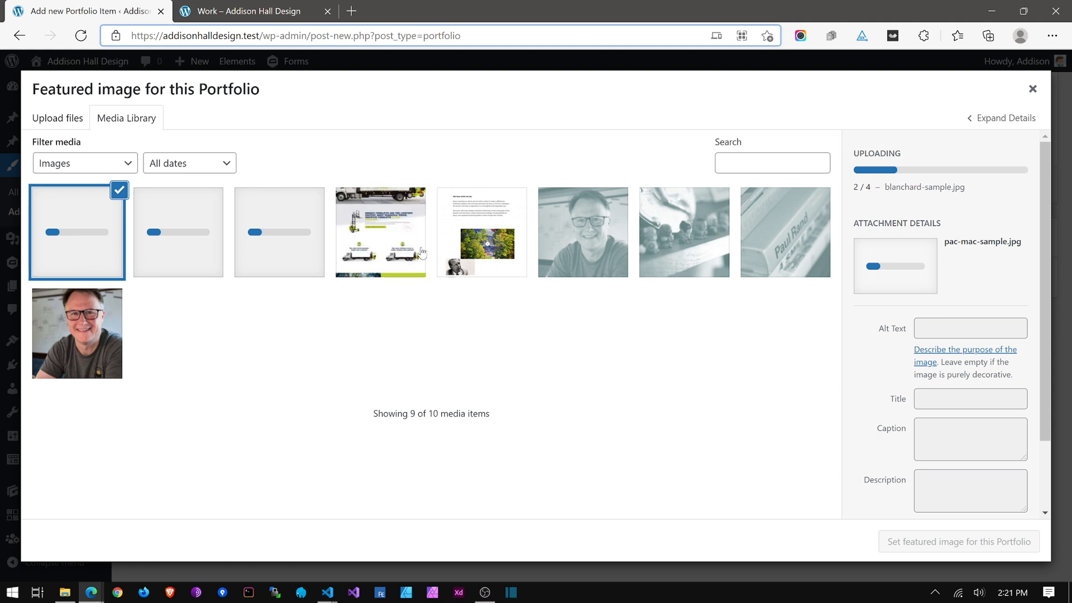
# Step: Visit tinypng.com in a new browser tab, look over its image compression information, and close the tab
pyautogui.click(351, 12)
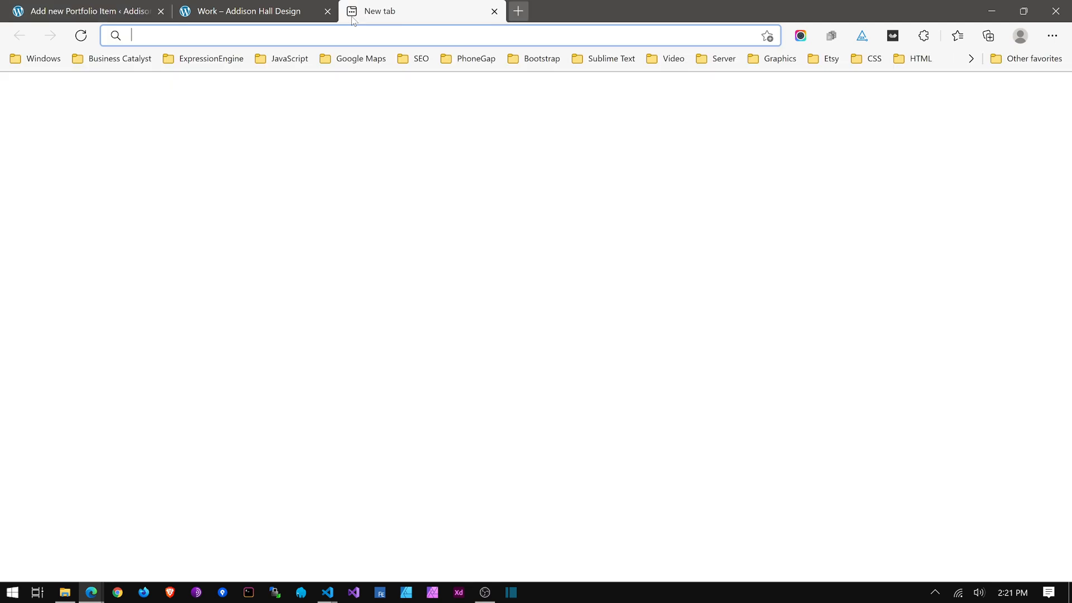
pyautogui.write('tinypng.com')
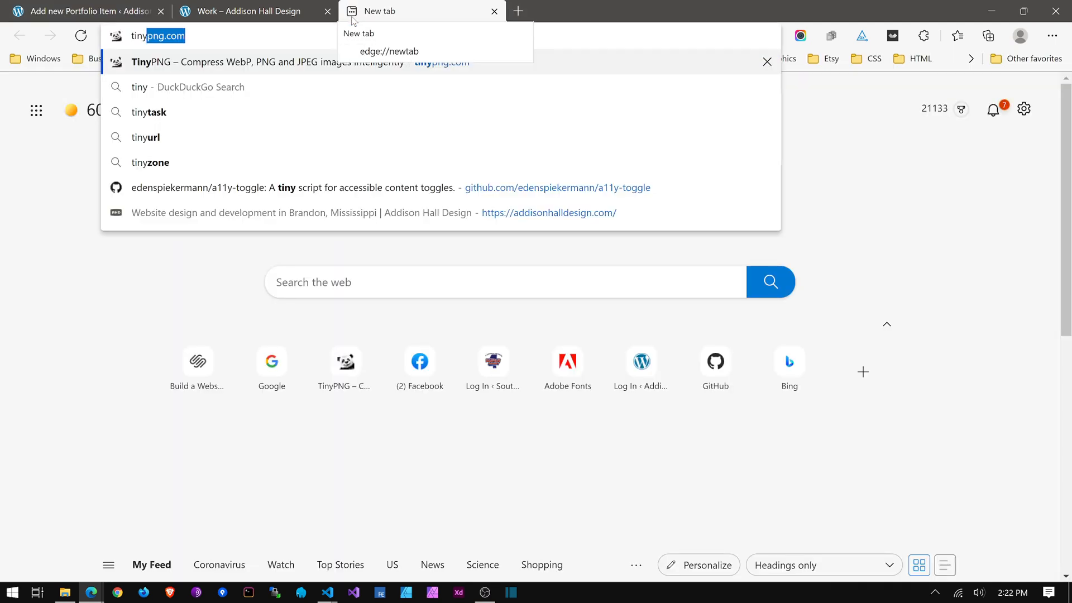
pyautogui.press('Return')
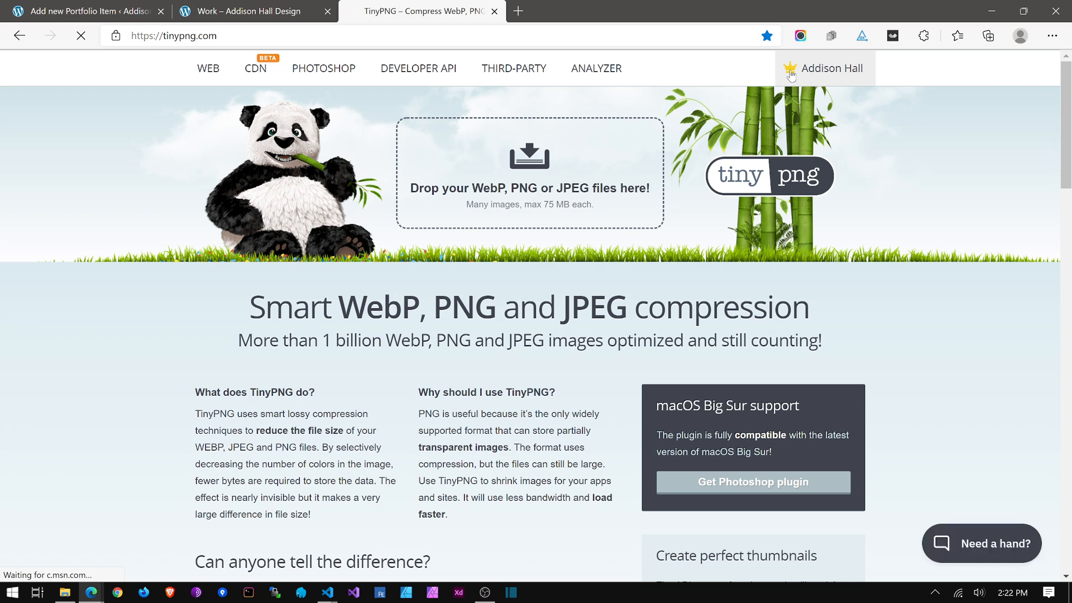
pyautogui.scroll(-3, 428, 334)
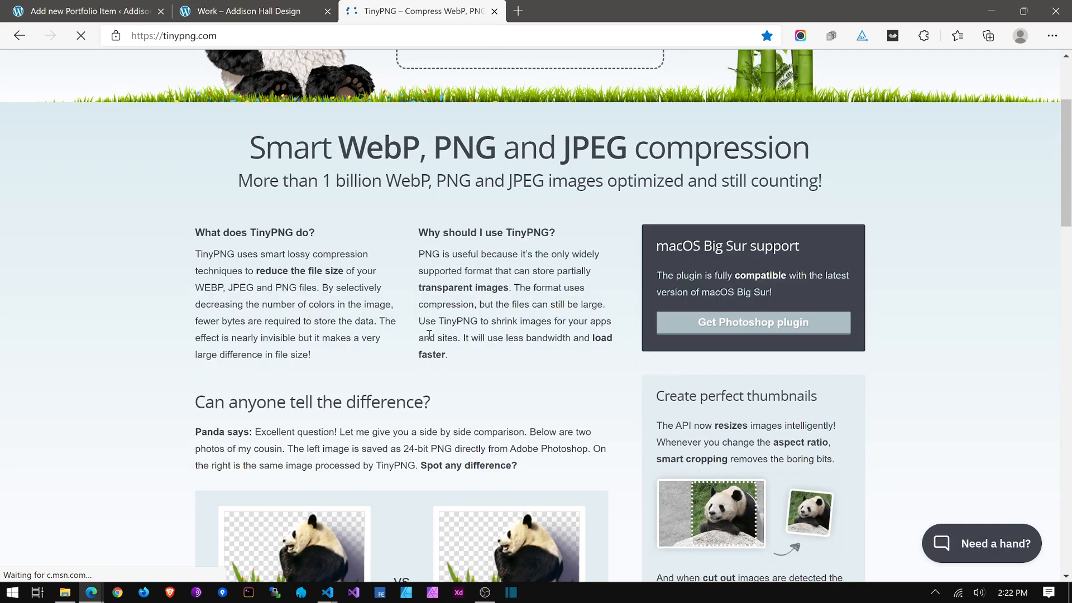
pyautogui.scroll(1, 429, 334)
pyautogui.scroll(3, 432, 340)
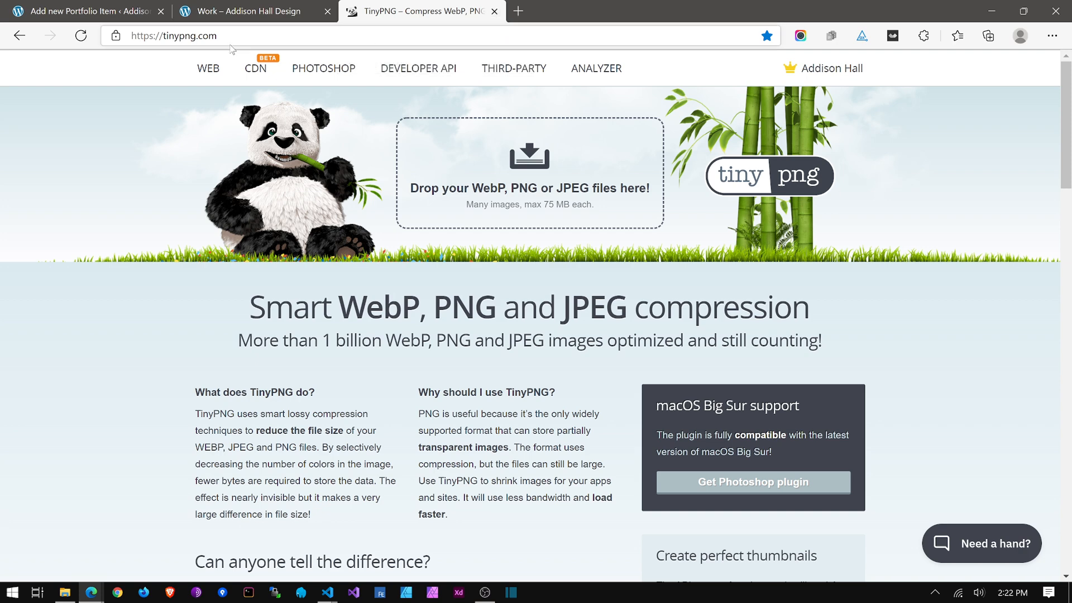
pyautogui.click(494, 12)
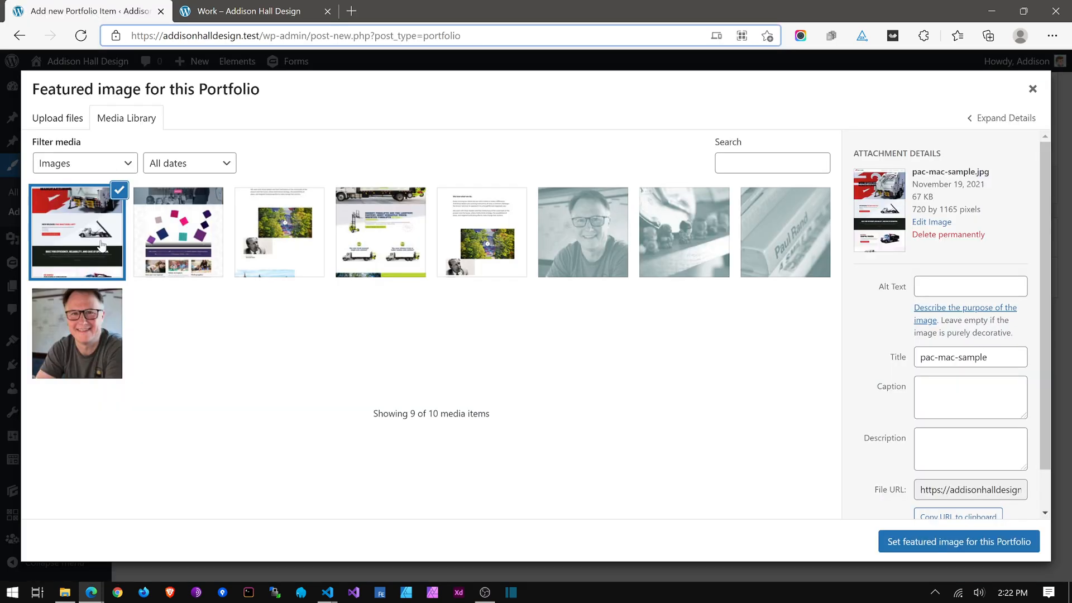
# Step: Set blanchard-sample.jpg as the featured image with alt text "Blanchard Group website sample screen" and publish the portfolio item
pyautogui.click(303, 218)
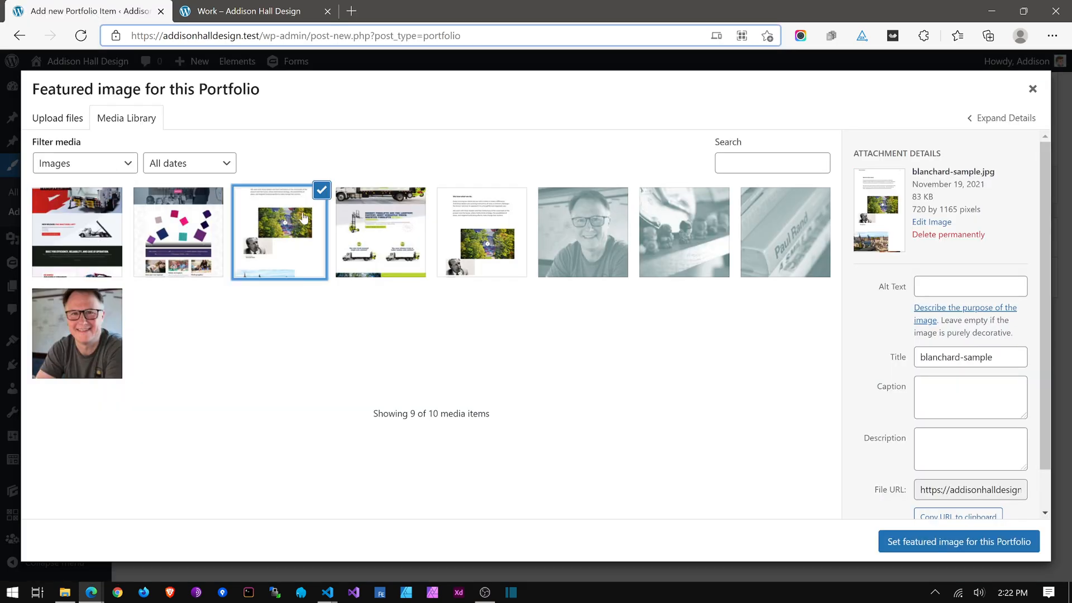
pyautogui.click(963, 285)
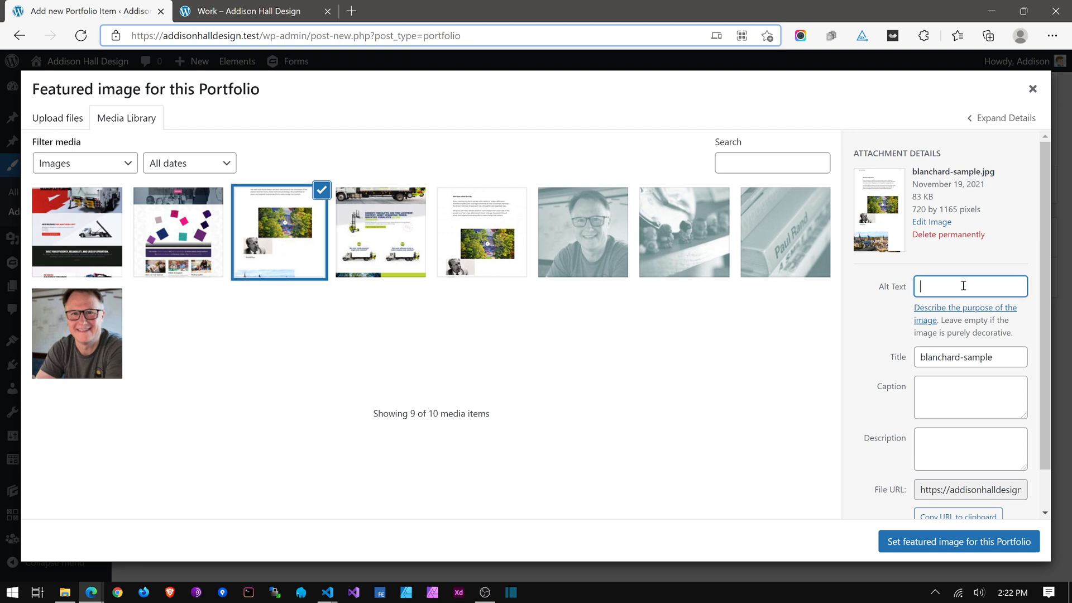
pyautogui.write('Blanchard Group website sample screen')
pyautogui.press('Tab')
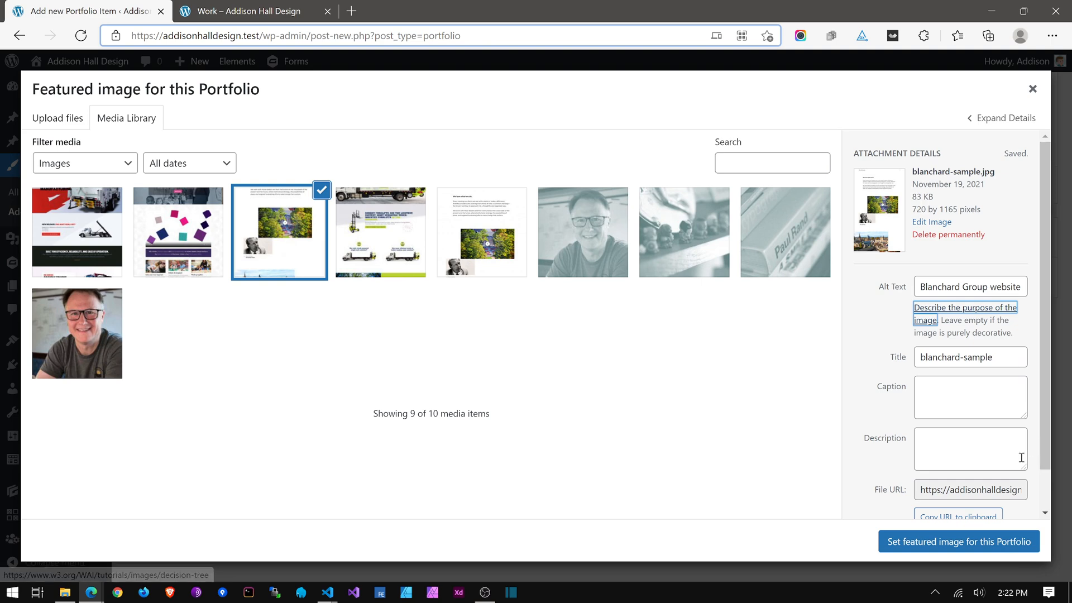
pyautogui.click(946, 545)
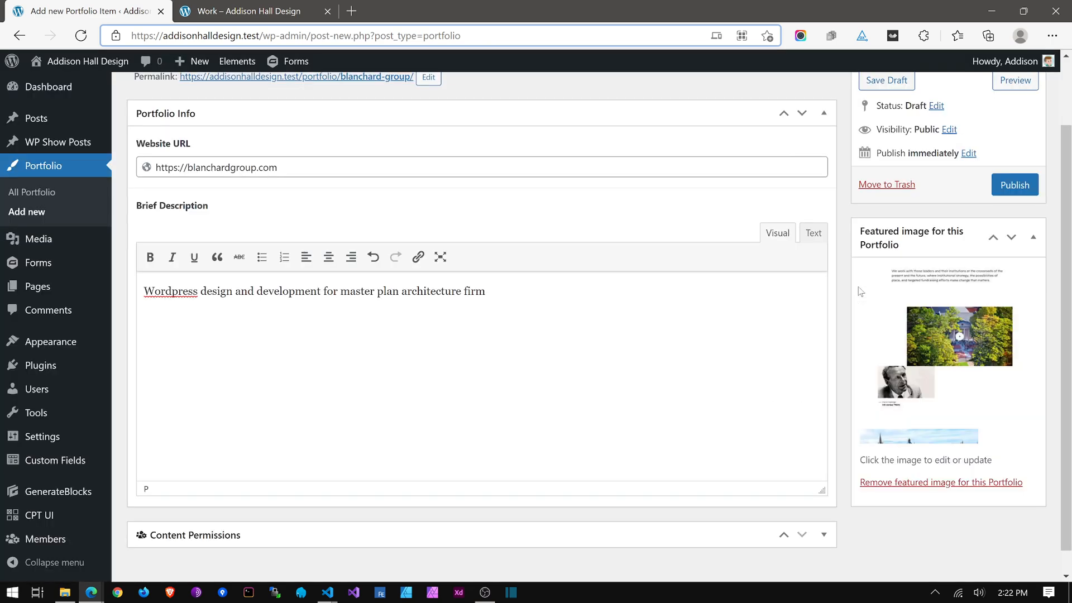
pyautogui.click(1014, 186)
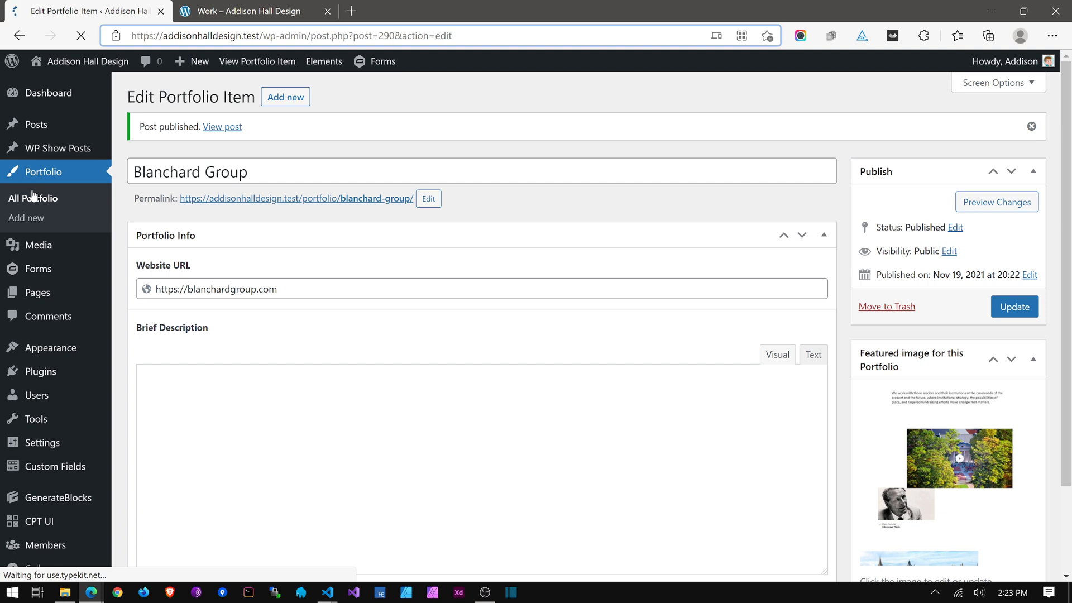
# Step: Start another new portfolio item titled "Mississippi Early Learning Alliance"
pyautogui.click(291, 98)
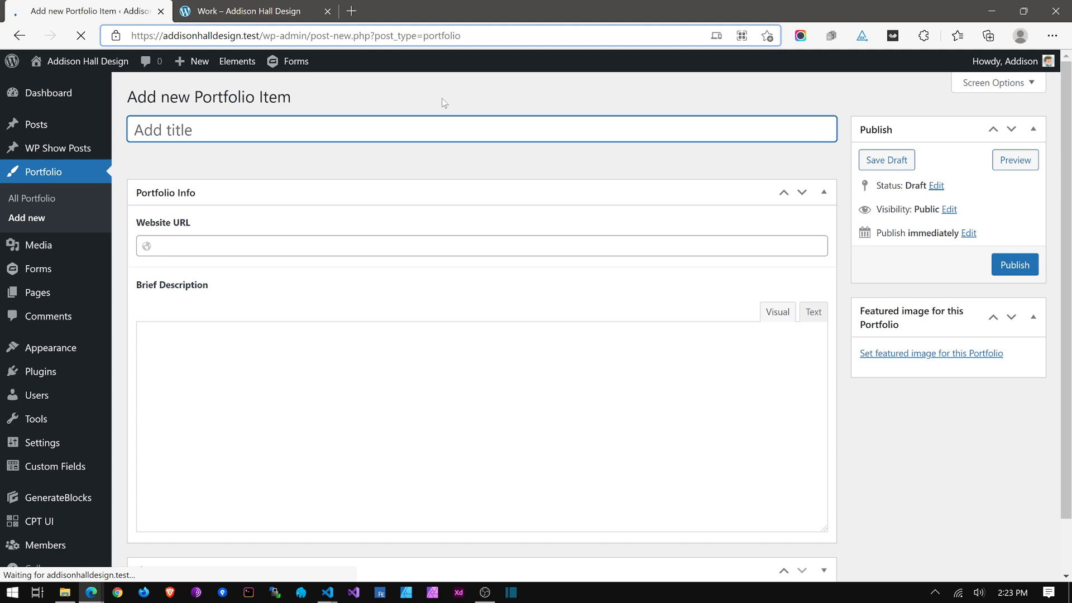
pyautogui.write('Miss is')
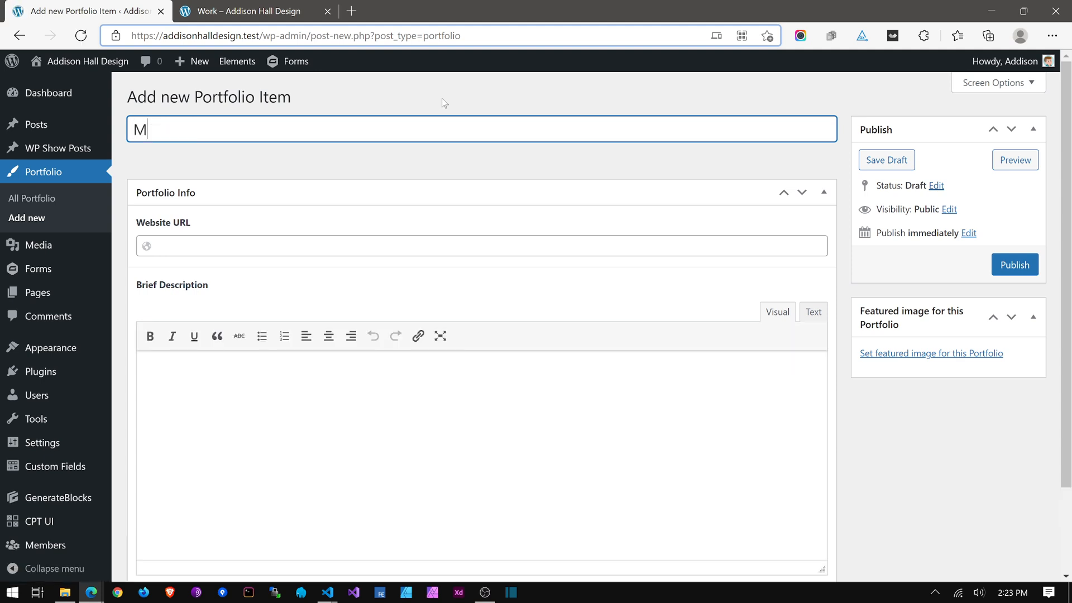
pyautogui.press('BackSpace')
pyautogui.press('BackSpace')
pyautogui.press('BackSpace')
pyautogui.write('ississ')
pyautogui.write('ippi Ea')
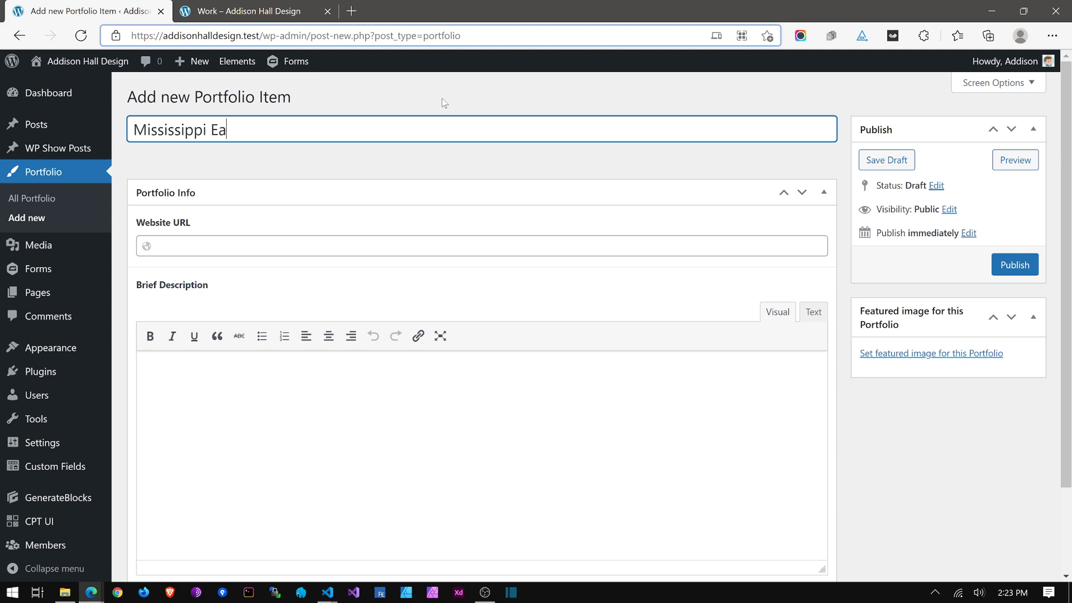
pyautogui.write('rly Learning Alliance')
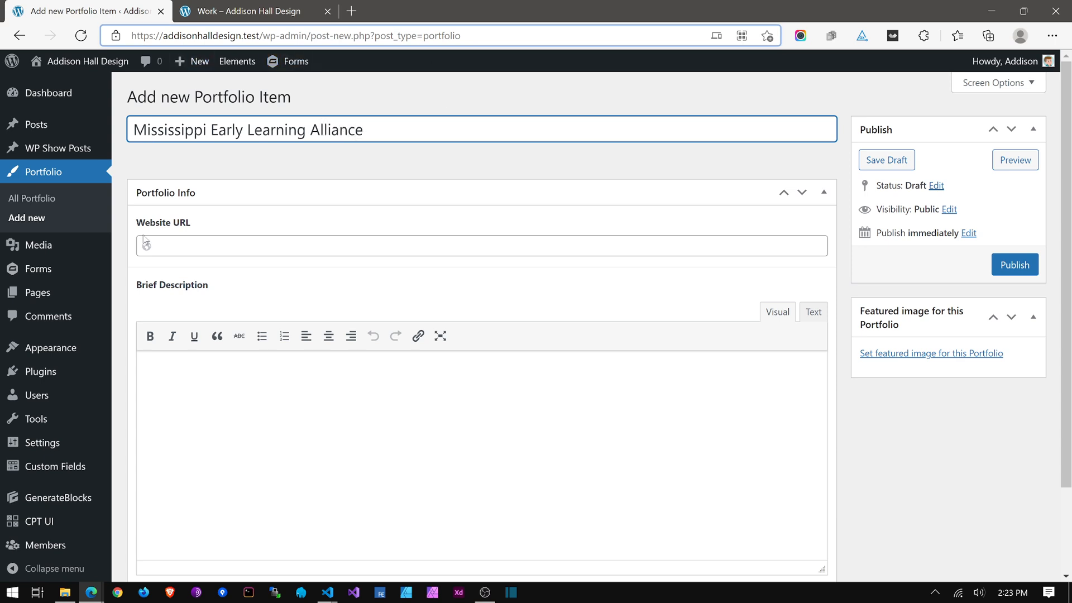
pyautogui.click(236, 244)
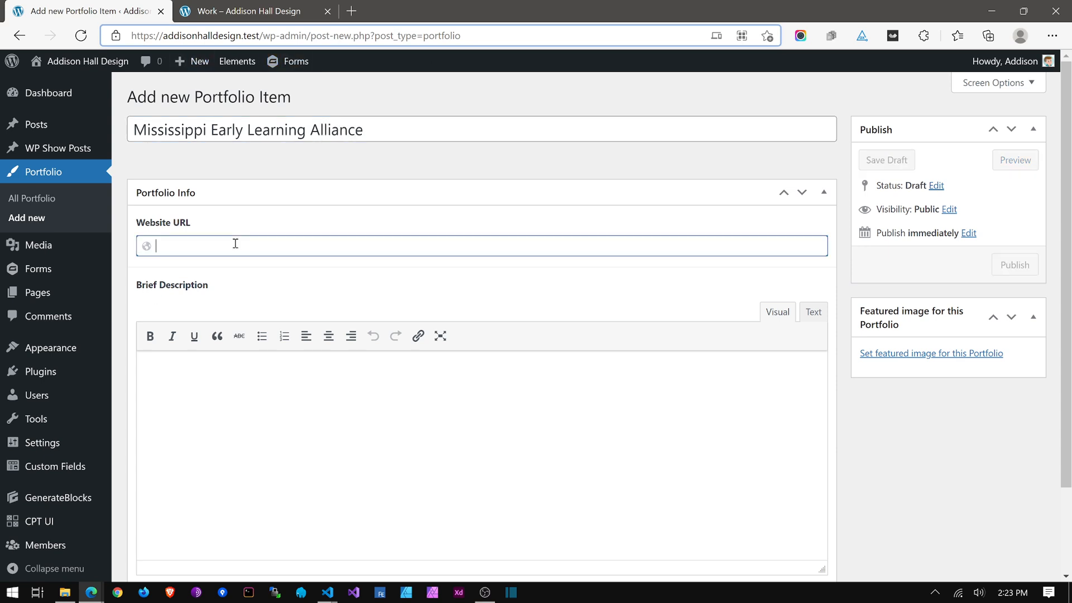
pyautogui.write('https://msearlyl')
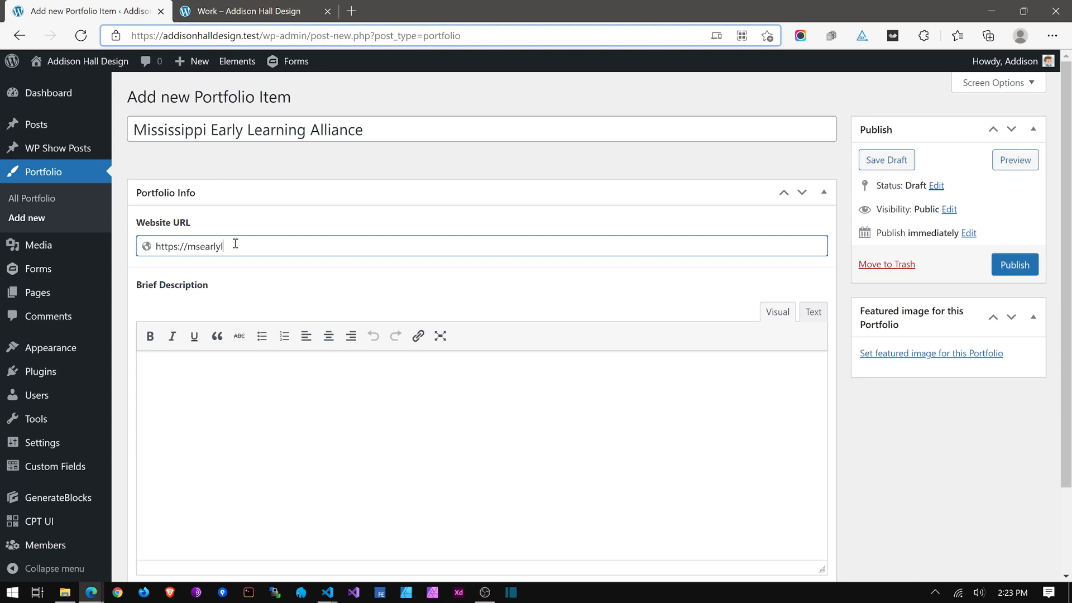
pyautogui.write('earning.org')
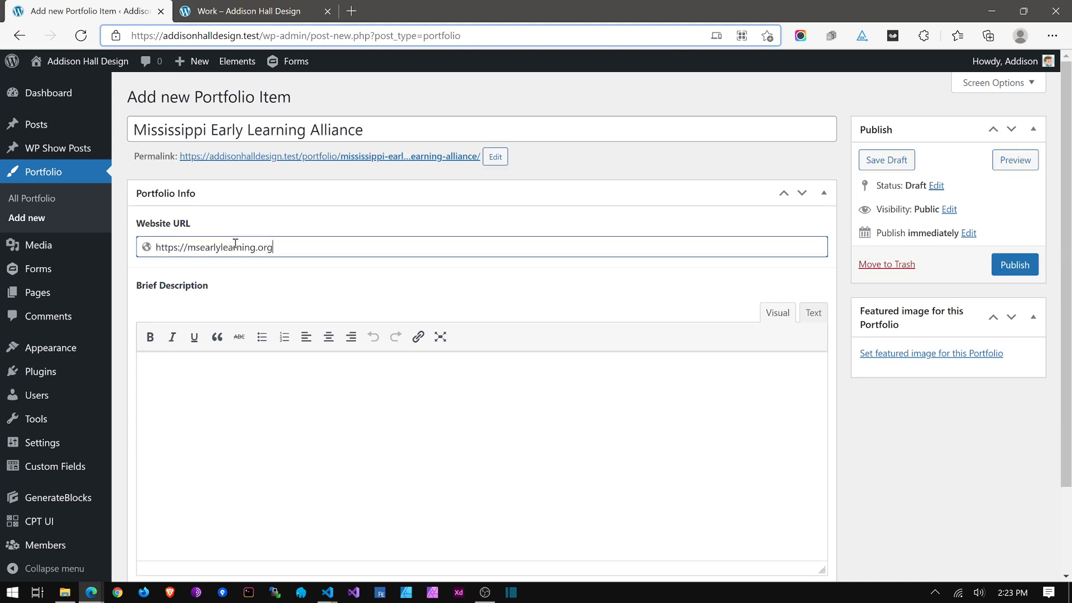
pyautogui.scroll(-2, 279, 195)
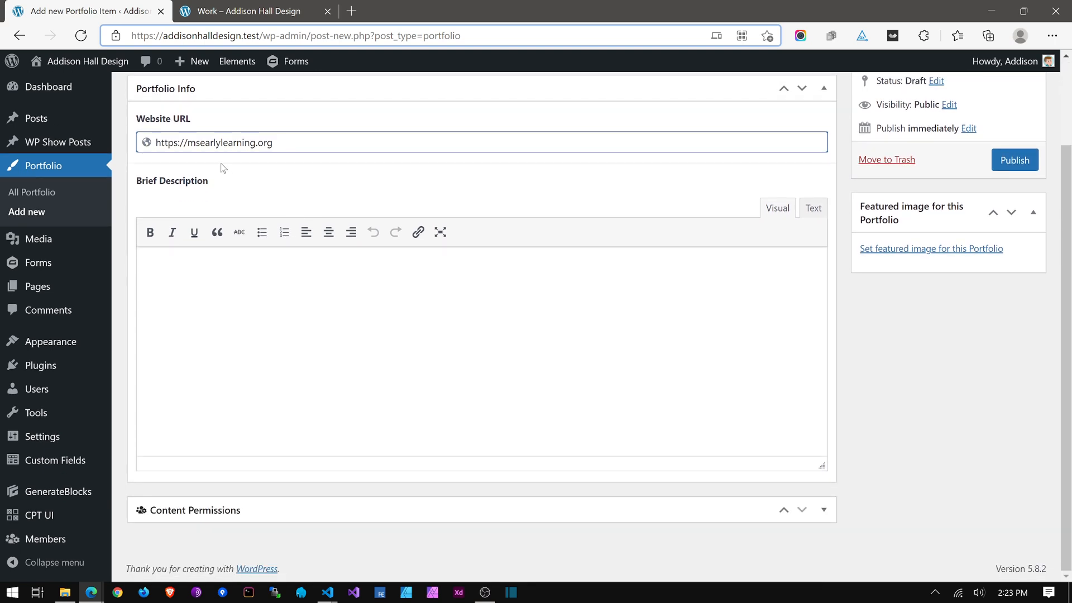
pyautogui.click(222, 289)
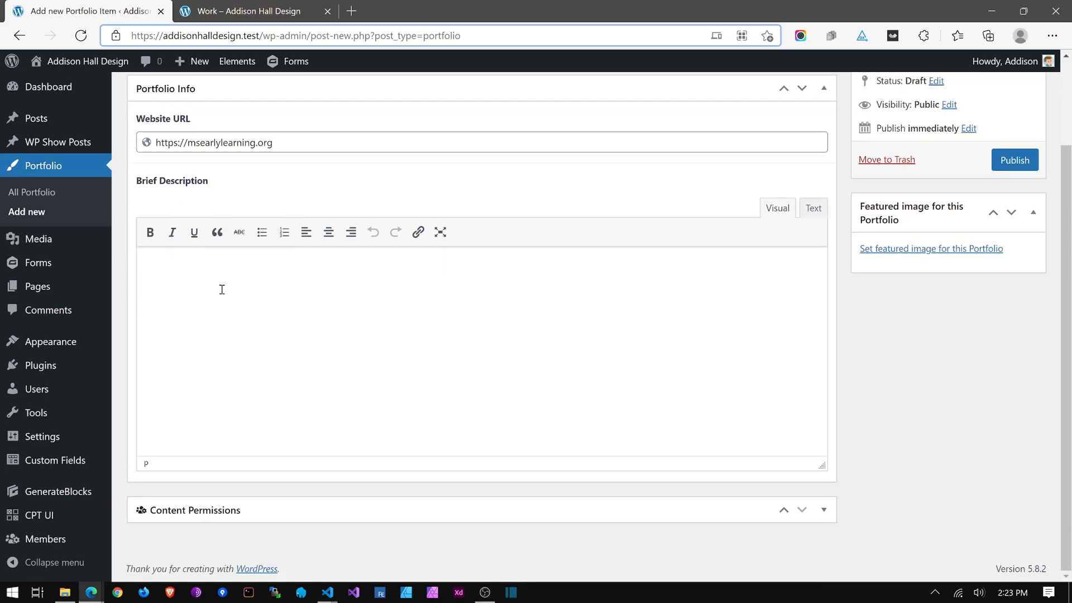
pyautogui.write('Wordpress design and dev')
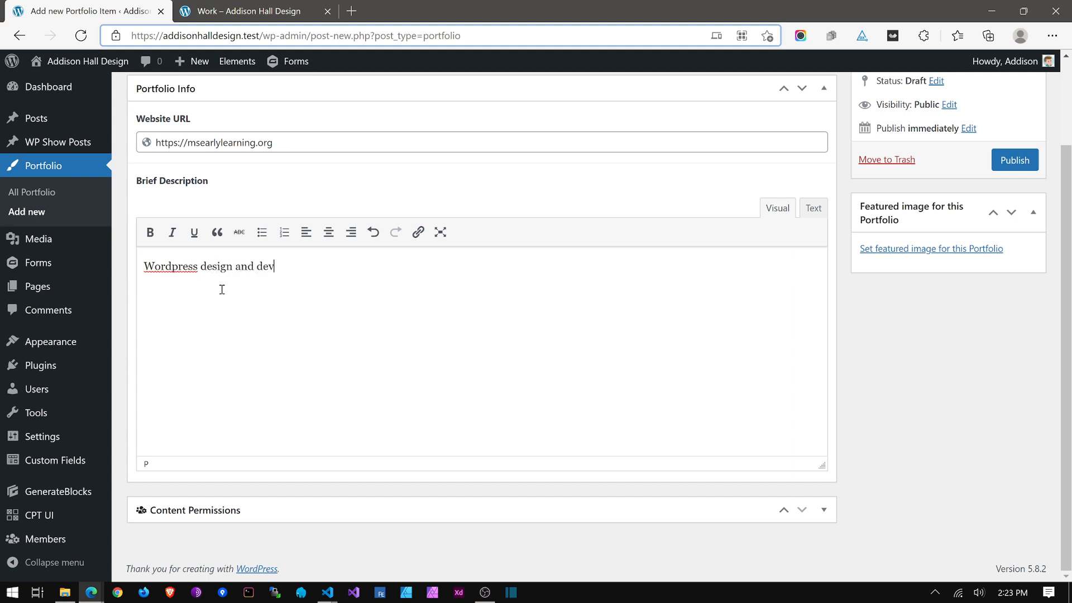
pyautogui.write('elopment')
pyautogui.write('for educational non-profit')
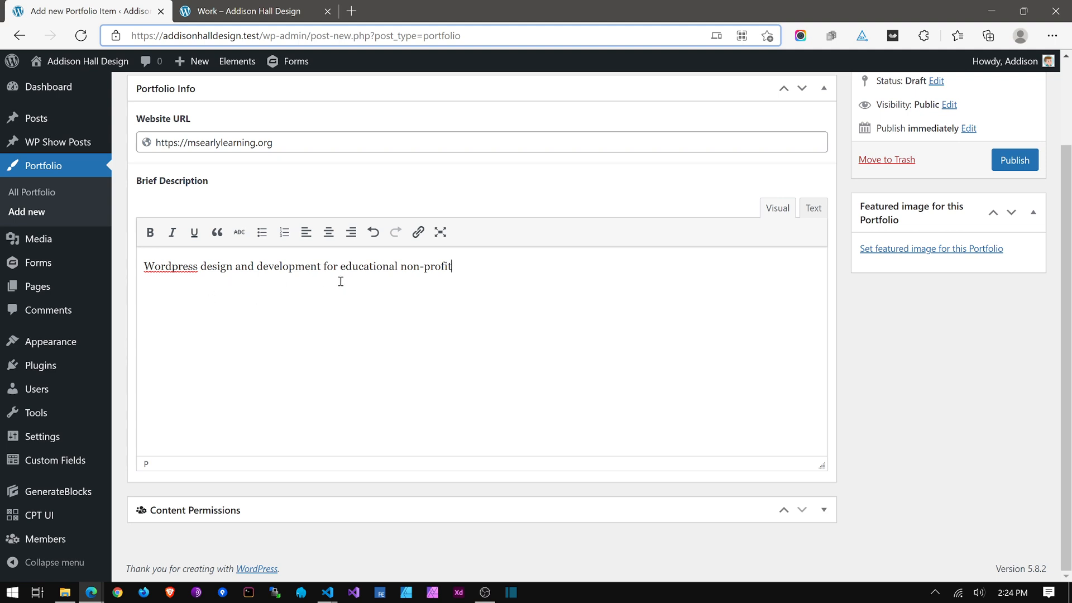
# Step: Set mela-sample.jpg as the featured image with alt text "Mississippi Early Learning Alliance website sample screen" and publish the portfolio item
pyautogui.click(901, 249)
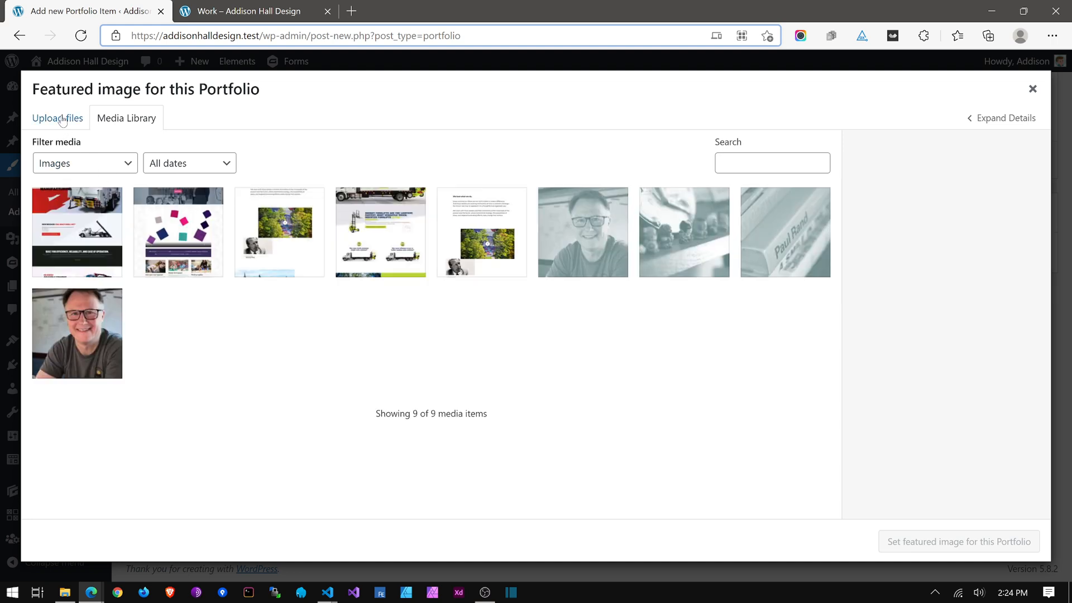
pyautogui.click(201, 230)
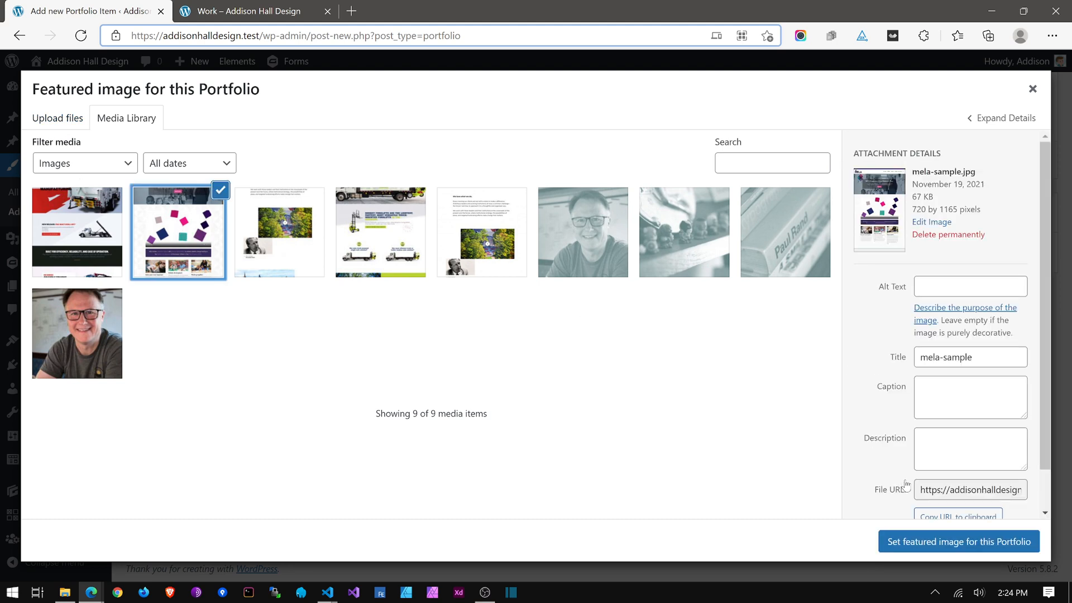
pyautogui.click(941, 285)
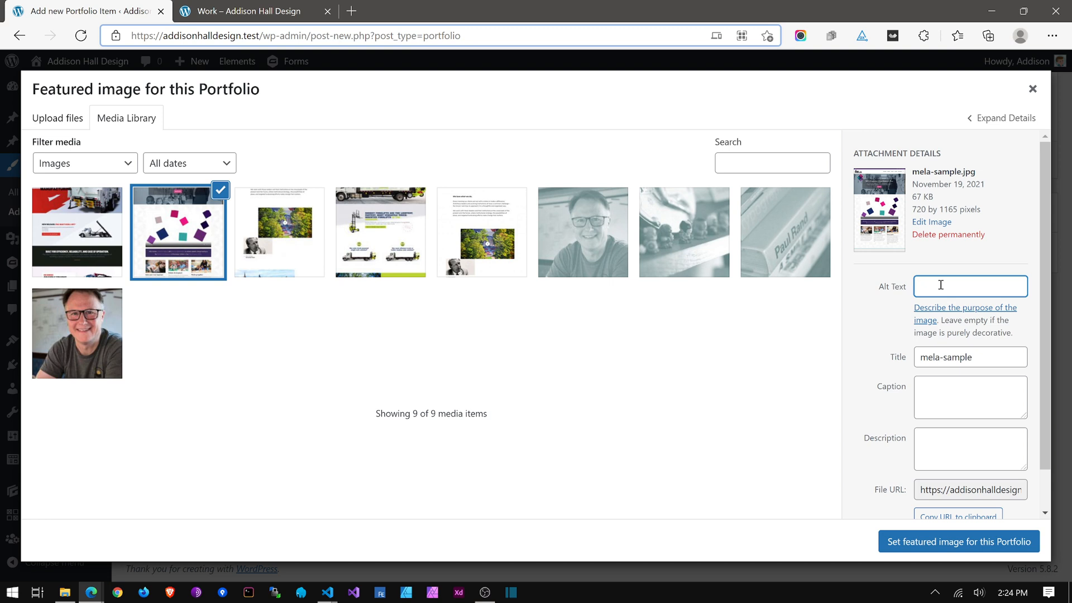
pyautogui.write('Mississippi ')
pyautogui.write('Le')
pyautogui.write('arly Learning A')
pyautogui.write('lliance web')
pyautogui.write('site sample')
pyautogui.write(' screen')
pyautogui.press('Tab')
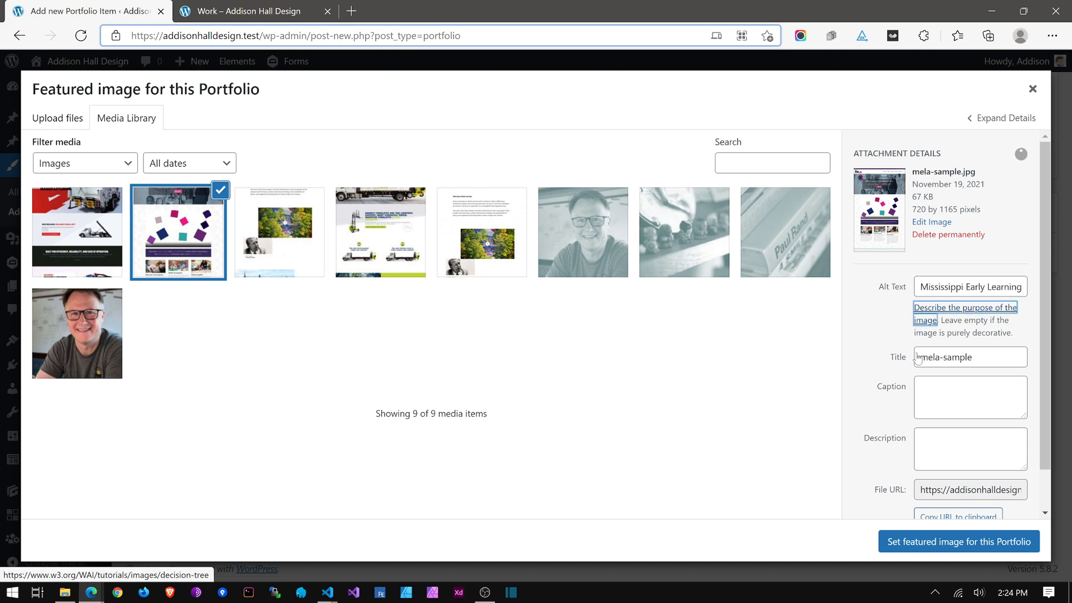
pyautogui.click(894, 542)
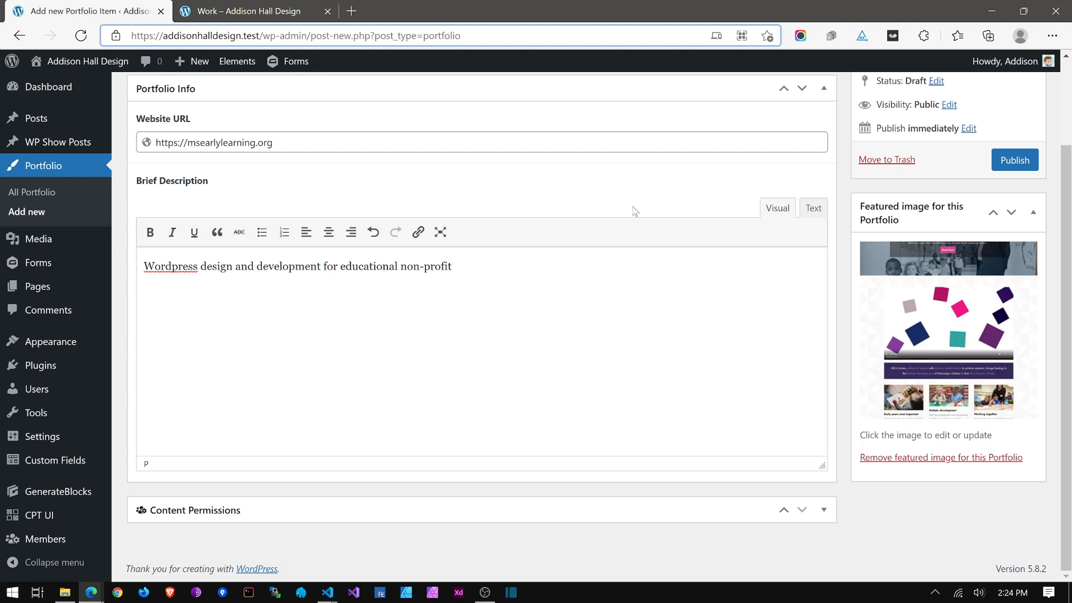
pyautogui.click(1015, 160)
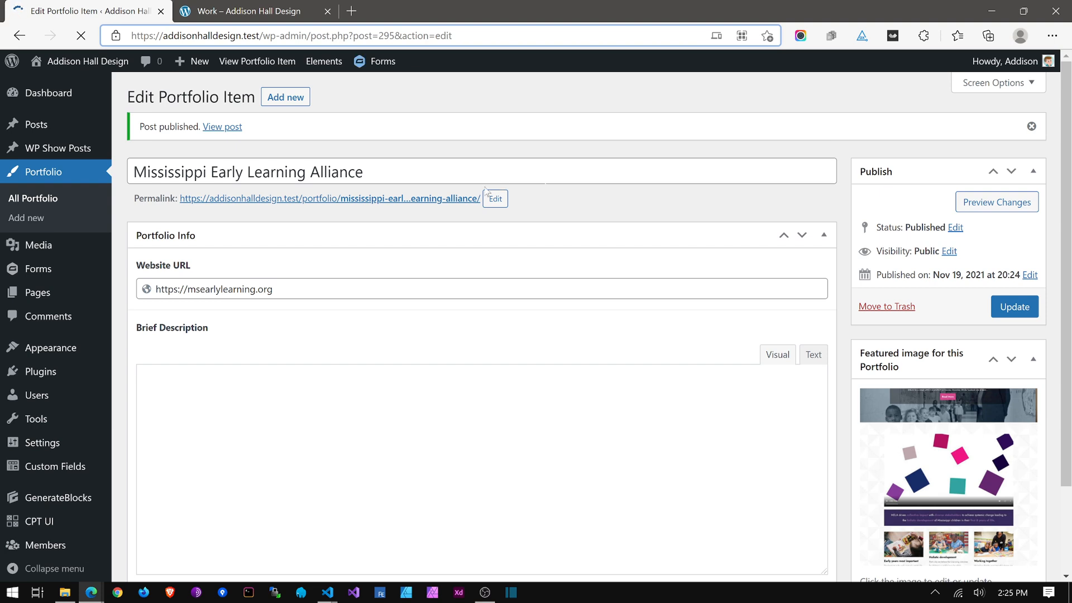
# Step: In Visual Studio Code's addisonhalldesign project, insert the wpsp_attorneys_list_output_custom_hook function and its add_shortcode call below the portfolio comment in shortcodes.php
pyautogui.click(328, 593)
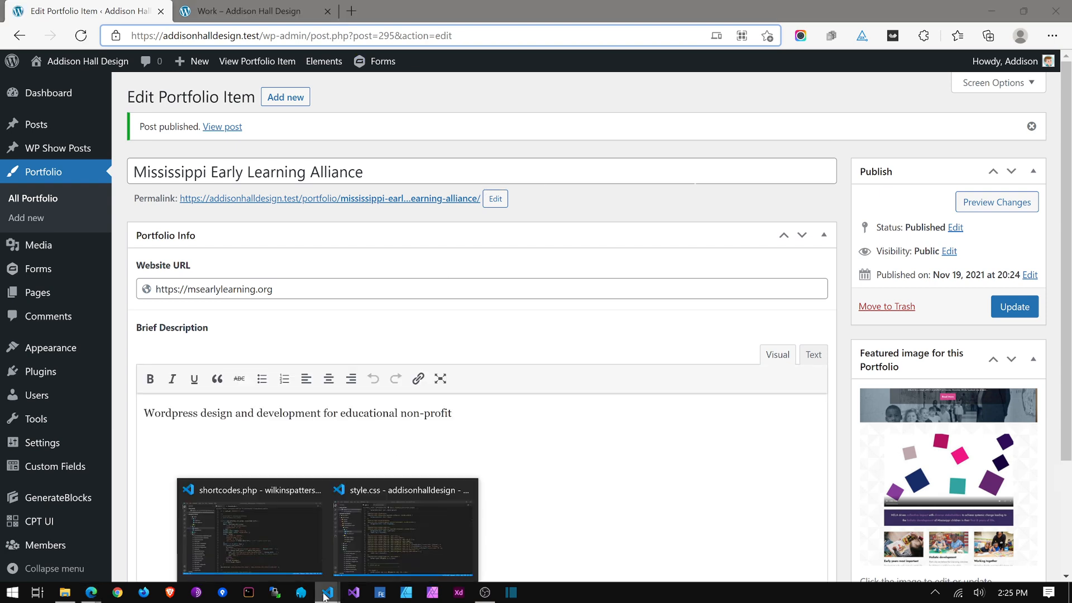
pyautogui.click(407, 532)
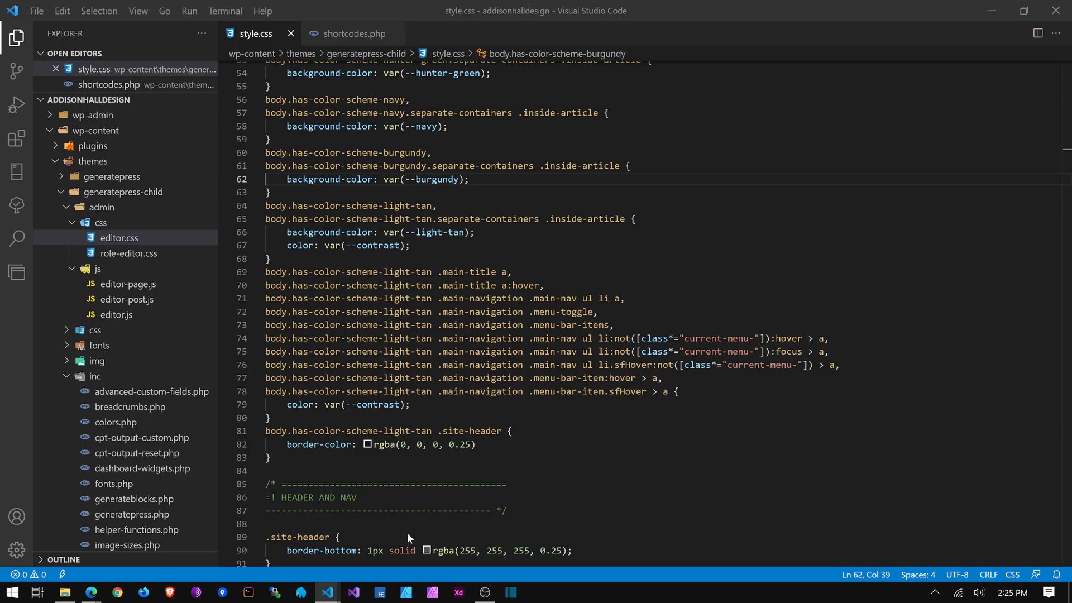
pyautogui.click(346, 35)
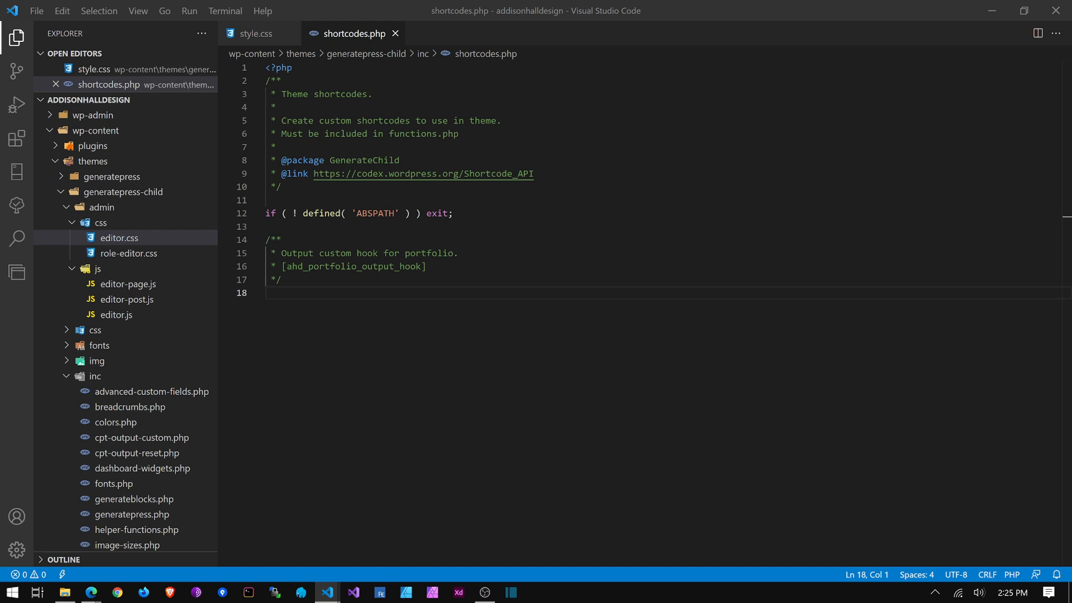
pyautogui.click(352, 298)
pyautogui.write('function wpsp_attorneys_list_output_custom_hook( $atts ) {     global $post;     $atts = shortcode_atts( array(         \'class\' => \'gpc-custom-wrapper\',         \'column_width\' => \'33\',     ), $atts );     $wrapper_class = $atts[ \'class\' ];     $column_width = $atts[ \'column_width\' ];     $args = array(         \'post_type\' => \'attorney\',         \'posts_per_page\' => -1,         \'orderby\' => \'menu_order\',         \'post__not_in\' => array( $post->ID ), // don\'t display current post     );     $query = new WP_Query( $args );     if ( $query->have_posts() ) {         ob_start();         echo \'<div class="gpc-grid-wrapper gpc-theme-colors \' . $wrapper_class . \'">\';         while ( $query->have_posts() ) : $query->the_post();             echo \'<div class="gpc-grid-column gpc-grid-column-\' . $column_width . \'">\';             do_action( \'wpsp_attorneys_post_loop\' ); // Hook name for content template             echo \'</div>\';         endwhile;         echo \'</div>\';         wp_reset_postdata();         return ob_get_clean();     } } add_shortcode( \'wpsp_attorneys_list_output\', \'wpsp_attorneys_list_output_custom_hook\' );')
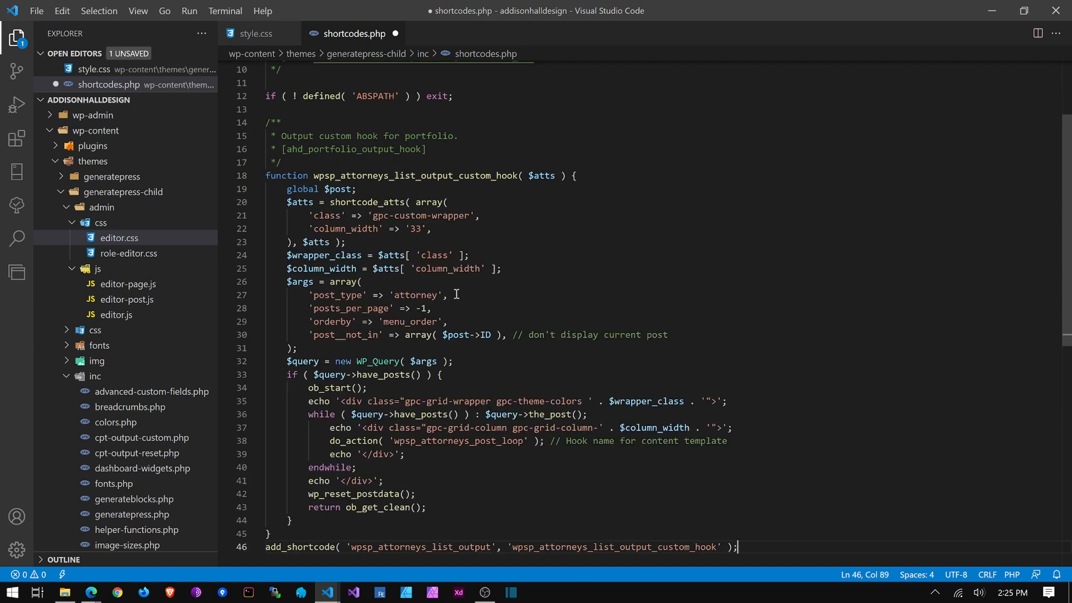
# Step: Rename the wpsp_attorneys_list_output_custom_hook function and its reference in the add_shortcode call to ahd_portfolio_output_hook_func
pyautogui.doubleClick(466, 175)
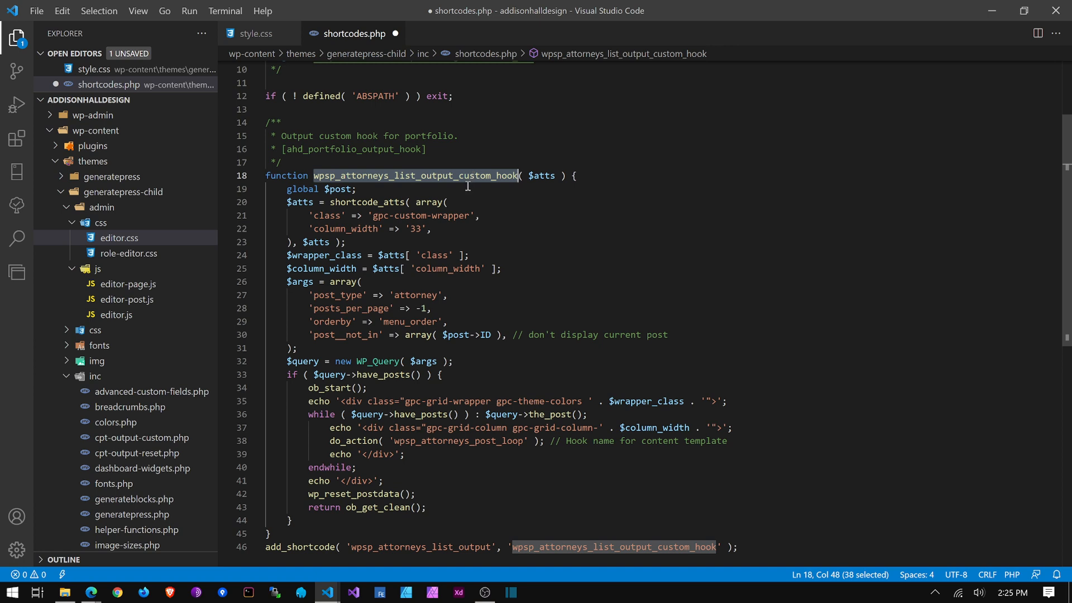
pyautogui.click(416, 178)
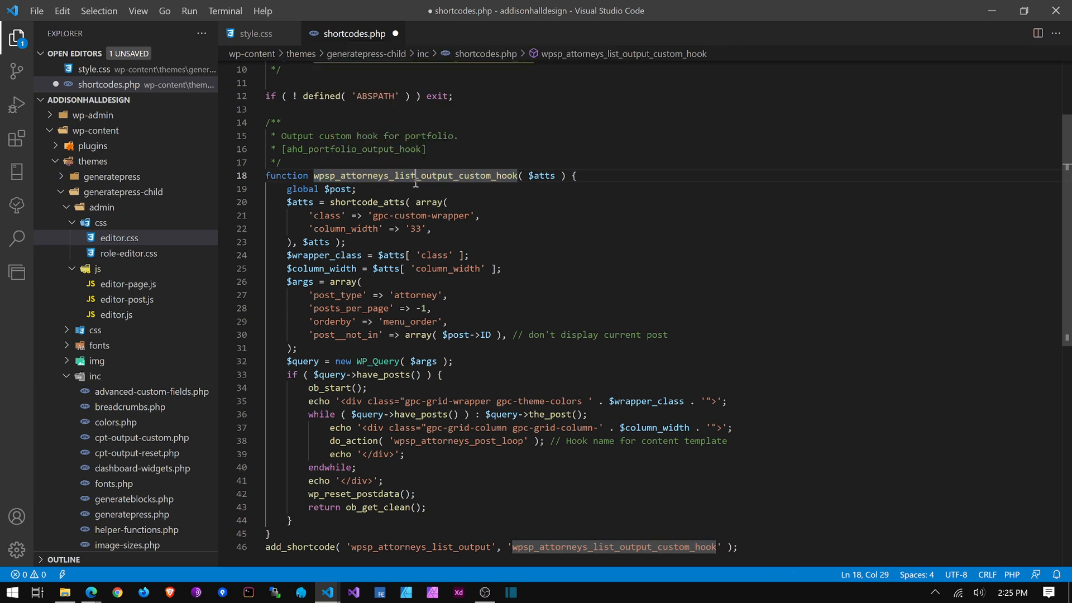
pyautogui.doubleClick(416, 178)
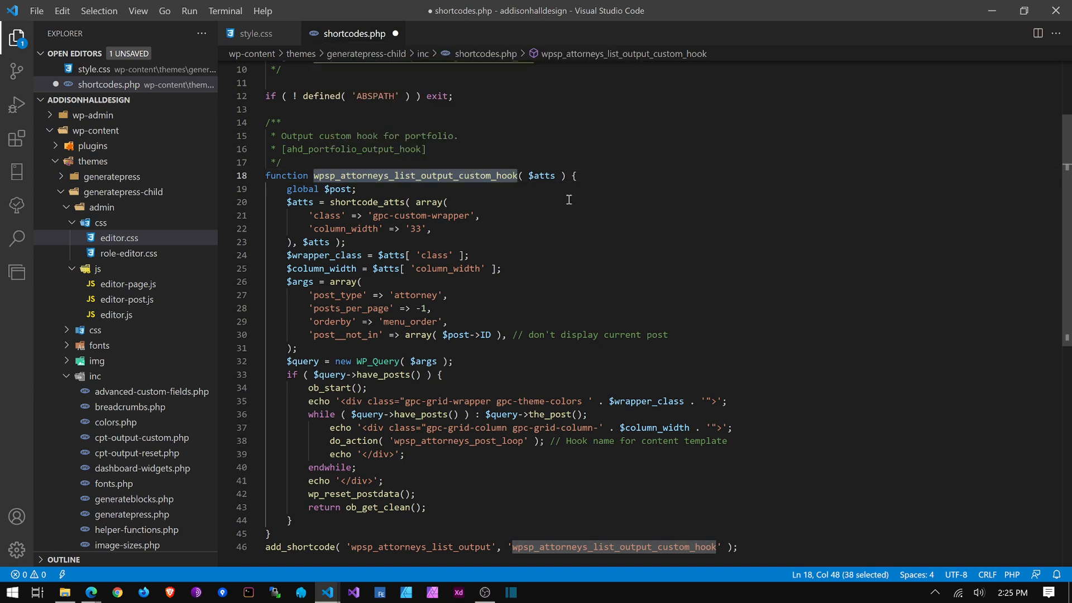
pyautogui.hotkey('ctrl', 'd')
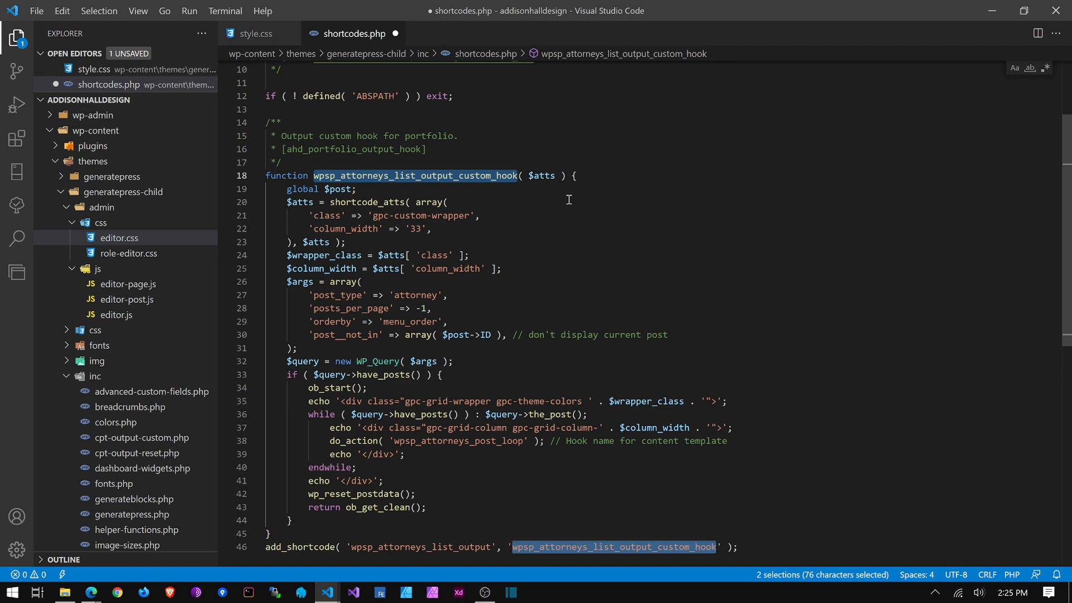
pyautogui.write('ahd_')
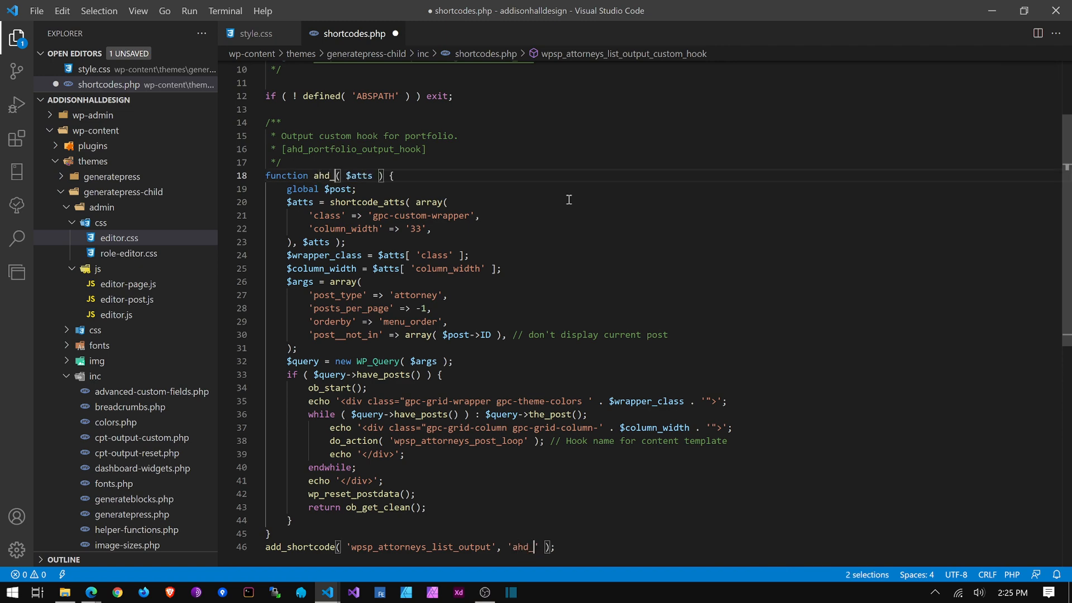
pyautogui.write('portfolion')
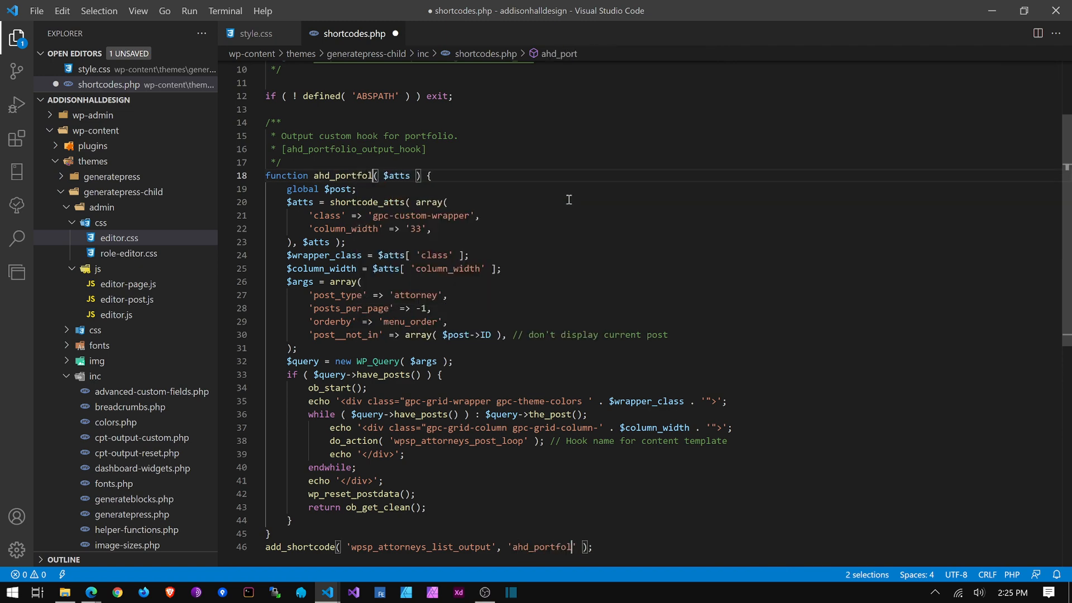
pyautogui.press('BackSpace')
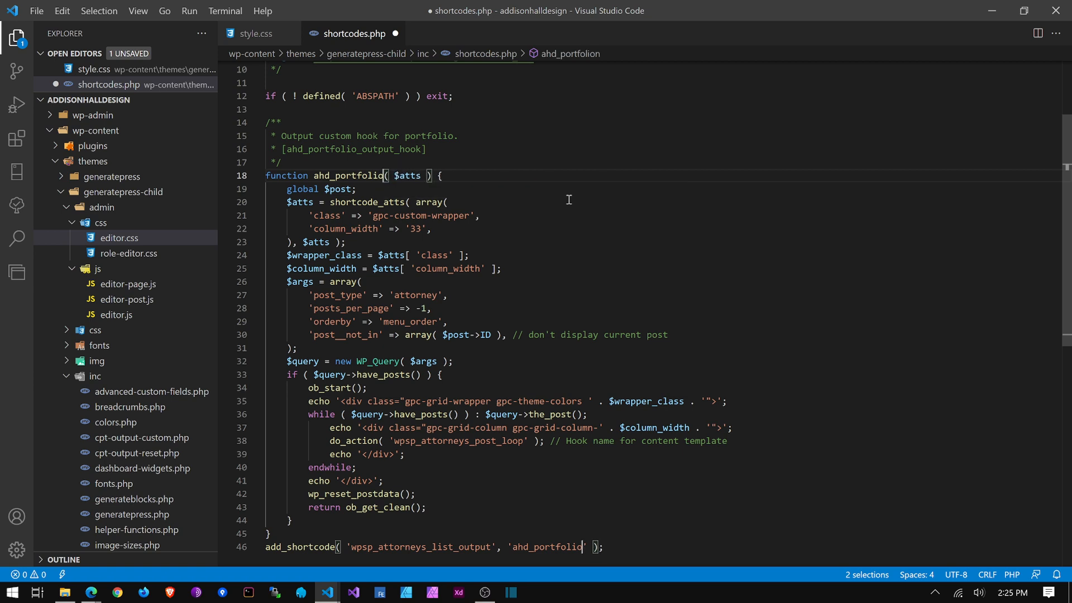
pyautogui.write('_output')
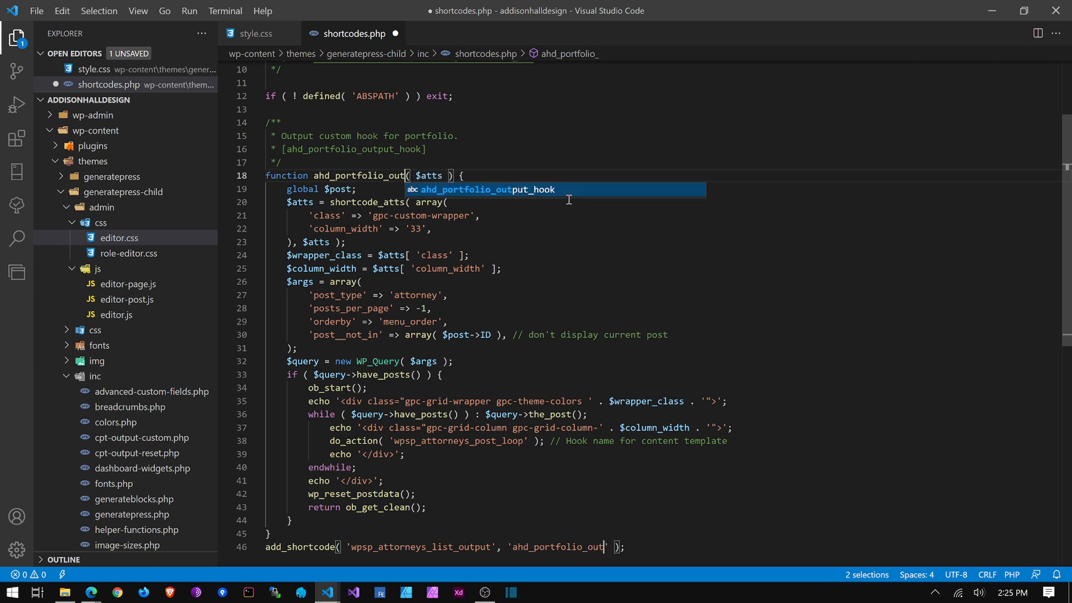
pyautogui.write('_ho')
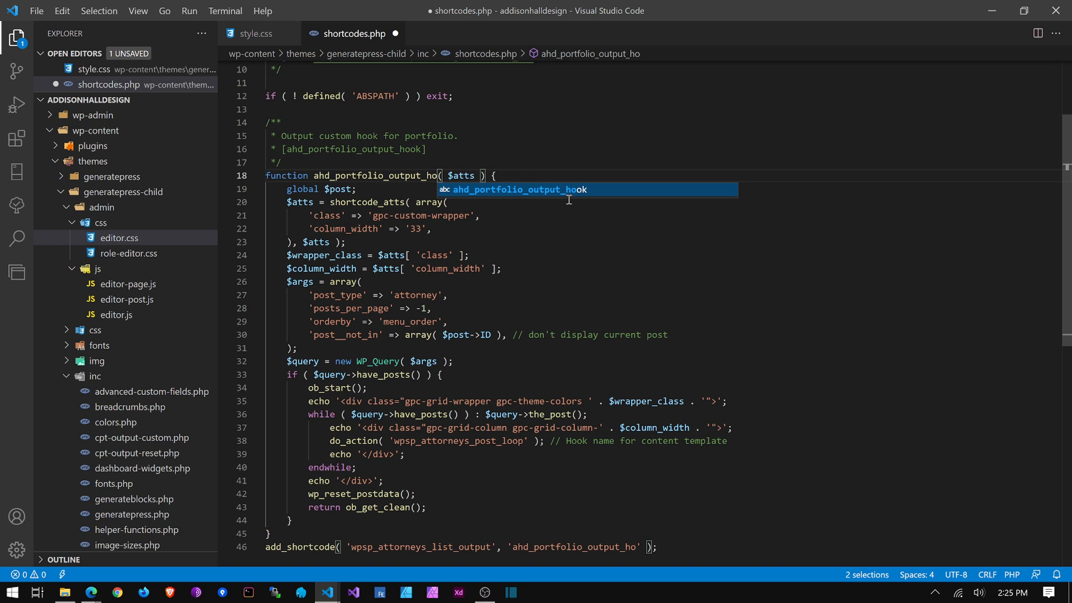
pyautogui.write('ok_func')
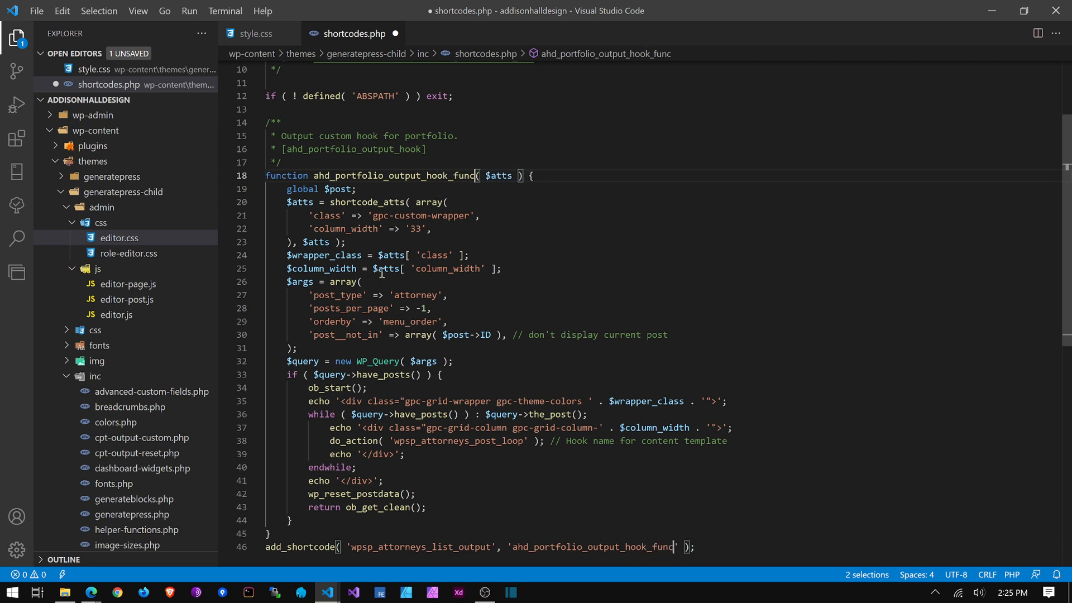
# Step: Replace the wpsp_attorneys_list_output tag in the add_shortcode call with ahd_portfolio_output_hook, the shortcode name from the comment
pyautogui.doubleClick(345, 149)
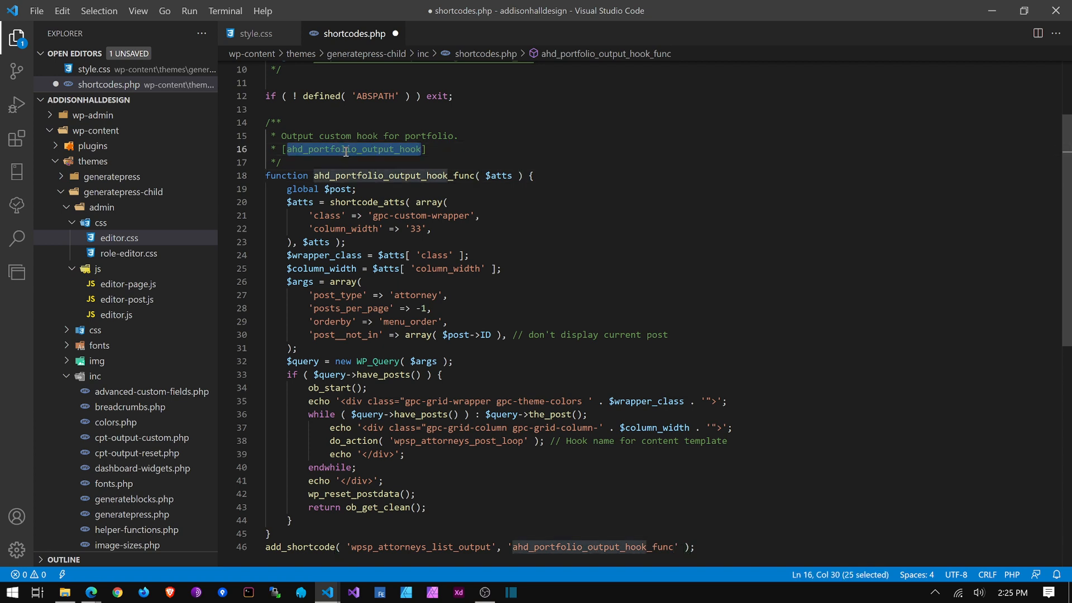
pyautogui.doubleClick(411, 548)
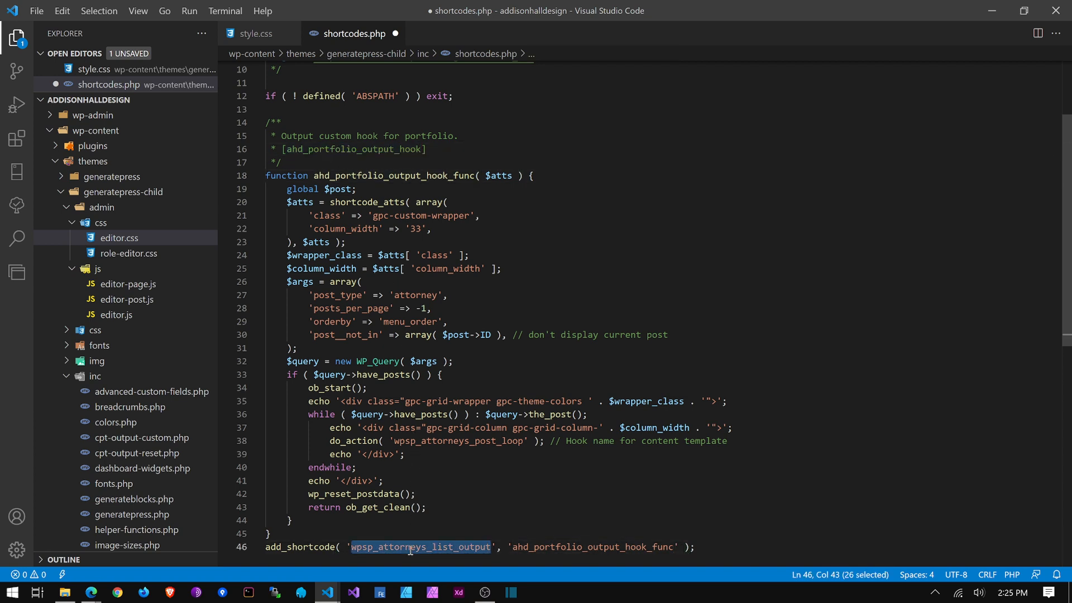
pyautogui.write('ahd_portfolio_output_hook')
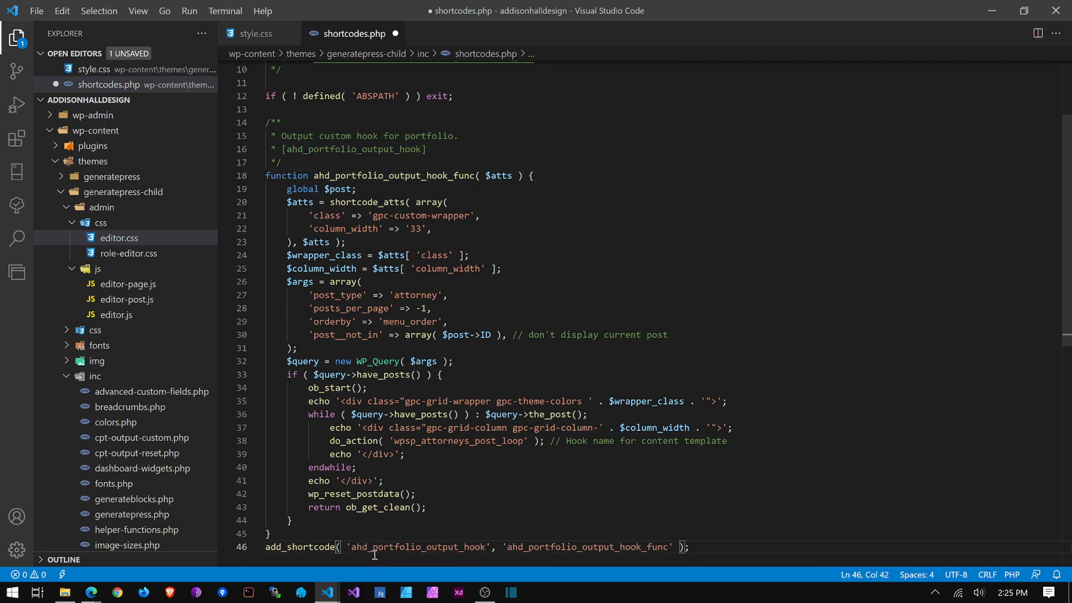
pyautogui.moveTo(351, 547); pyautogui.dragTo(484, 547)
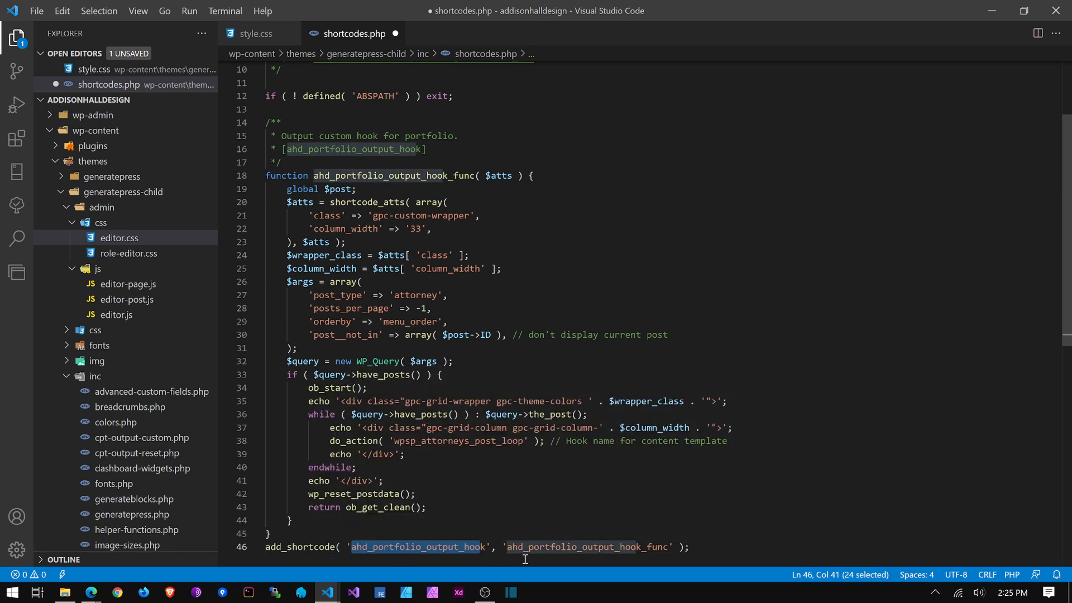
pyautogui.click(537, 547)
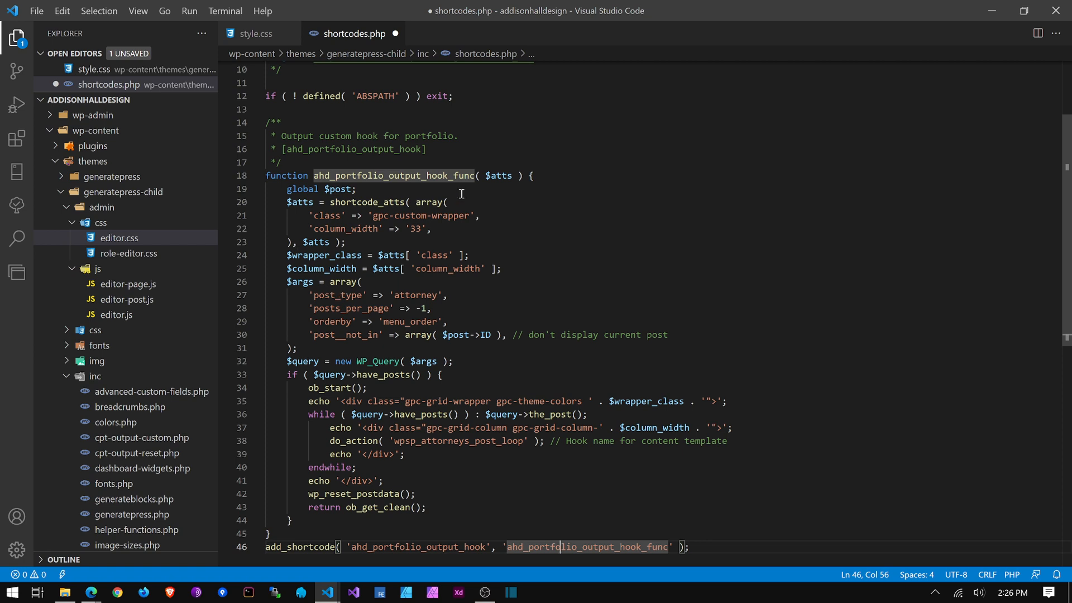
# Step: Examine the function's $atts parameter and the shortcode_atts array holding the default attributes
pyautogui.doubleClick(500, 176)
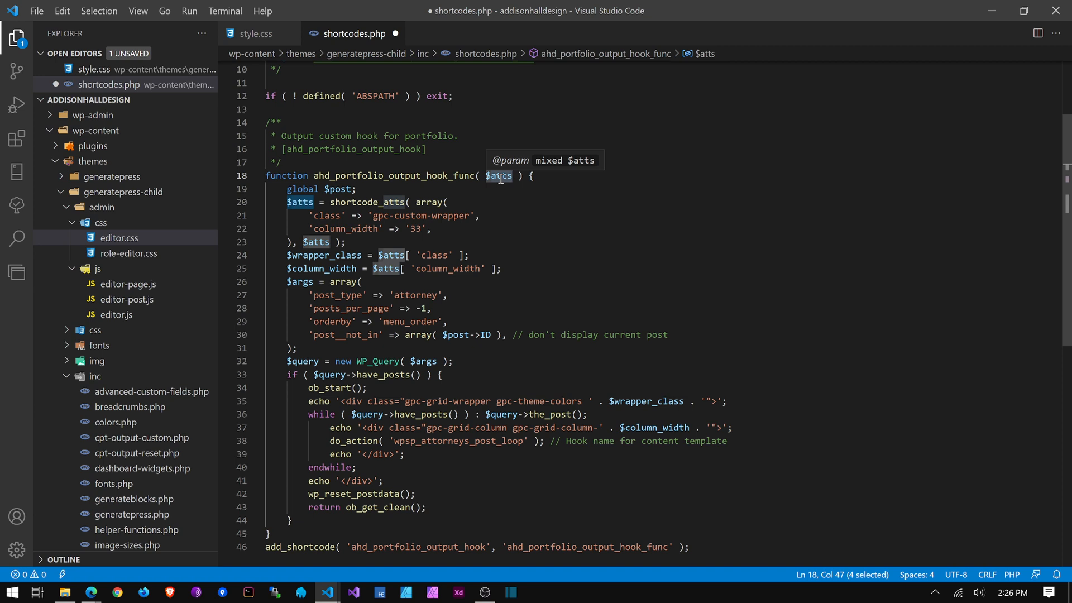
pyautogui.click(308, 203)
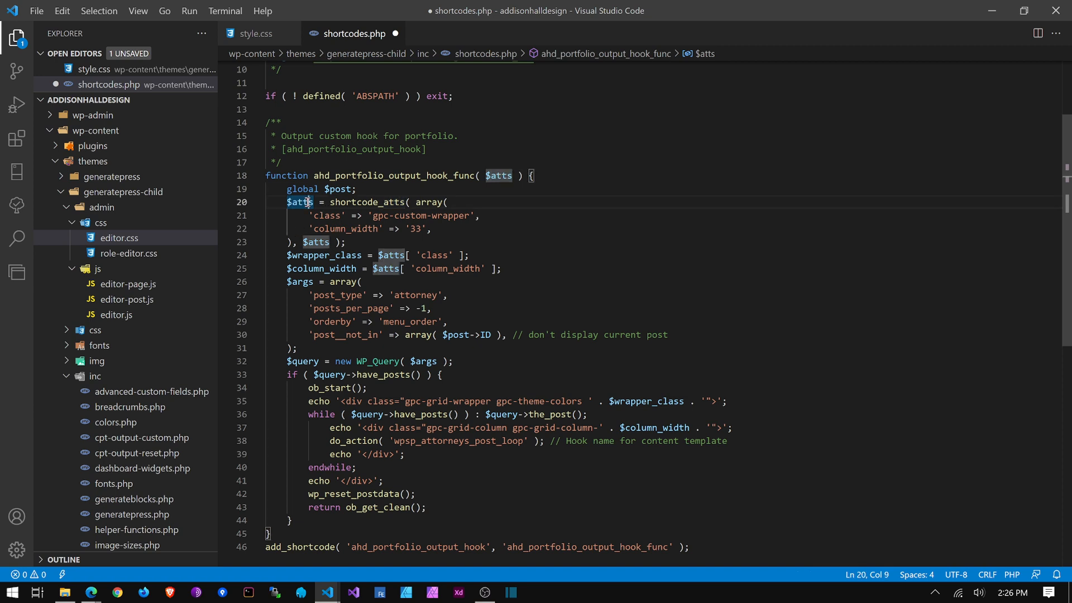
pyautogui.moveTo(346, 242); pyautogui.dragTo(287, 202)
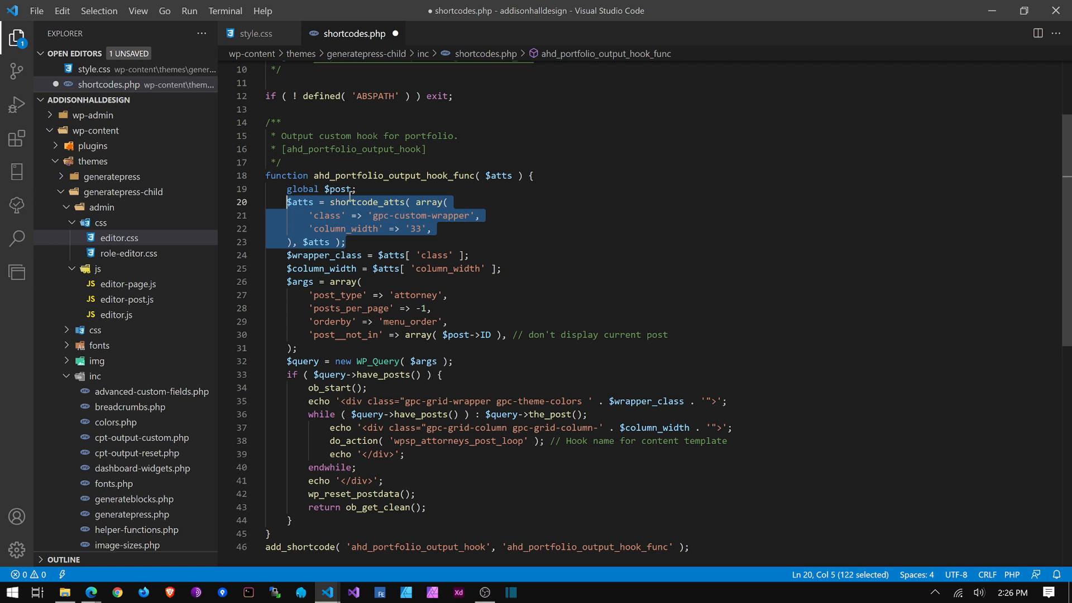
pyautogui.click(394, 215)
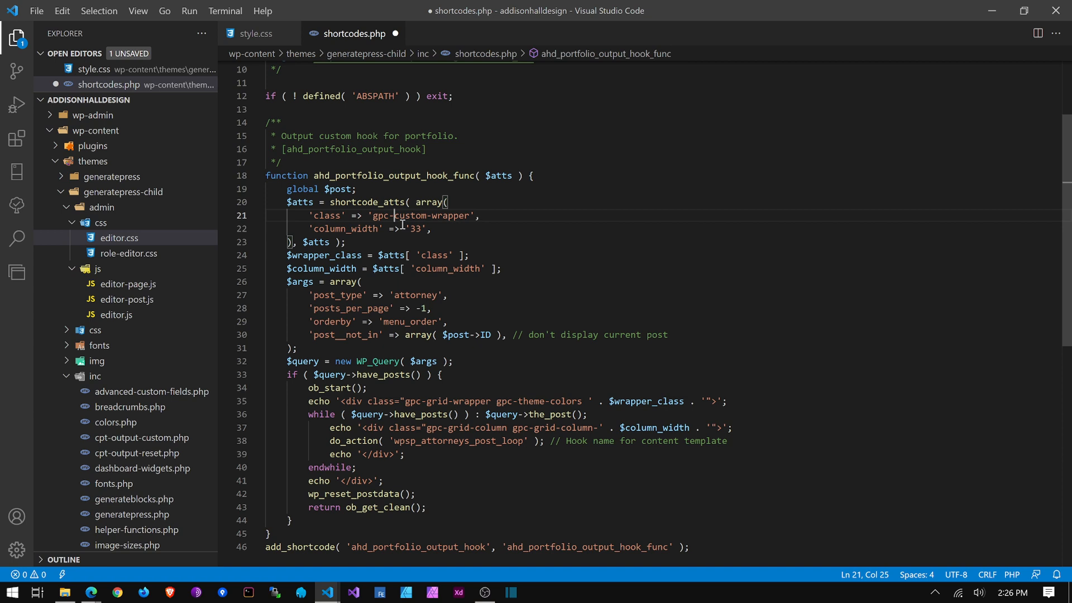
pyautogui.click(500, 215)
pyautogui.press('Return')
pyautogui.write("'")
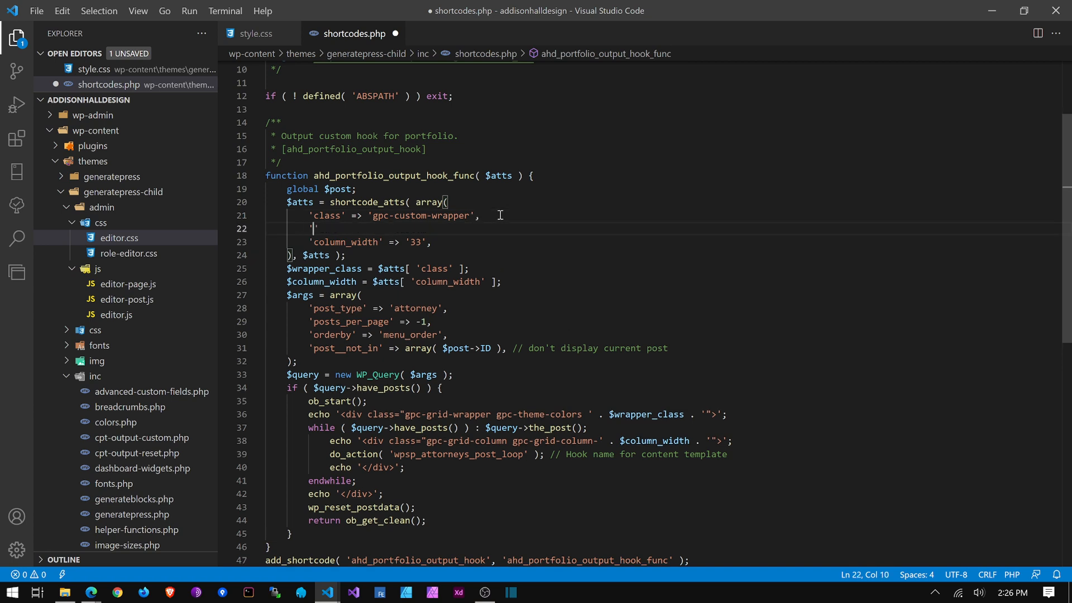
pyautogui.write('post_type')
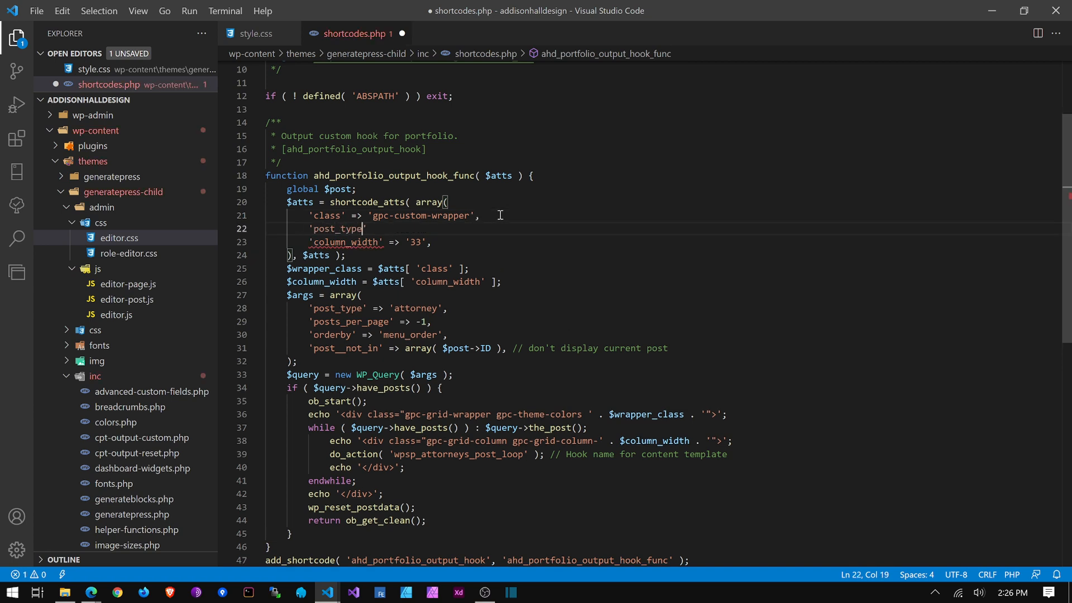
pyautogui.write("' -")
pyautogui.write('=')
pyautogui.write("> '")
pyautogui.write(',')
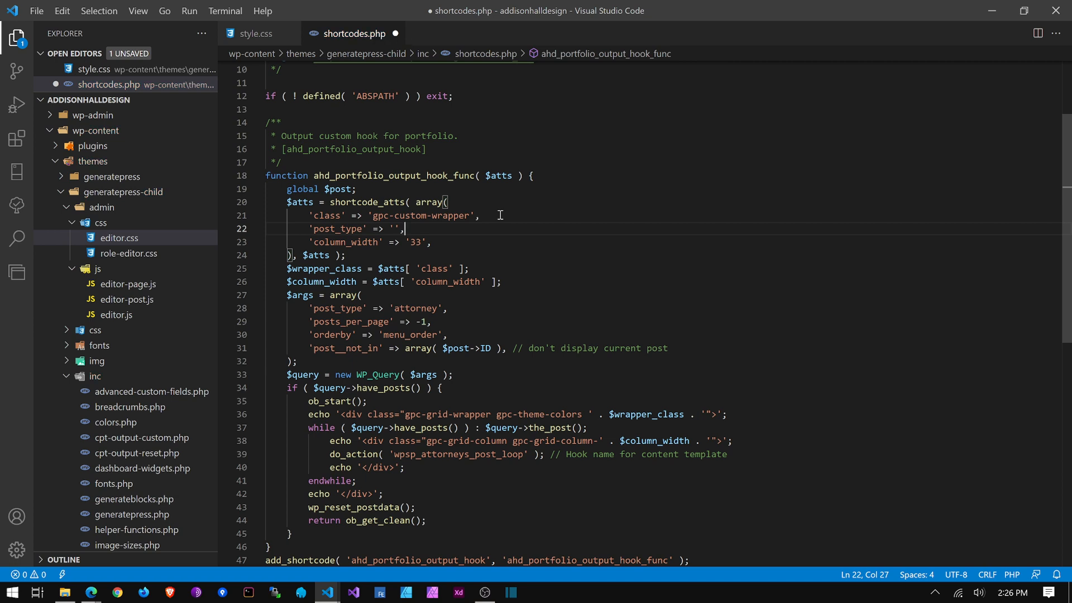
pyautogui.hotkey('ctrl', 'shift', 'k')
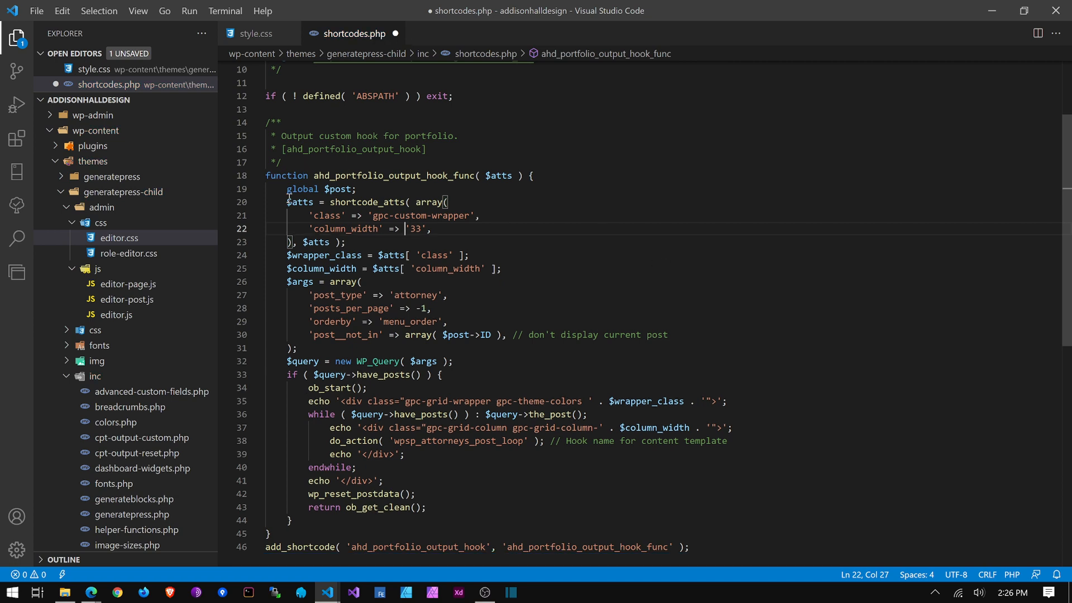
# Step: Review the global $post line, the column_width default and the $wrapper_class variable in the portfolio function
pyautogui.click(345, 189)
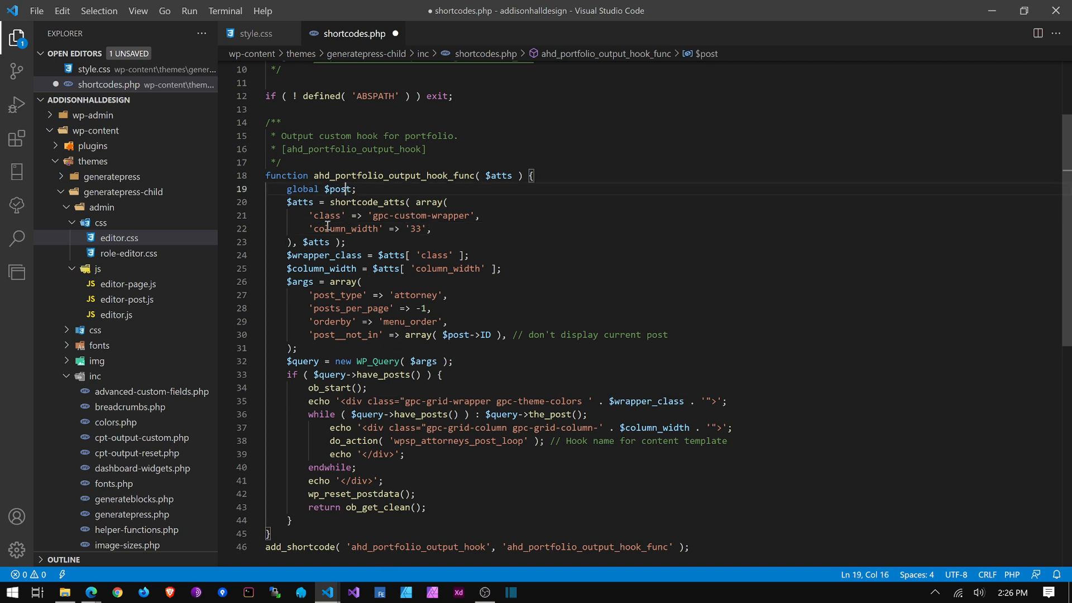
pyautogui.doubleClick(416, 229)
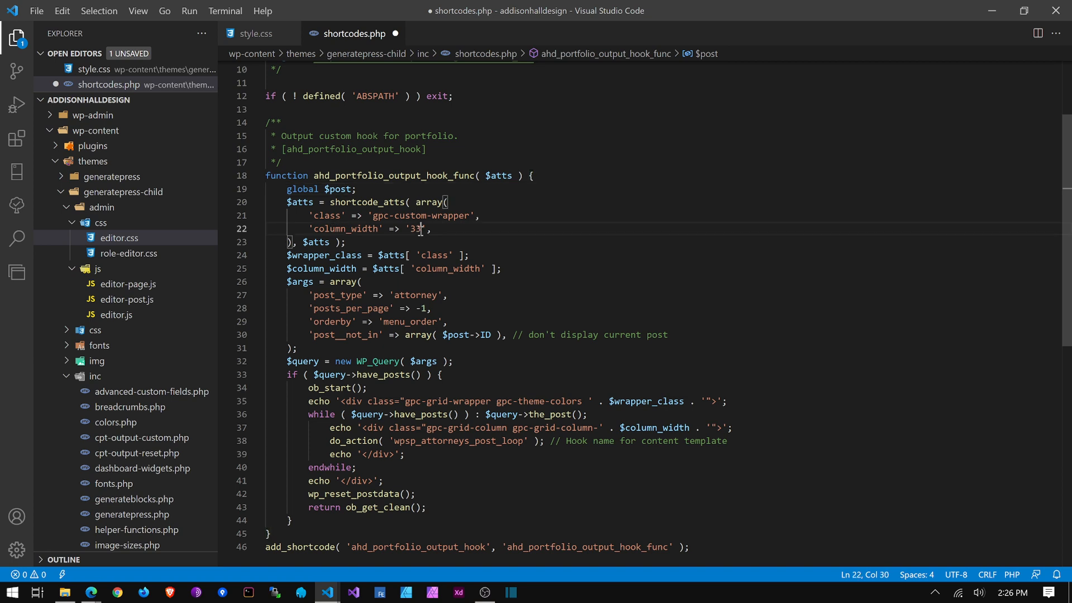
pyautogui.click(464, 232)
pyautogui.doubleClick(330, 255)
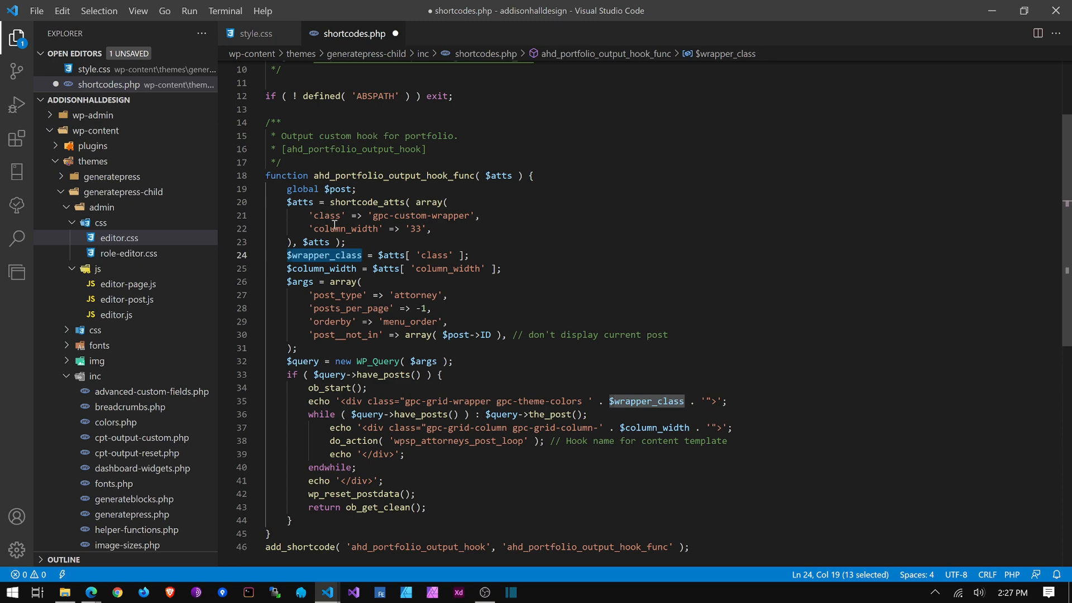
pyautogui.moveTo(370, 206)
# Step: Add the example attributes class="custom-class-name" and column_width="50" to the ahd_portfolio_output_hook shortcode in the comment
pyautogui.click(422, 150)
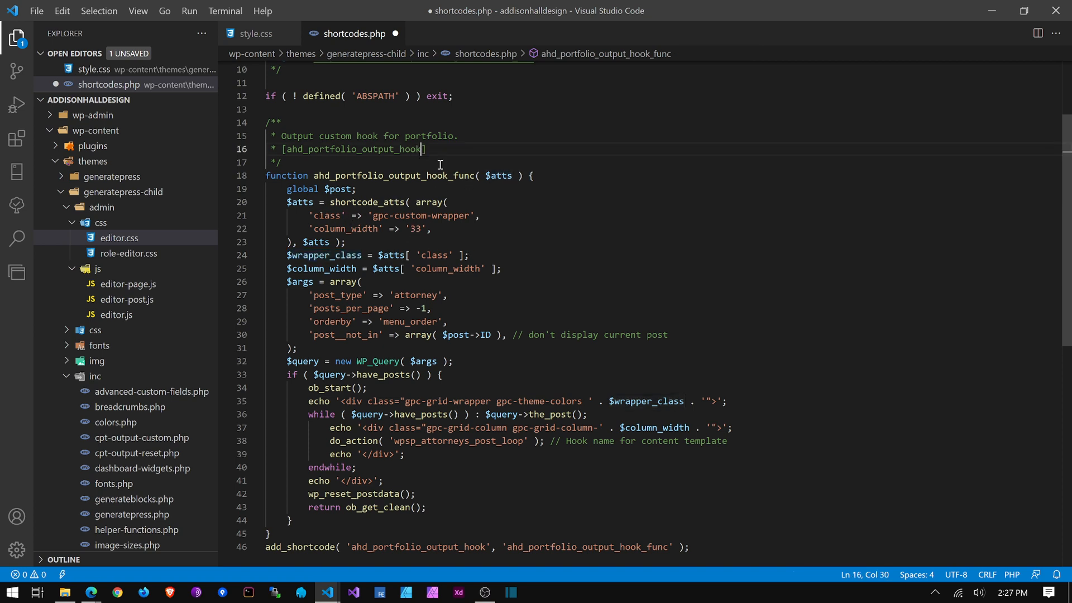
pyautogui.write('class="')
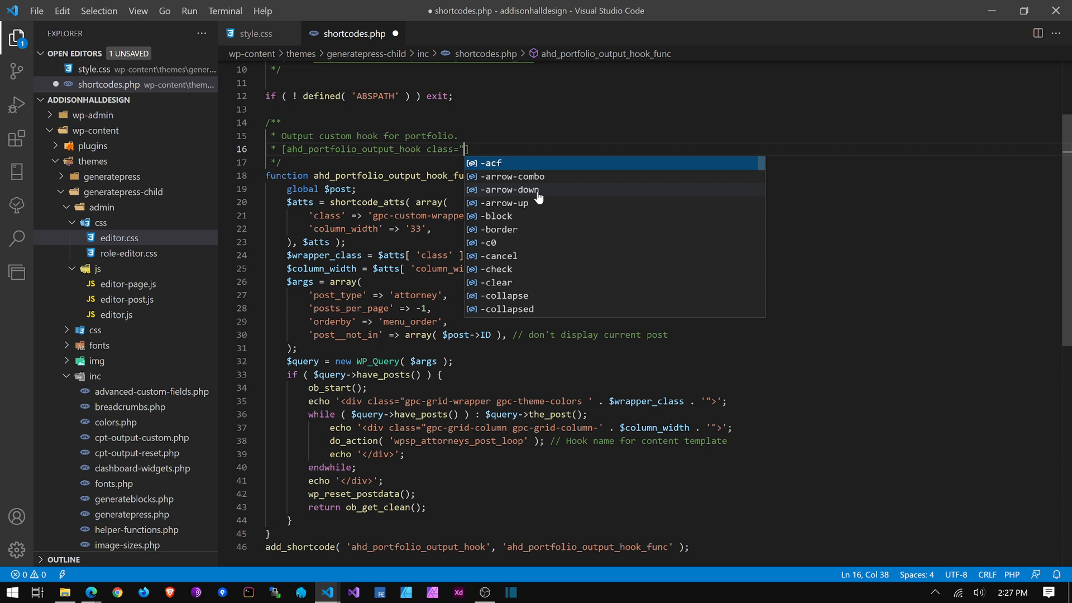
pyautogui.write('custom-class-nam')
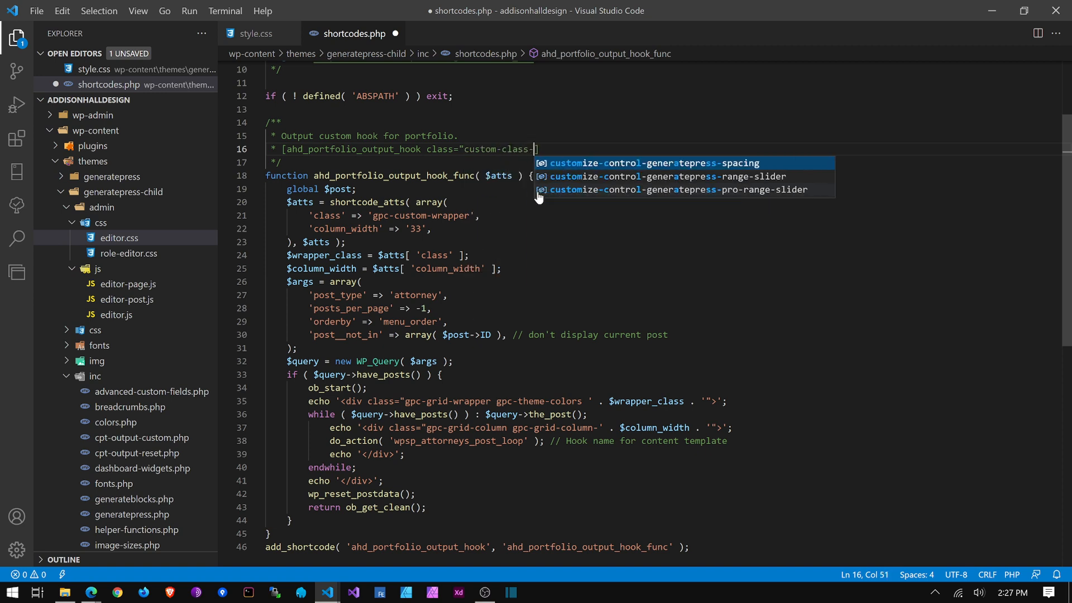
pyautogui.write('e" ')
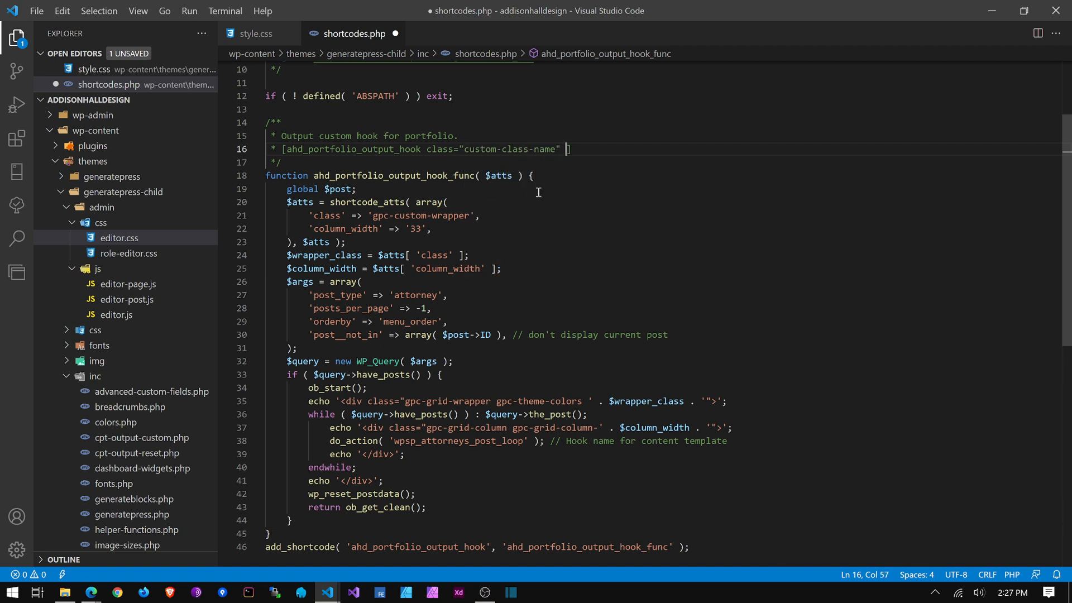
pyautogui.write('column_width="50"')
# Step: Set the post_type value in the $args query array to 'portfolio'
pyautogui.doubleClick(409, 295)
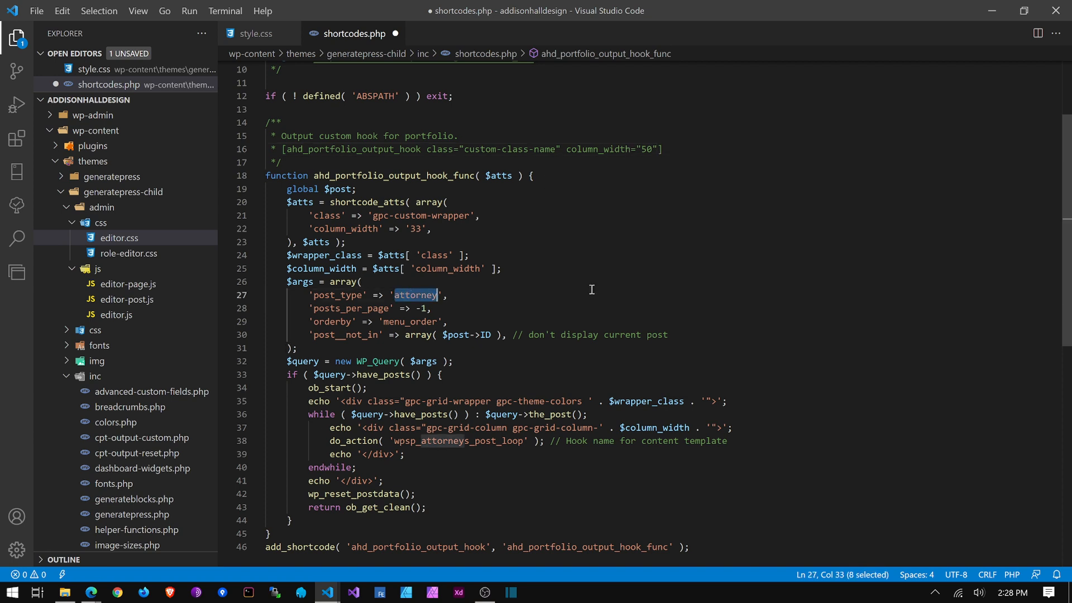
pyautogui.write('portfo')
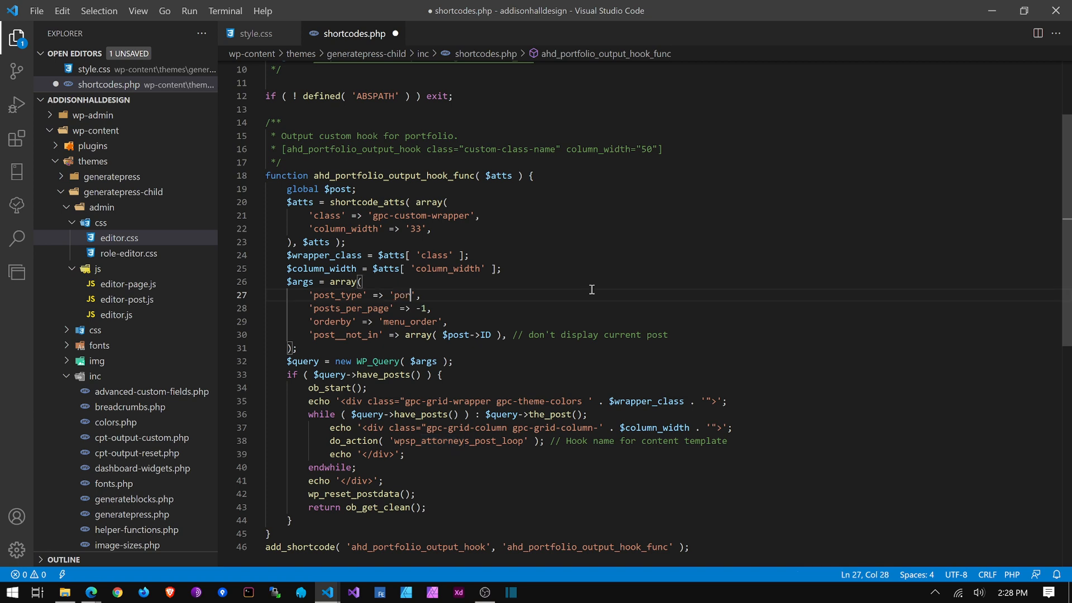
pyautogui.write('lio')
# Step: Check the menu_order value of the orderby argument and switch to the Edit Portfolio Item page in Microsoft Edge
pyautogui.doubleClick(402, 322)
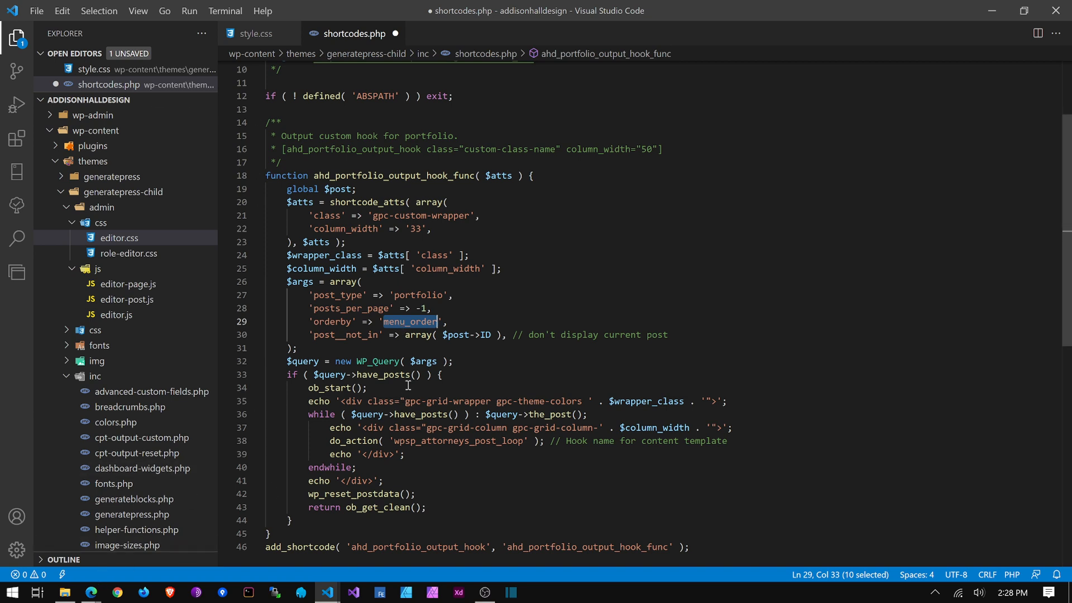
pyautogui.click(93, 600)
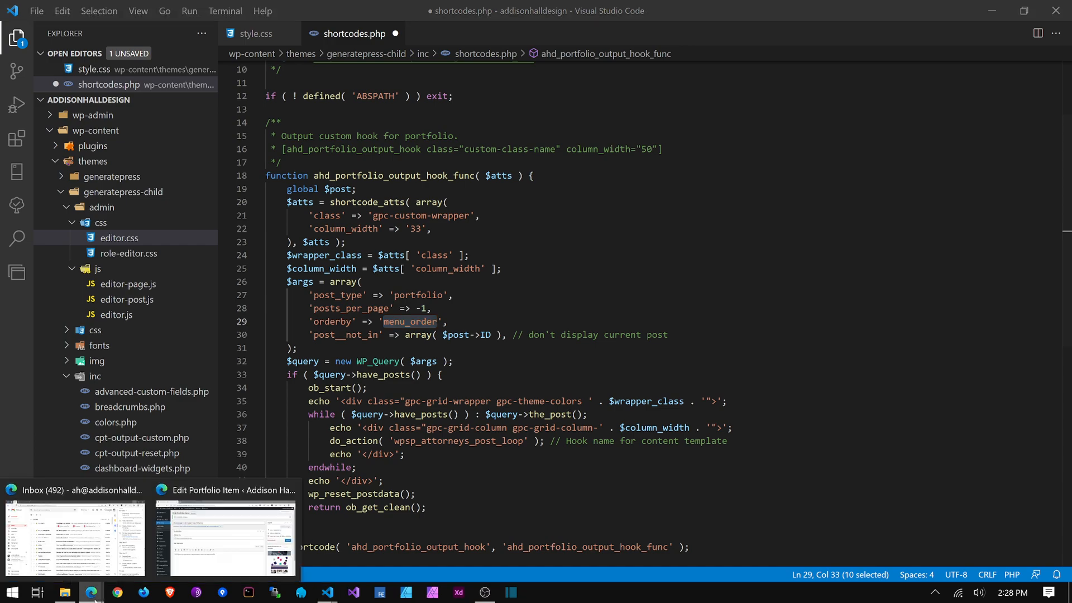
pyautogui.click(208, 561)
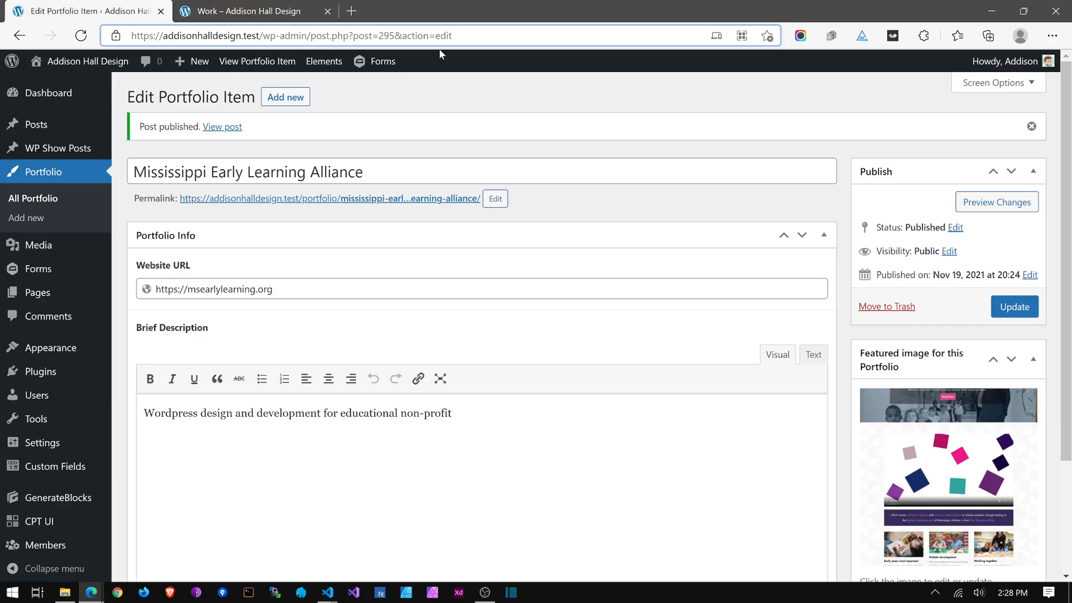
# Step: Open custom-loop-shortcode-gpp.php from the starred gists on gist.github.com in a new browser tab
pyautogui.click(354, 12)
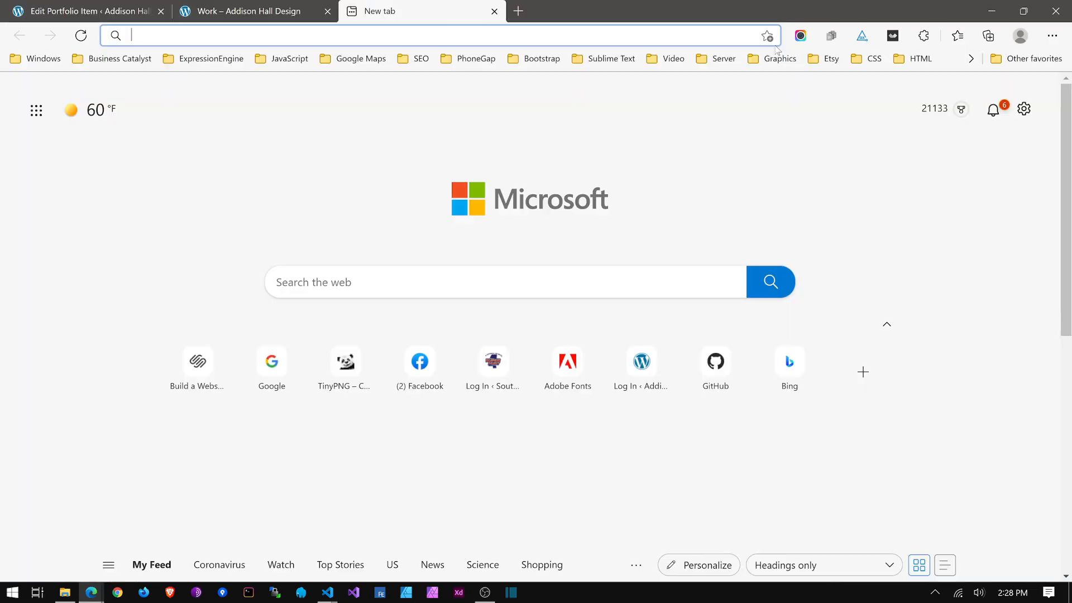
pyautogui.write('gist')
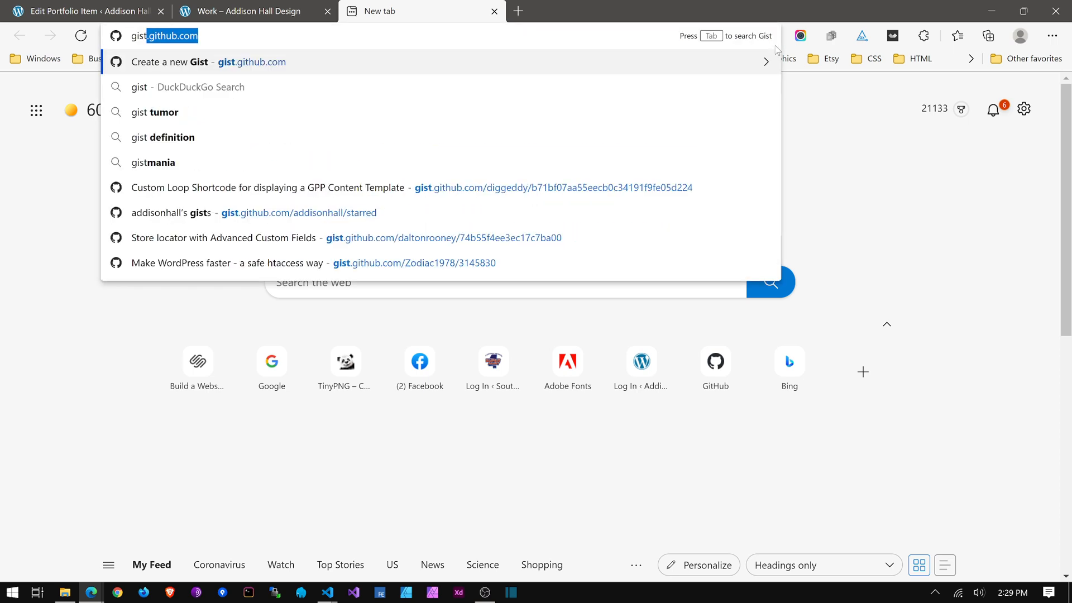
pyautogui.press('Return')
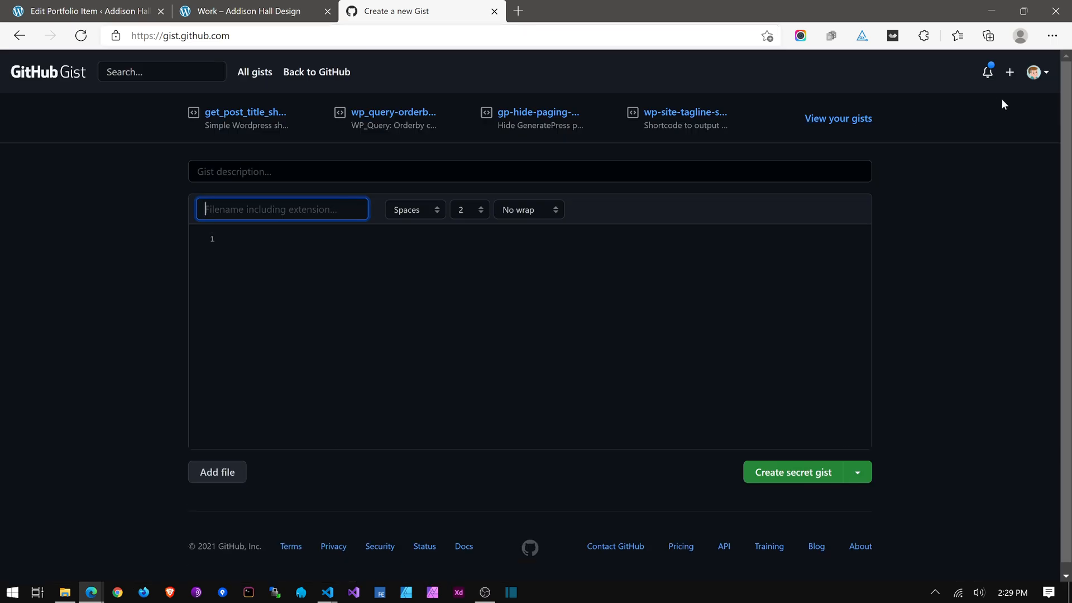
pyautogui.click(1038, 74)
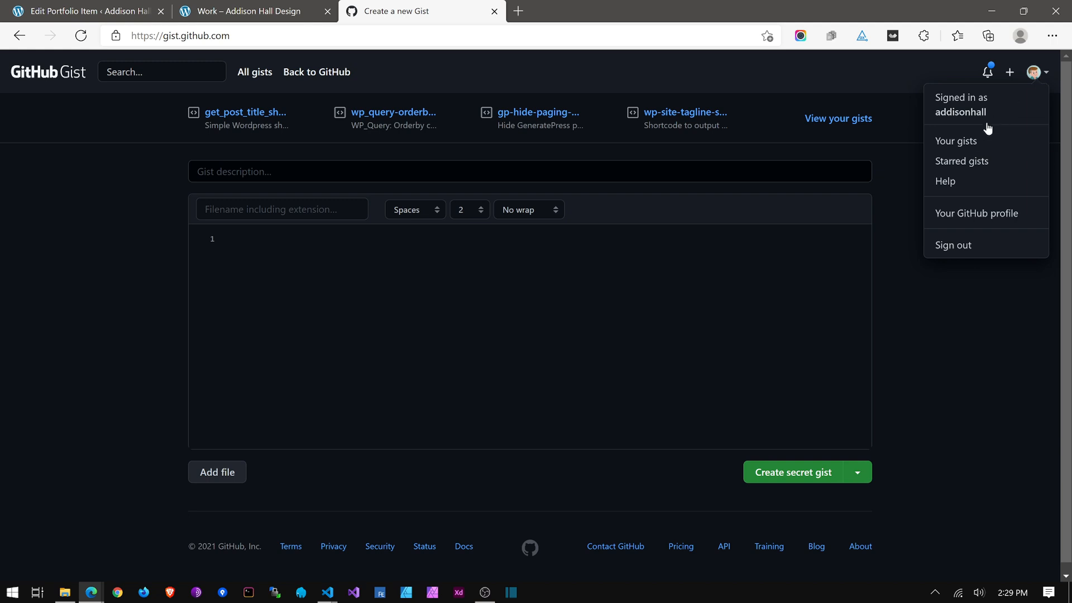
pyautogui.click(972, 160)
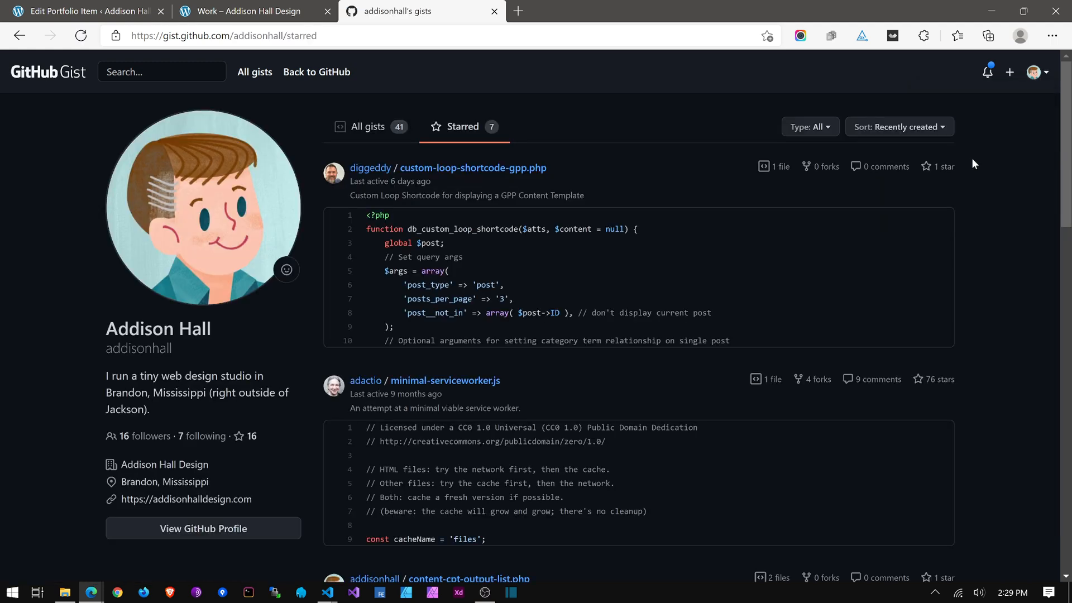
pyautogui.click(479, 278)
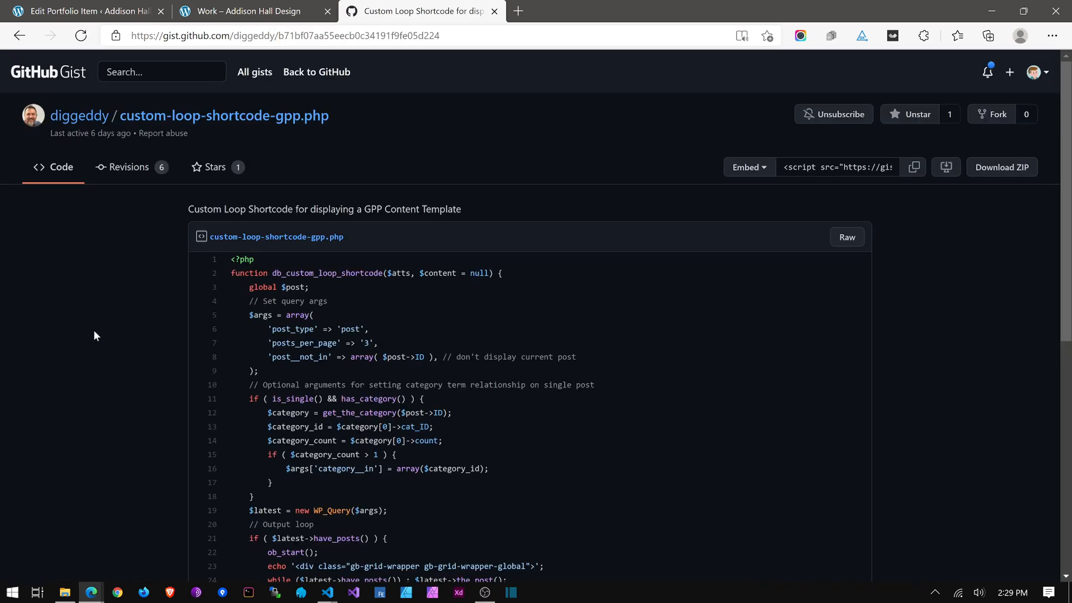
# Step: Review the author link and the db_custom_loop_shortcode function in the gist, and close its tab
pyautogui.scroll(-2, 103, 326)
pyautogui.scroll(2, 106, 326)
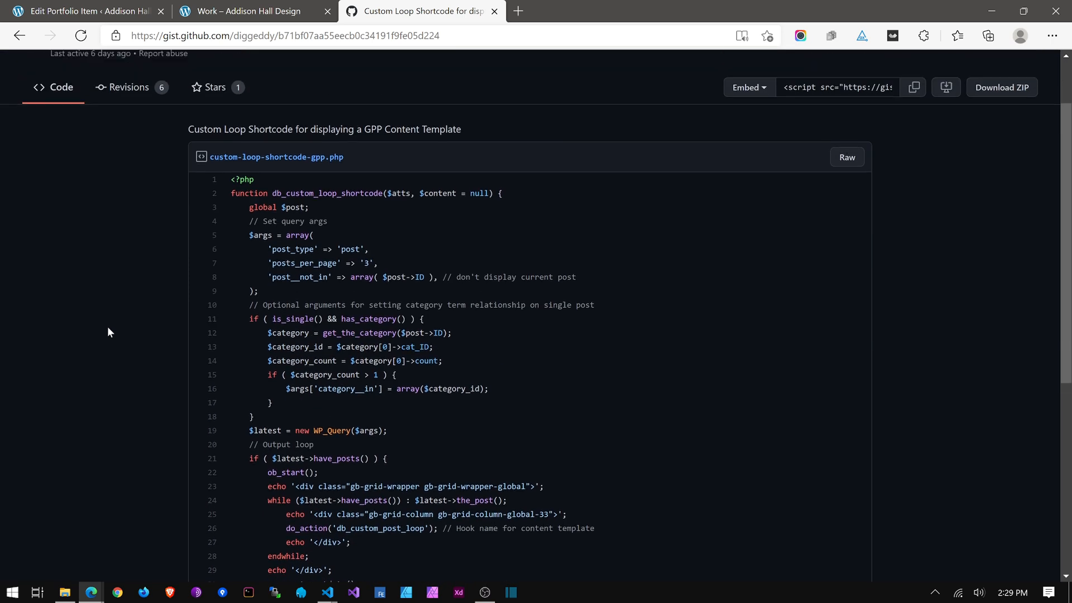
pyautogui.moveTo(95, 121)
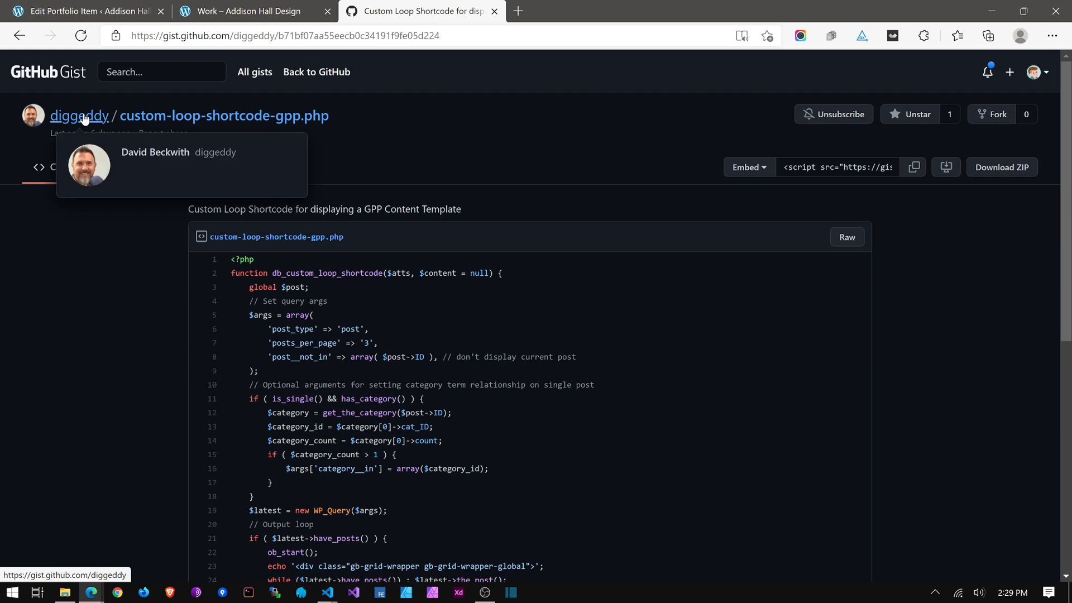
pyautogui.scroll(-4, 106, 340)
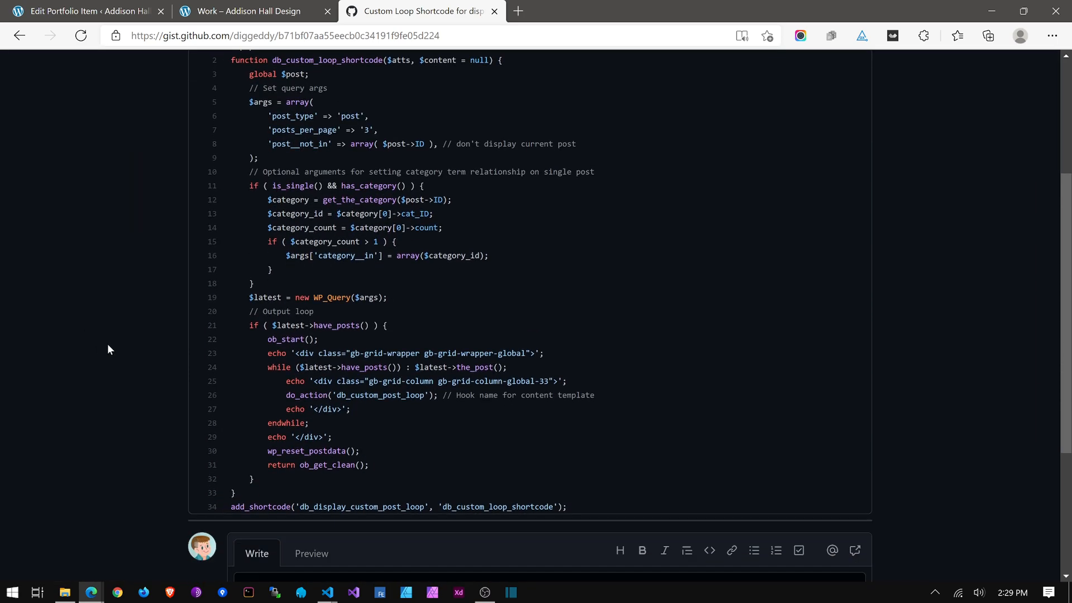
pyautogui.scroll(2, 107, 343)
pyautogui.scroll(-1, 106, 344)
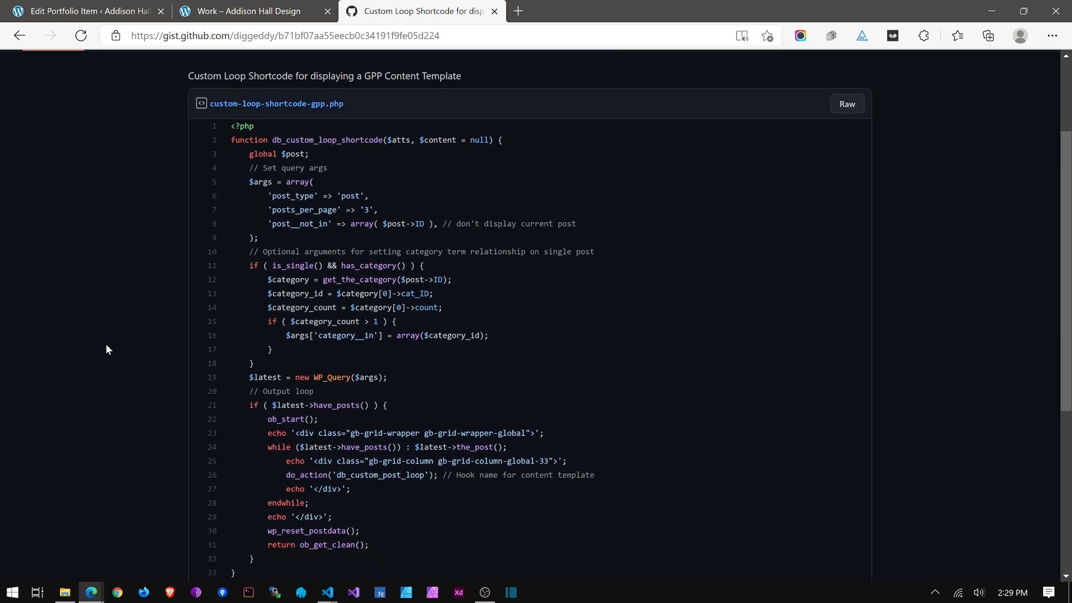
pyautogui.click(494, 11)
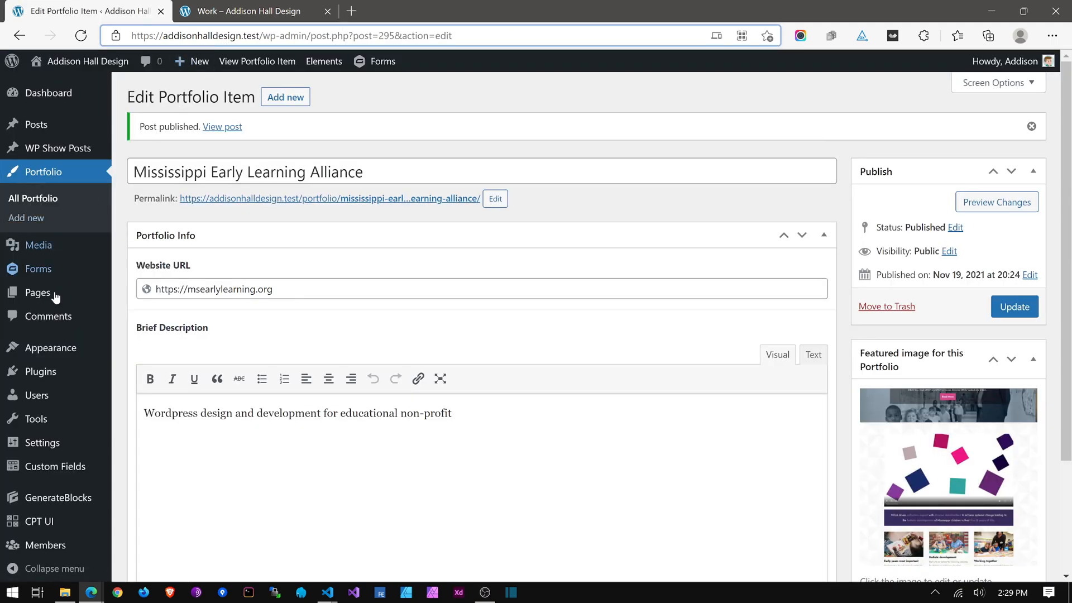
# Step: Open the site's Elements list in the WordPress admin and switch to shortcodes.php in Visual Studio Code
pyautogui.moveTo(52, 495)
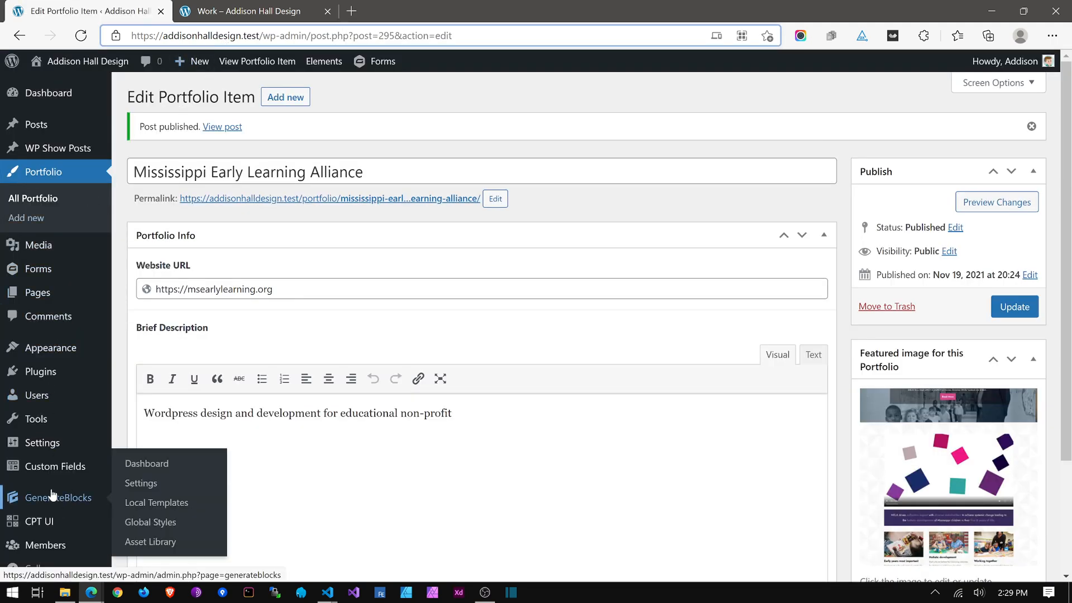
pyautogui.click(324, 62)
pyautogui.hotkey('alt', 'Tab')
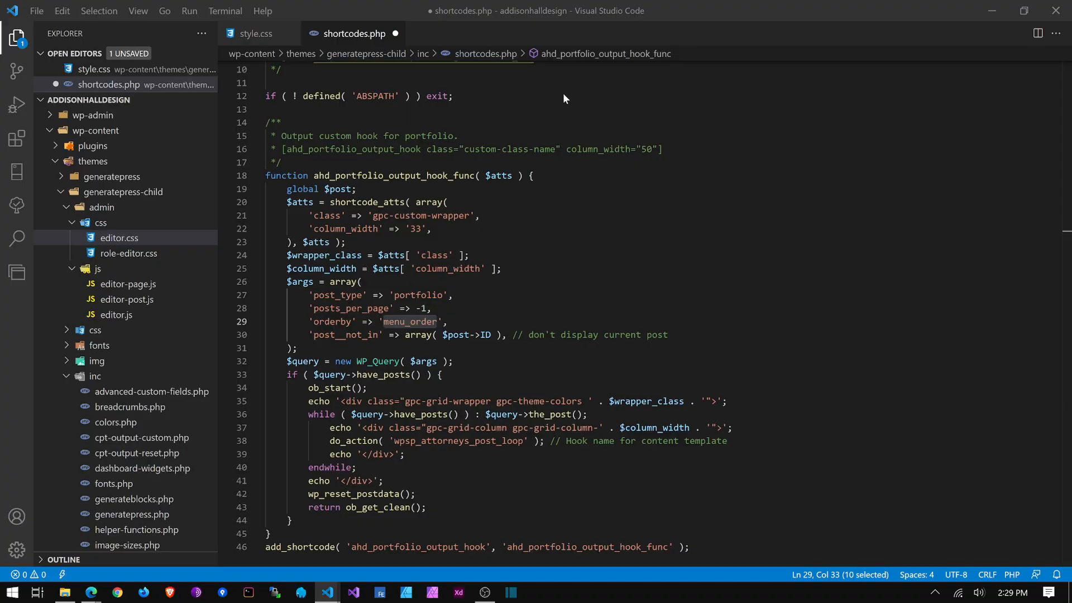
# Step: Set the posts_per_page value in the portfolio function's $args array to 20
pyautogui.click(553, 244)
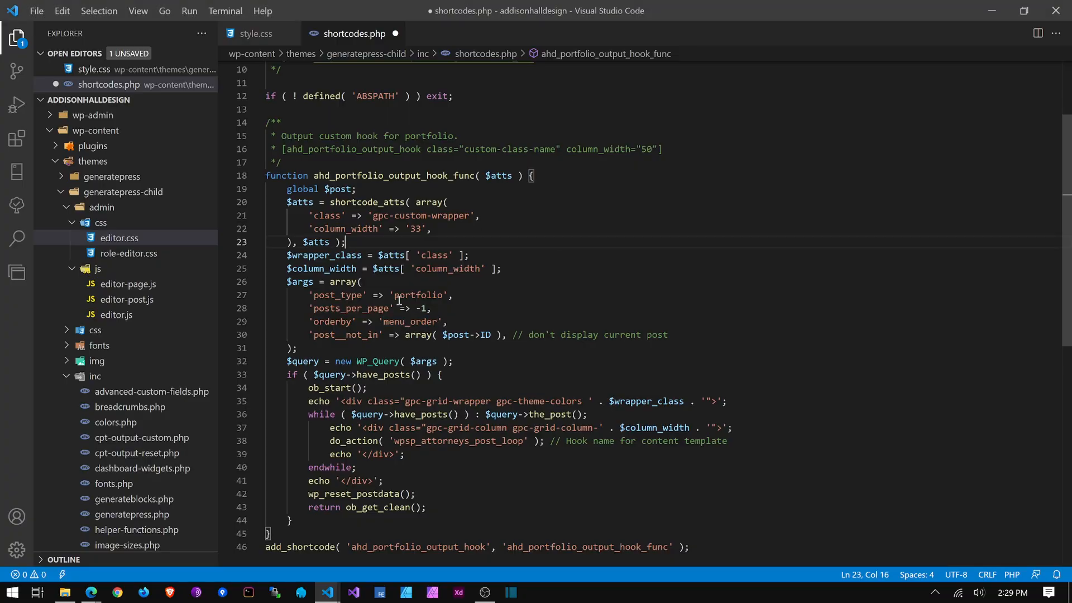
pyautogui.doubleClick(453, 441)
pyautogui.scroll(-5, 558, 349)
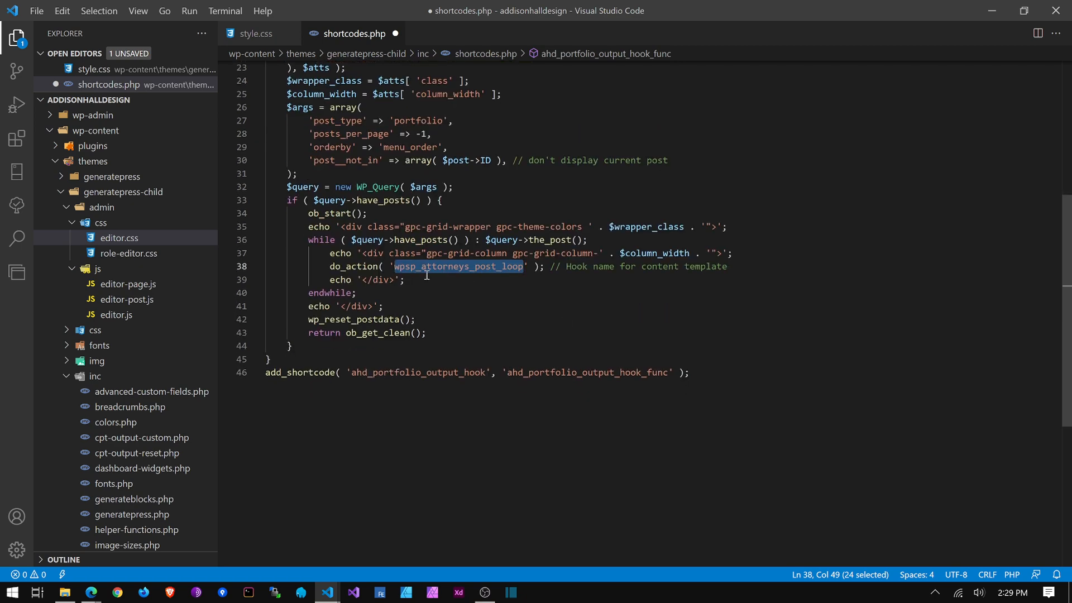
pyautogui.scroll(5, 377, 189)
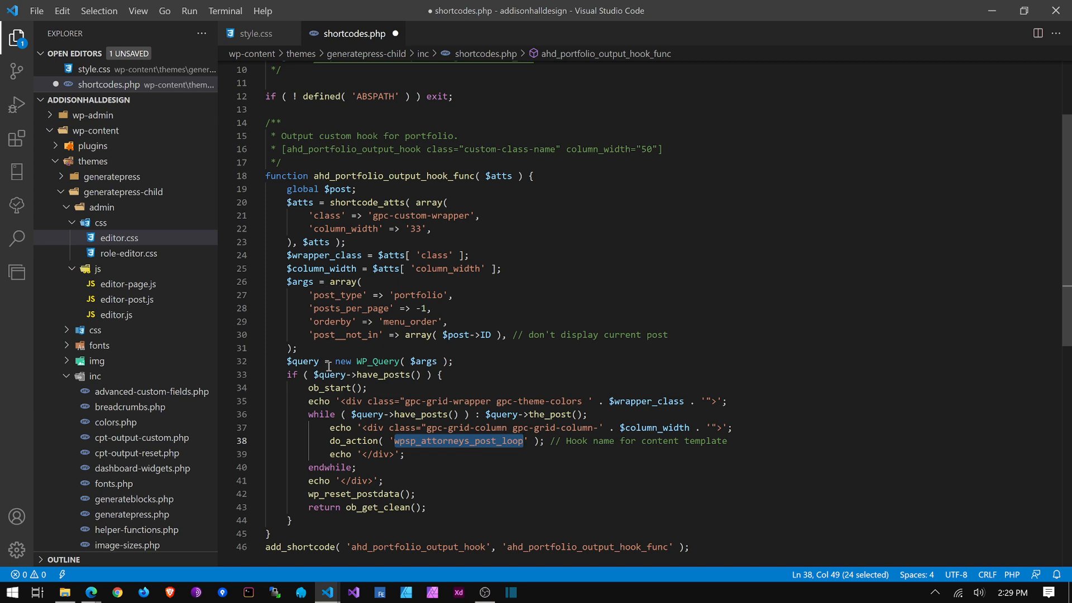
pyautogui.moveTo(426, 368)
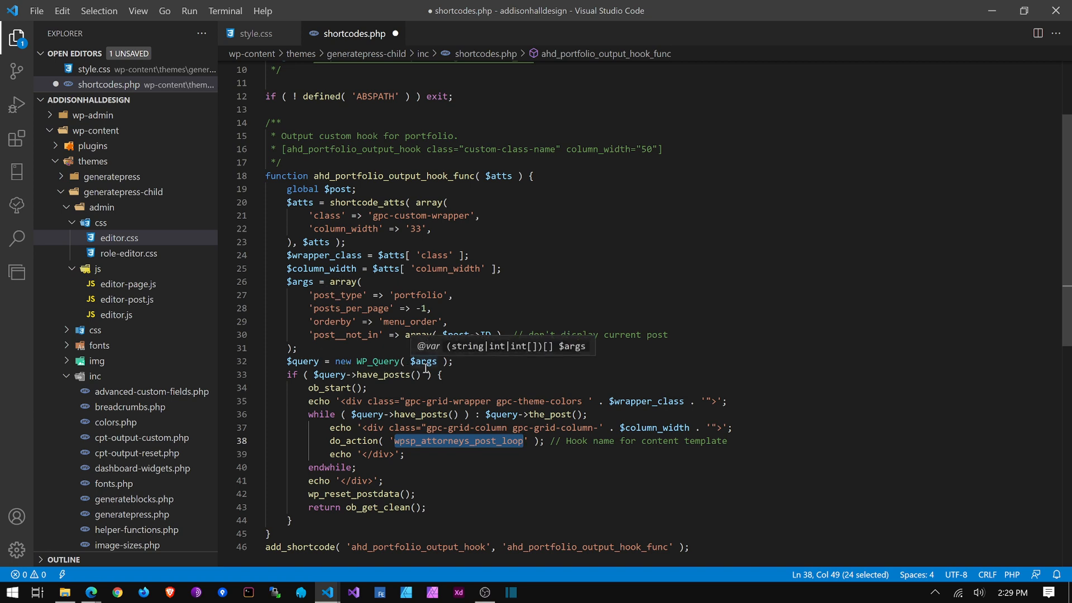
pyautogui.doubleClick(422, 309)
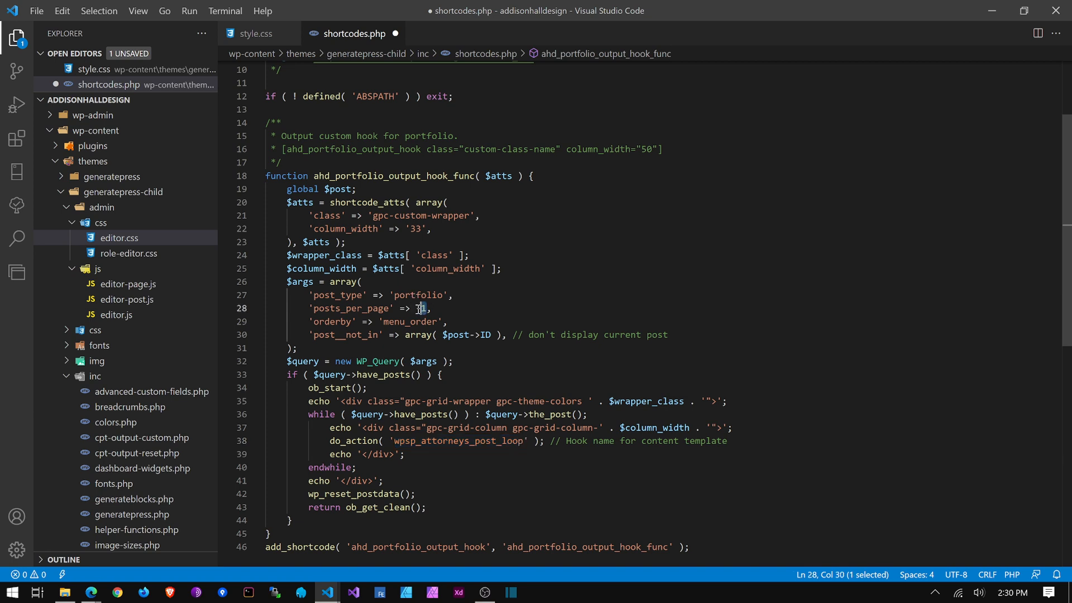
pyautogui.moveTo(421, 308); pyautogui.dragTo(415, 308)
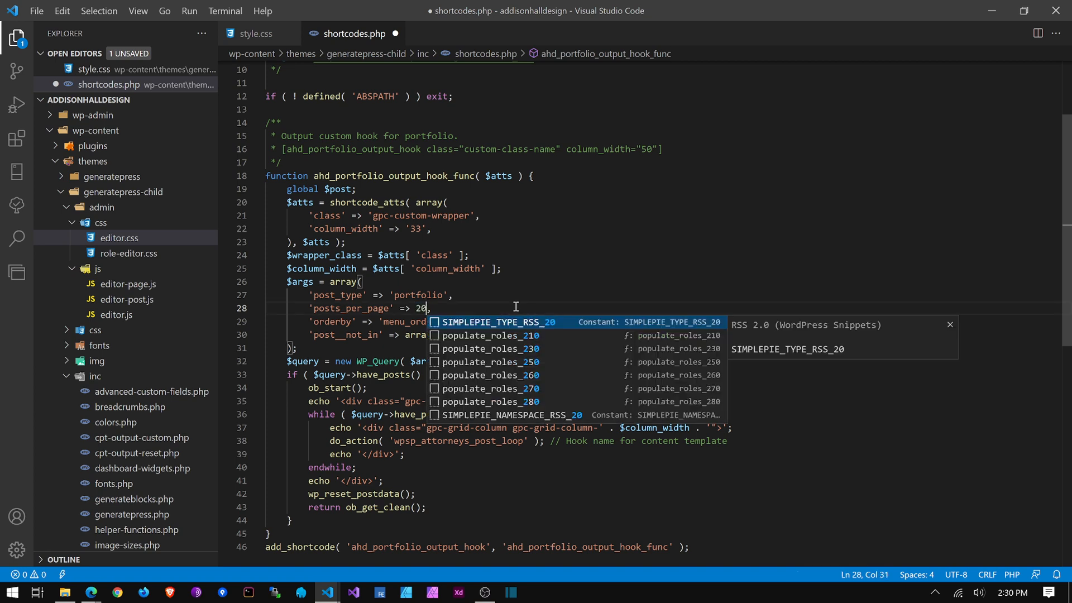
pyautogui.click(511, 255)
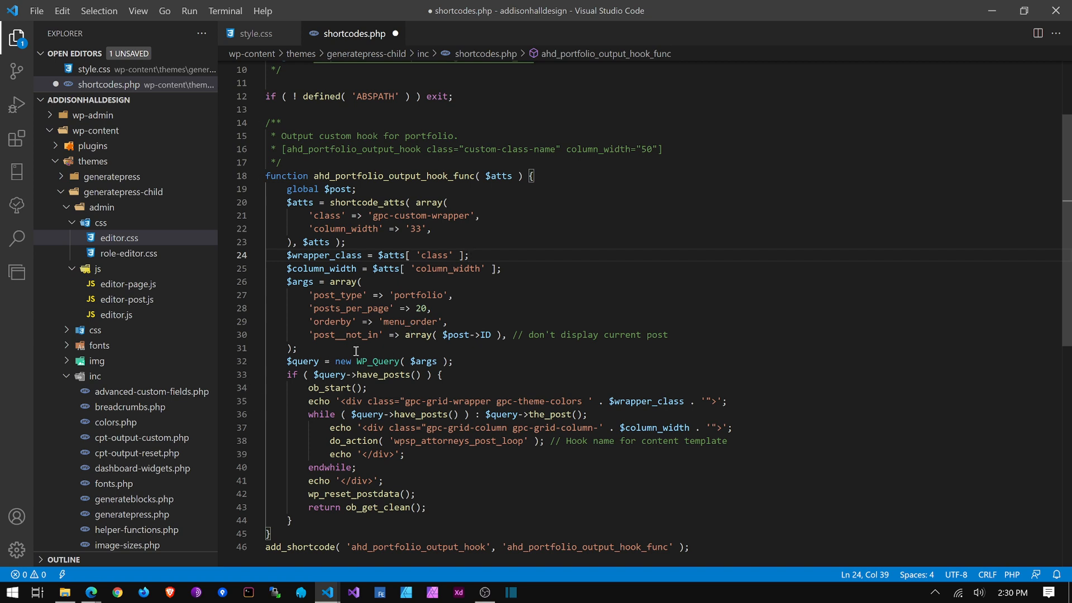
# Step: Examine the $query variable, the have_posts condition, the ob_start and ob_get_clean output buffering, wp_reset_postdata and the gpc-theme-colors wrapper class
pyautogui.click(304, 361)
pyautogui.doubleClick(304, 361)
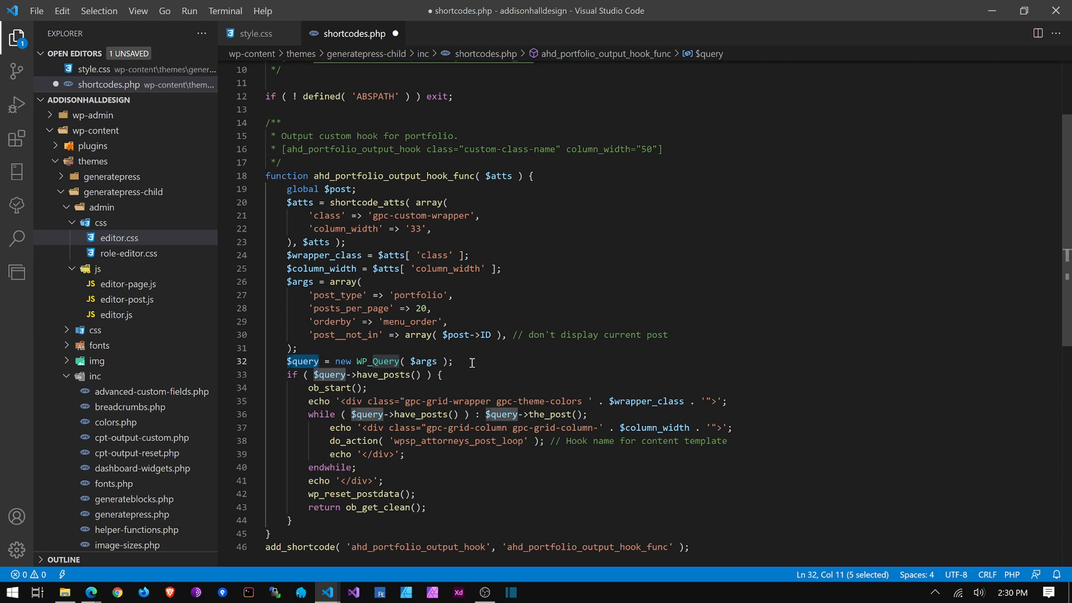
pyautogui.click(297, 375)
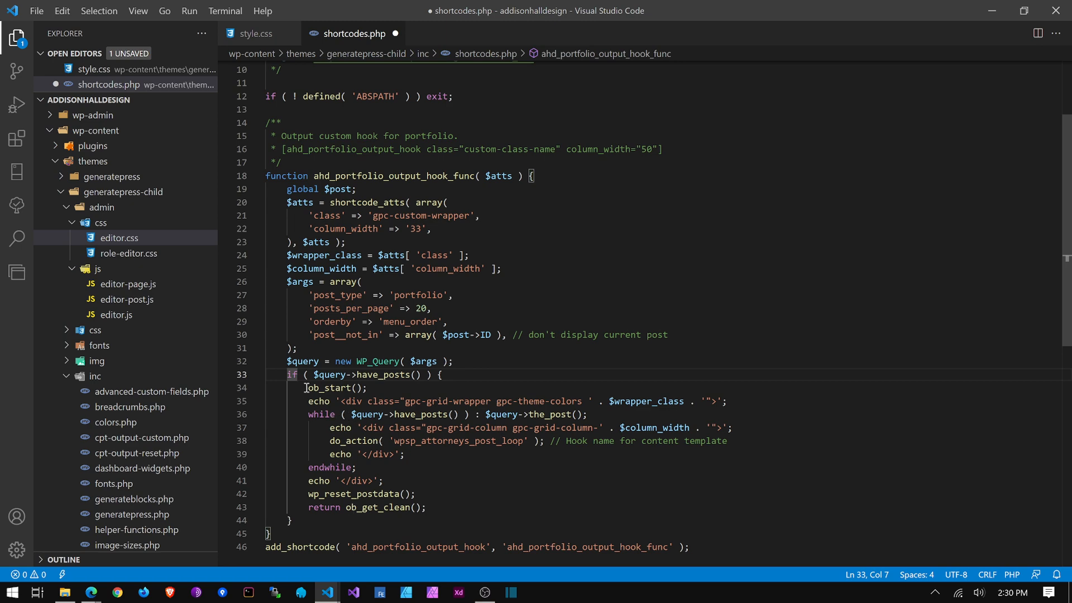
pyautogui.doubleClick(333, 388)
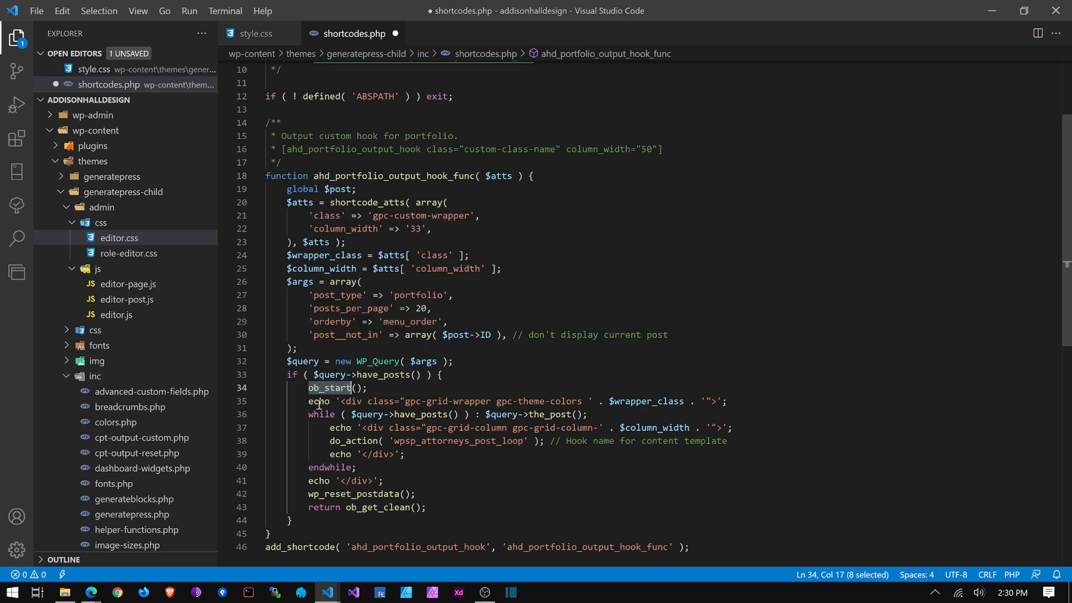
pyautogui.tripleClick(327, 509)
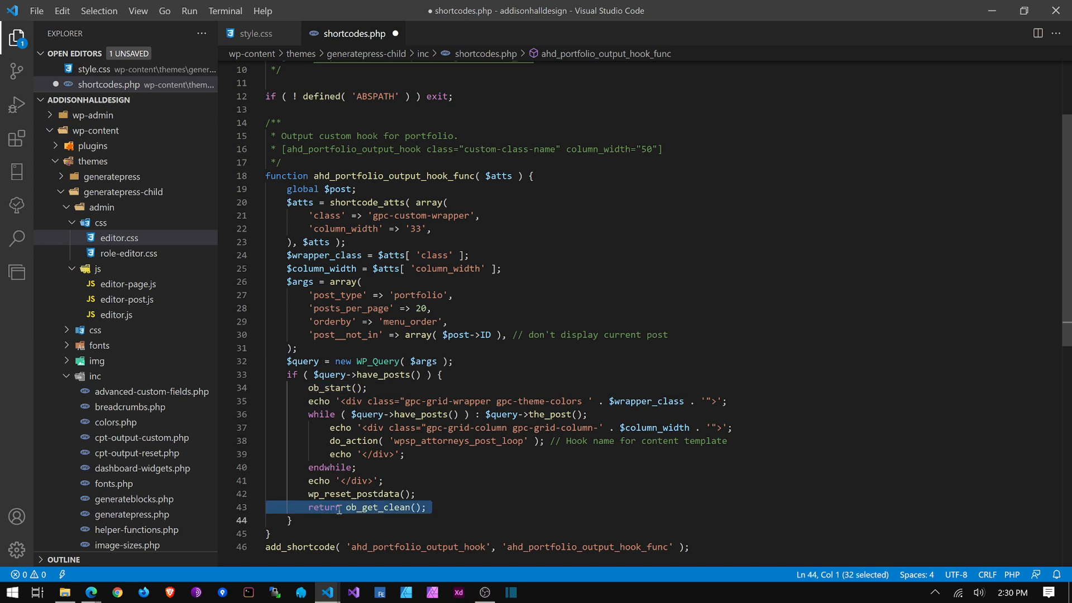
pyautogui.moveTo(390, 503)
pyautogui.doubleClick(338, 495)
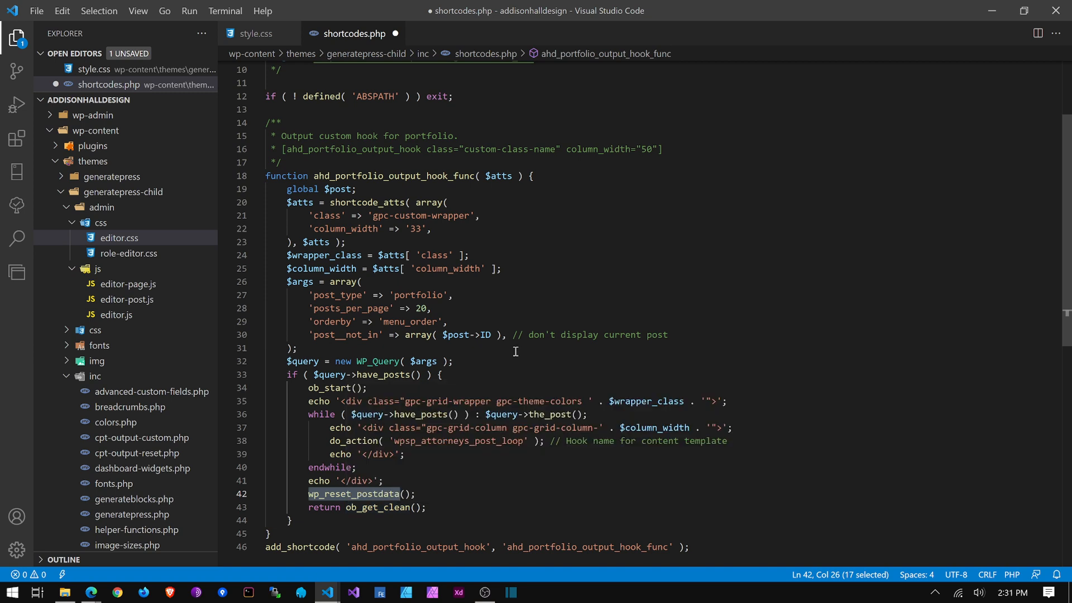
pyautogui.moveTo(326, 492)
pyautogui.moveTo(496, 401); pyautogui.dragTo(575, 399)
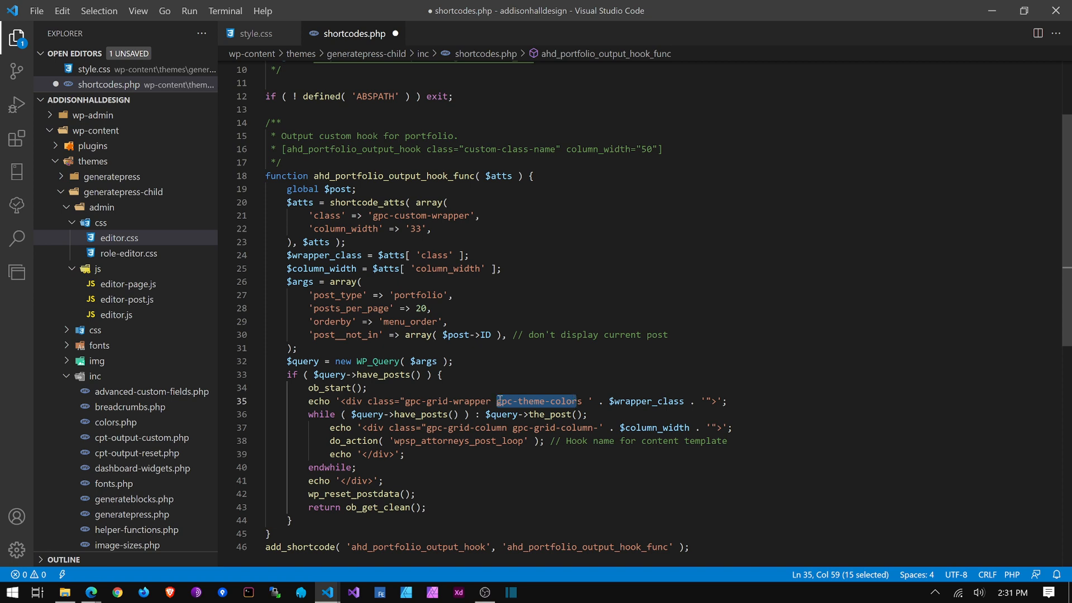
# Step: Replace the hook name in the do_action call with ahd_portfolio_output and save shortcodes.php
pyautogui.doubleClick(467, 441)
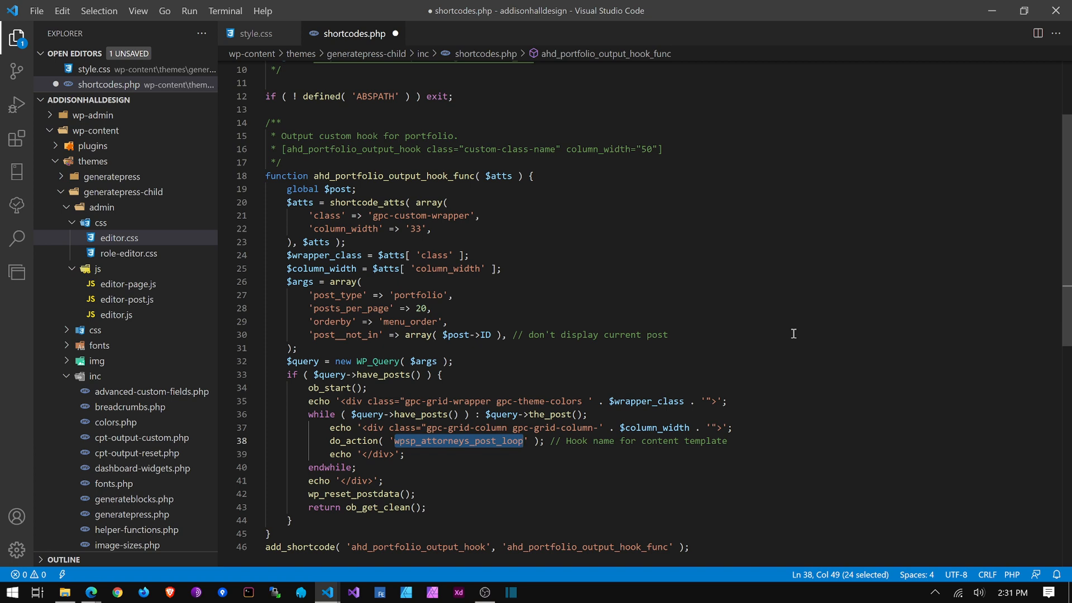
pyautogui.write('ahd_')
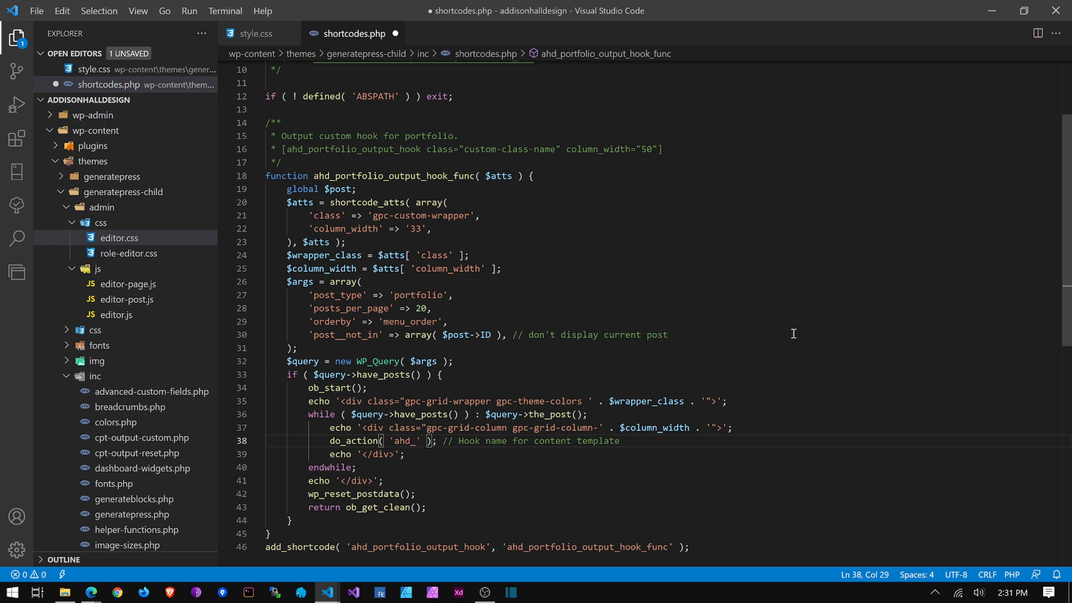
pyautogui.write('port')
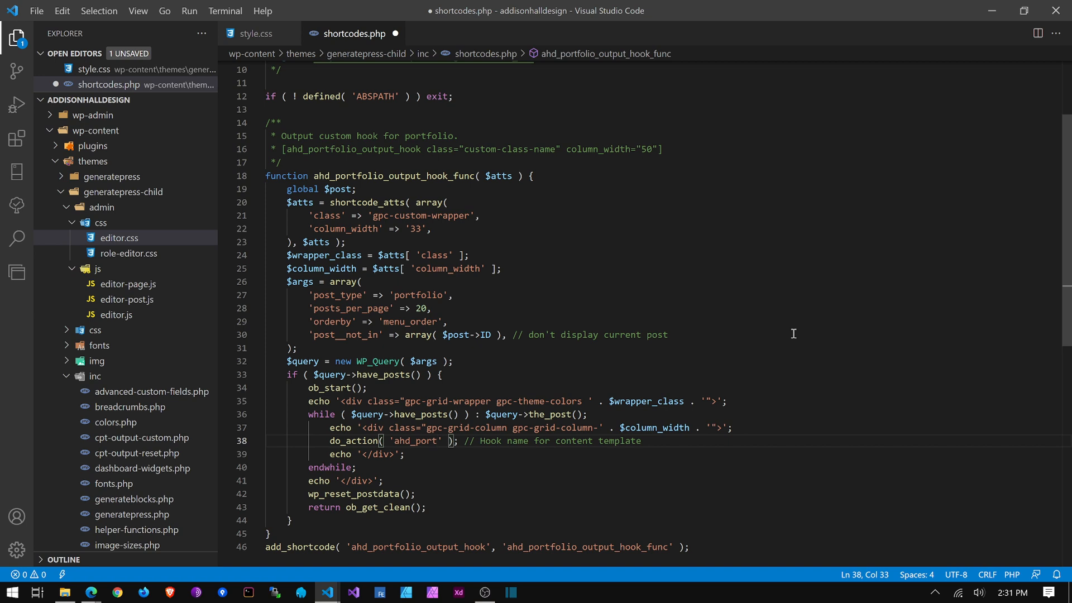
pyautogui.write('folio_')
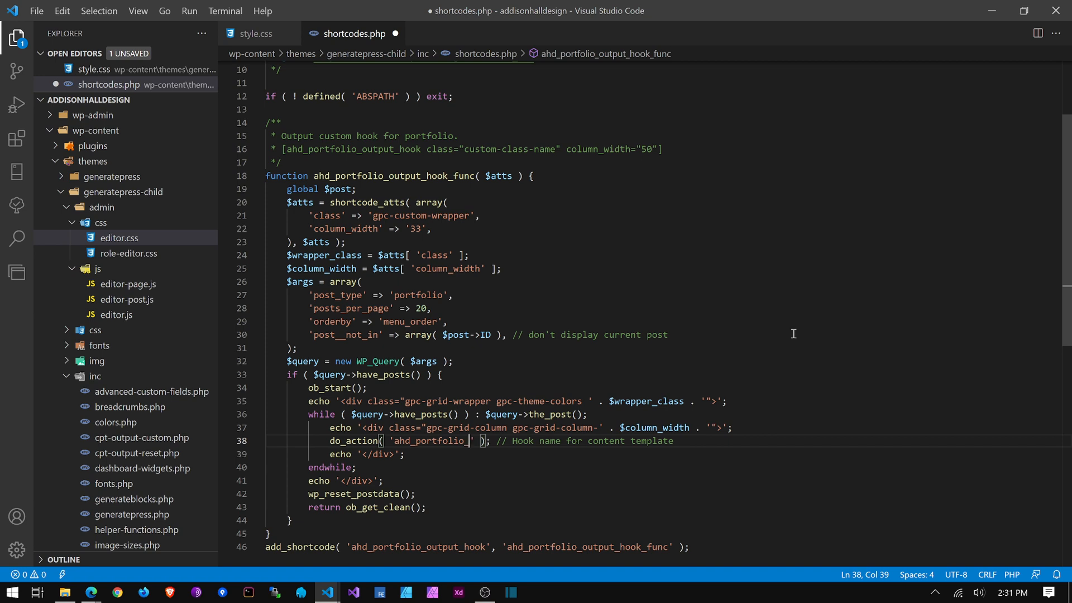
pyautogui.write('output')
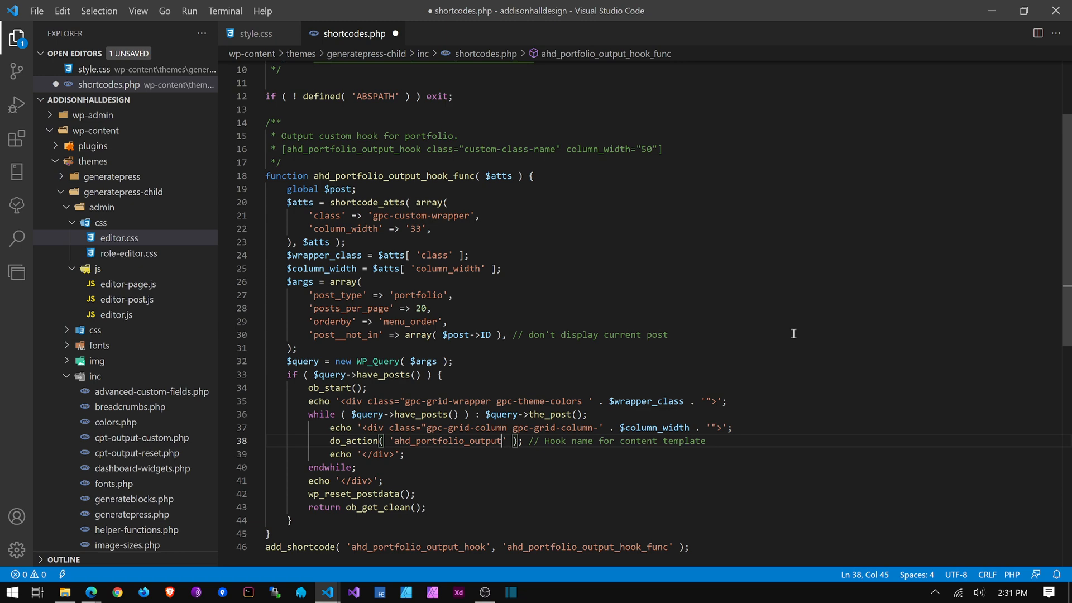
pyautogui.hotkey('ctrl', 's')
pyautogui.scroll(-5, 693, 313)
pyautogui.scroll(5, 590, 292)
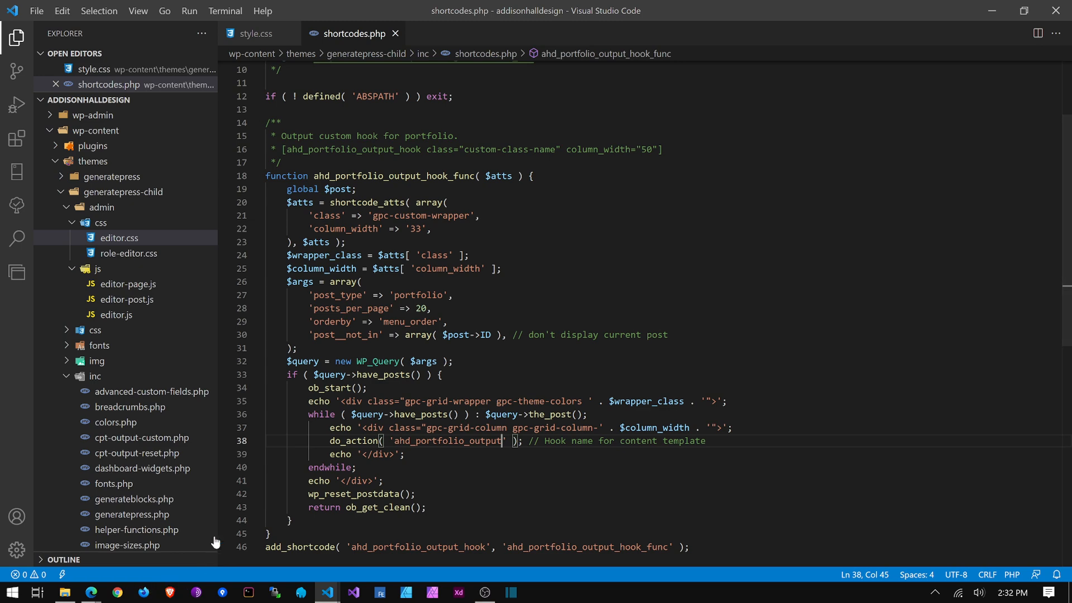
# Step: Switch to the Elements page in Microsoft Edge and create a new element of type Block
pyautogui.hotkey('alt', 'Tab')
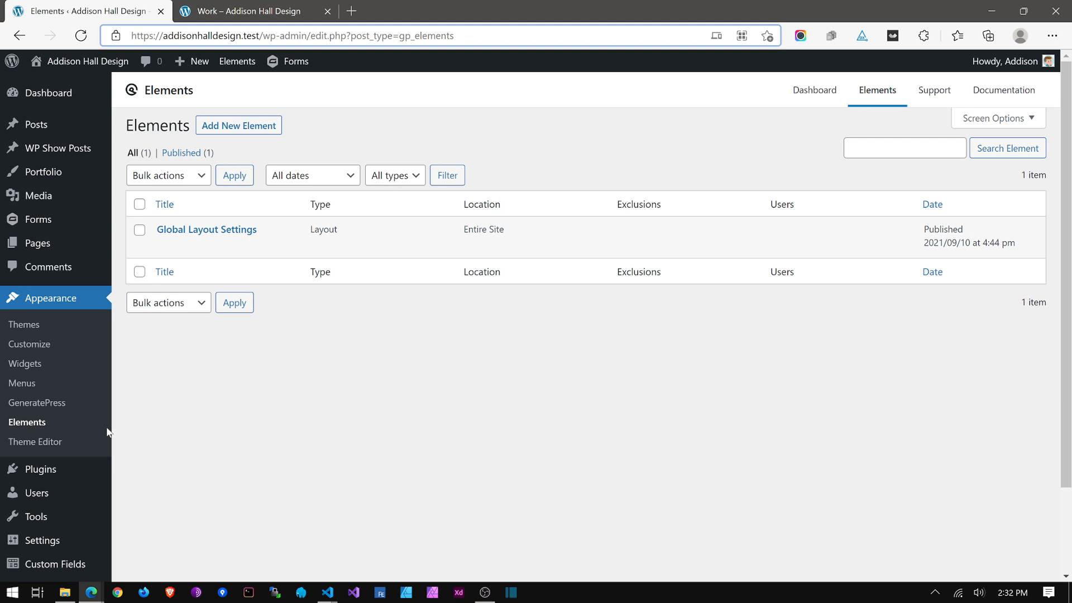
pyautogui.click(239, 126)
pyautogui.click(512, 319)
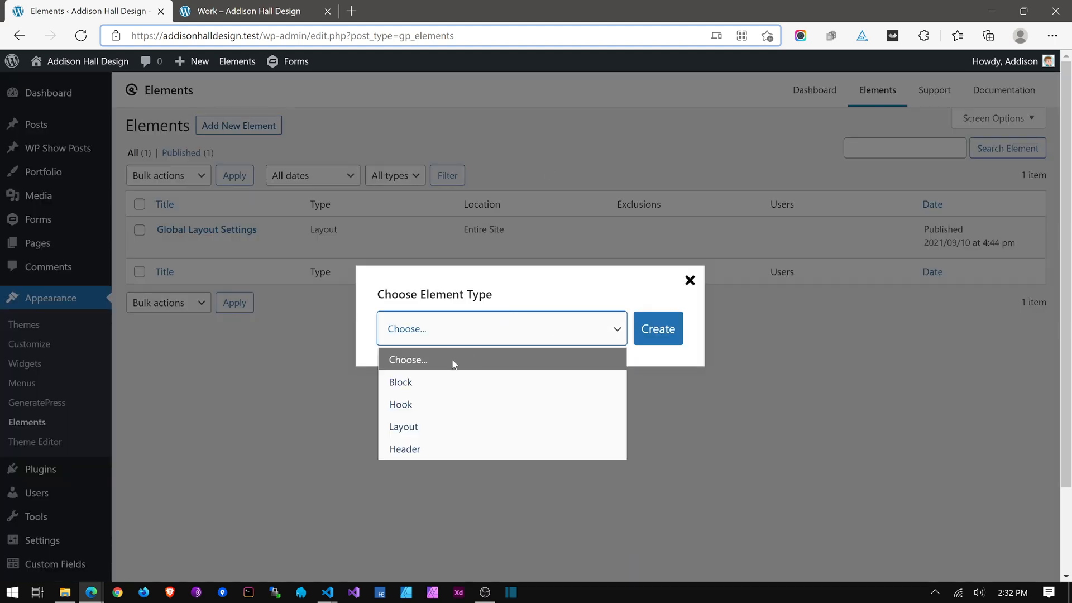
pyautogui.click(428, 381)
pyautogui.click(664, 328)
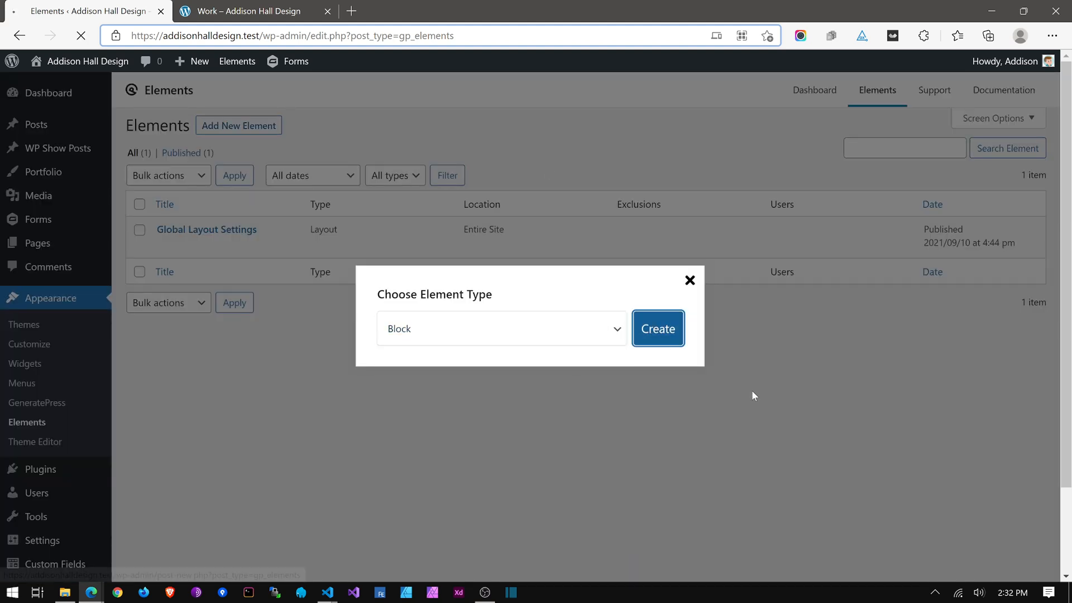
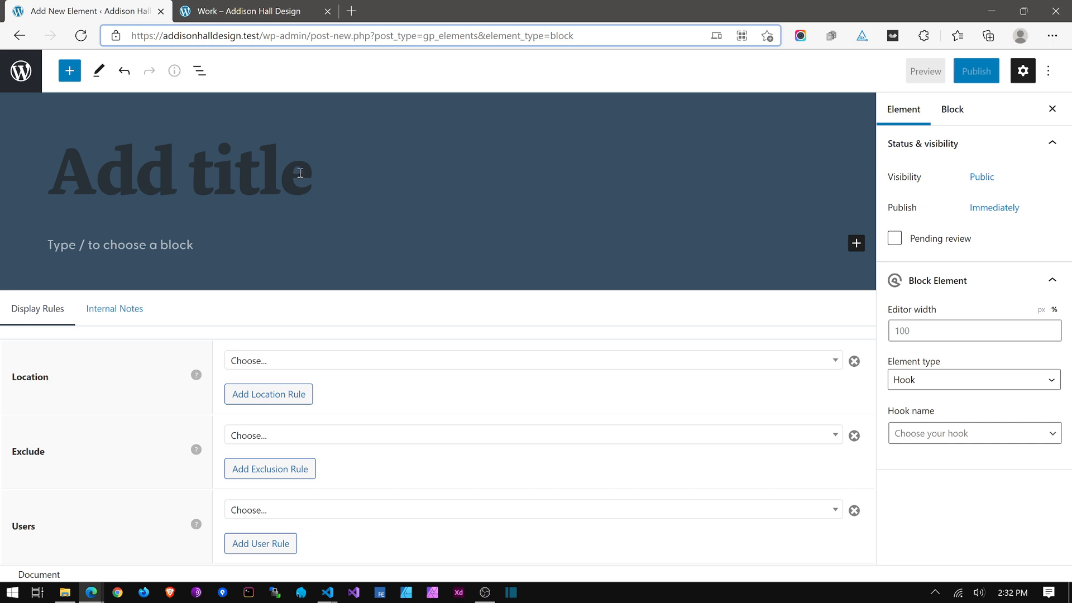
# Step: Title the new element "Portfolio Template" and set its display location rule to Entire Site
pyautogui.write('Port')
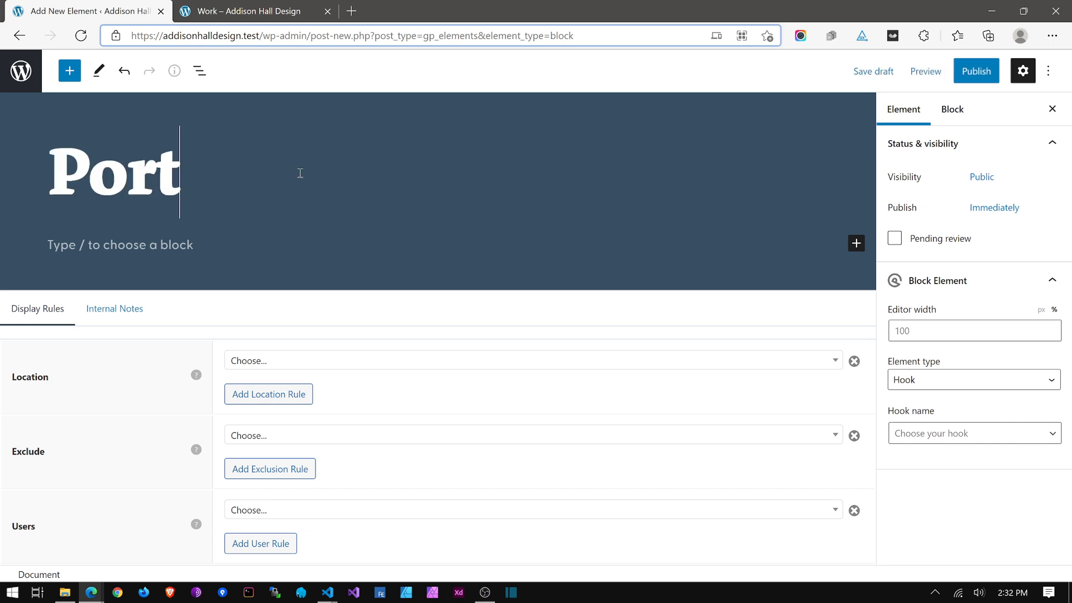
pyautogui.write('folio')
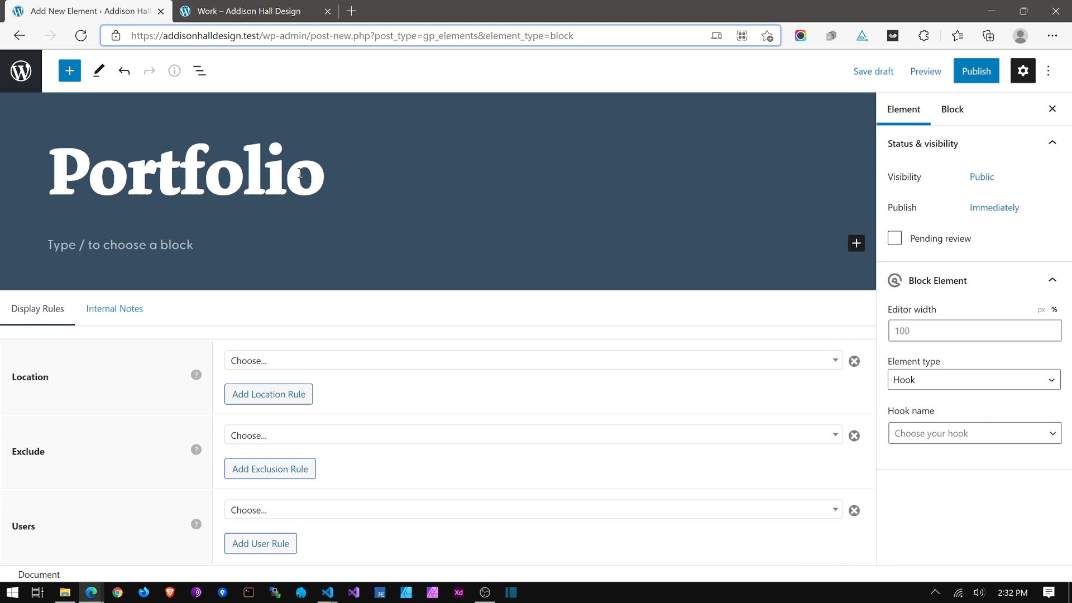
pyautogui.write(' Template')
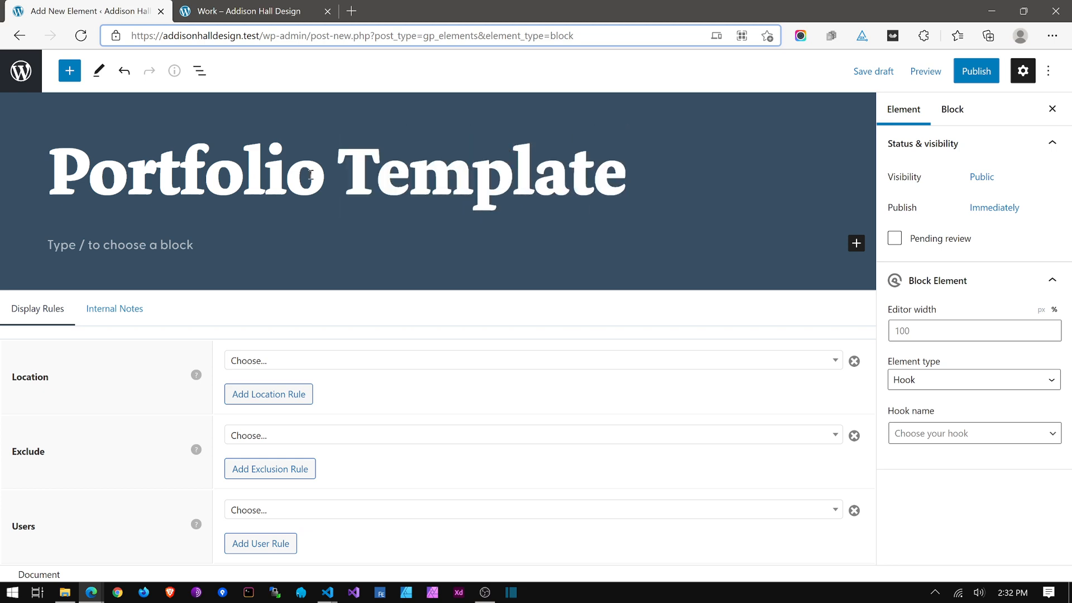
pyautogui.click(250, 367)
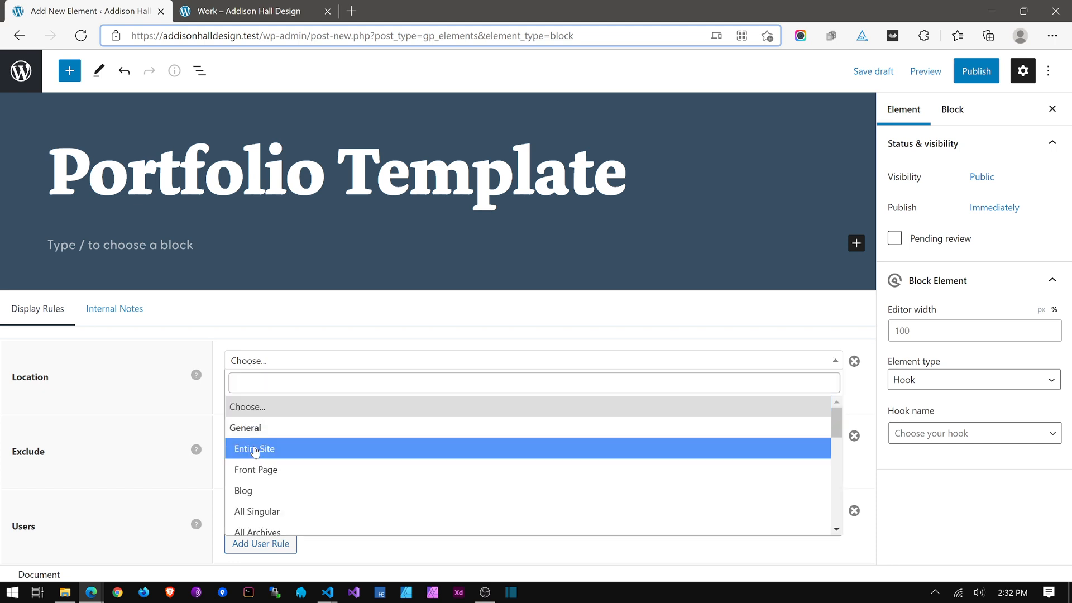
pyautogui.click(255, 452)
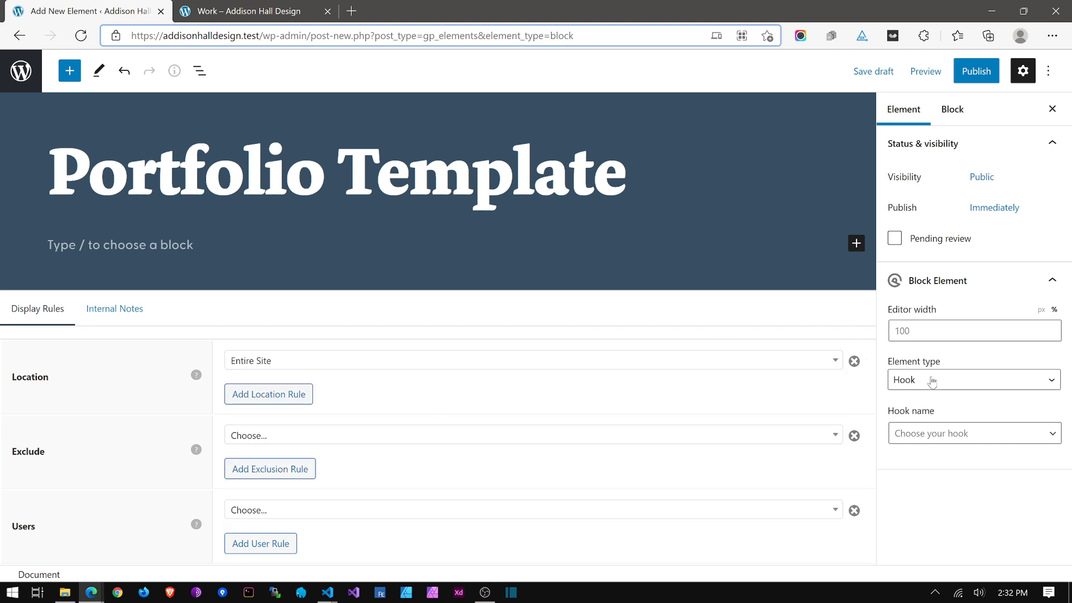
# Step: Set the block element's hook to Custom Hook, using the name ahd_portfolio_output copied from the do_action call in shortcodes.php
pyautogui.click(926, 436)
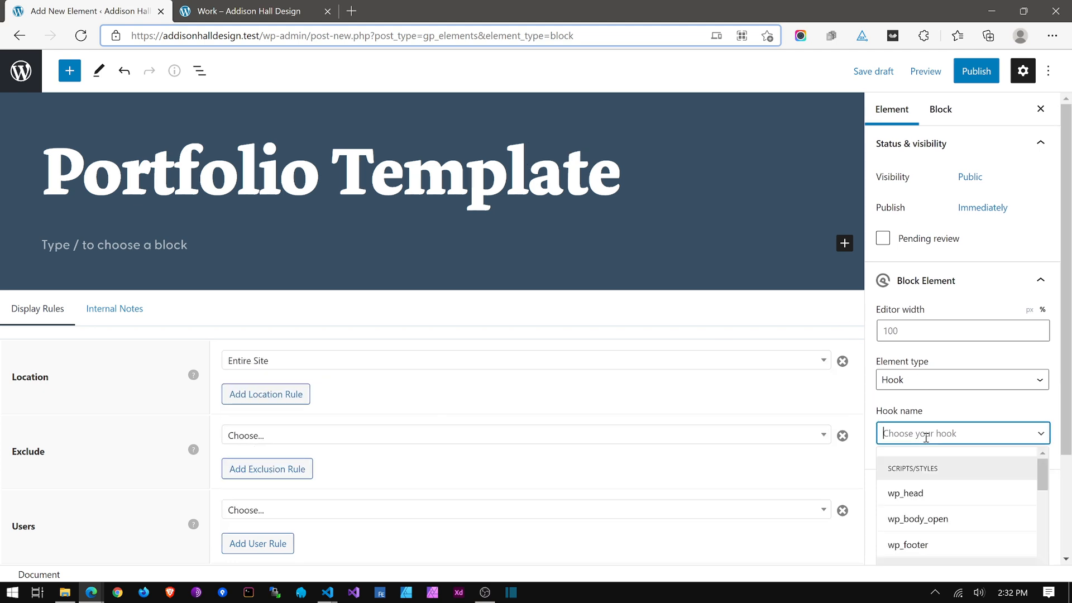
pyautogui.write('custom')
pyautogui.click(912, 497)
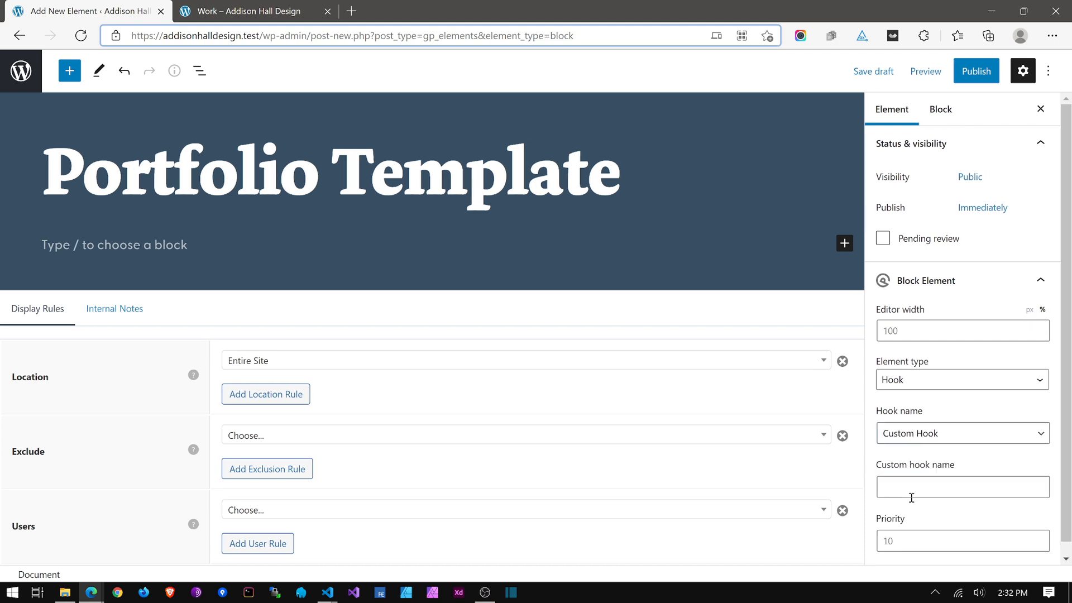
pyautogui.hotkey('alt', 'Tab')
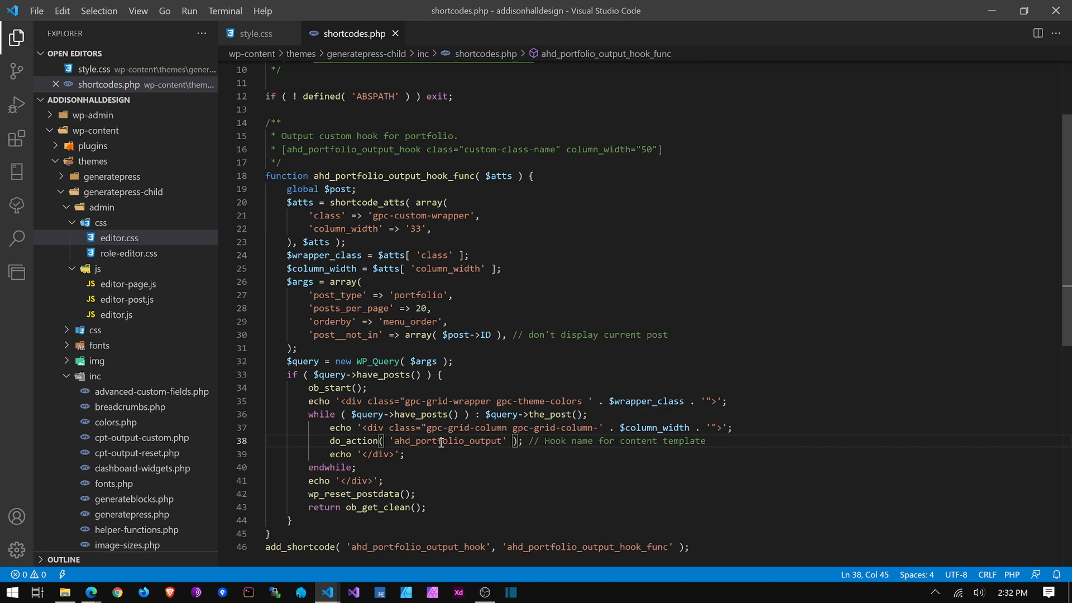
pyautogui.doubleClick(442, 443)
pyautogui.hotkey('ctrl', 'c')
pyautogui.hotkey('alt', 'Tab')
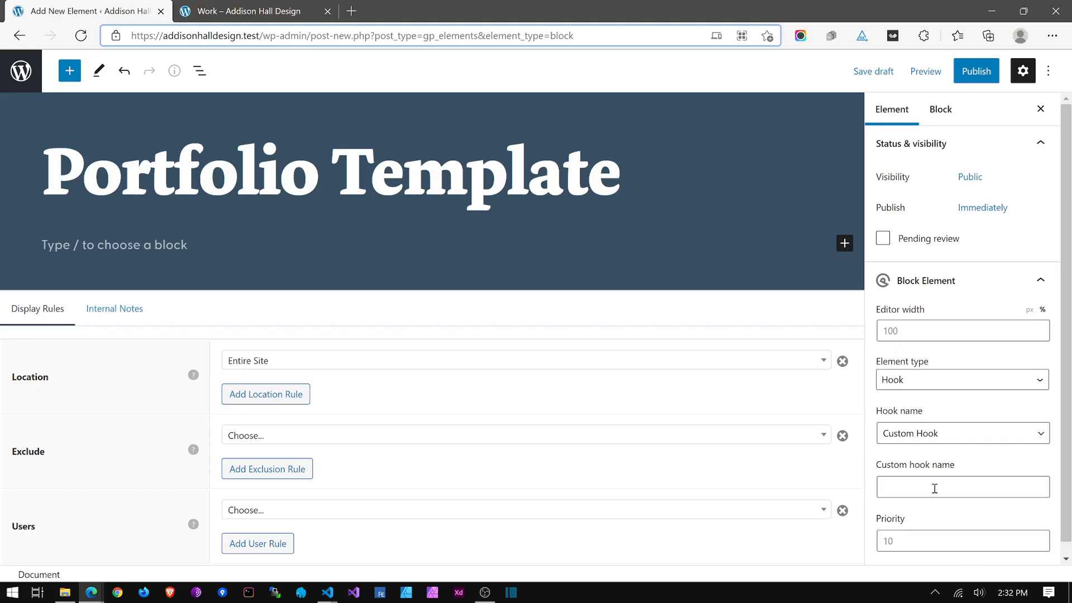
pyautogui.click(934, 489)
pyautogui.hotkey('ctrl', 'v')
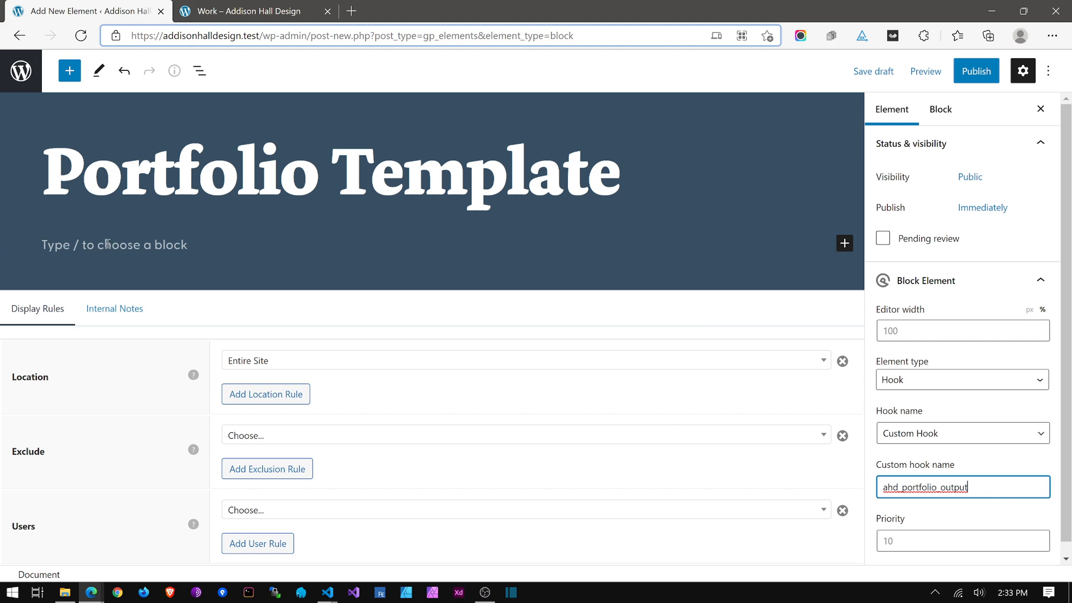
# Step: Insert a Container block below the title and place a single-column Grid inside it
pyautogui.click(108, 244)
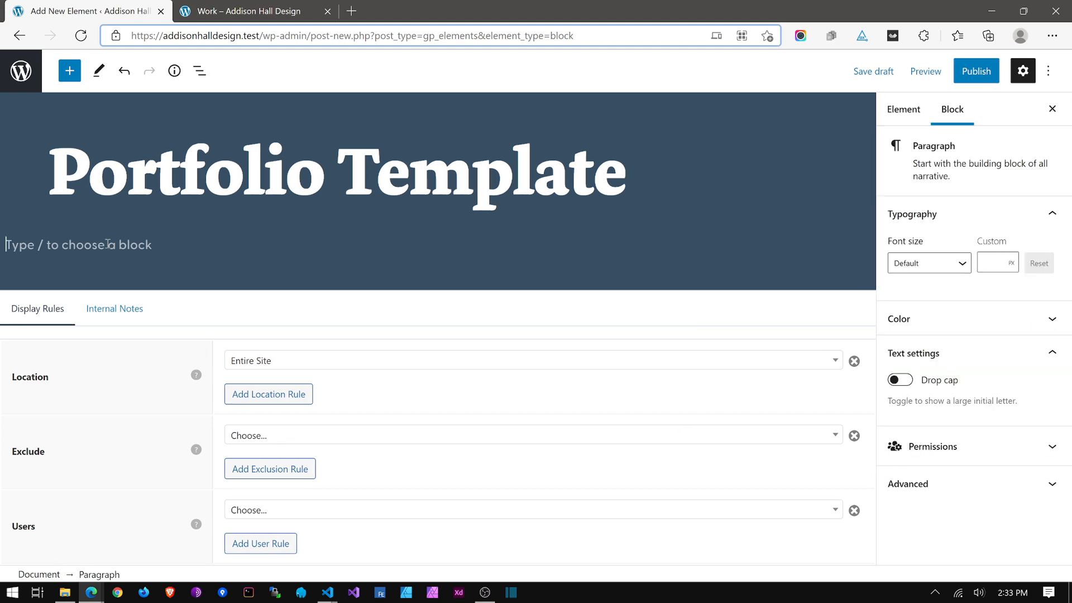
pyautogui.write('/cont')
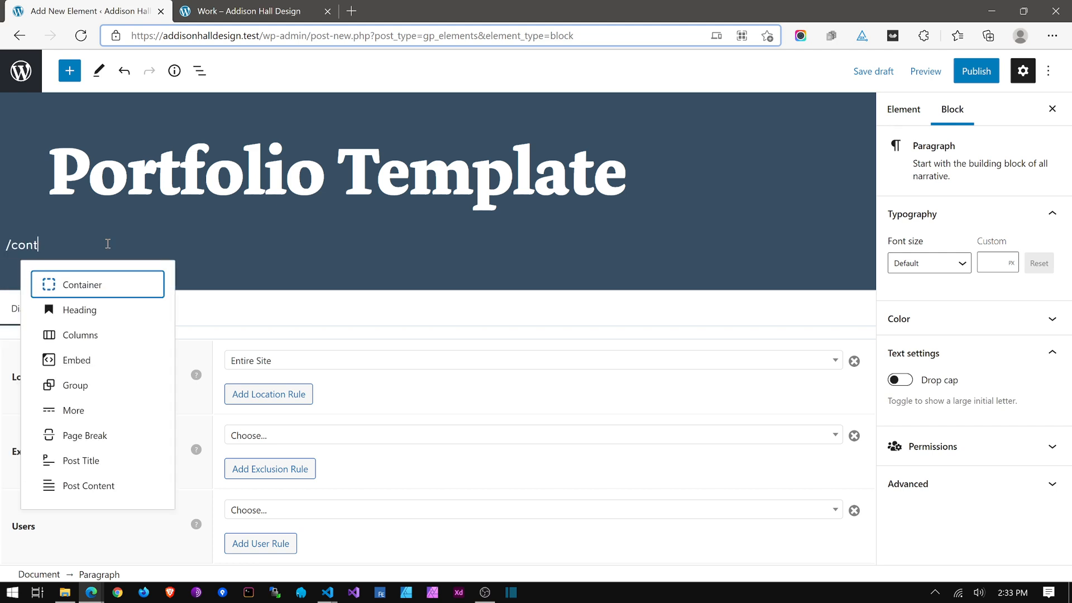
pyautogui.press('Return')
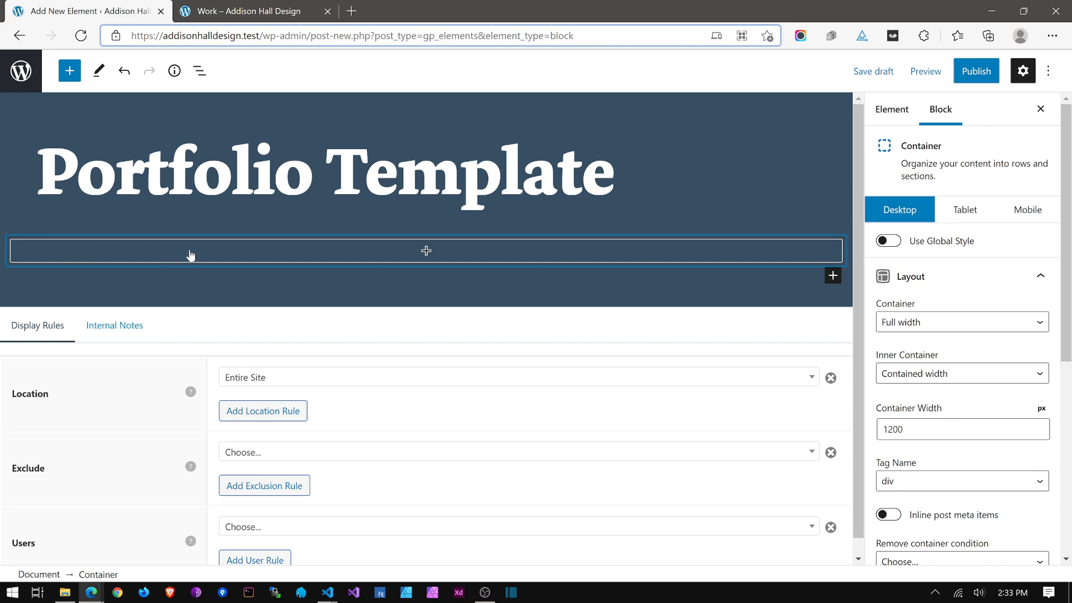
pyautogui.click(190, 255)
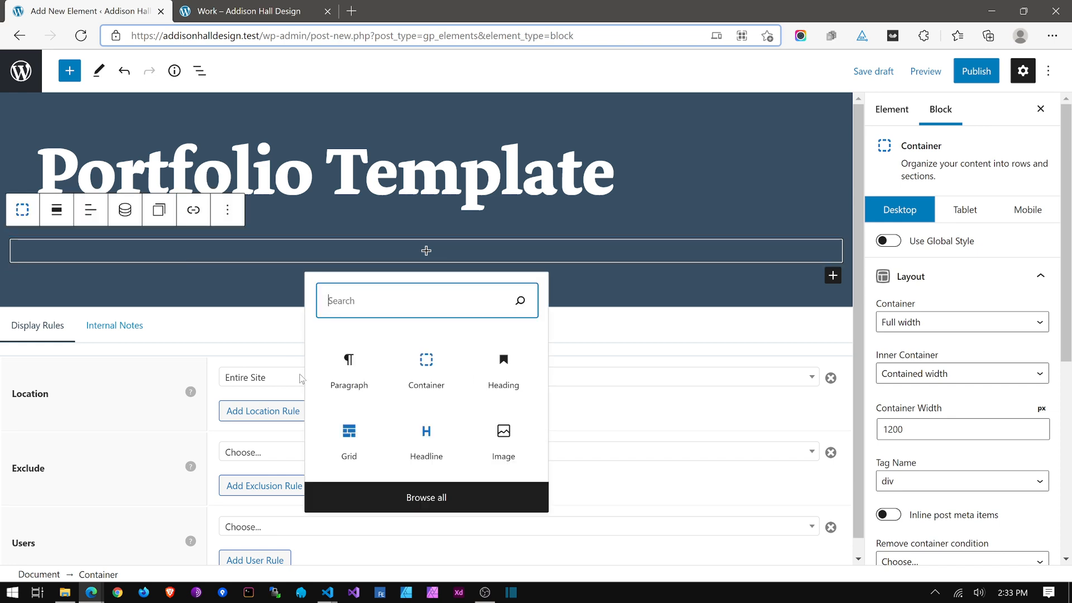
pyautogui.click(355, 435)
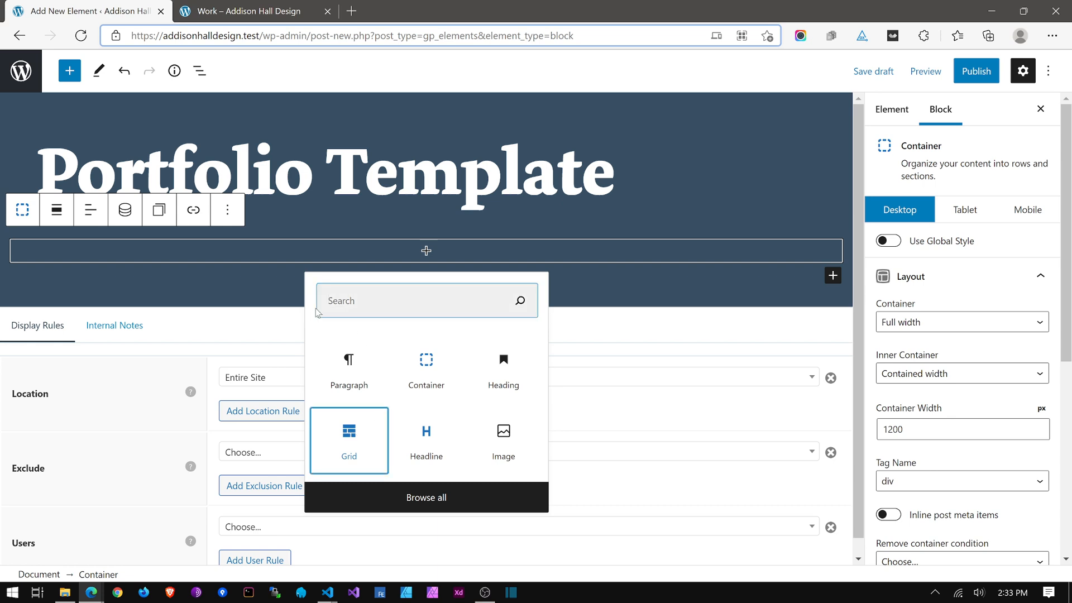
pyautogui.click(290, 332)
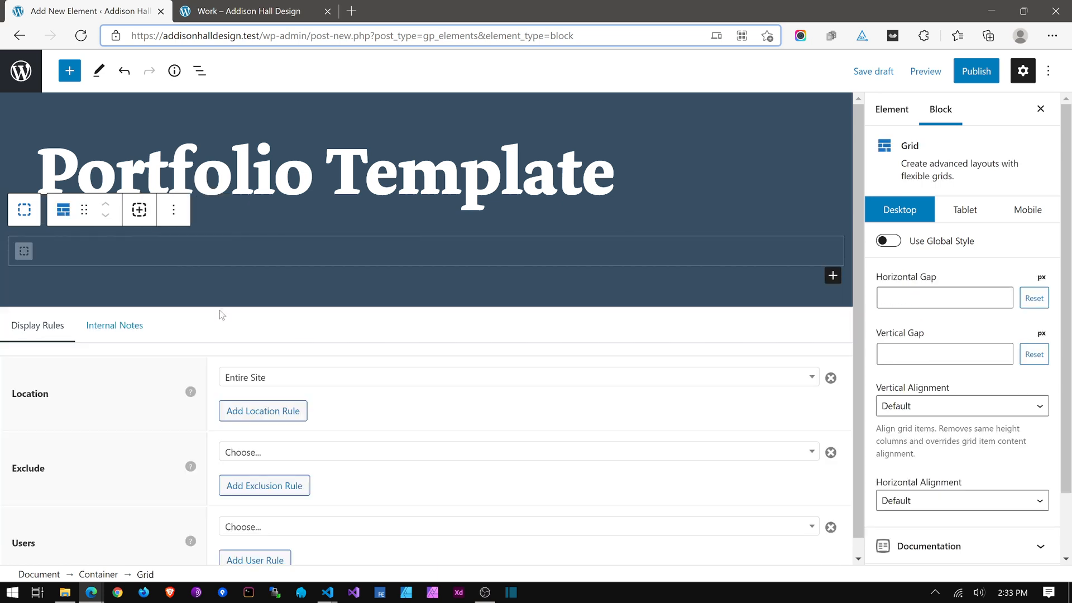
# Step: Add a second container to the grid and check the block nesting in the list view
pyautogui.click(80, 262)
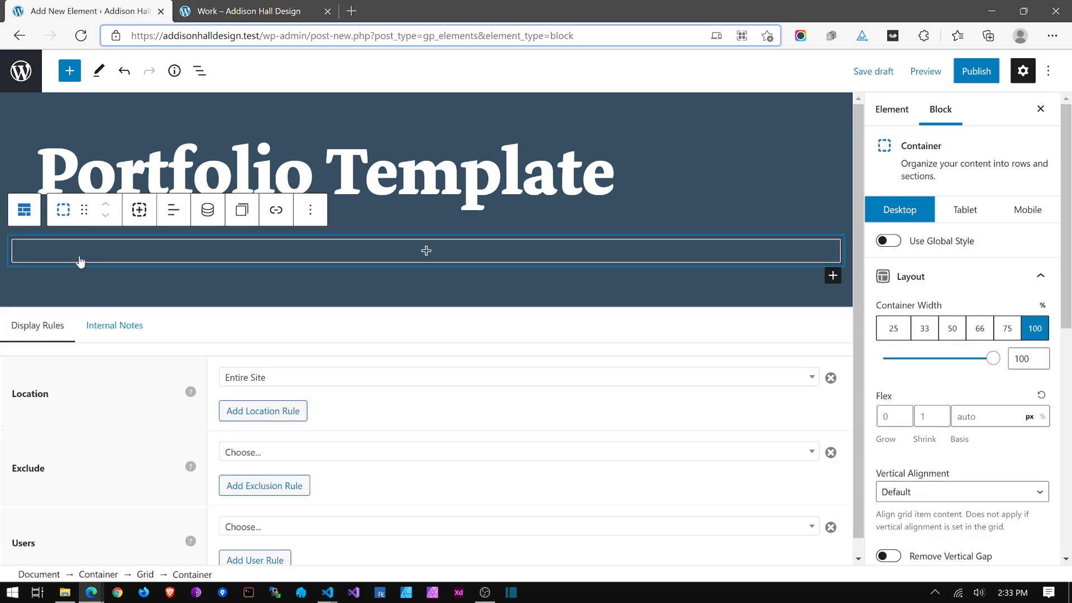
pyautogui.click(139, 210)
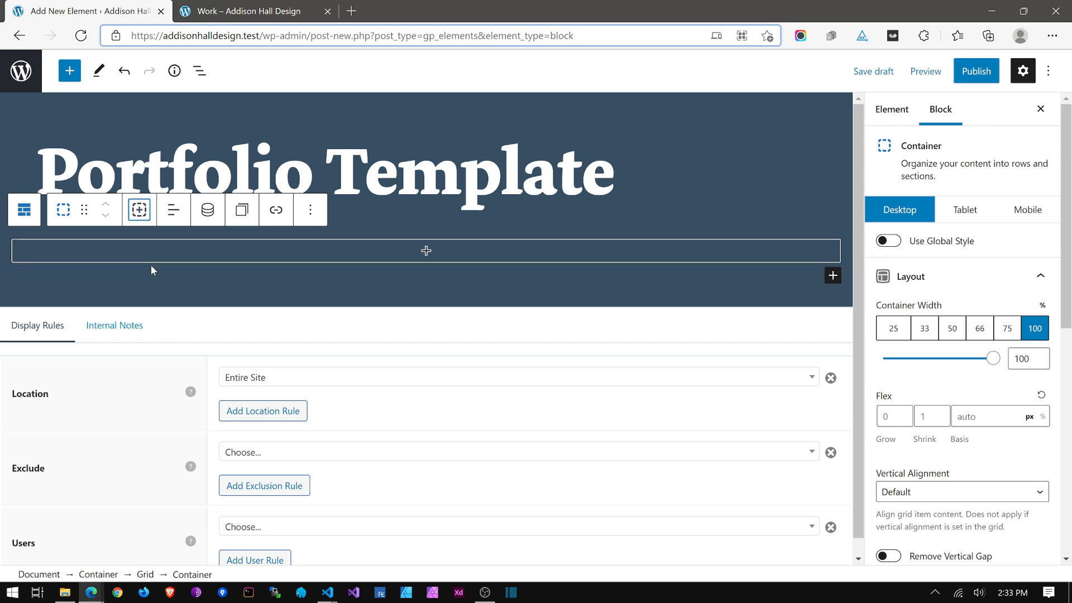
pyautogui.click(372, 253)
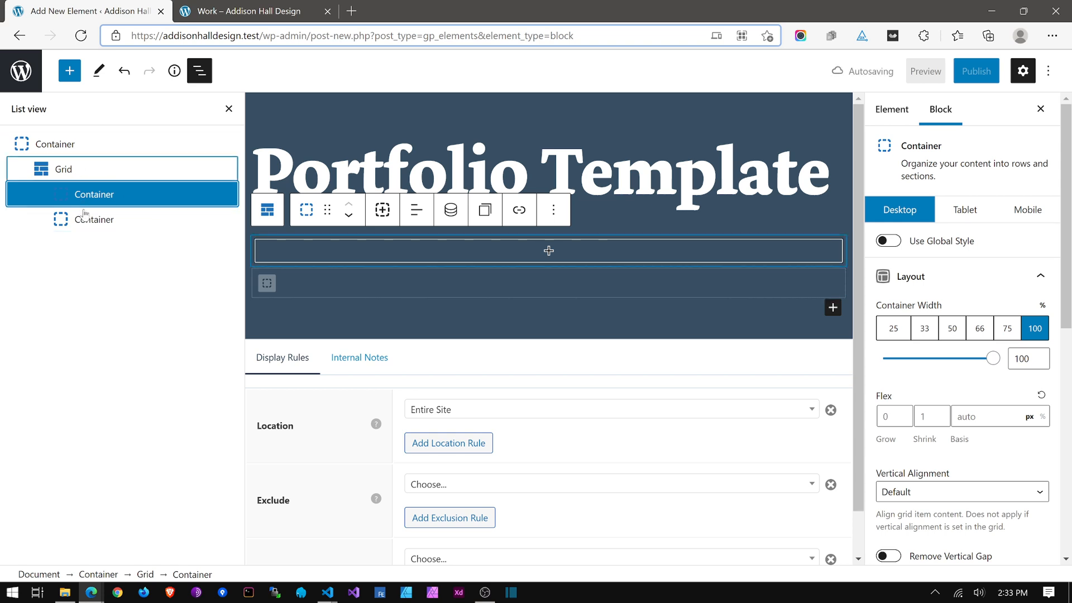
pyautogui.click(366, 251)
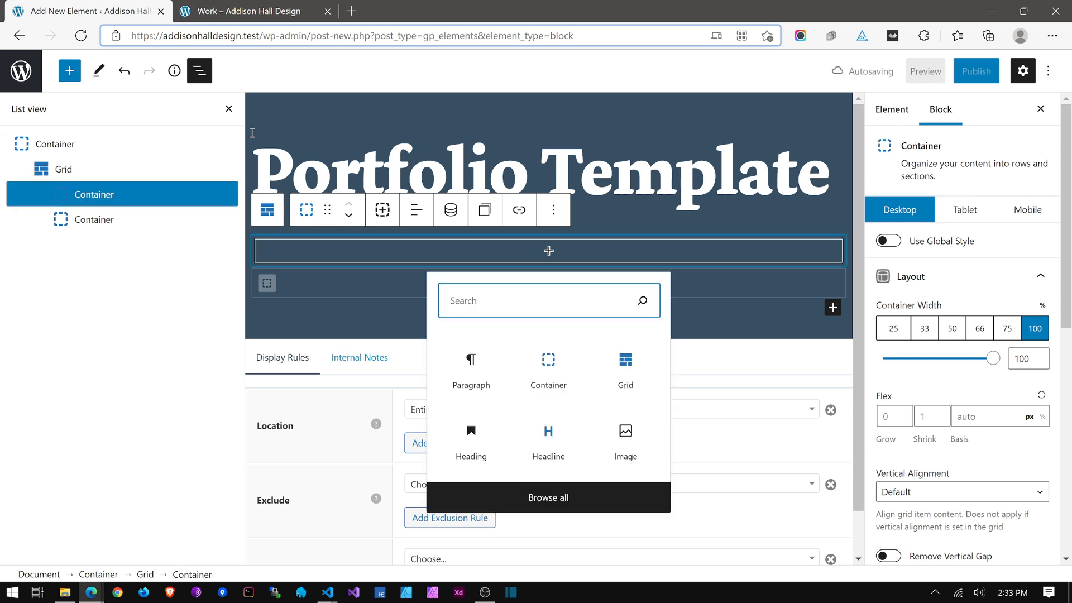
pyautogui.click(229, 109)
pyautogui.click(242, 296)
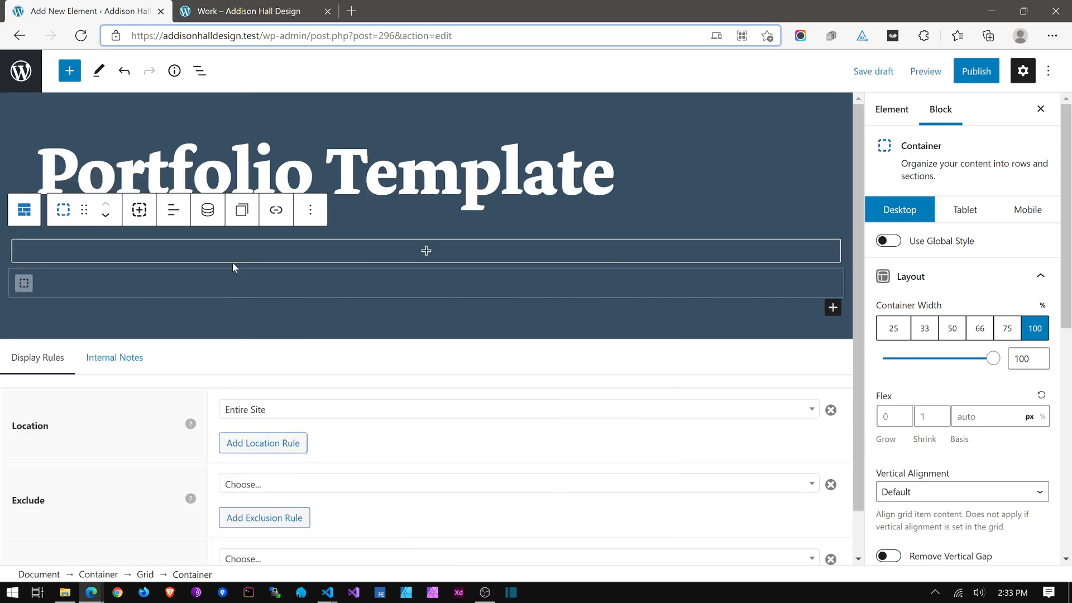
# Step: Insert a Dynamic Image block in the grid's first container and set its type to Featured image
pyautogui.click(229, 252)
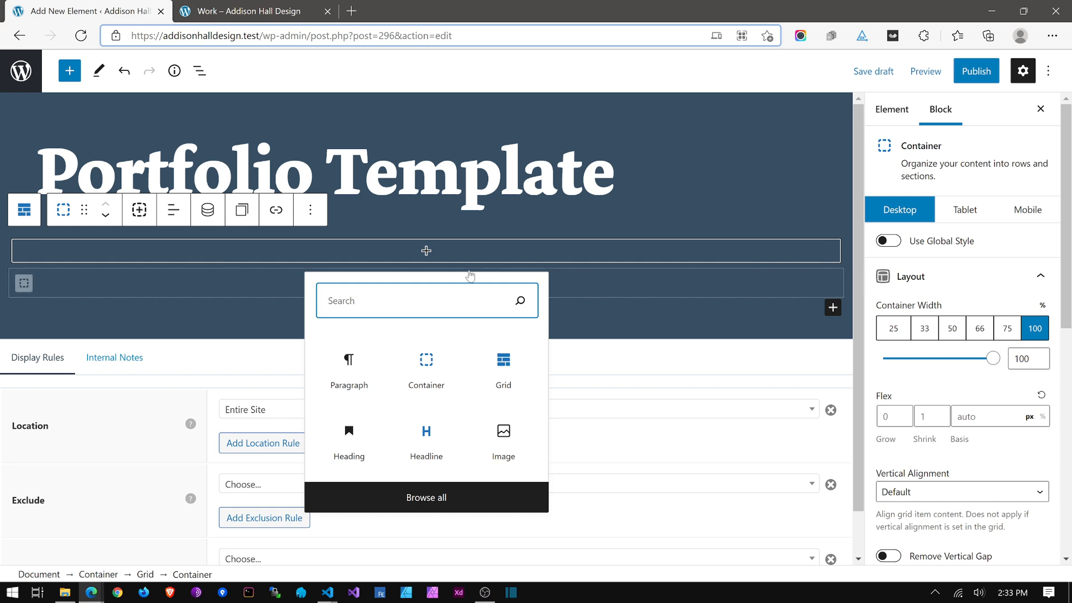
pyautogui.write('dyan')
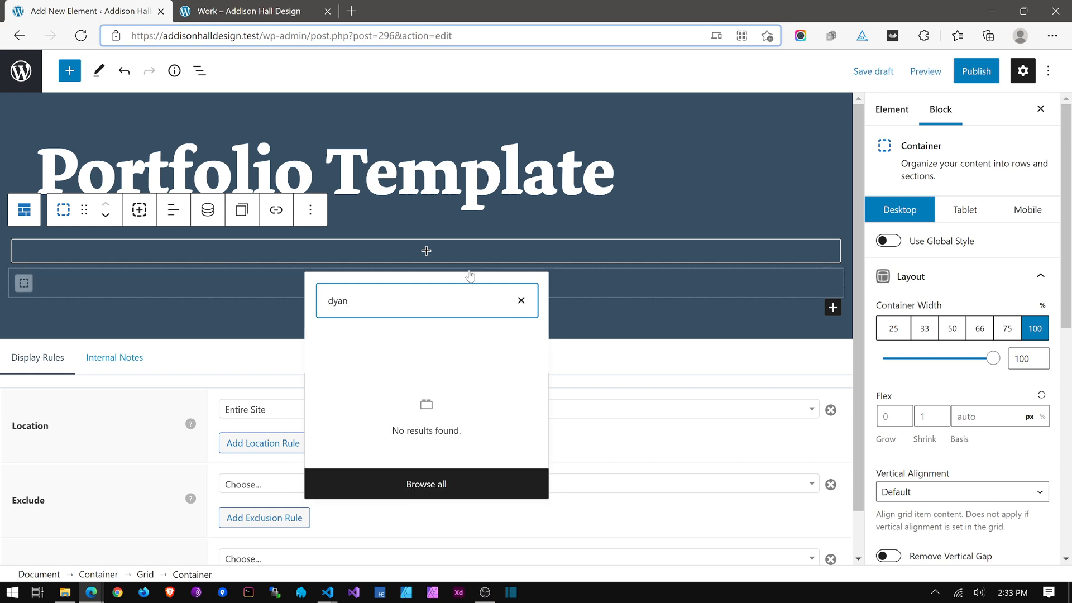
pyautogui.press('BackSpace')
pyautogui.press('BackSpace')
pyautogui.write('nam')
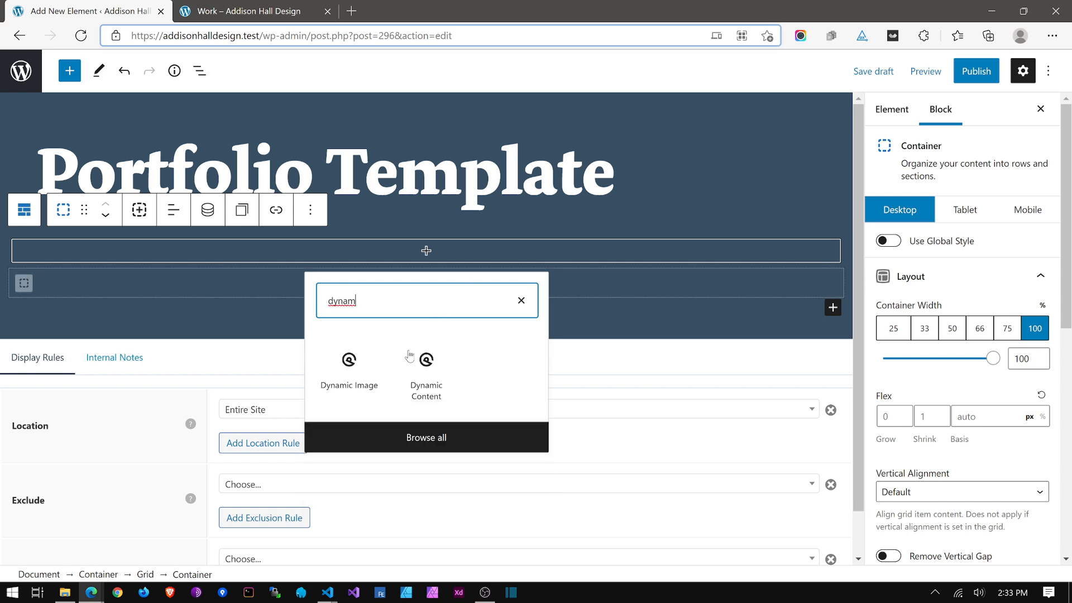
pyautogui.click(368, 371)
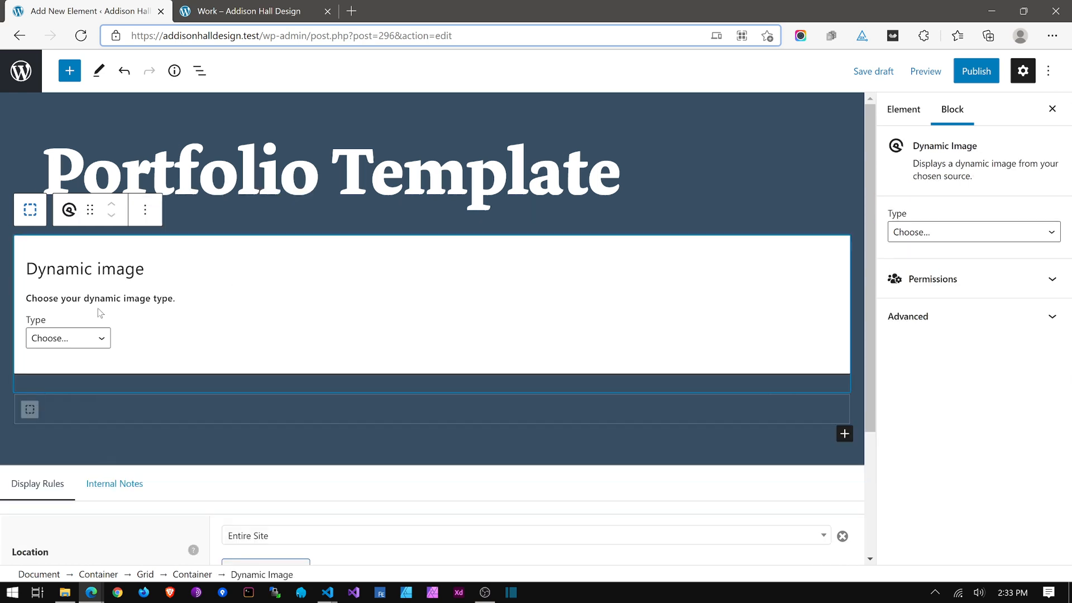
pyautogui.click(62, 341)
pyautogui.click(66, 385)
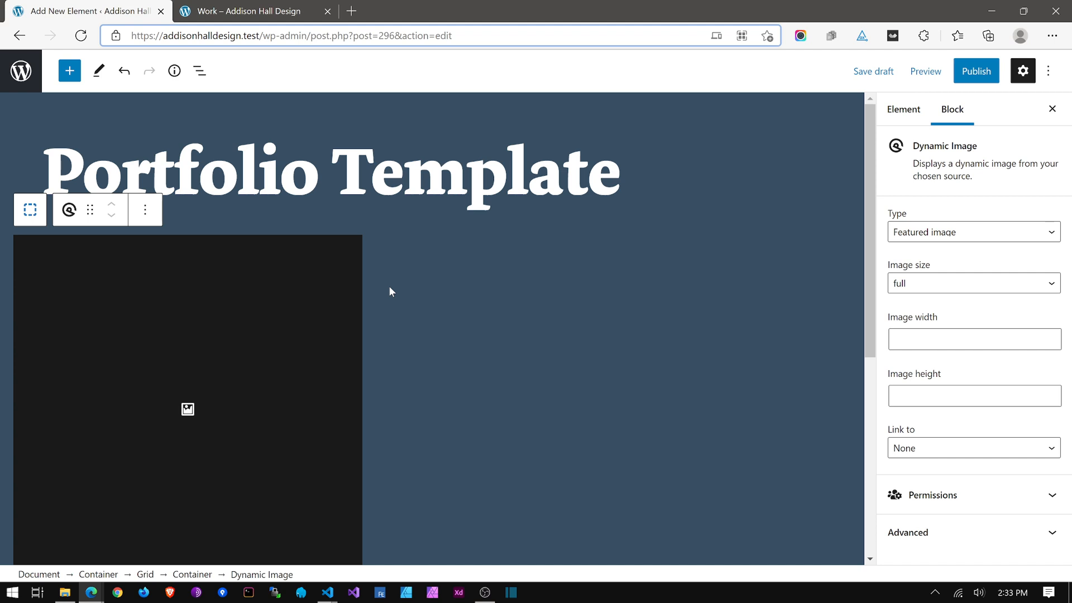
# Step: Insert a Grid block with two equal columns in the empty container below the featured image
pyautogui.scroll(-3, 369, 291)
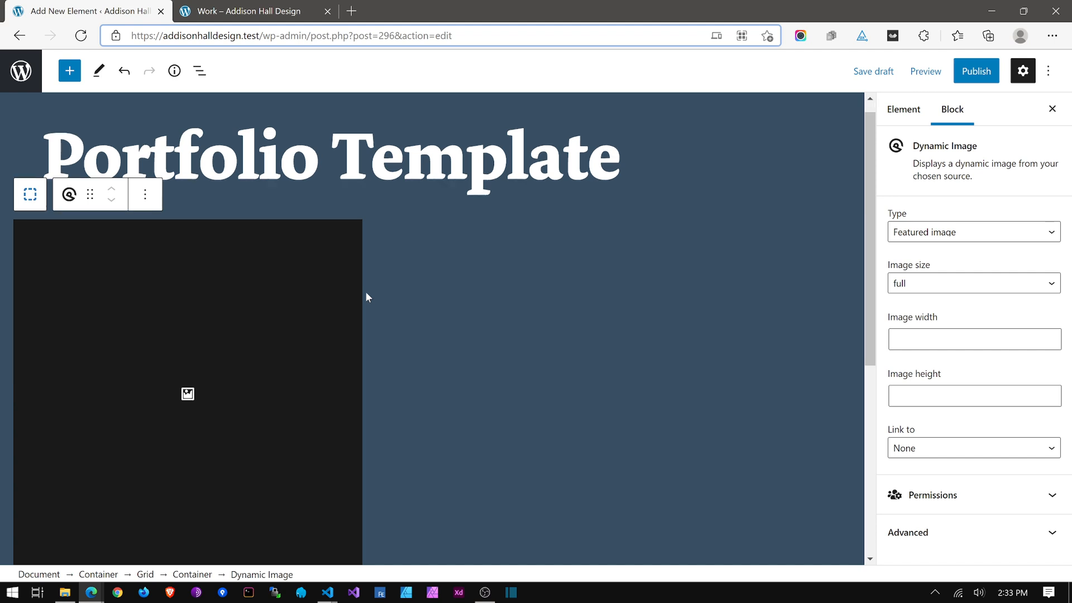
pyautogui.scroll(-1, 300, 382)
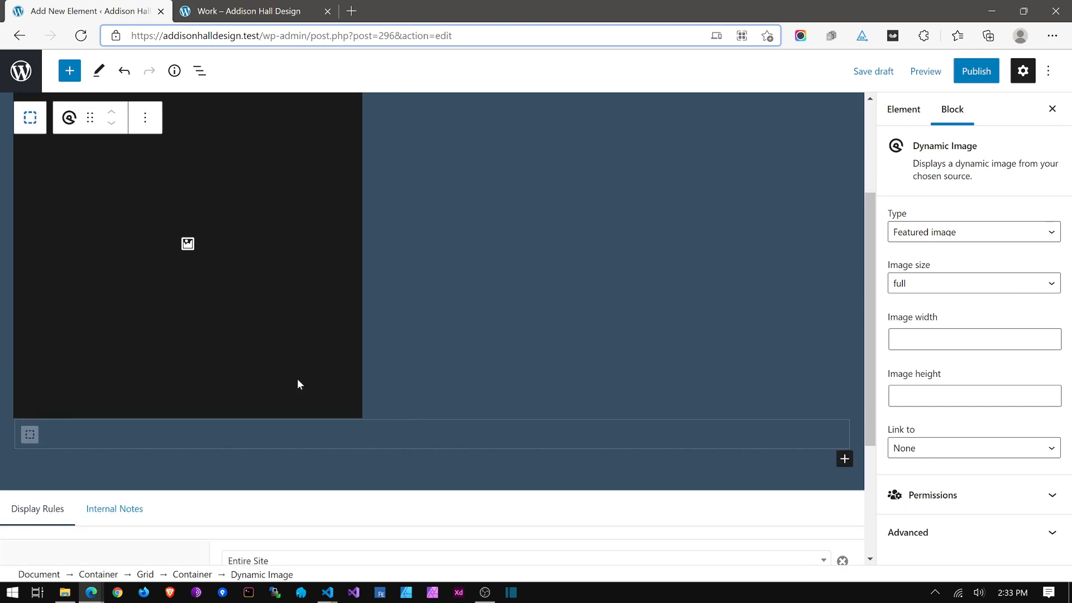
pyautogui.click(147, 443)
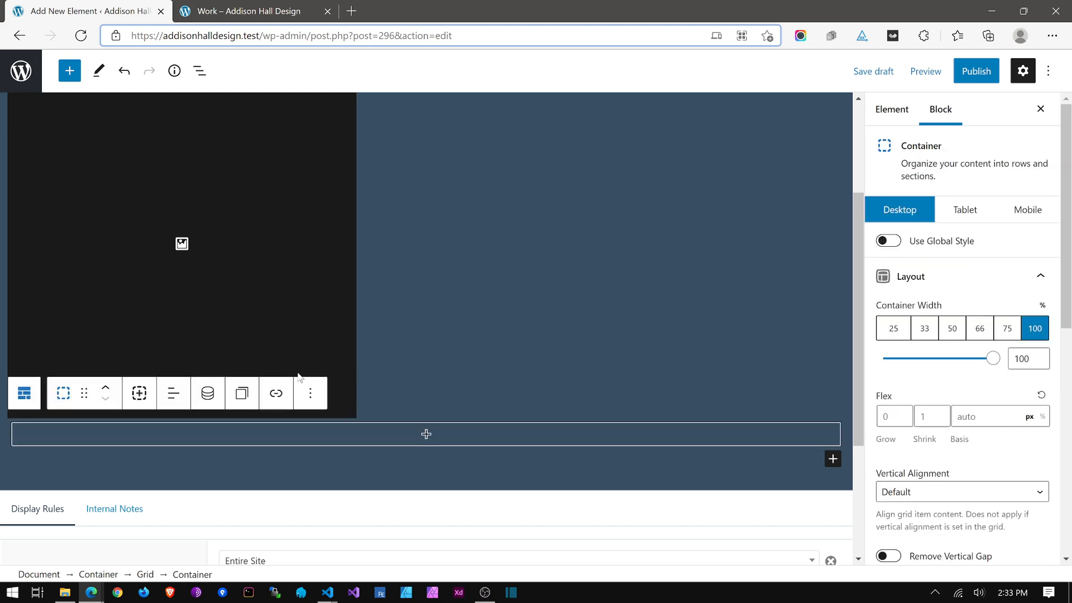
pyautogui.click(124, 431)
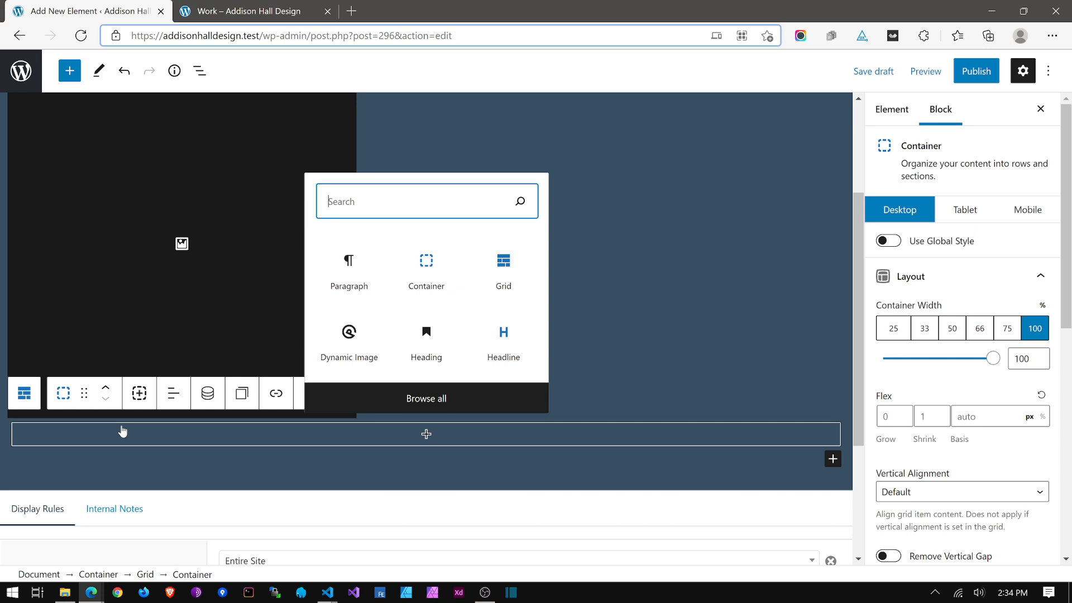
pyautogui.click(526, 260)
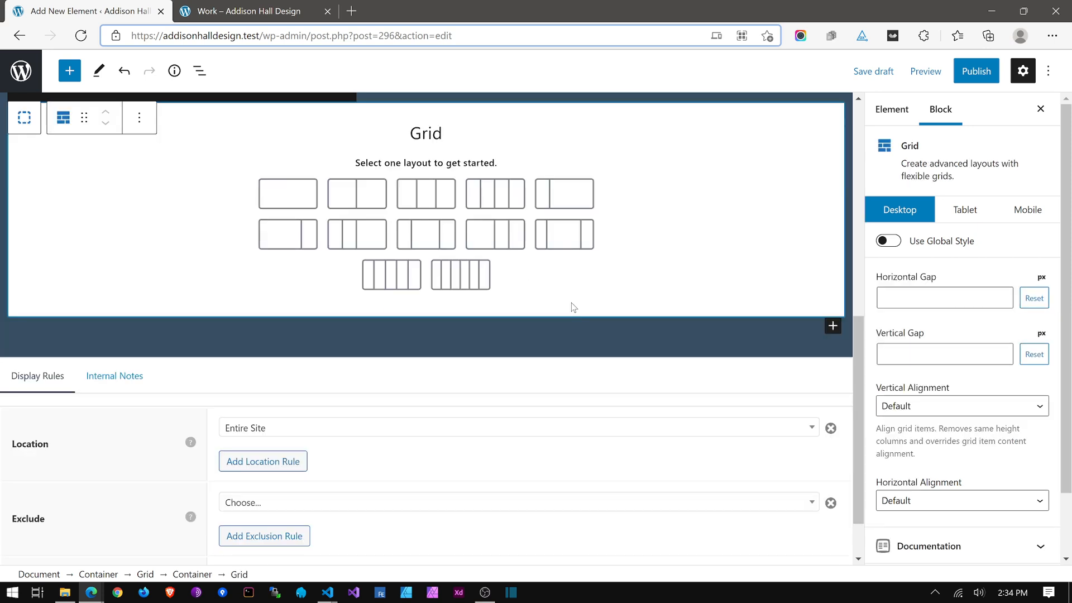
pyautogui.click(351, 201)
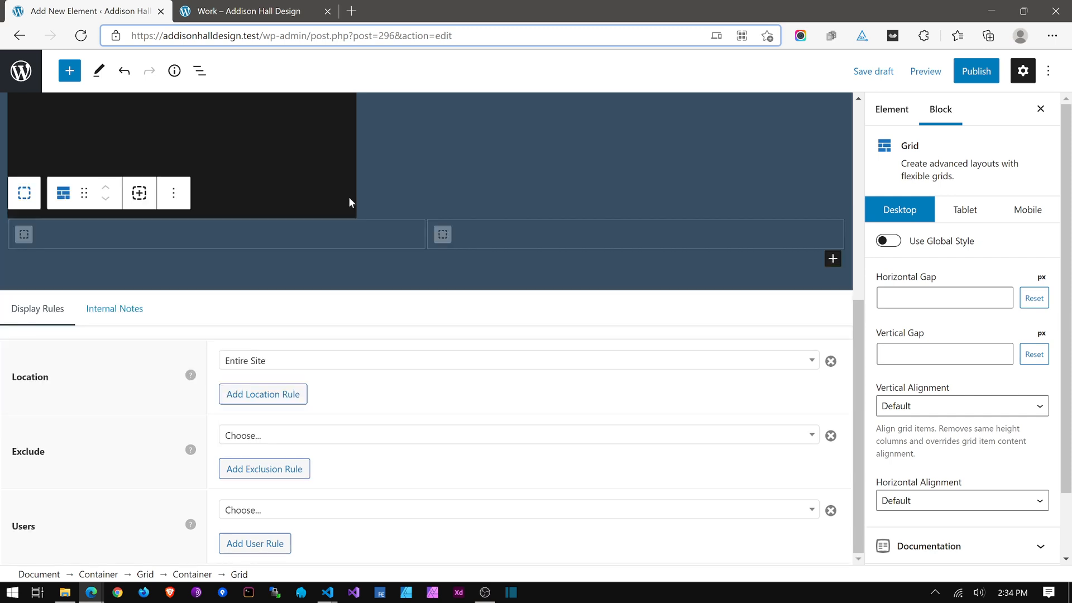
# Step: Set the horizontal gap of the two-column grid below the featured image to 20 px
pyautogui.click(191, 241)
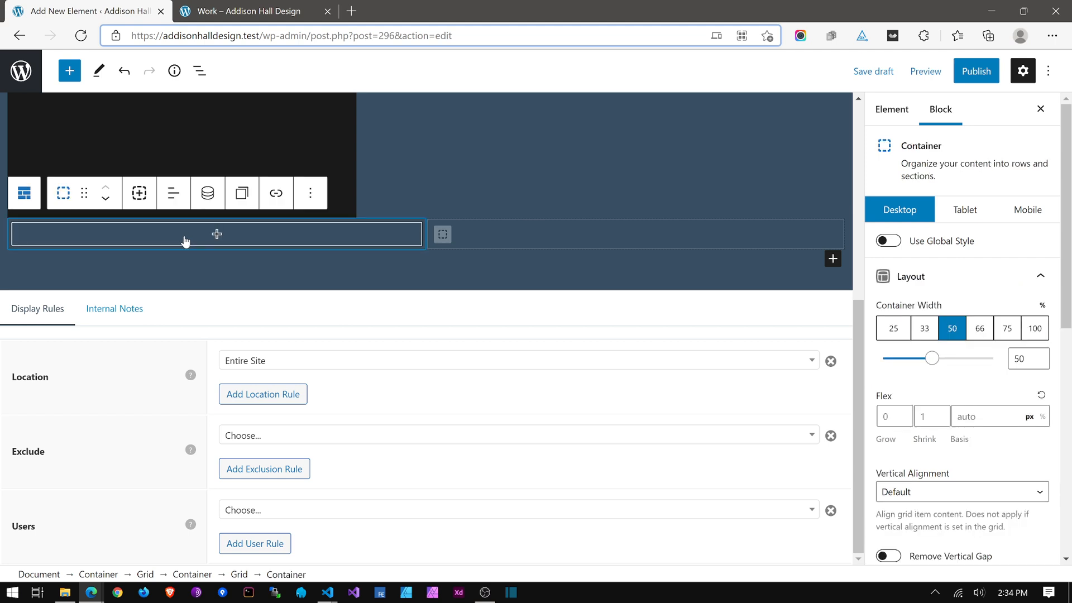
pyautogui.click(23, 199)
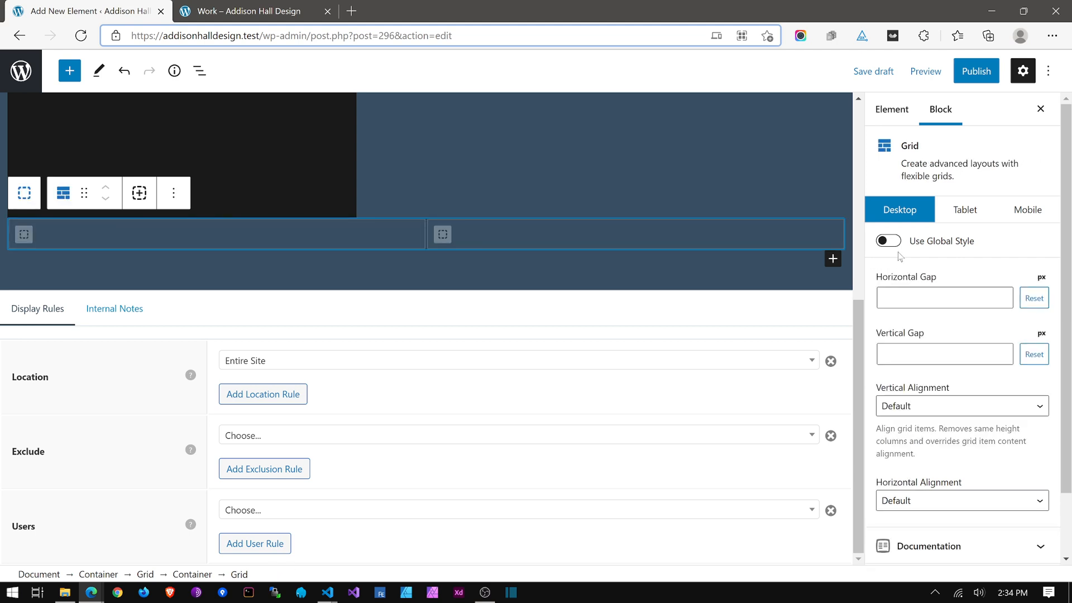
pyautogui.click(915, 306)
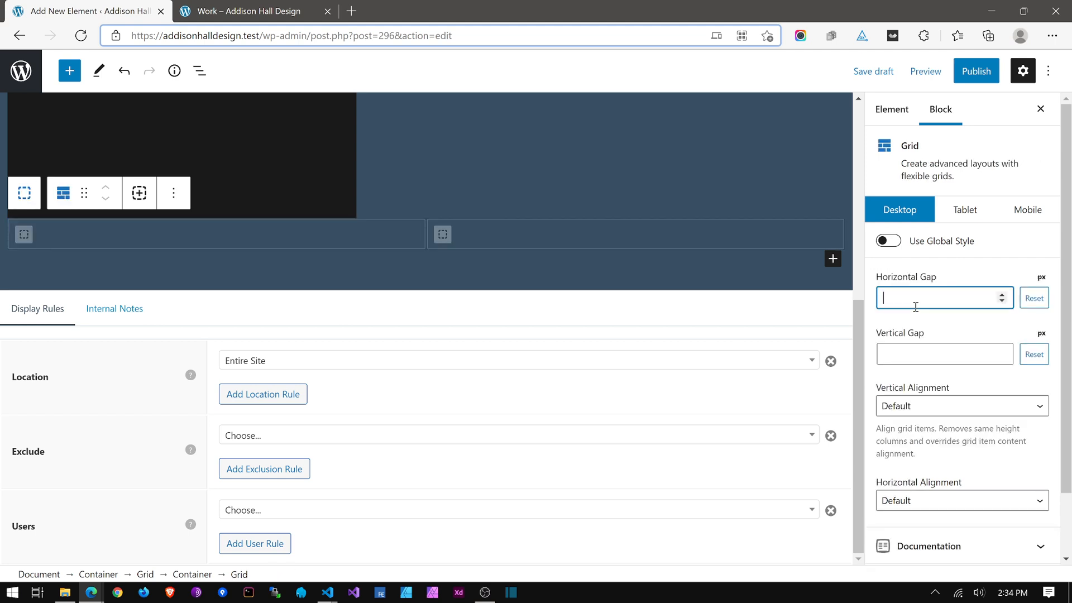
pyautogui.write('20')
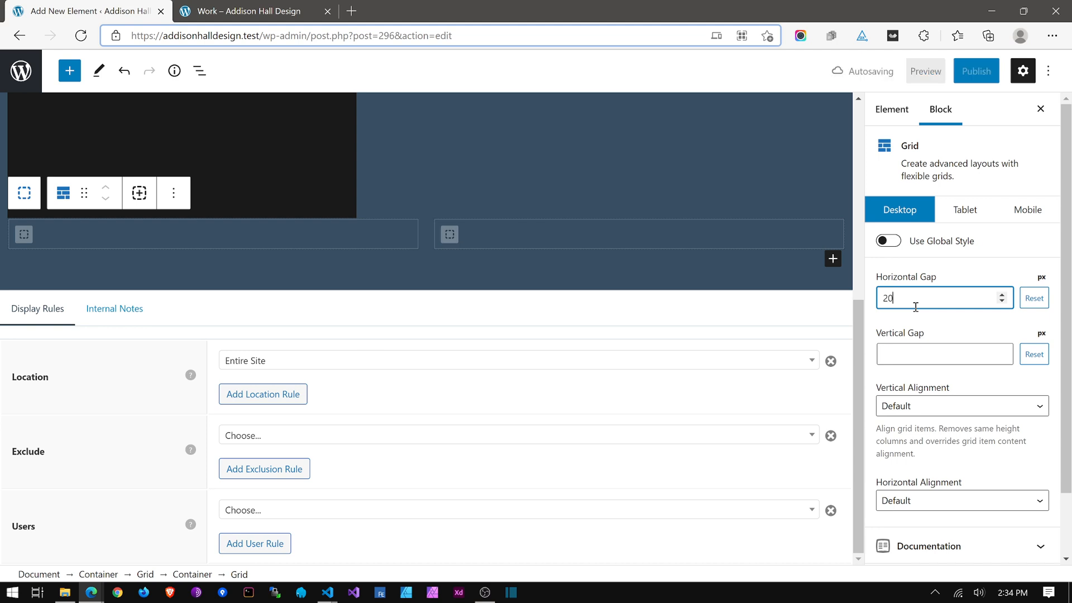
# Step: Insert a Headline block in the grid's first column and set its dynamic text to the post meta field portfolio_website_url
pyautogui.click(82, 241)
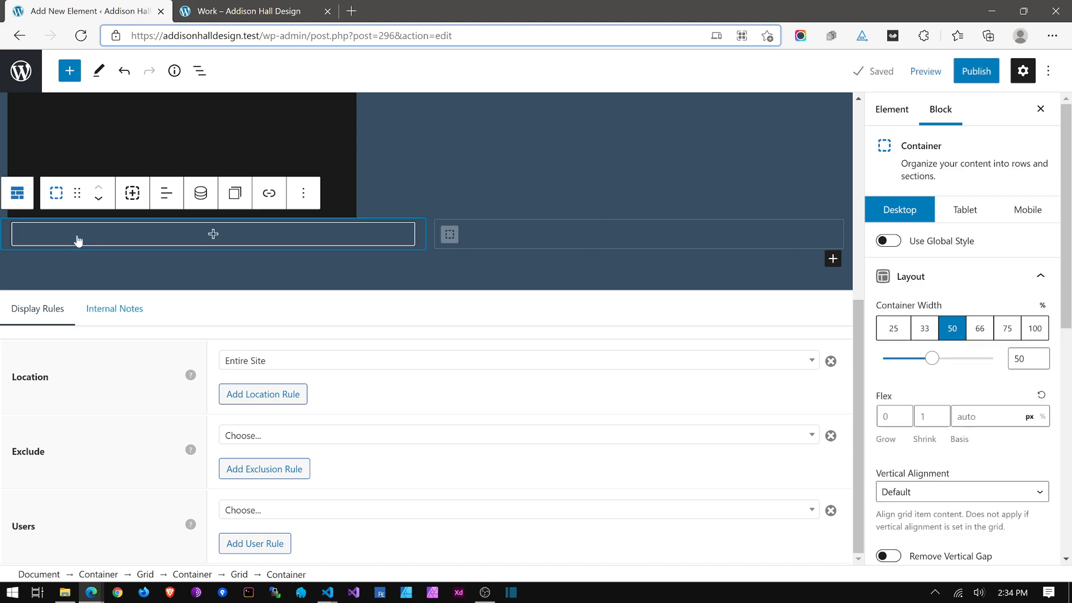
pyautogui.click(82, 241)
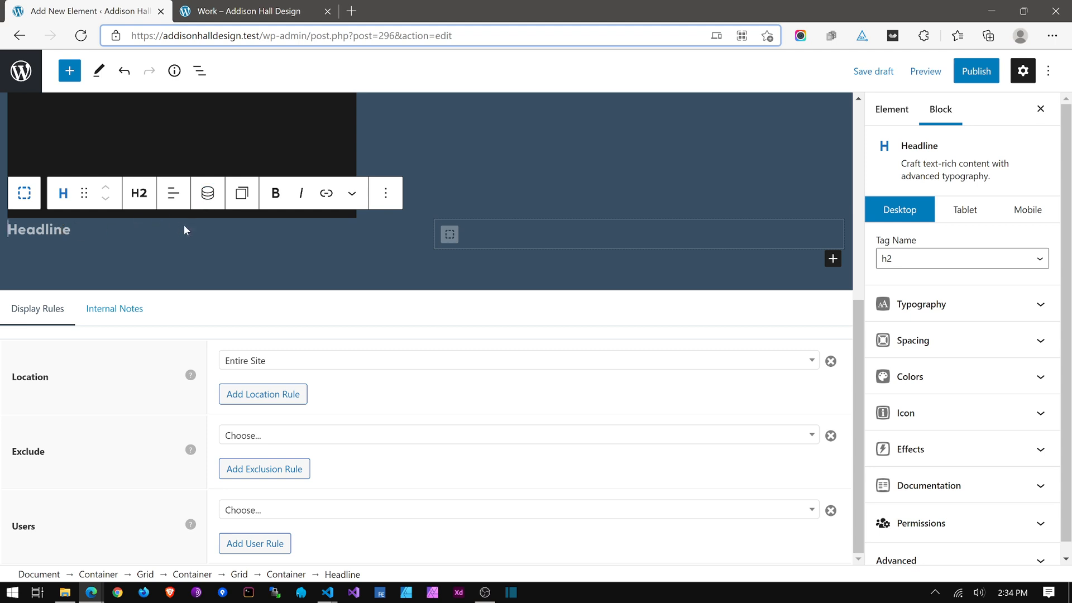
pyautogui.click(203, 199)
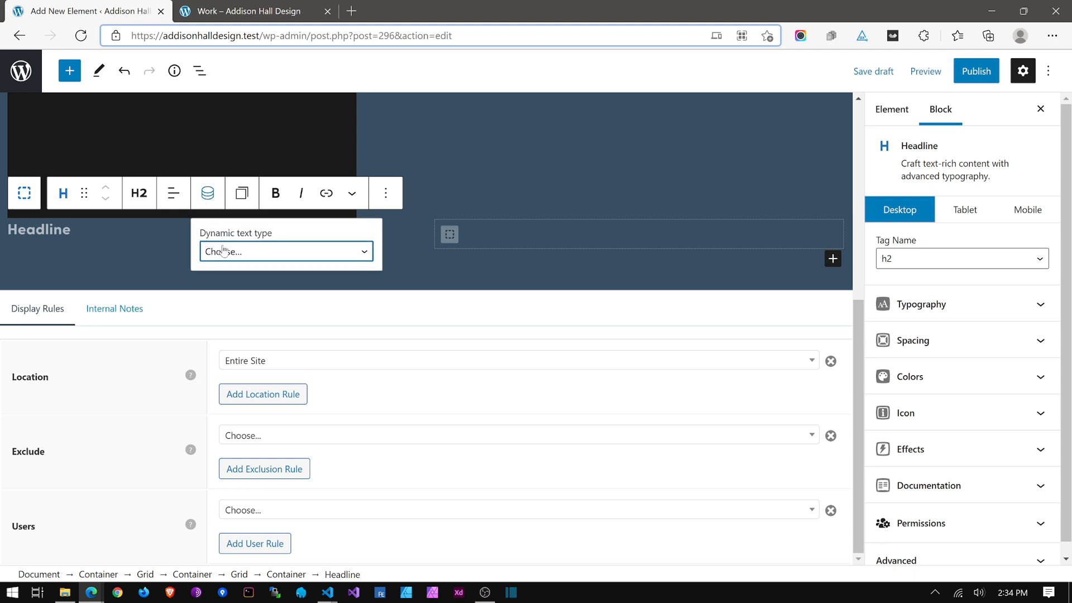
pyautogui.click(224, 250)
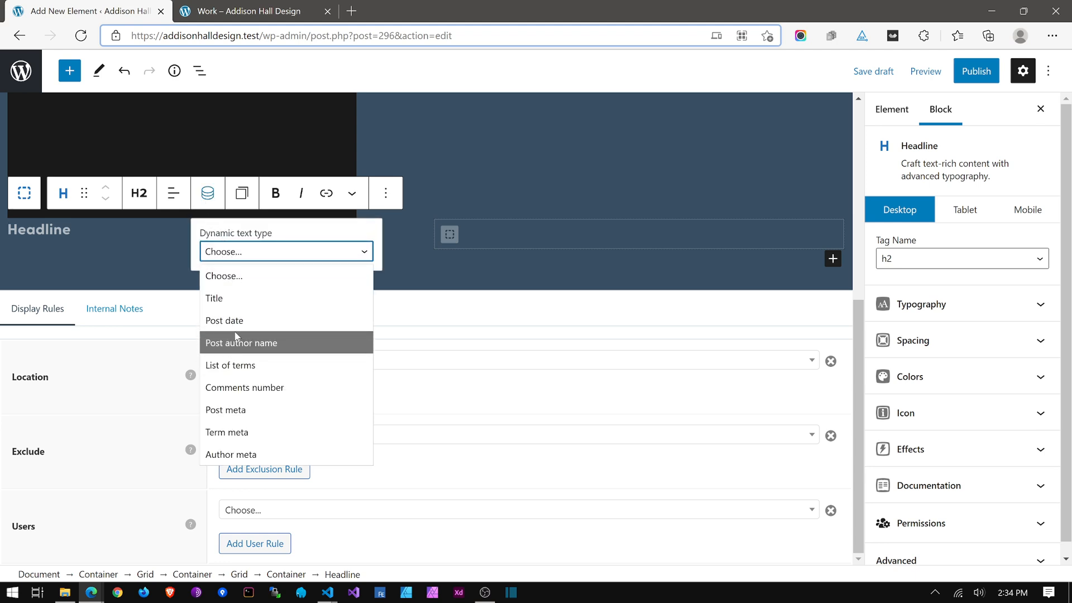
pyautogui.click(241, 410)
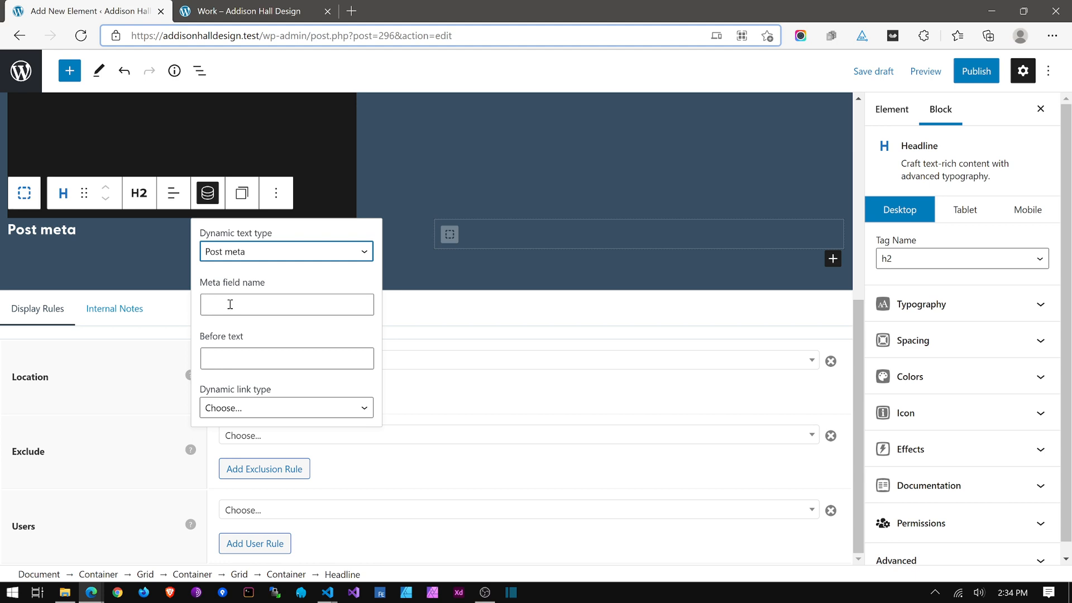
pyautogui.click(230, 304)
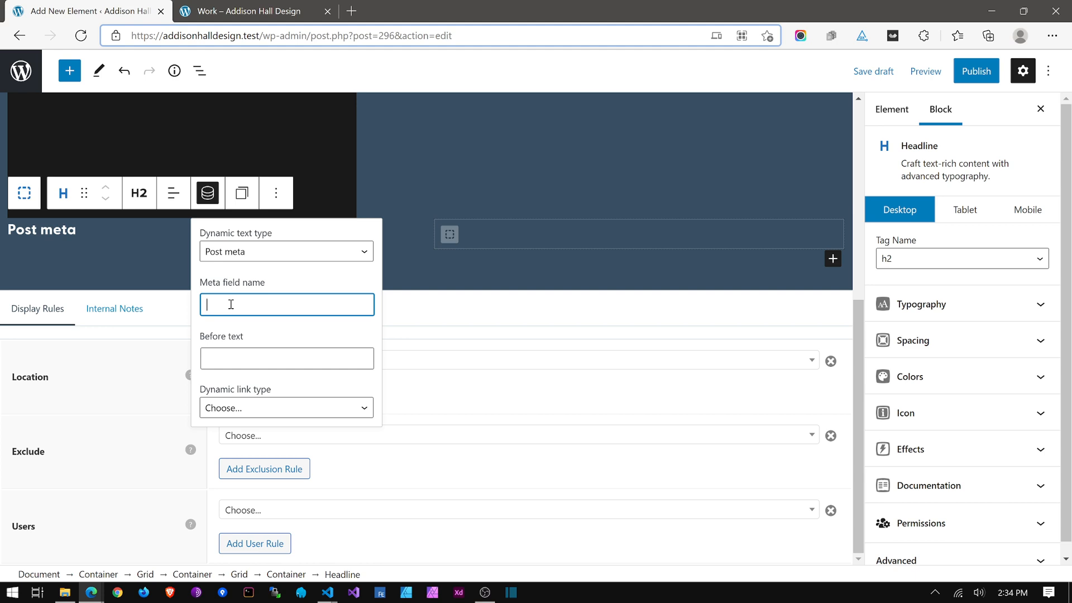
pyautogui.write('portfolio_website_url')
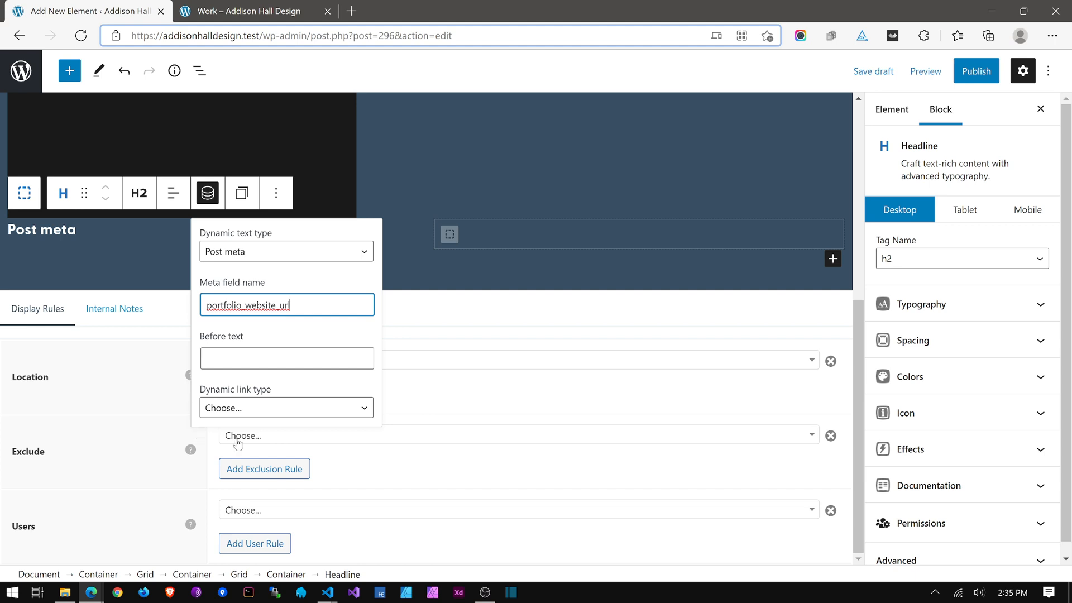
# Step: Make the headline's dynamic link the post meta field portfolio_website_url instead, and set its dynamic text type to Title
pyautogui.click(264, 410)
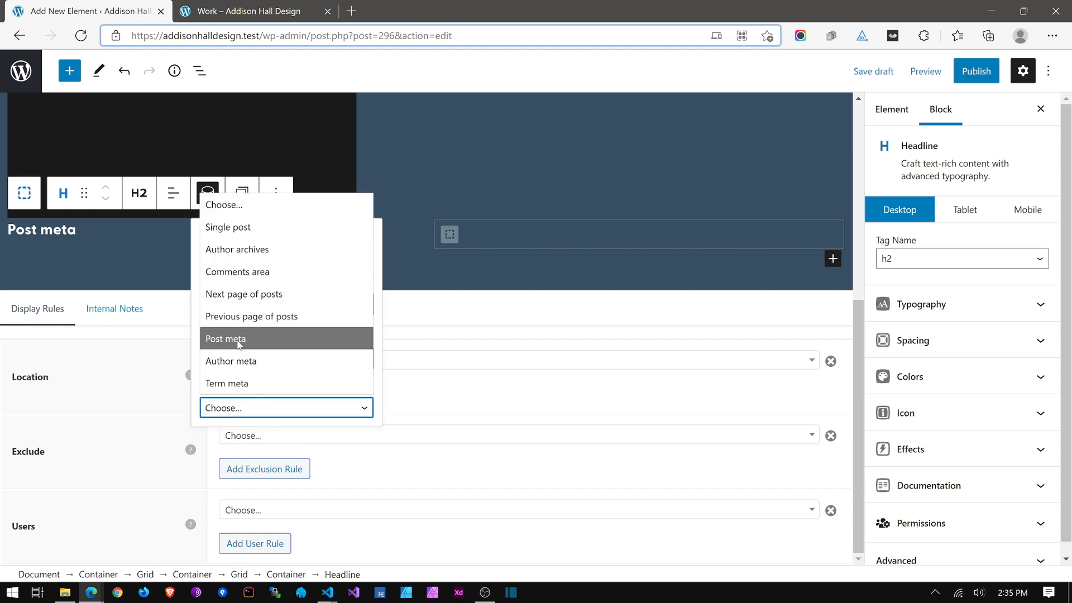
pyautogui.click(239, 341)
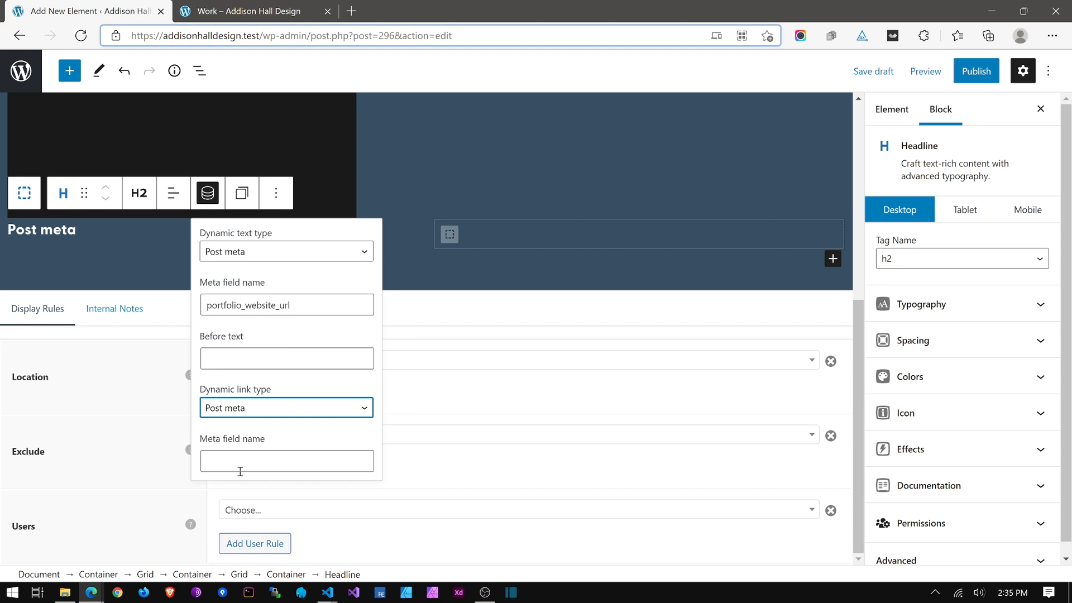
pyautogui.moveTo(290, 305); pyautogui.dragTo(203, 295)
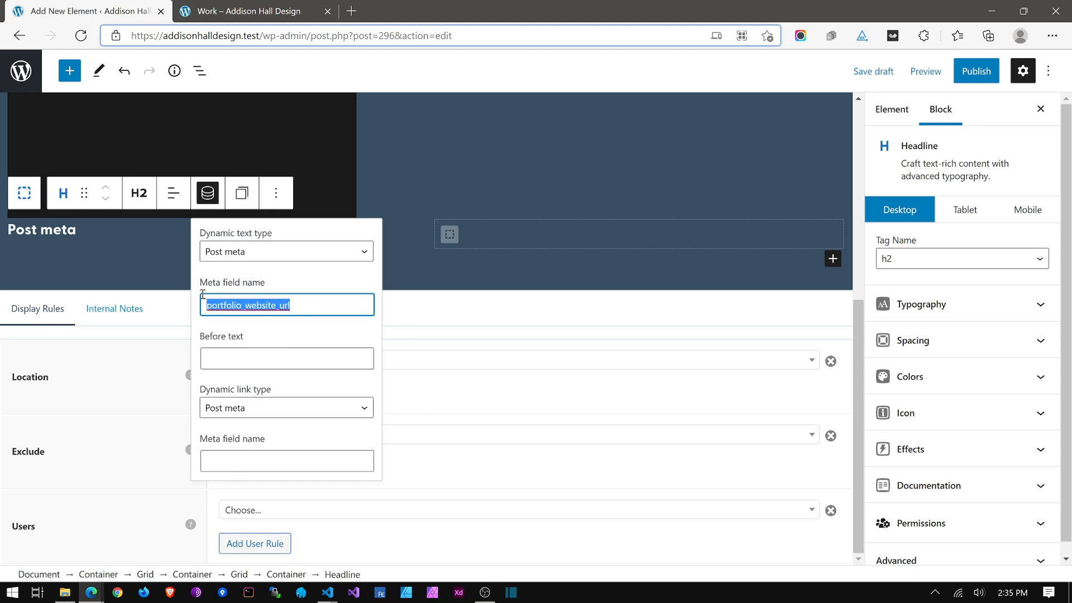
pyautogui.hotkey('ctrl', 'x')
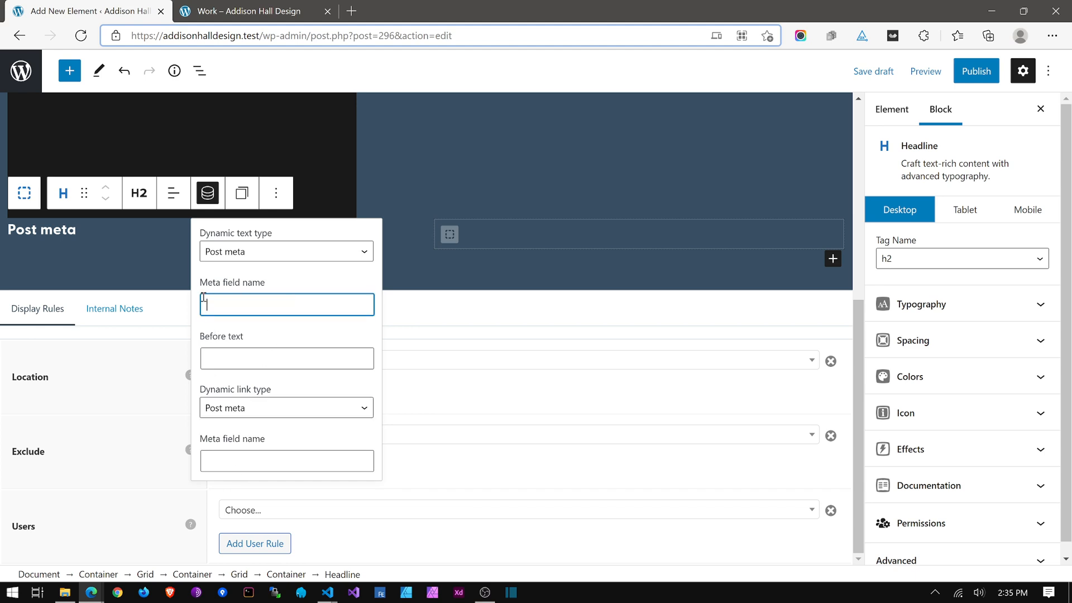
pyautogui.click(221, 468)
pyautogui.hotkey('ctrl', 'v')
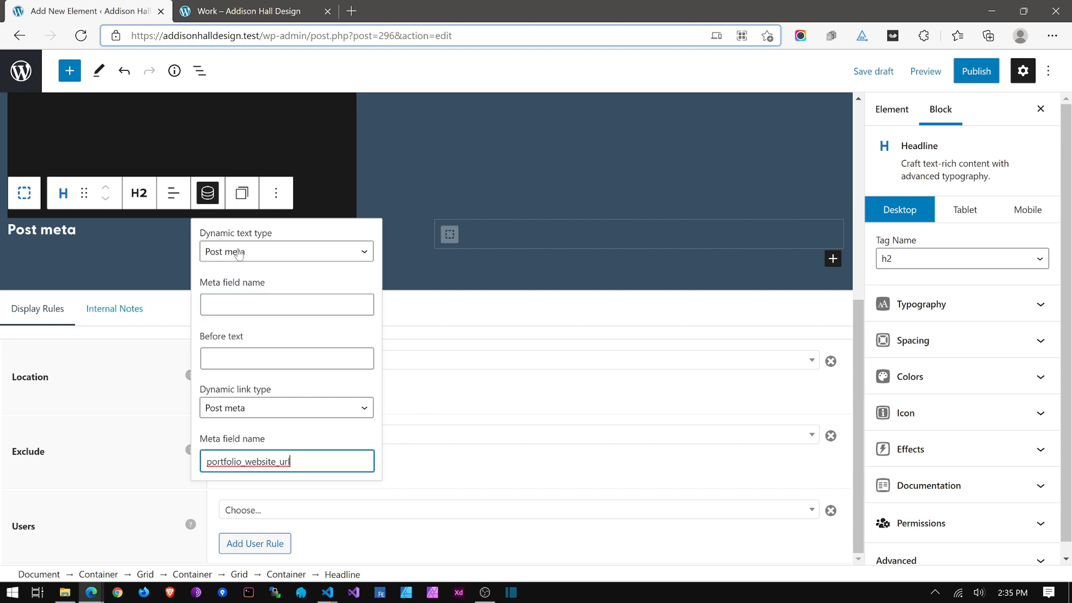
pyautogui.click(239, 254)
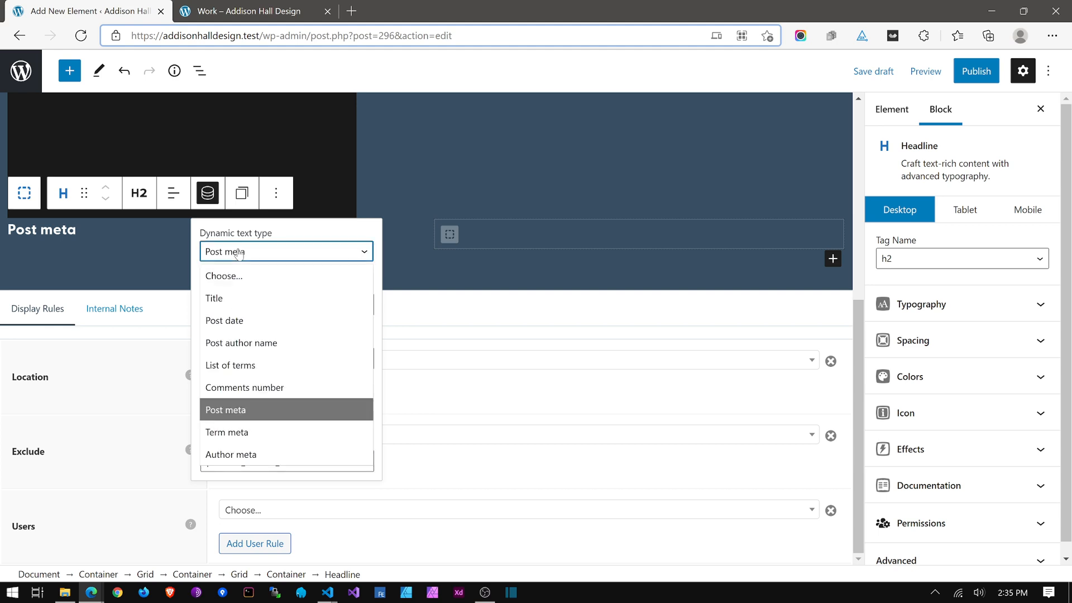
pyautogui.click(232, 299)
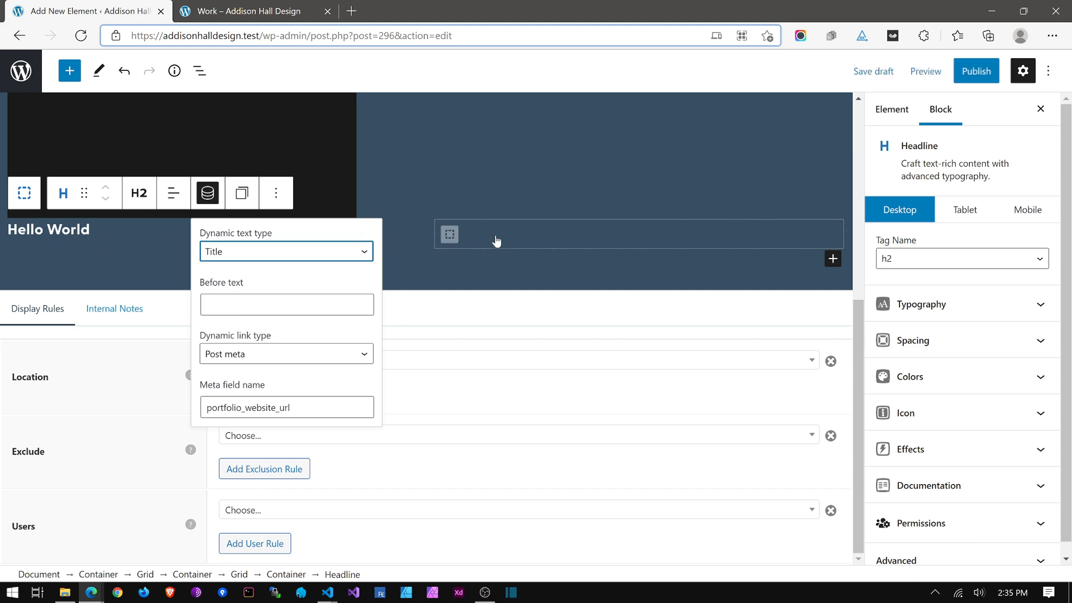
# Step: Insert a Shortcode block in the empty second column beside the headline
pyautogui.click(520, 240)
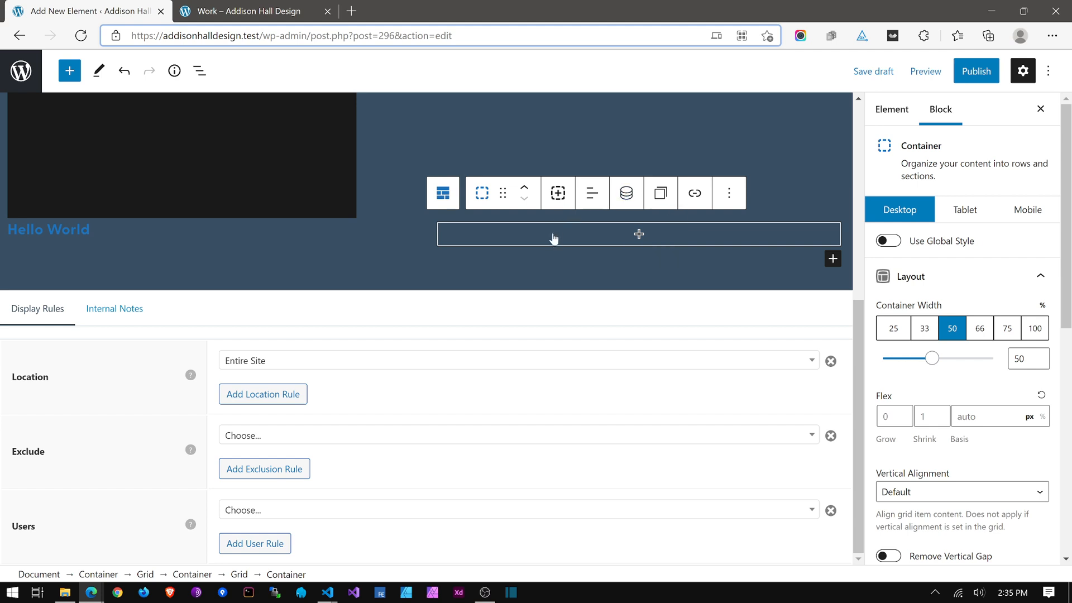
pyautogui.click(553, 239)
pyautogui.write('/')
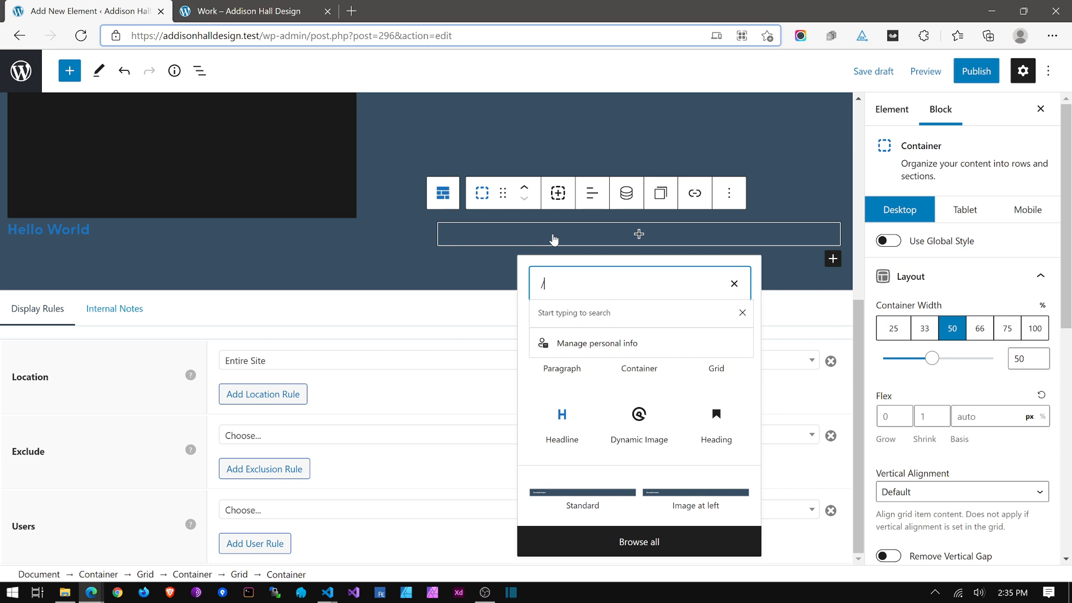
pyautogui.write('shor')
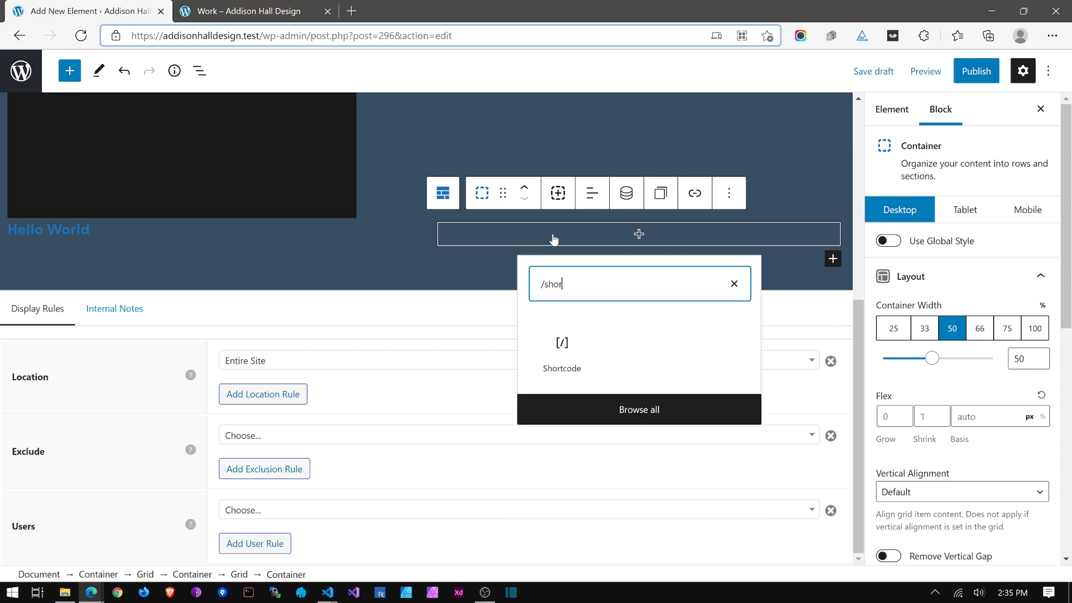
pyautogui.press('Tab')
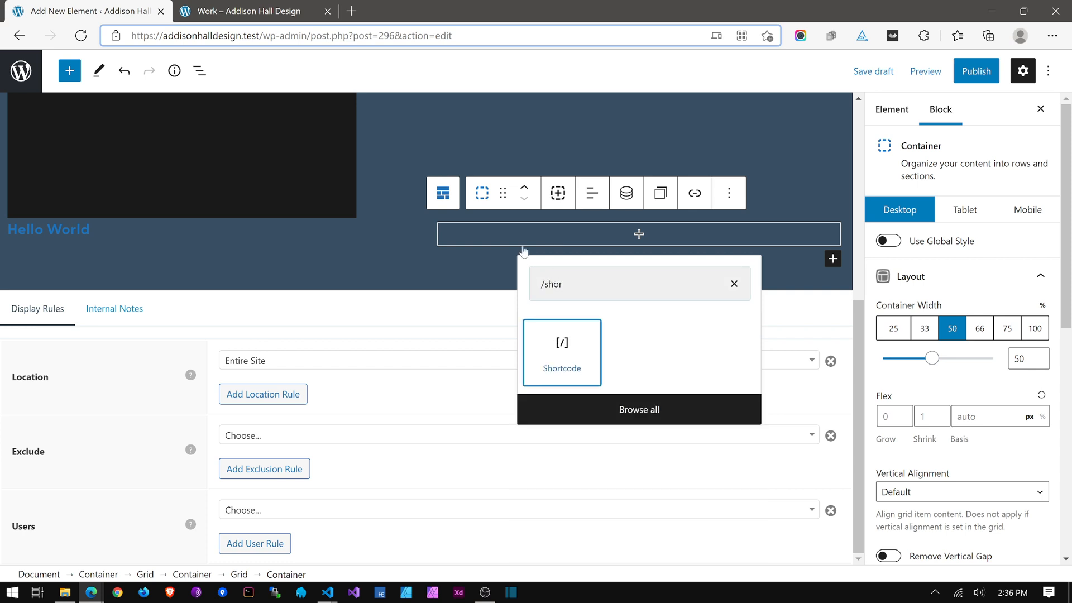
pyautogui.press('Return')
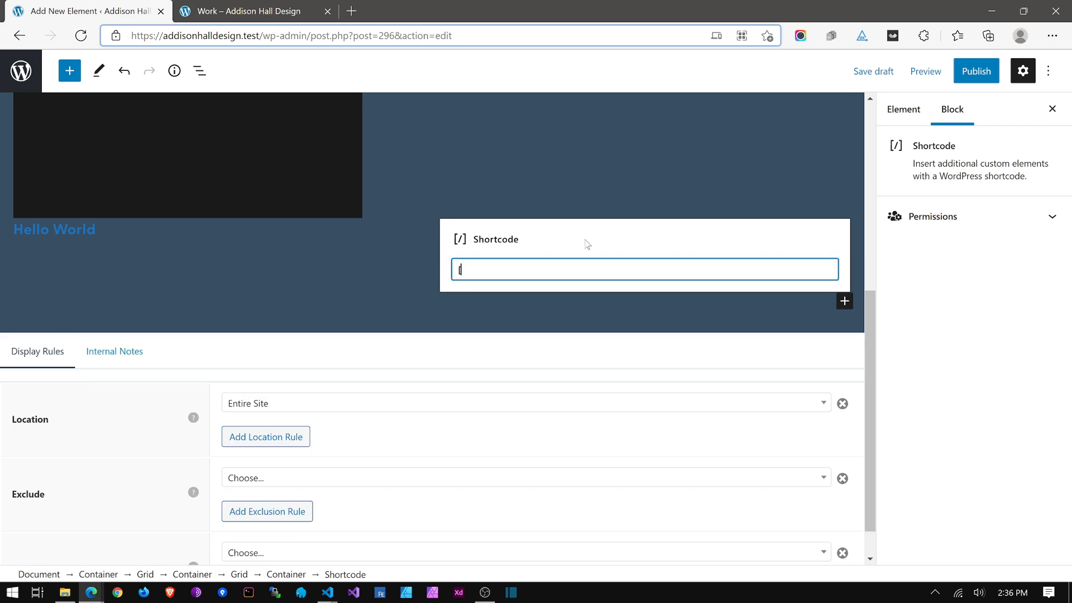
# Step: Enter [acf field_name="portfolio_brief_description"] as the shortcode in the second column
pyautogui.write('[acf ')
pyautogui.write('fid')
pyautogui.write('eld_name')
pyautogui.write('=')
pyautogui.write('"proft')
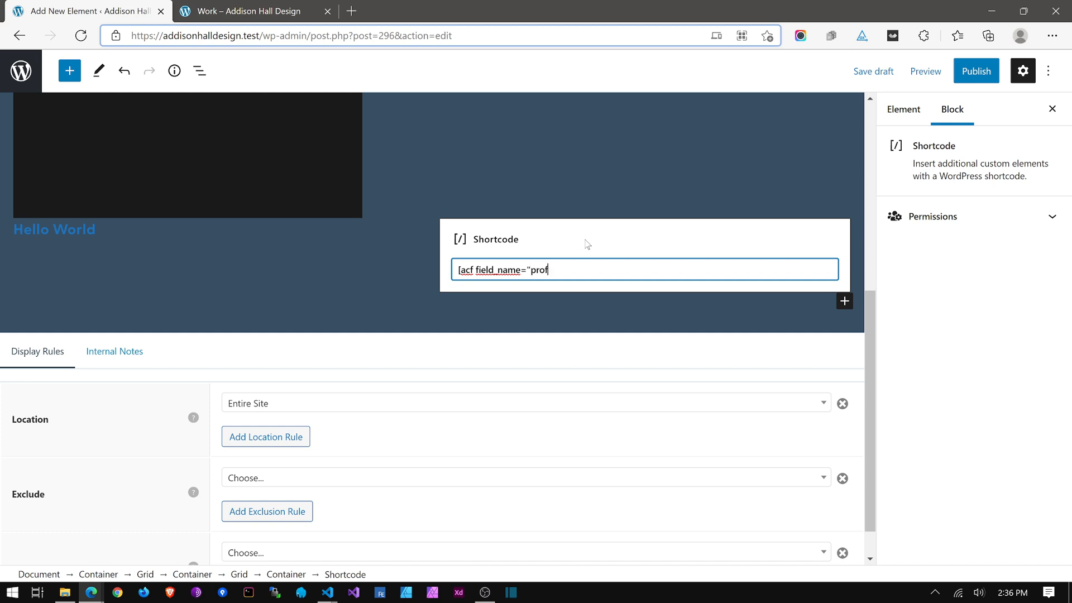
pyautogui.press('BackSpace')
pyautogui.press('BackSpace')
pyautogui.press('BackSpace')
pyautogui.press('BackSpace')
pyautogui.write('of')
pyautogui.write('tfolio_b')
pyautogui.write('rief_des')
pyautogui.write('cri')
pyautogui.write('ption"')
pyautogui.write(']')
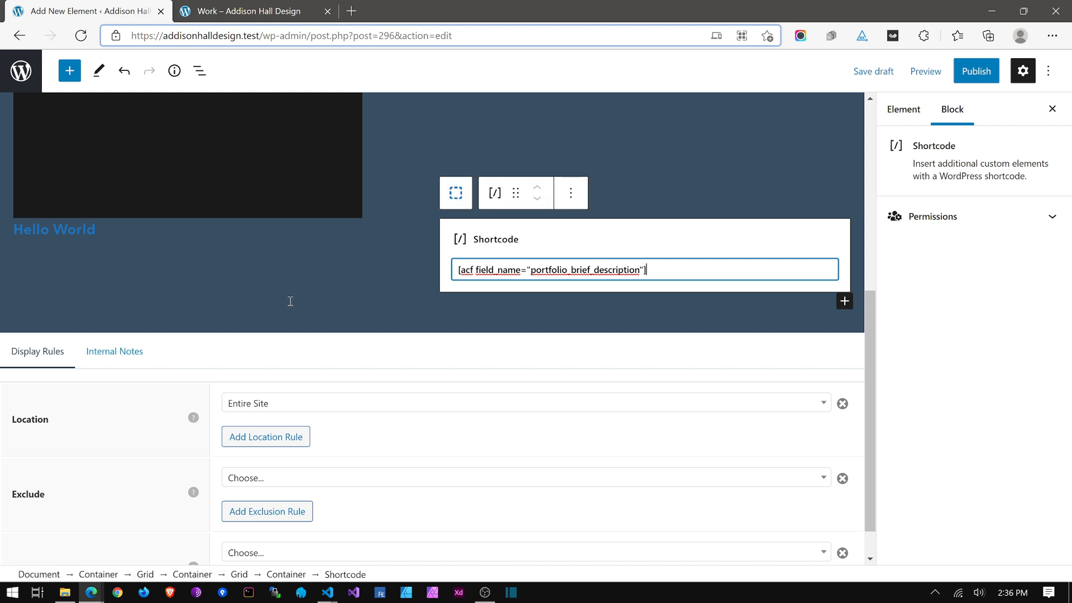
# Step: Publish the element and return to the Elements list
pyautogui.click(290, 301)
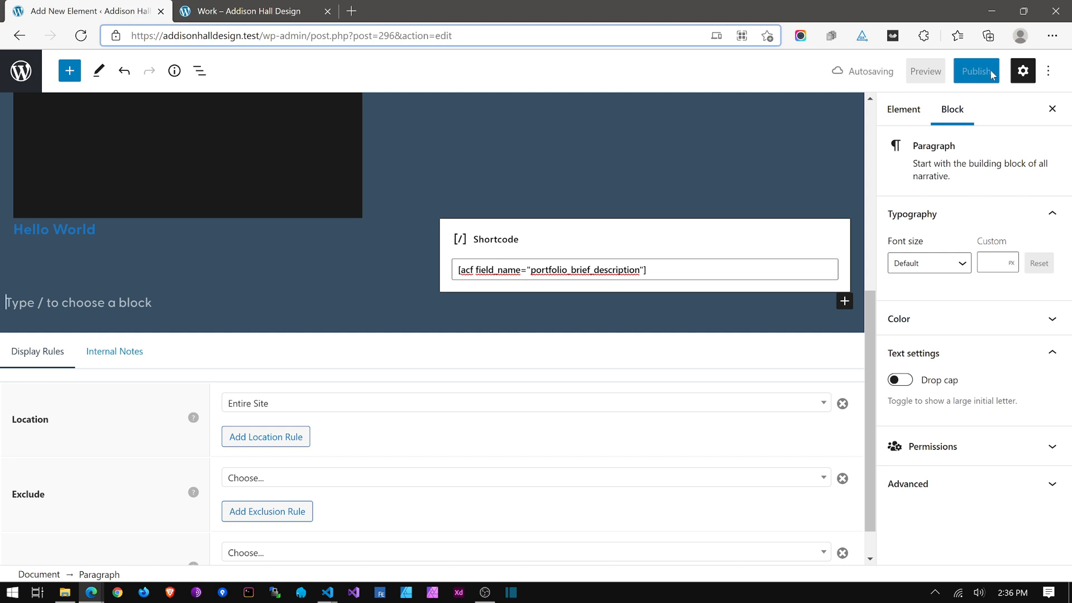
pyautogui.click(992, 77)
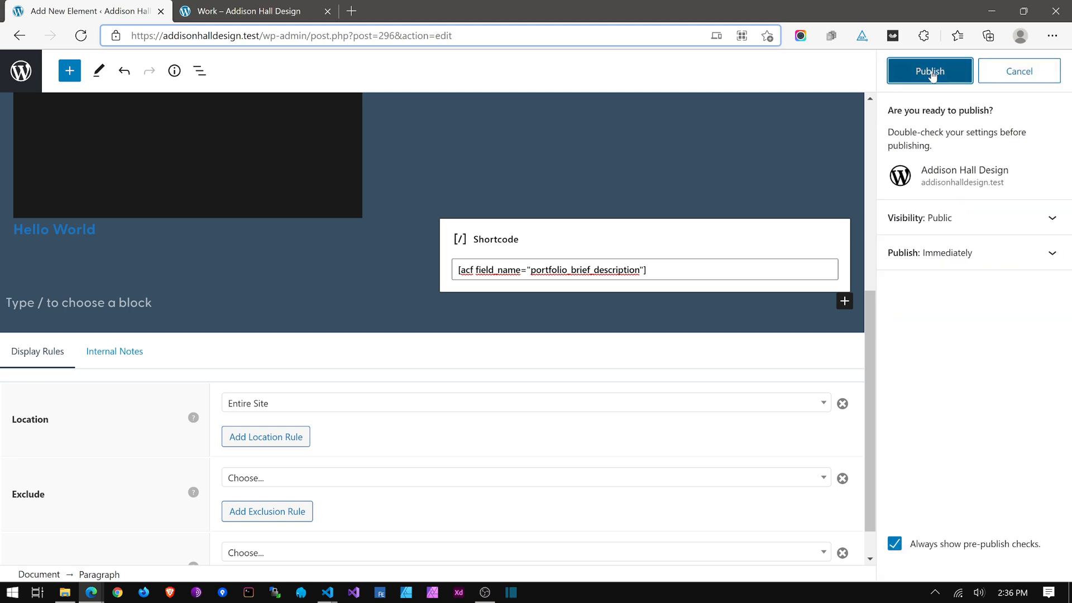
pyautogui.click(930, 70)
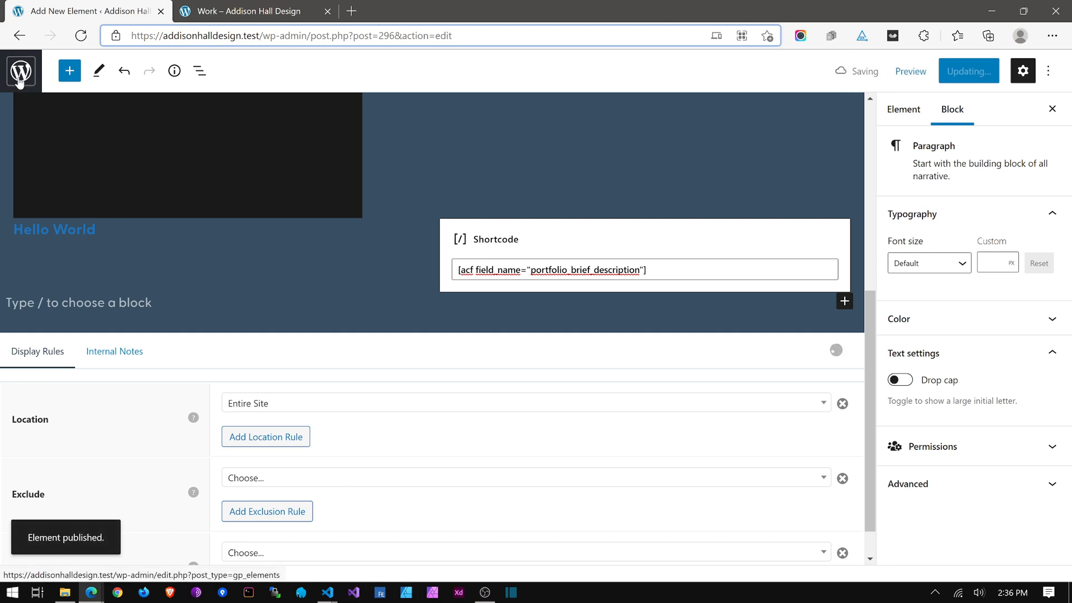
pyautogui.click(19, 78)
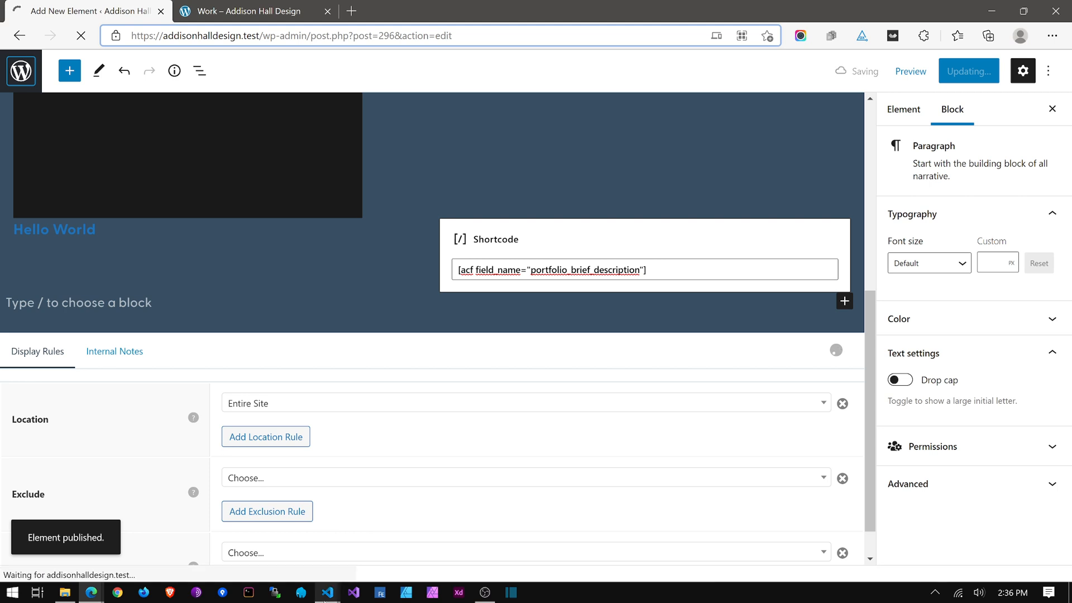
# Step: In Visual Studio Code, copy the [ahd_portfolio_output_hook class="custom-class-name" column_width="50"] example from the shortcodes.php comment and switch back to the browser
pyautogui.moveTo(326, 593)
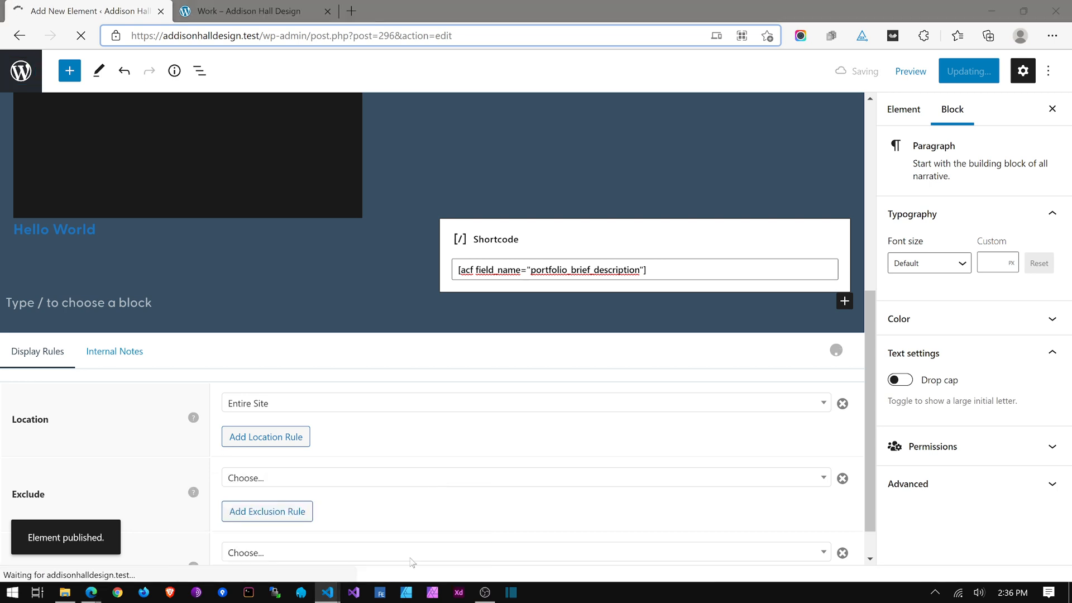
pyautogui.click(251, 525)
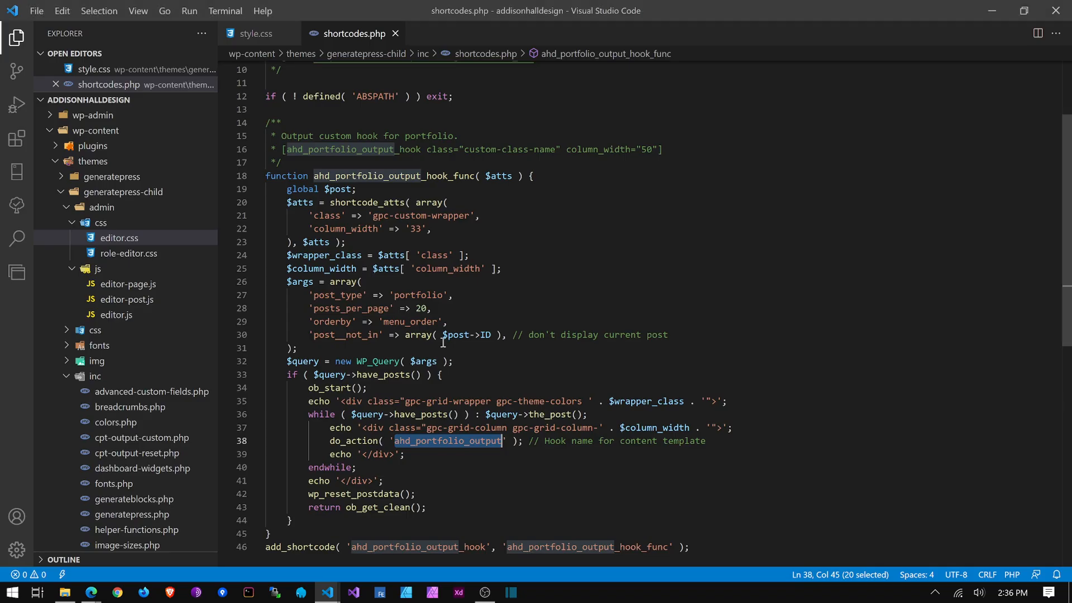
pyautogui.click(426, 144)
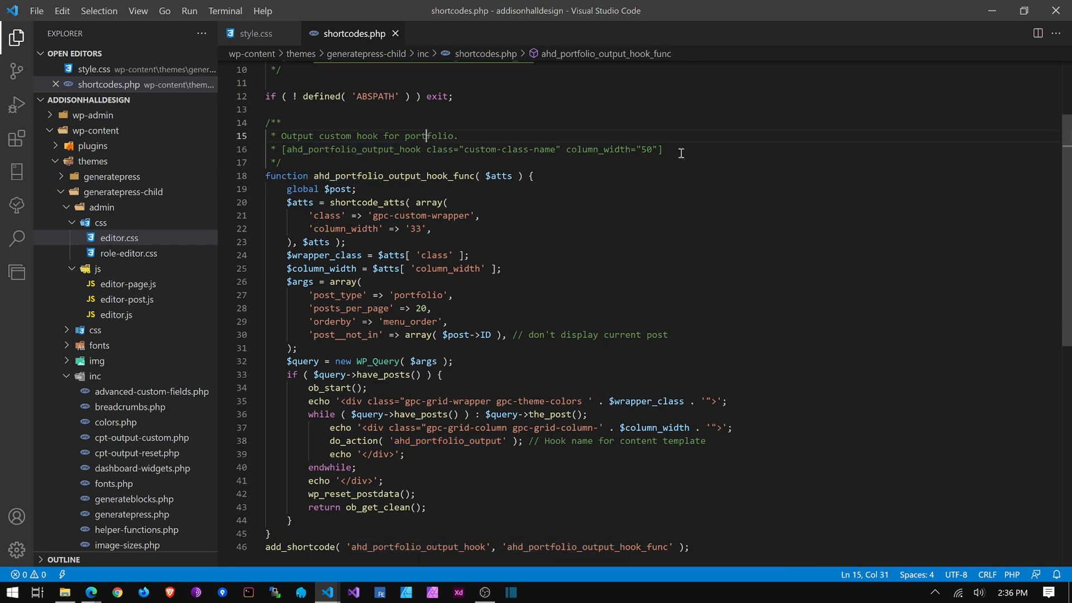
pyautogui.moveTo(685, 153); pyautogui.dragTo(291, 150)
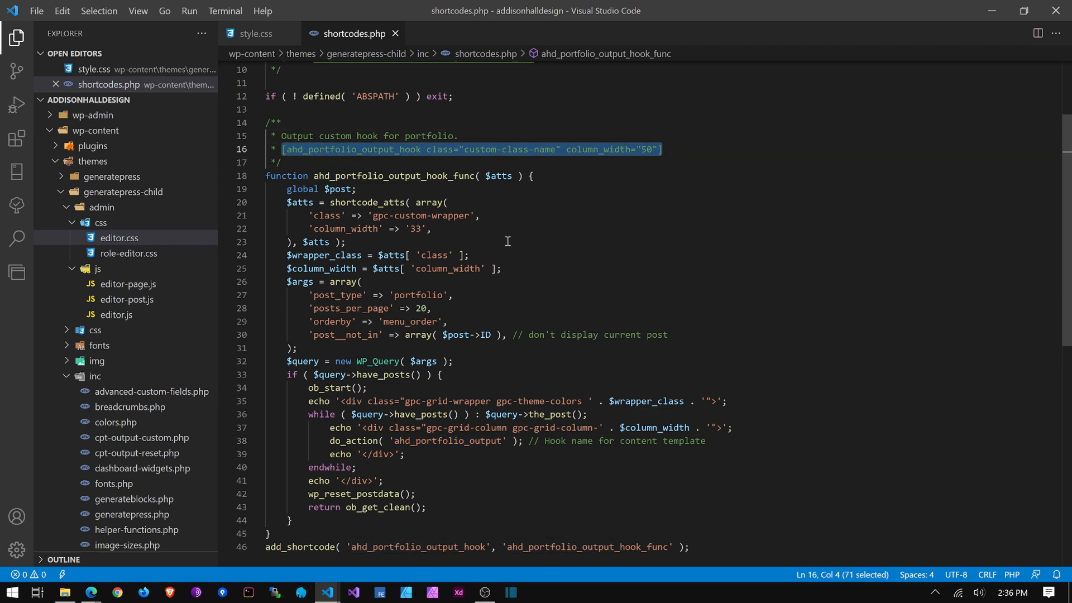
pyautogui.hotkey('alt', 'Tab')
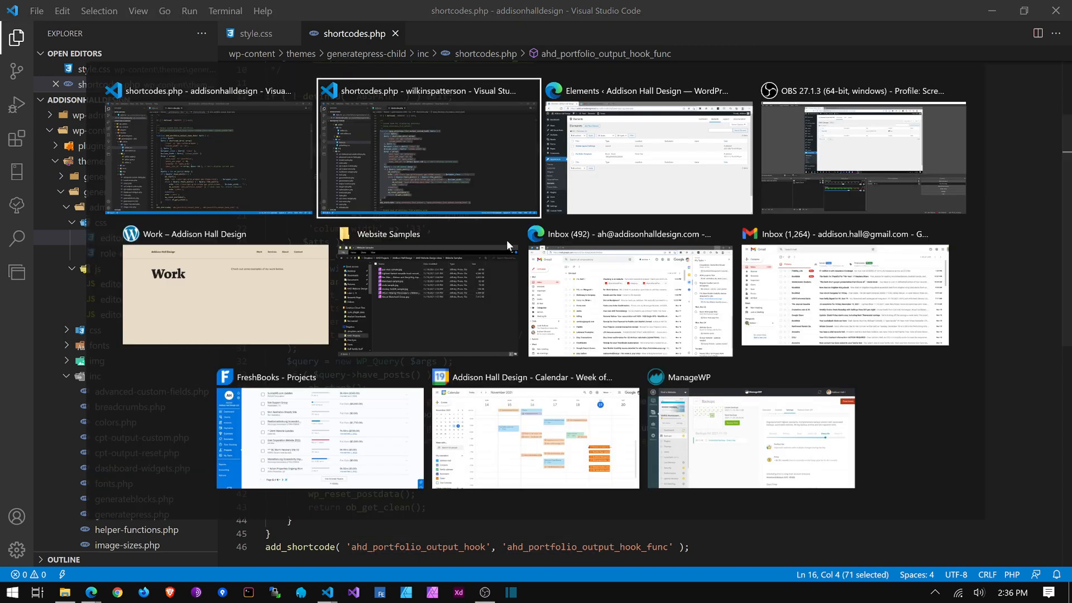
pyautogui.hotkey('alt', 'Tab')
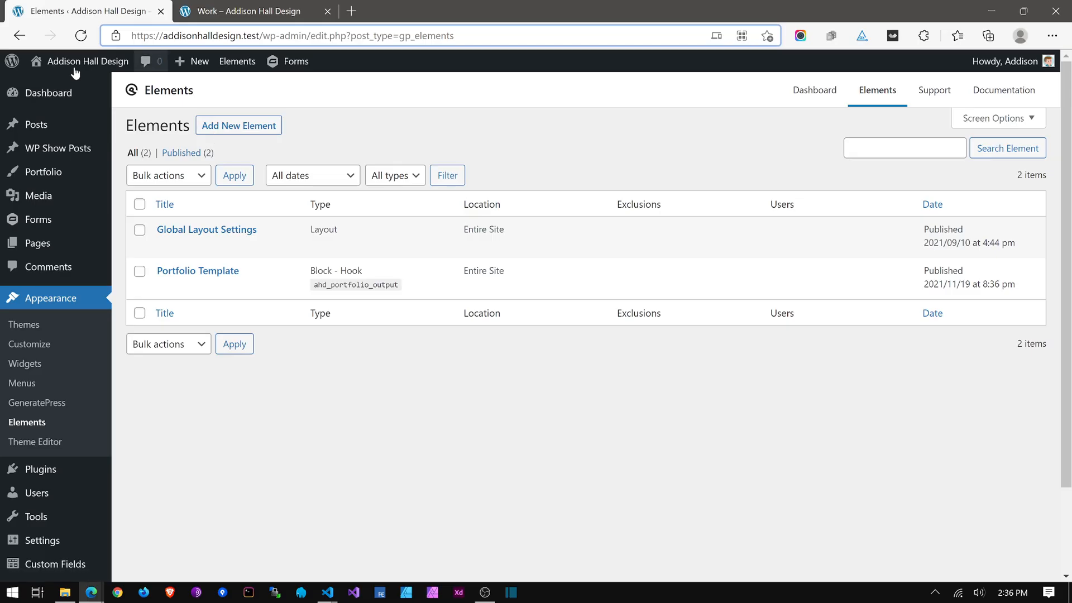
# Step: Open the Work page for editing and add a Container block below the page heading section
pyautogui.click(38, 242)
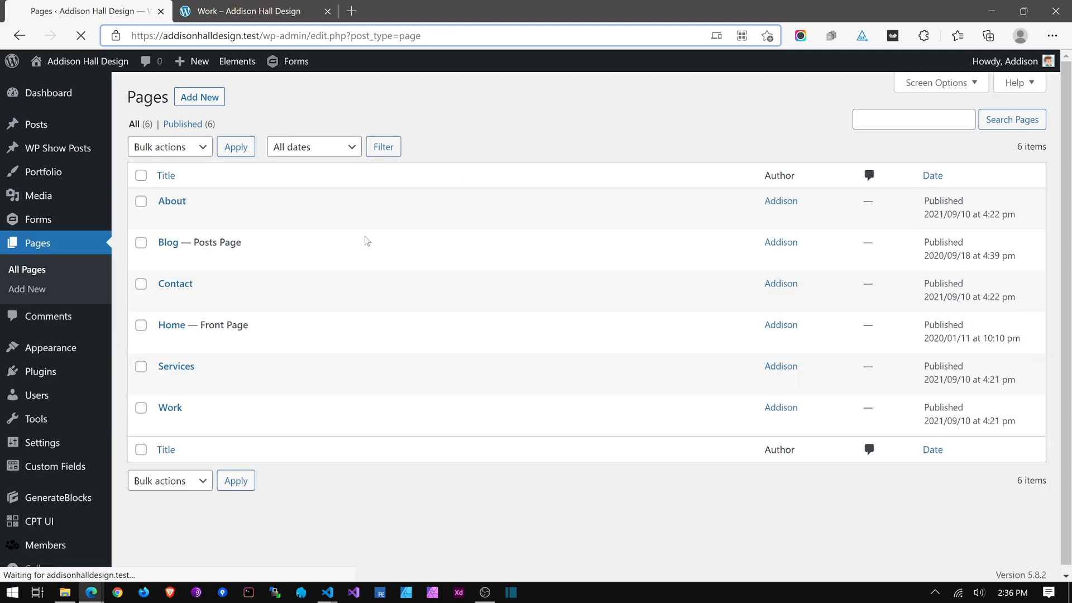
pyautogui.click(171, 407)
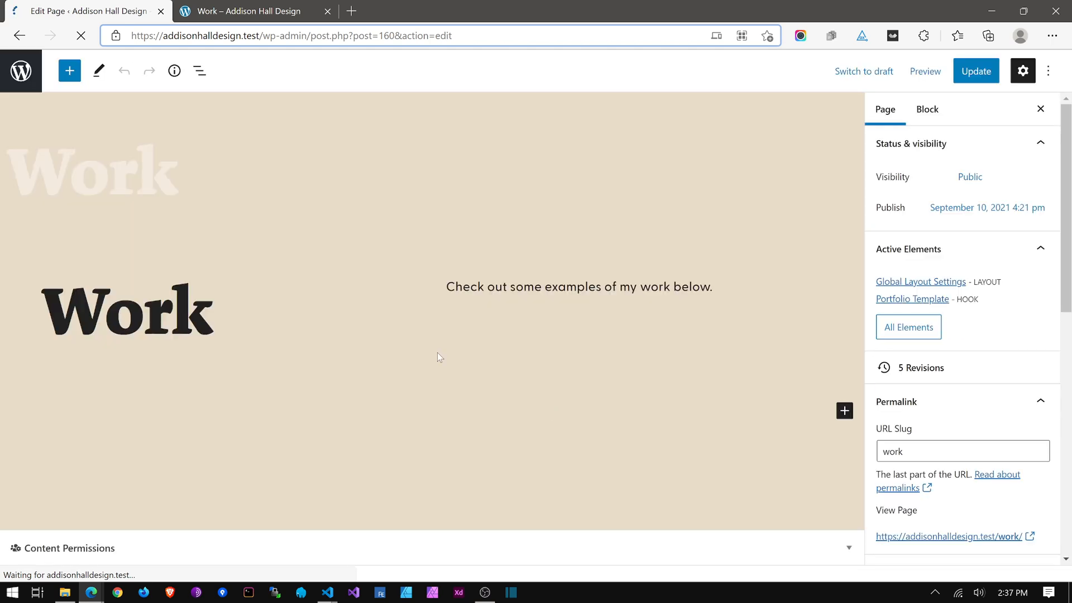
pyautogui.click(845, 412)
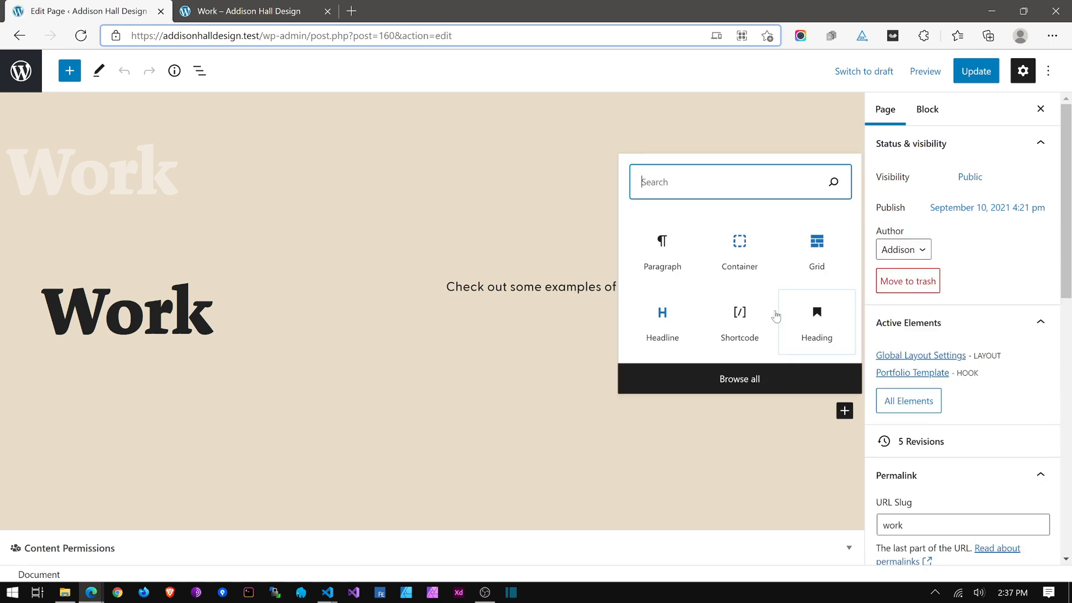
pyautogui.click(741, 246)
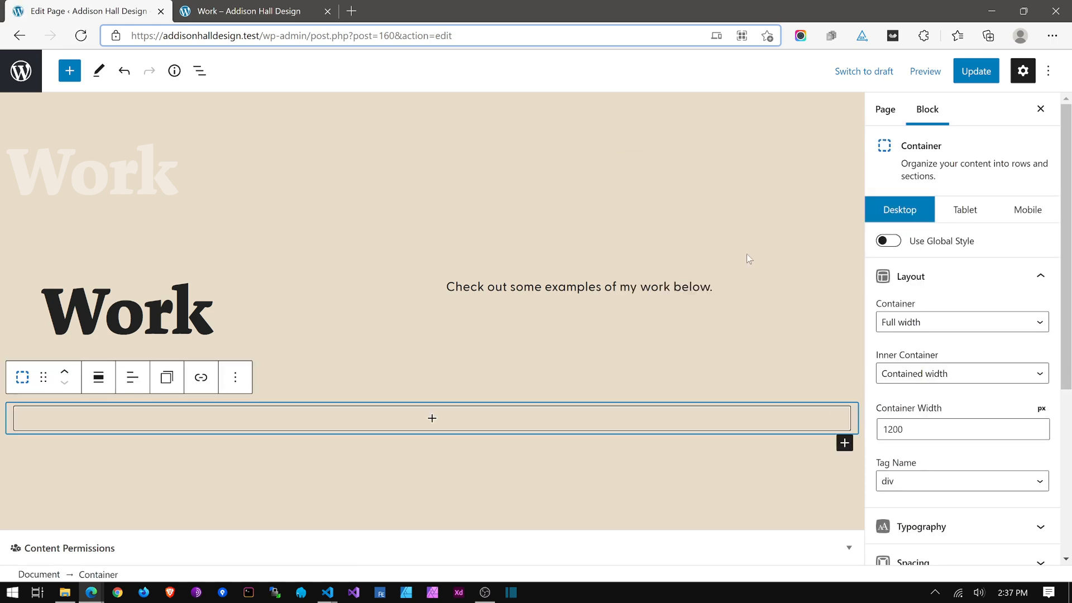
# Step: Insert a Shortcode block in the new container and enter [ahd_portfolio_output_hook class="custom-class-name" column_width="50"]
pyautogui.click(352, 413)
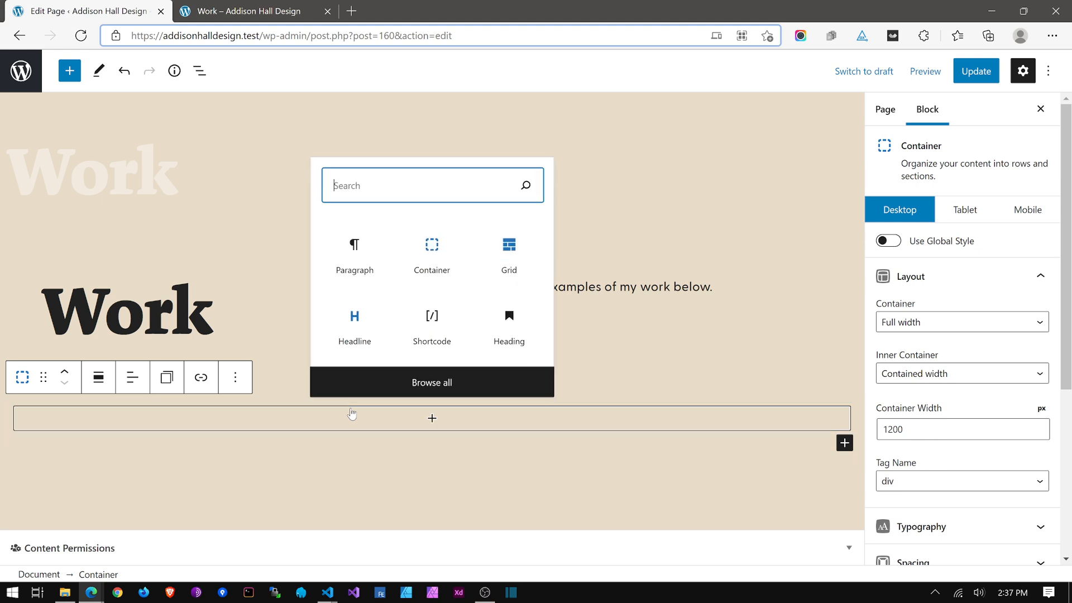
pyautogui.click(413, 321)
pyautogui.write('[ahd_portfolio_output_hook class="custom-class-name" column_width="50"]')
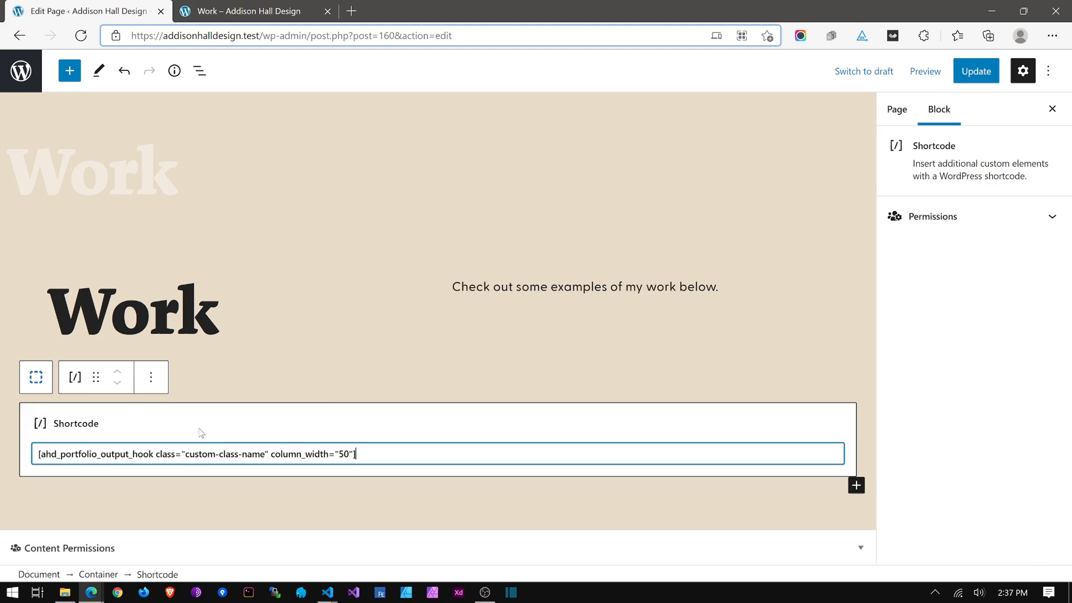
# Step: Check the settings of the container around the Work heading, and select the new container that holds the shortcode
pyautogui.click(220, 256)
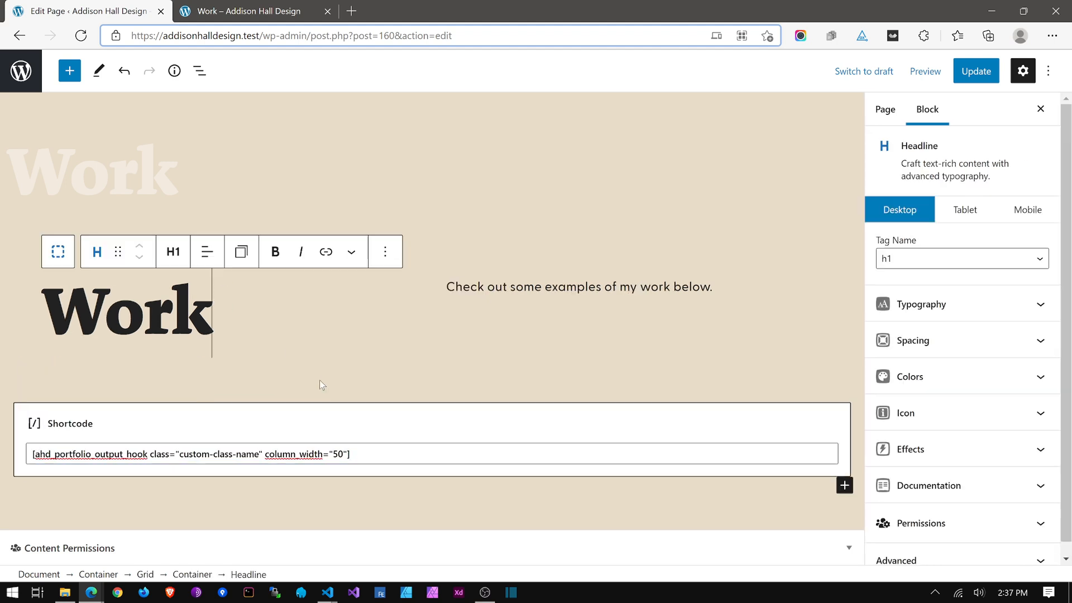
pyautogui.click(111, 398)
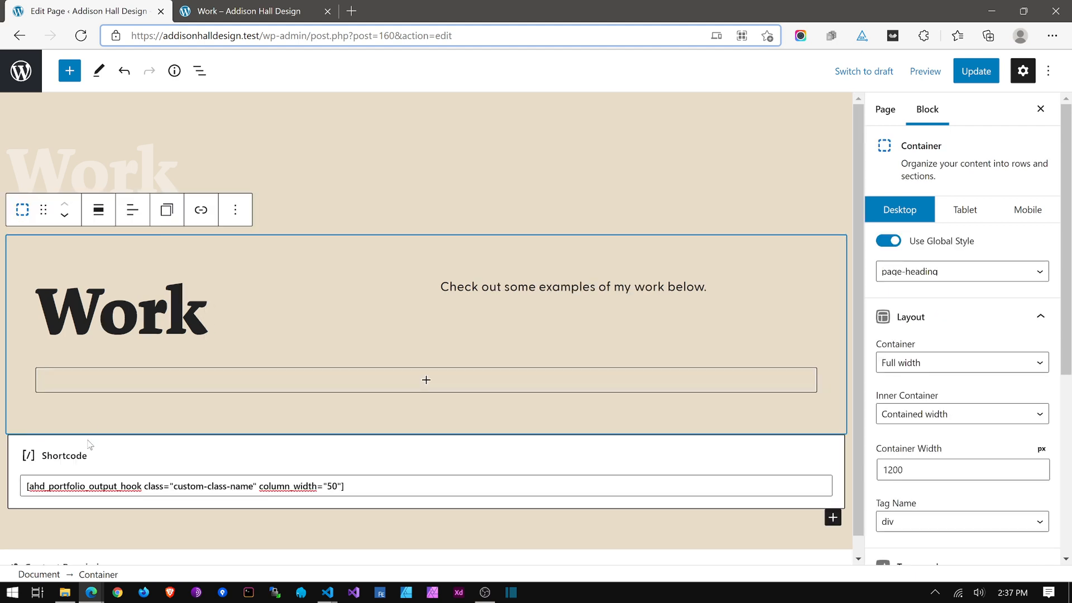
pyautogui.click(60, 424)
pyautogui.click(35, 377)
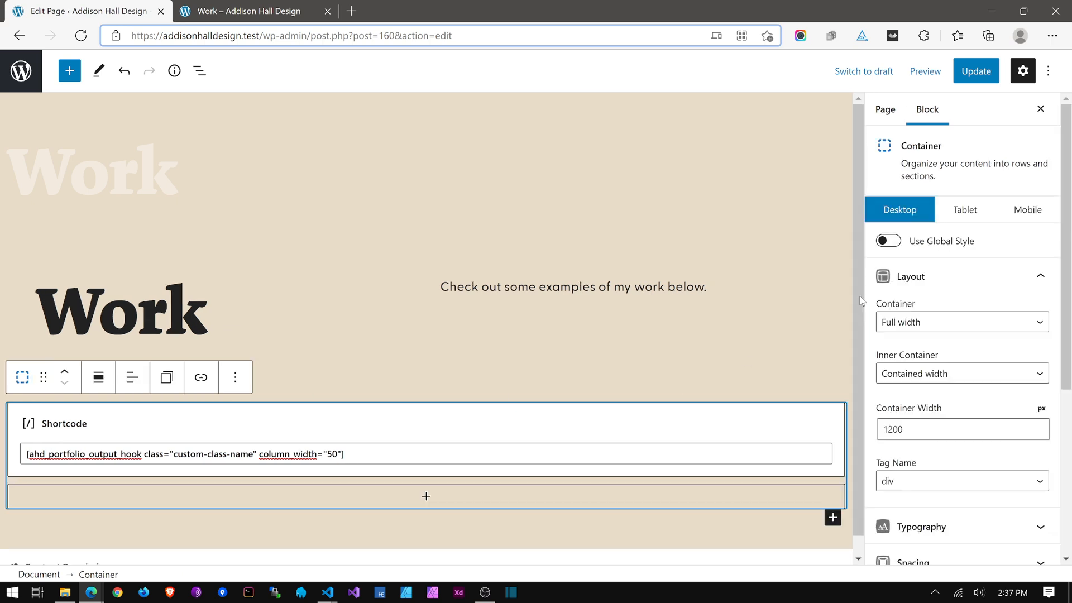
# Step: Apply the page-content global style to the container holding the shortcode and update the page
pyautogui.click(922, 246)
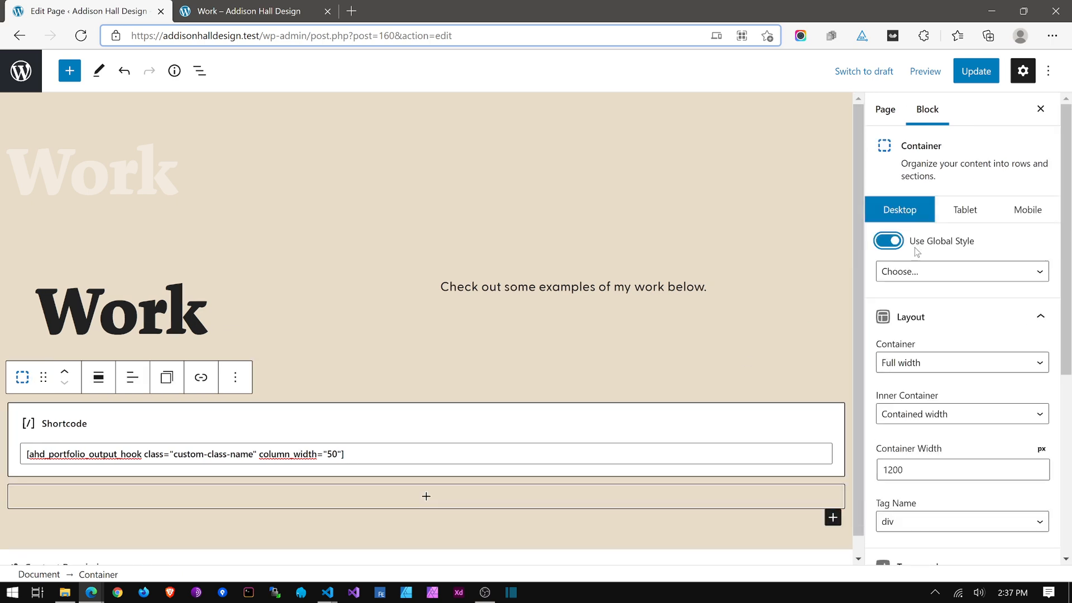
pyautogui.click(903, 273)
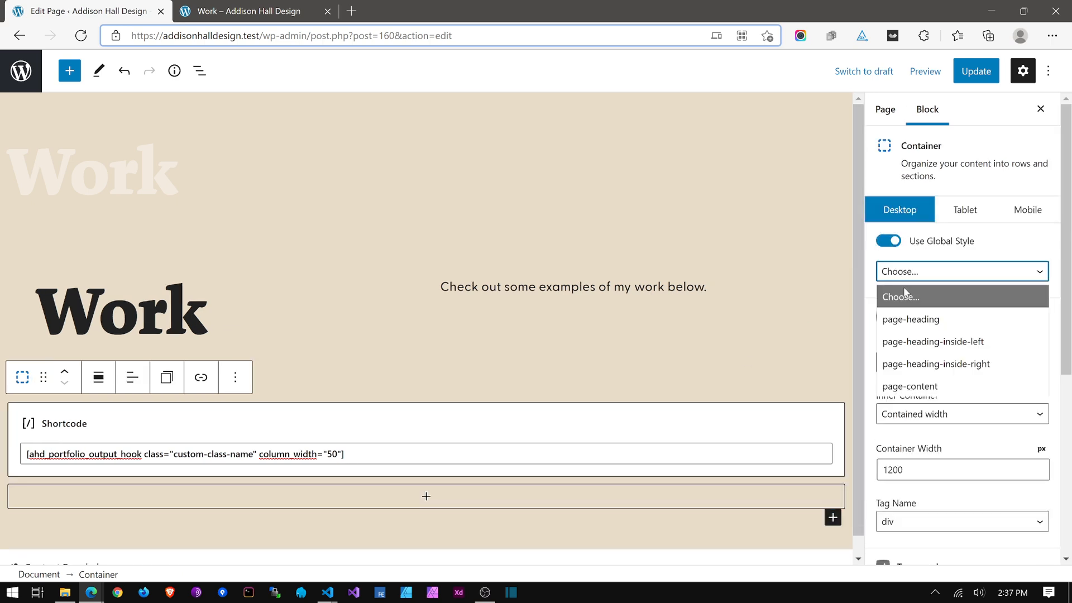
pyautogui.click(921, 385)
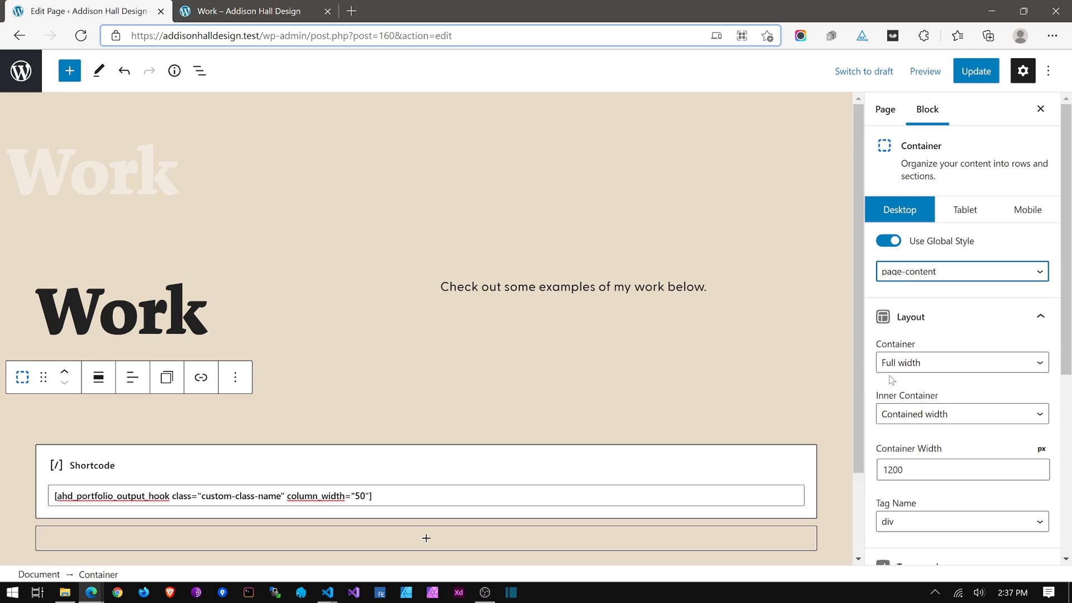
pyautogui.click(989, 72)
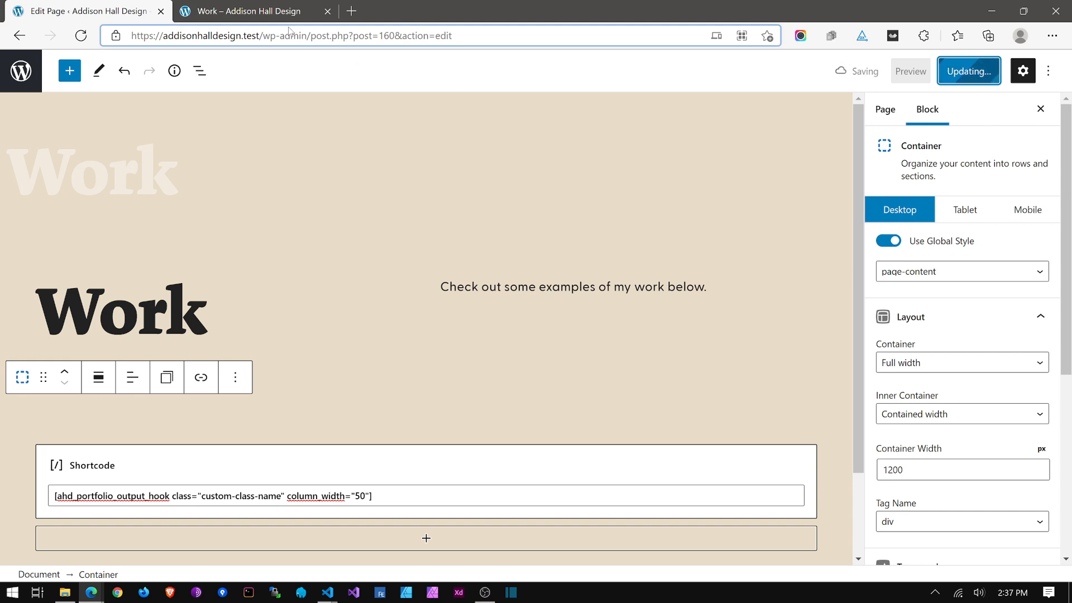
# Step: Reload the published Work page and compare its shortcode output, especially the quotation marks, with the text in the editor's Shortcode block
pyautogui.click(256, 17)
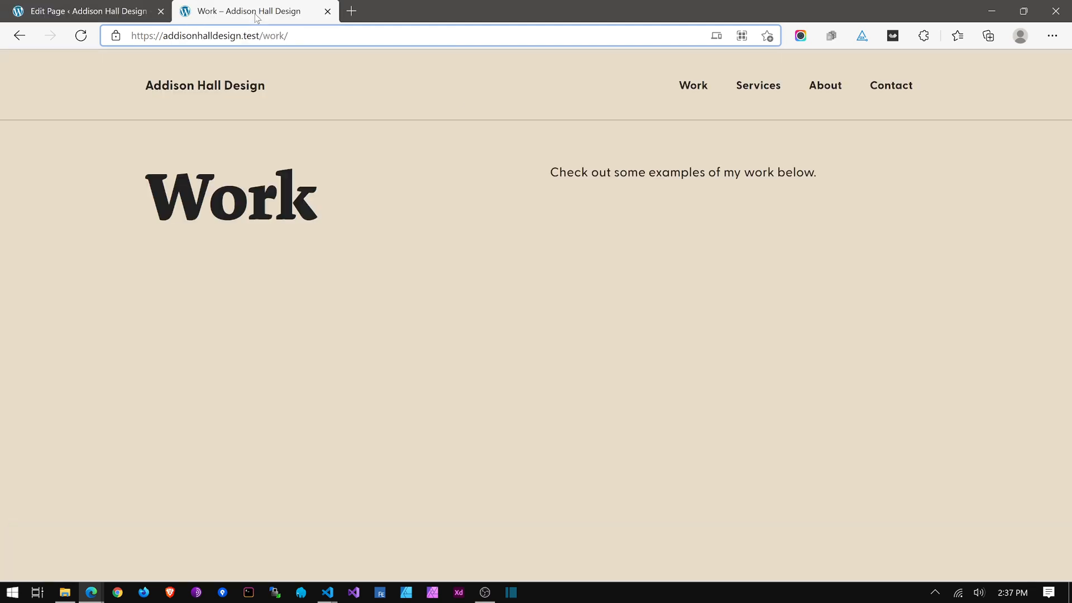
pyautogui.click(81, 35)
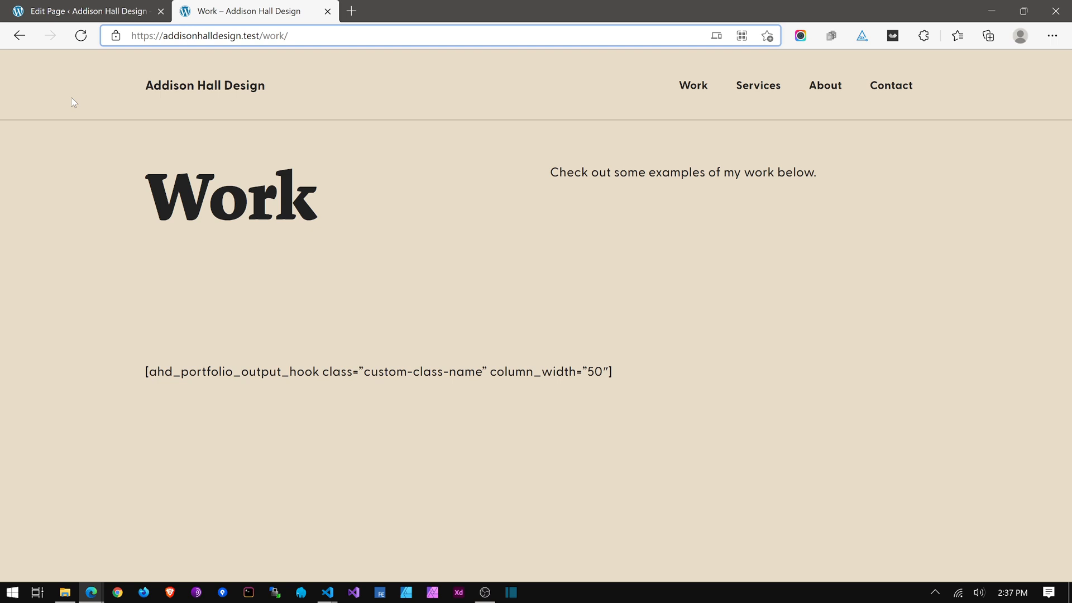
pyautogui.click(78, 19)
pyautogui.scroll(-1, 204, 486)
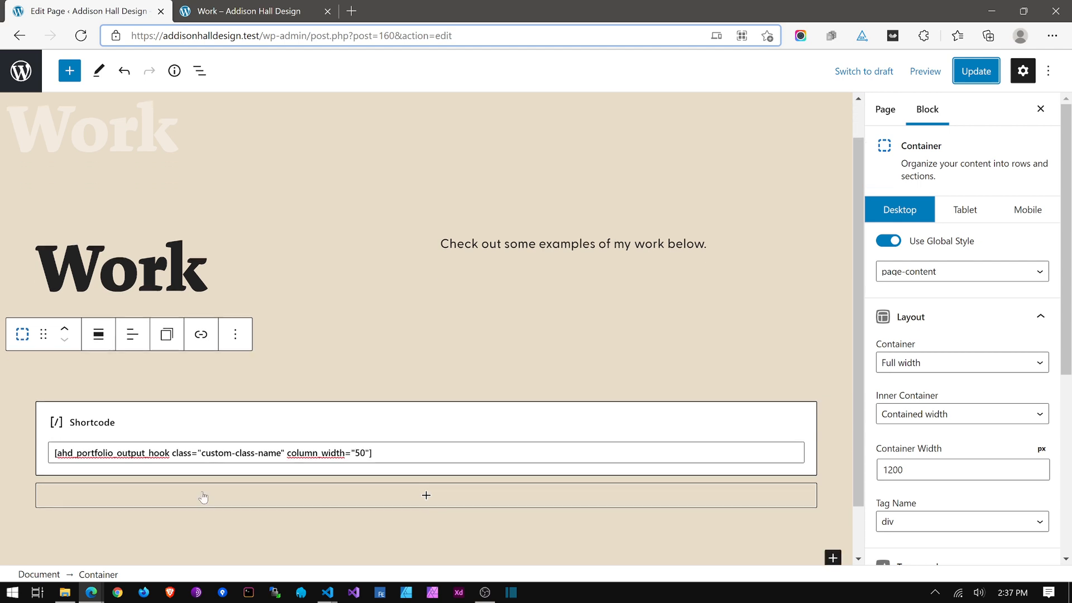
pyautogui.click(118, 445)
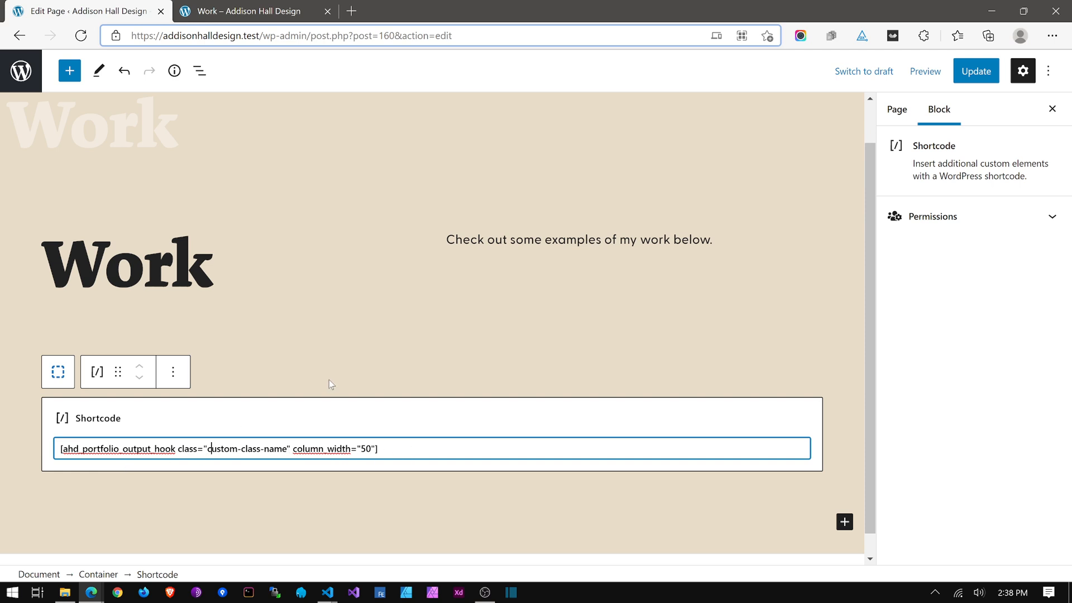
pyautogui.click(232, 12)
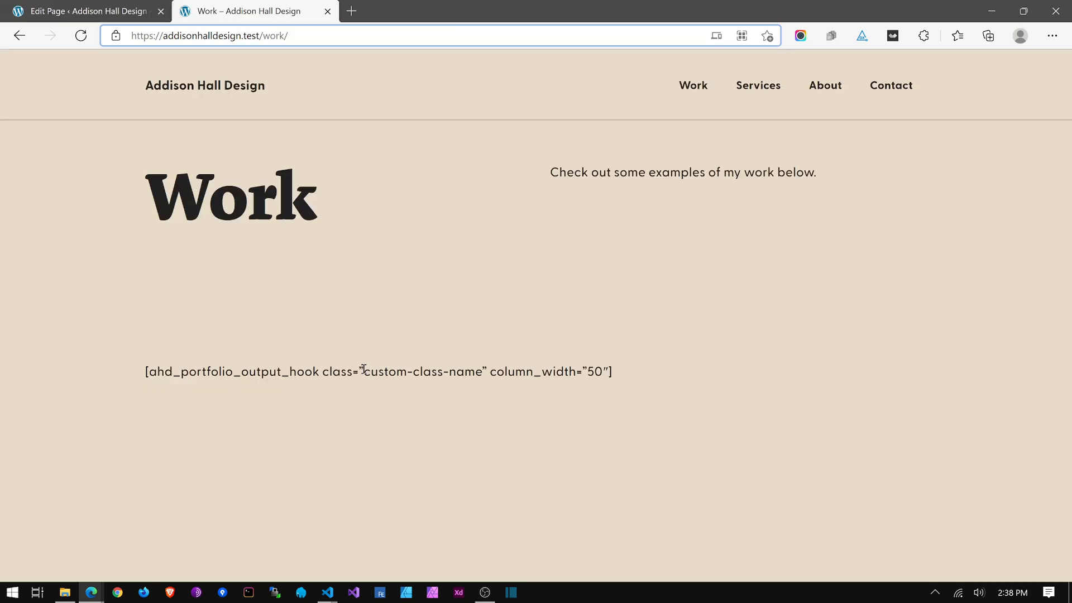
pyautogui.moveTo(364, 372); pyautogui.dragTo(352, 371)
pyautogui.click(99, 13)
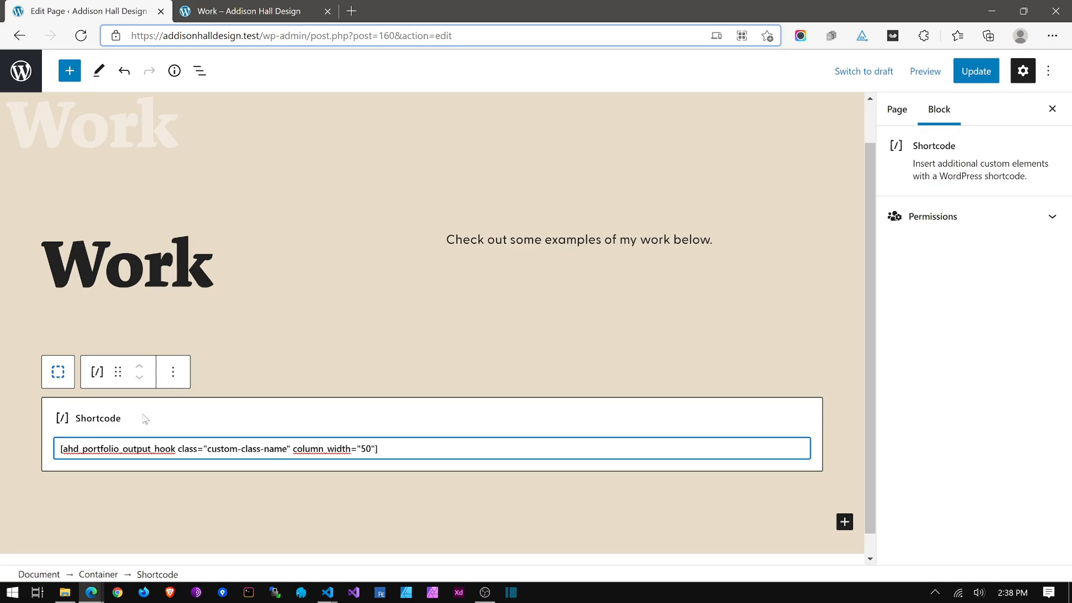
# Step: Remove the quotation marks around custom-class-name and 50 in the portfolio shortcode and update the page
pyautogui.click(208, 450)
pyautogui.press('BackSpace')
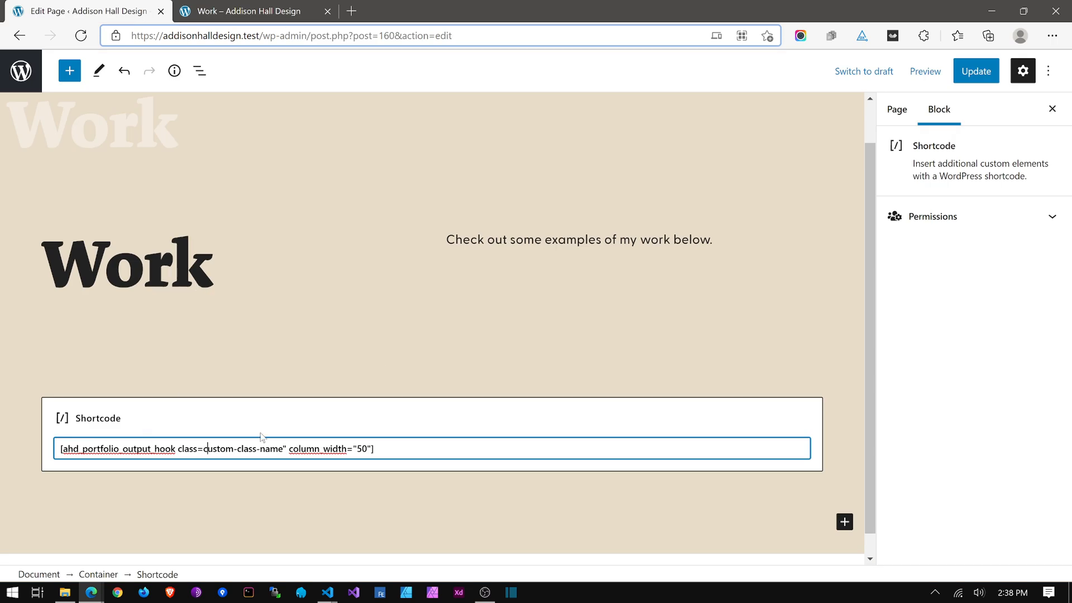
pyautogui.hotkey('ctrl', 'Right')
pyautogui.hotkey('ctrl', 'Right')
pyautogui.hotkey('ctrl', 'Right')
pyautogui.press('BackSpace')
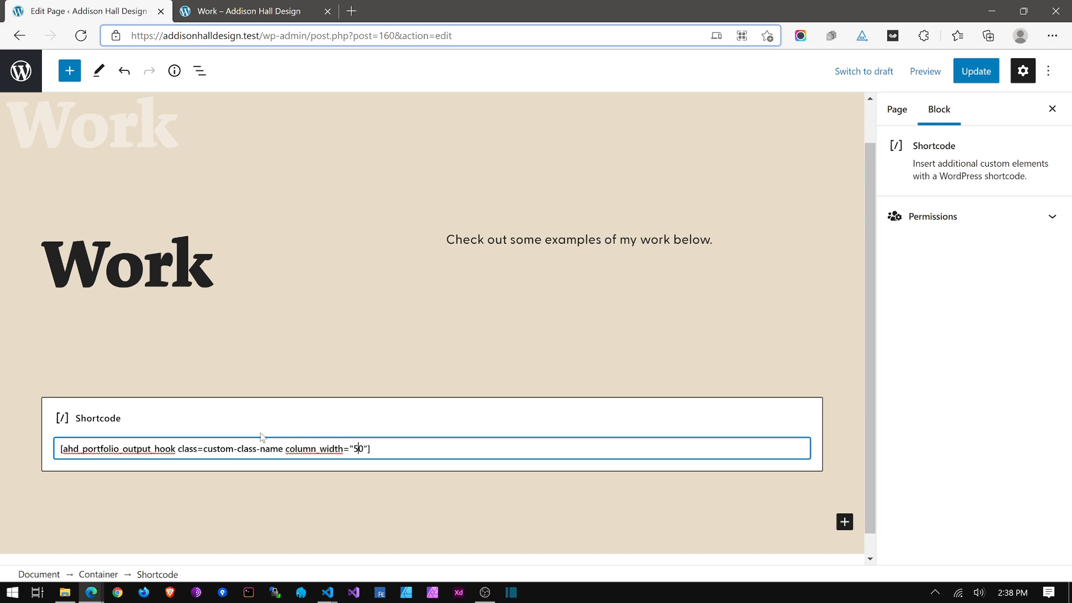
pyautogui.press('Left')
pyautogui.press('BackSpace')
pyautogui.press('BackSpace')
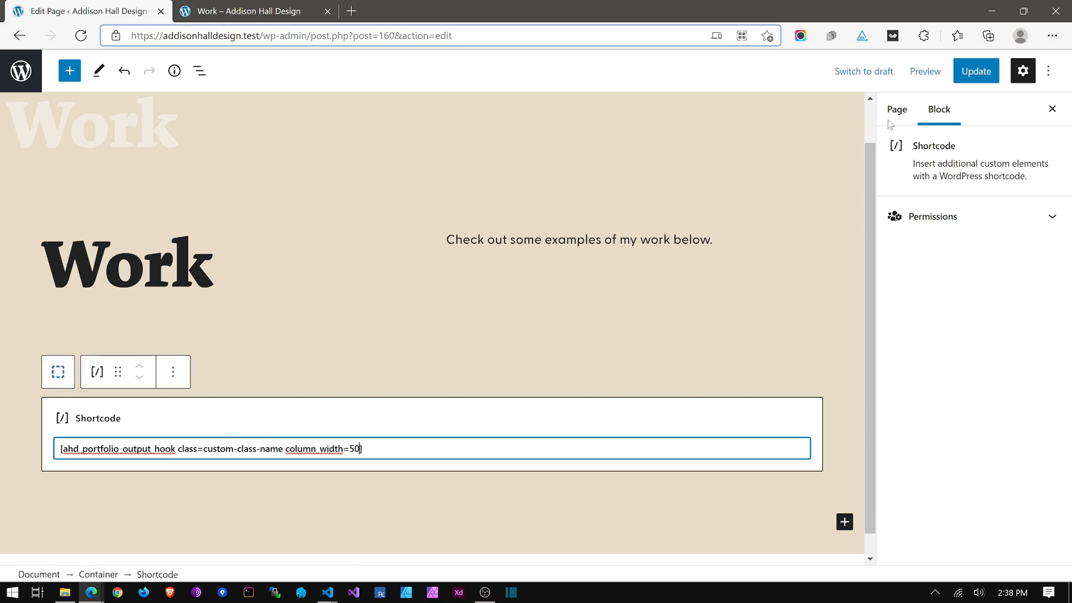
pyautogui.click(977, 72)
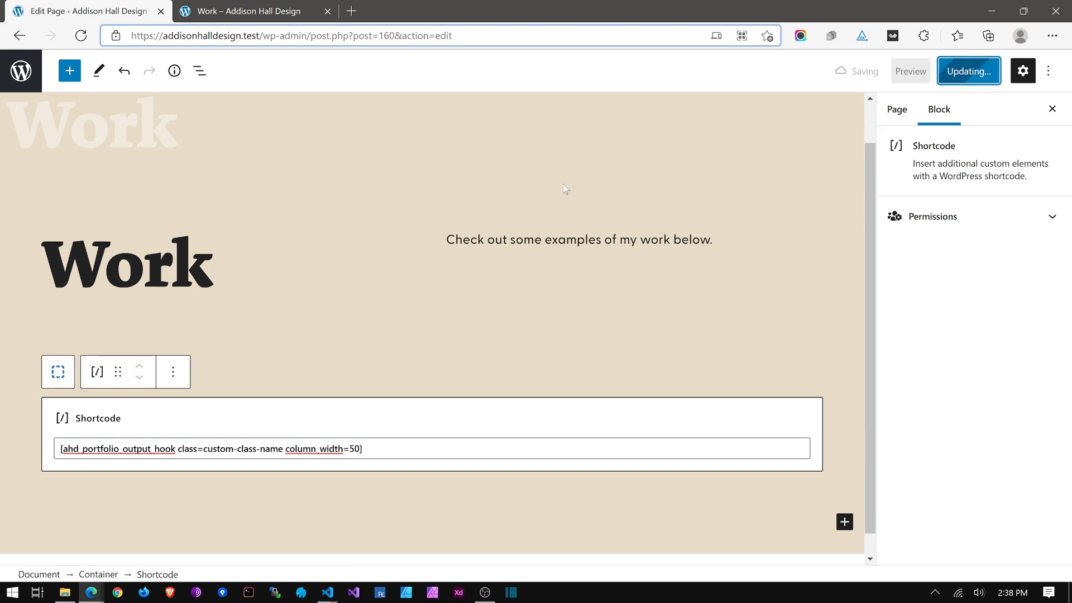
# Step: Reload the published Work page to check how the unquoted shortcode is output, and return to the page editor
pyautogui.click(259, 17)
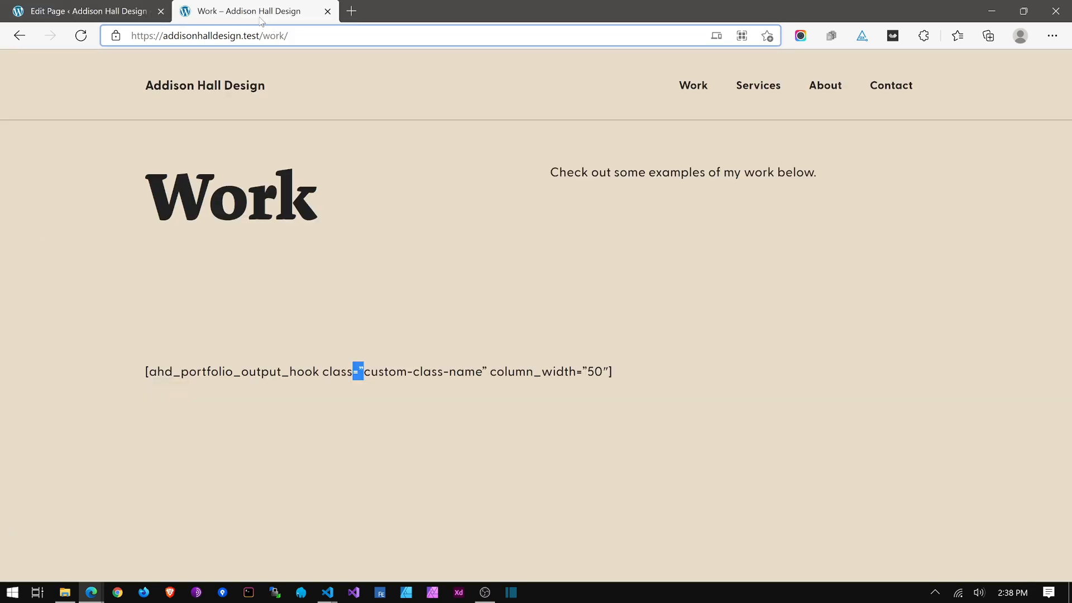
pyautogui.click(81, 36)
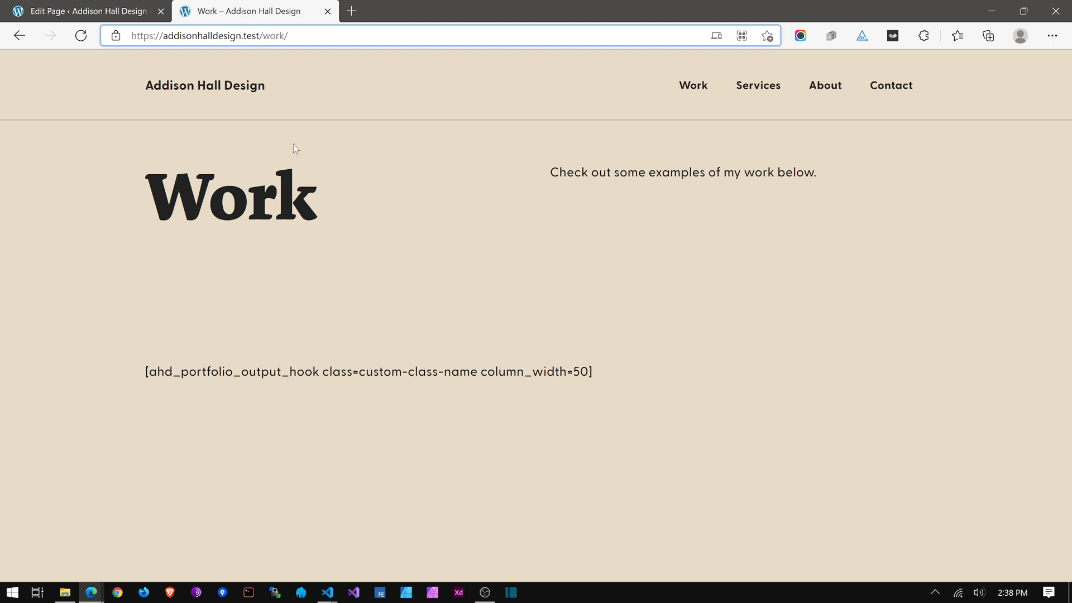
pyautogui.click(113, 19)
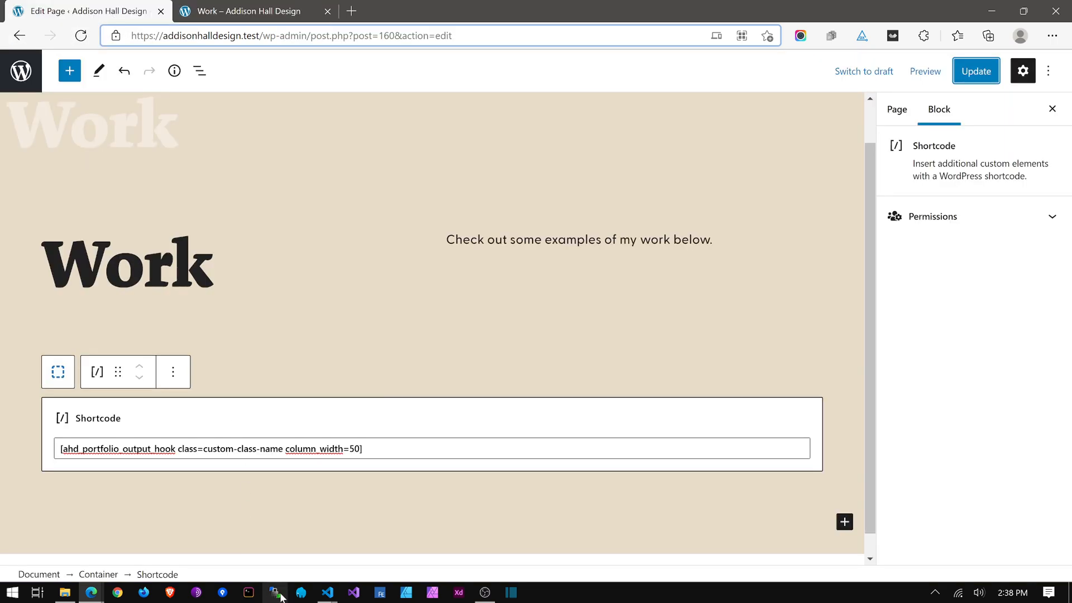
# Step: In the addisonhalldesign project in Visual Studio Code, uncomment the '/inc/shortcodes.php' require line in the child theme's functions.php and save the file
pyautogui.click(328, 592)
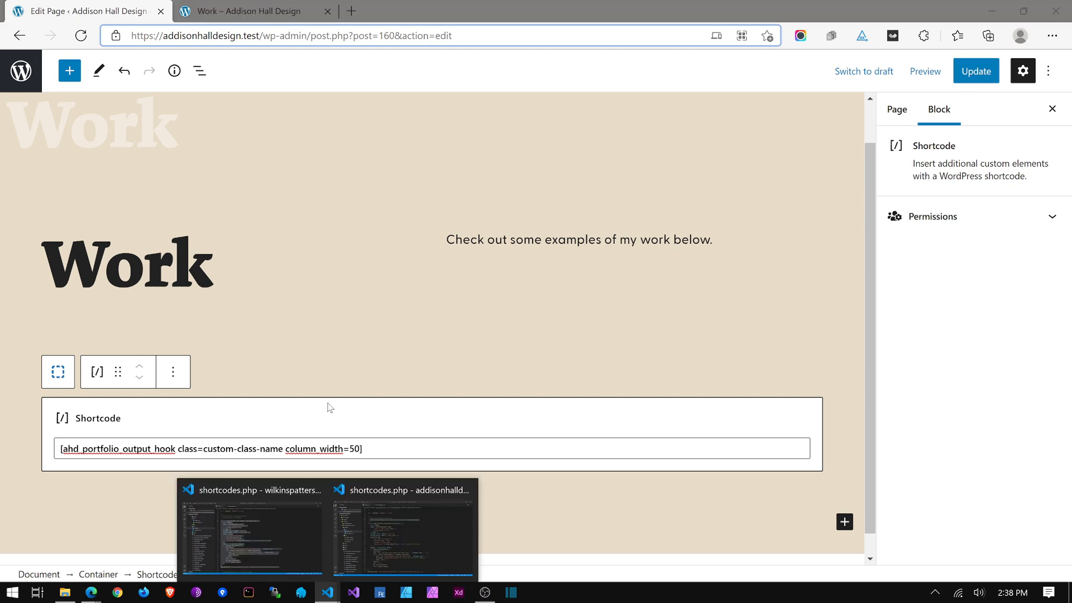
pyautogui.click(383, 538)
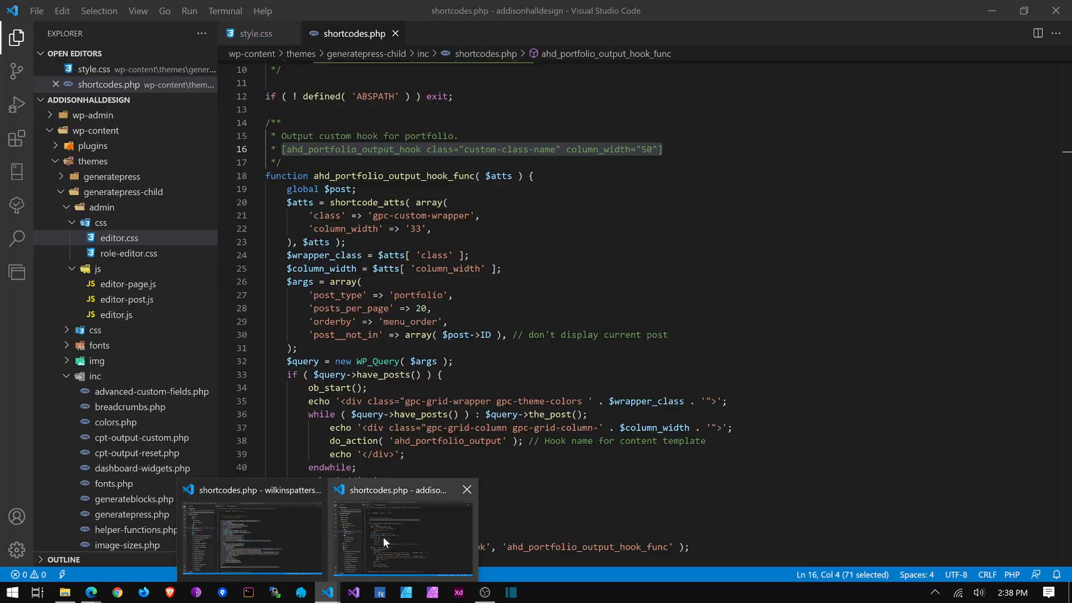
pyautogui.click(514, 242)
pyautogui.scroll(-10, 134, 358)
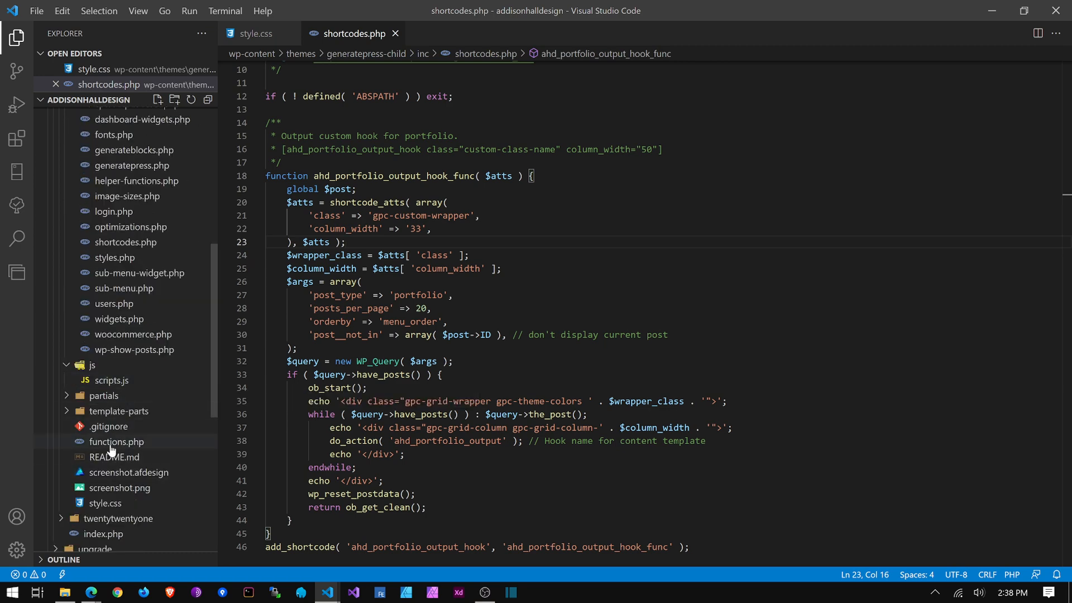
pyautogui.click(112, 443)
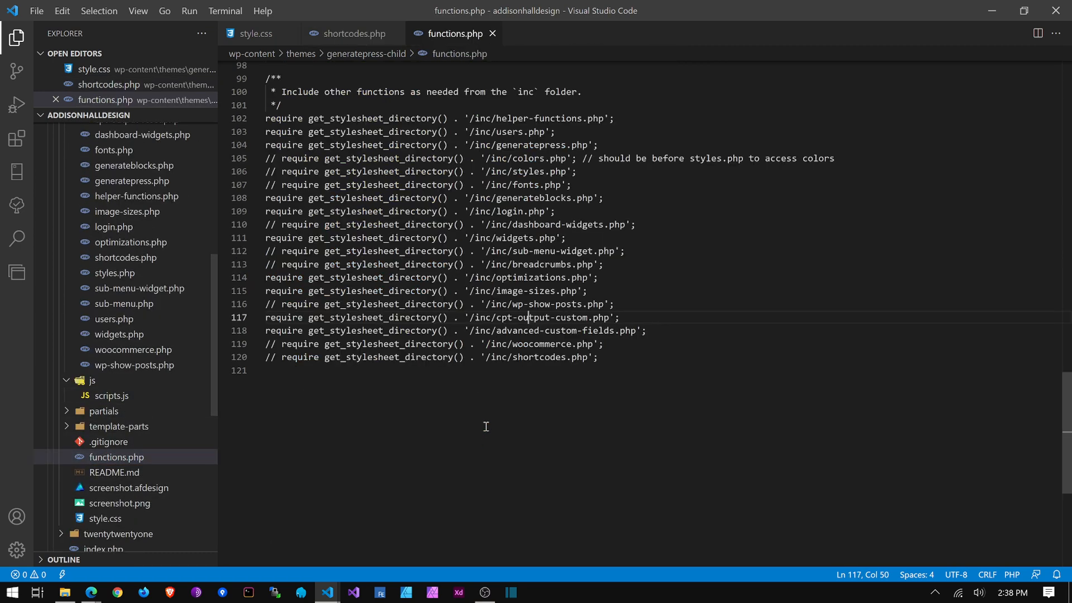
pyautogui.click(384, 358)
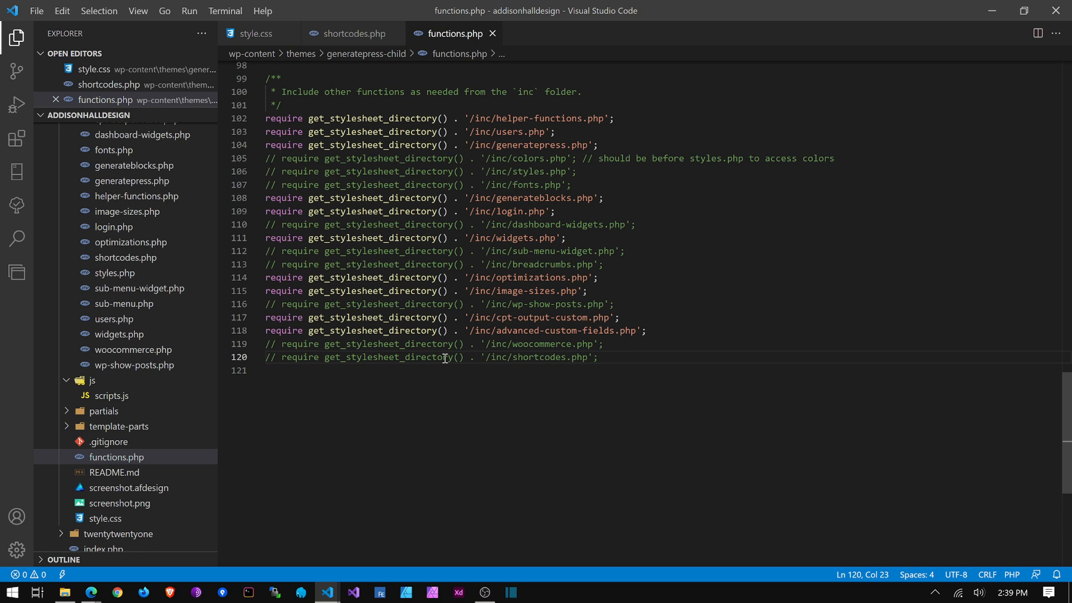
pyautogui.hotkey('ctrl', '/')
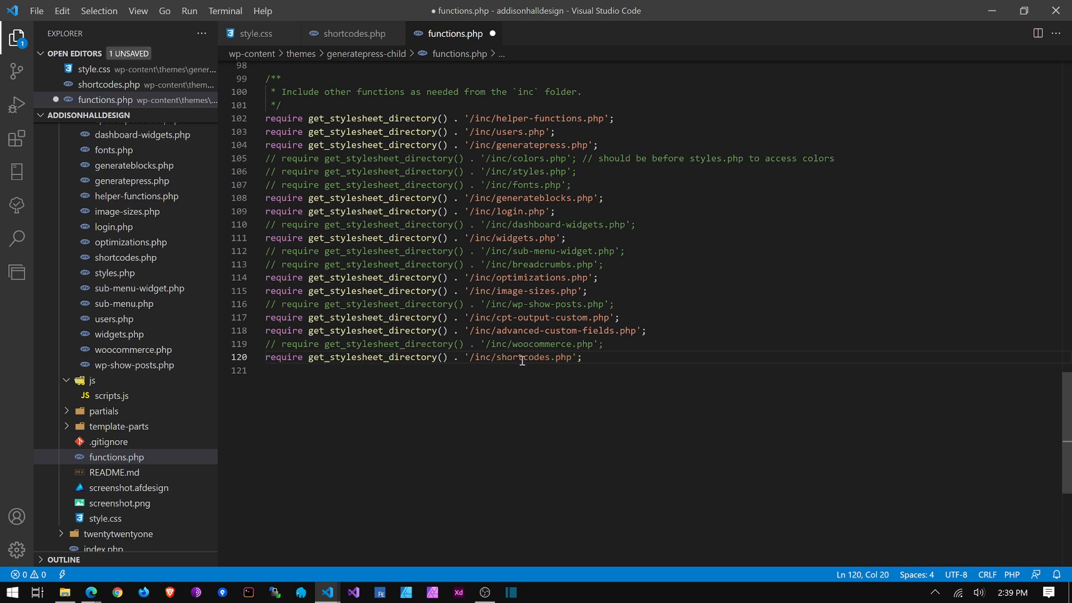
pyautogui.hotkey('ctrl', 's')
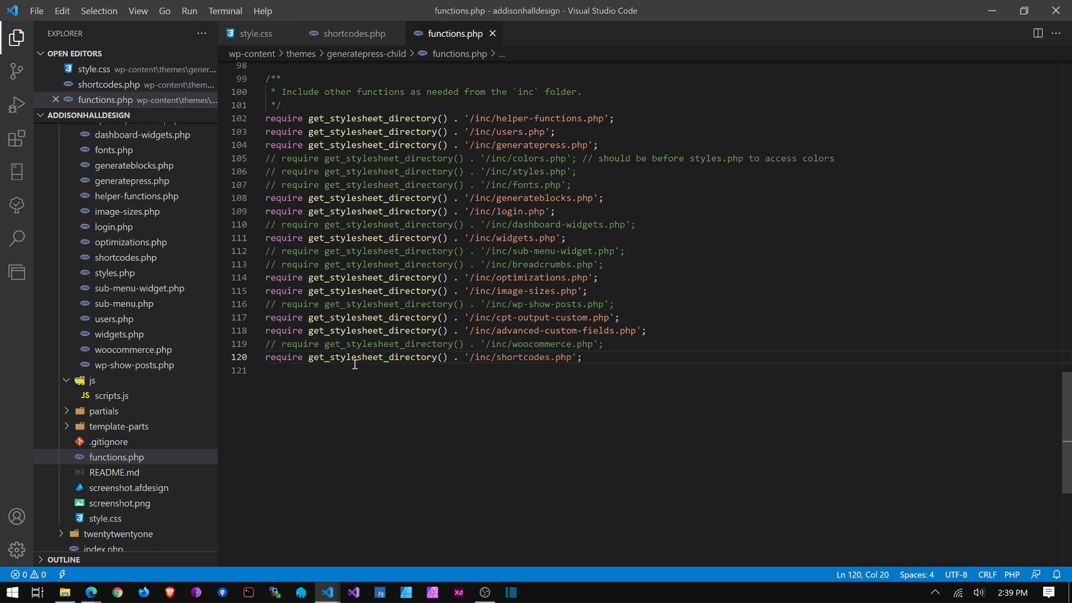
# Step: Switch to the published Work page in the browser, reload it and examine the layout of the portfolio items
pyautogui.hotkey('alt', 'Tab')
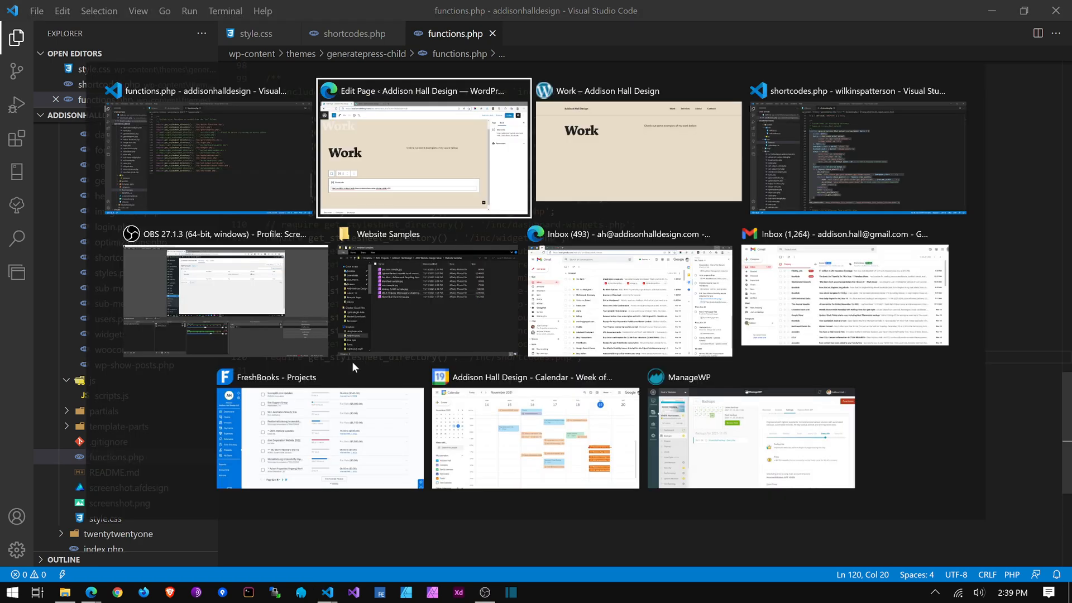
pyautogui.hotkey('alt', 'Tab')
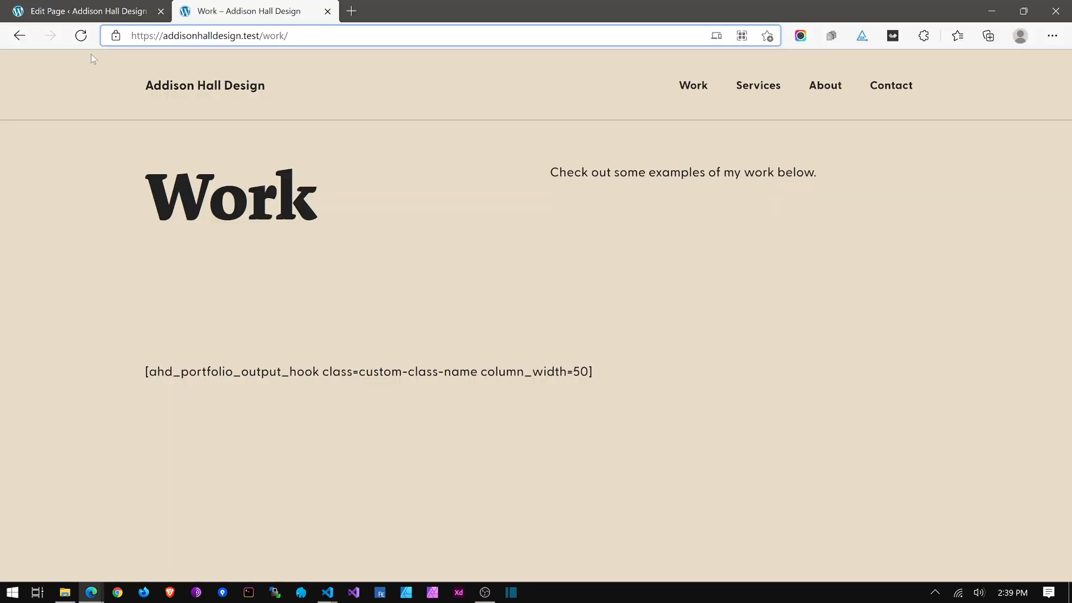
pyautogui.click(80, 35)
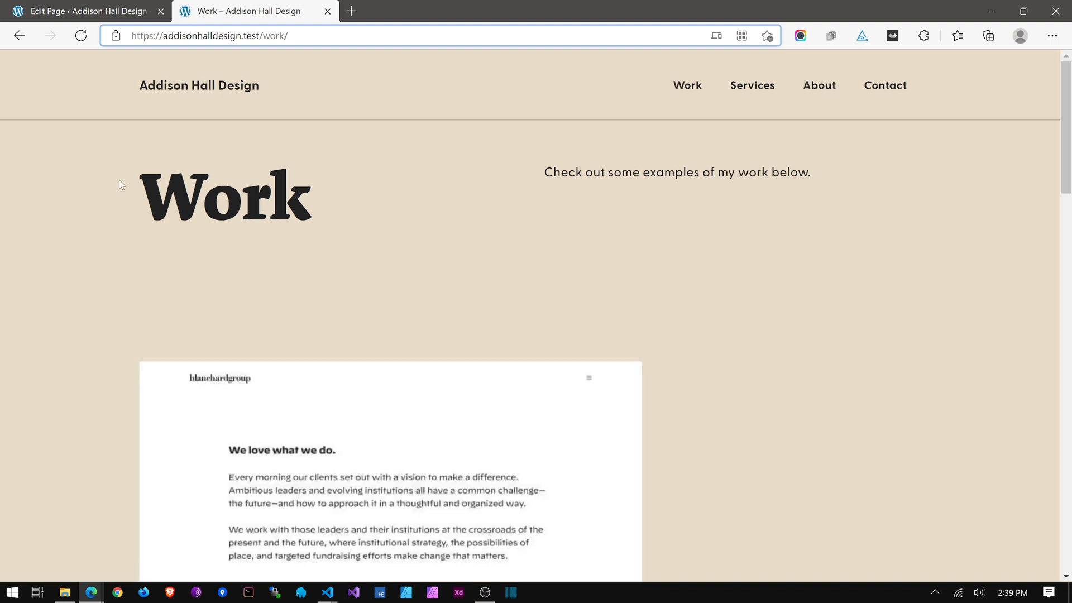
pyautogui.scroll(-12, 172, 210)
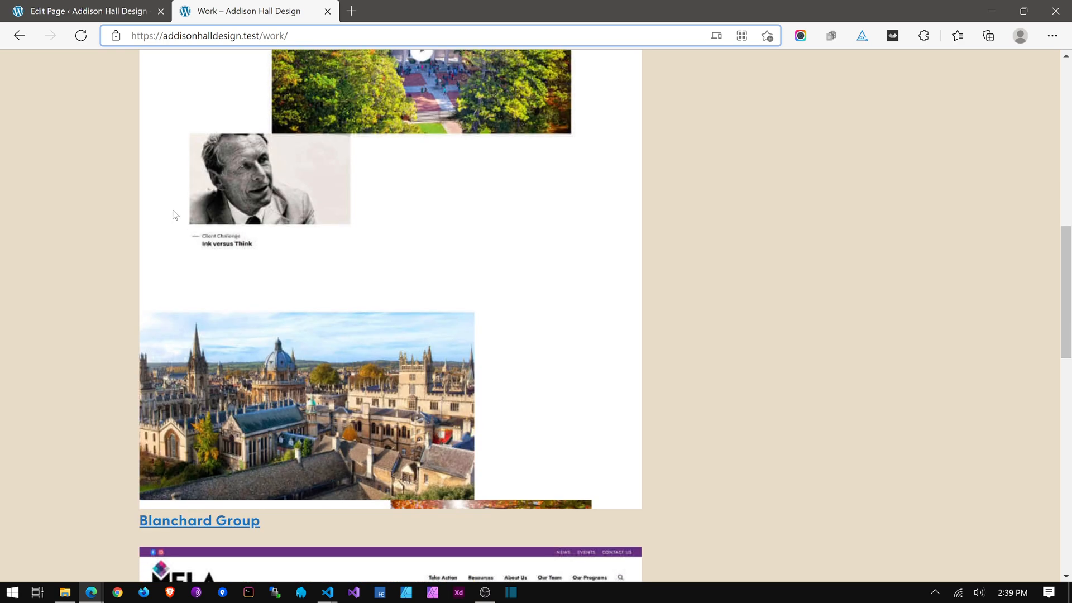
pyautogui.scroll(-3, 174, 215)
pyautogui.scroll(-7, 174, 215)
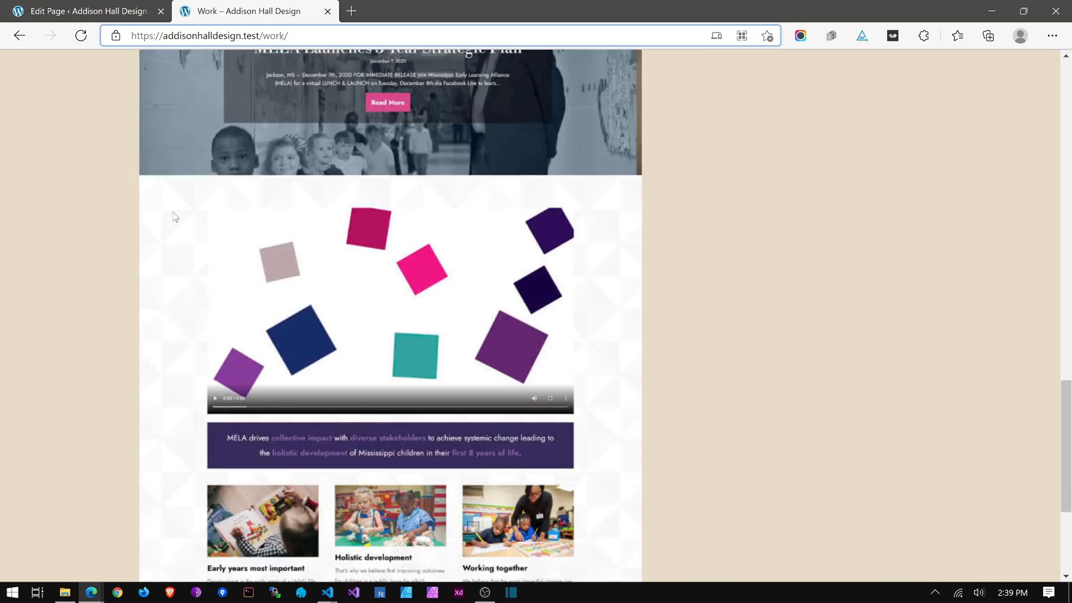
pyautogui.scroll(-4, 174, 217)
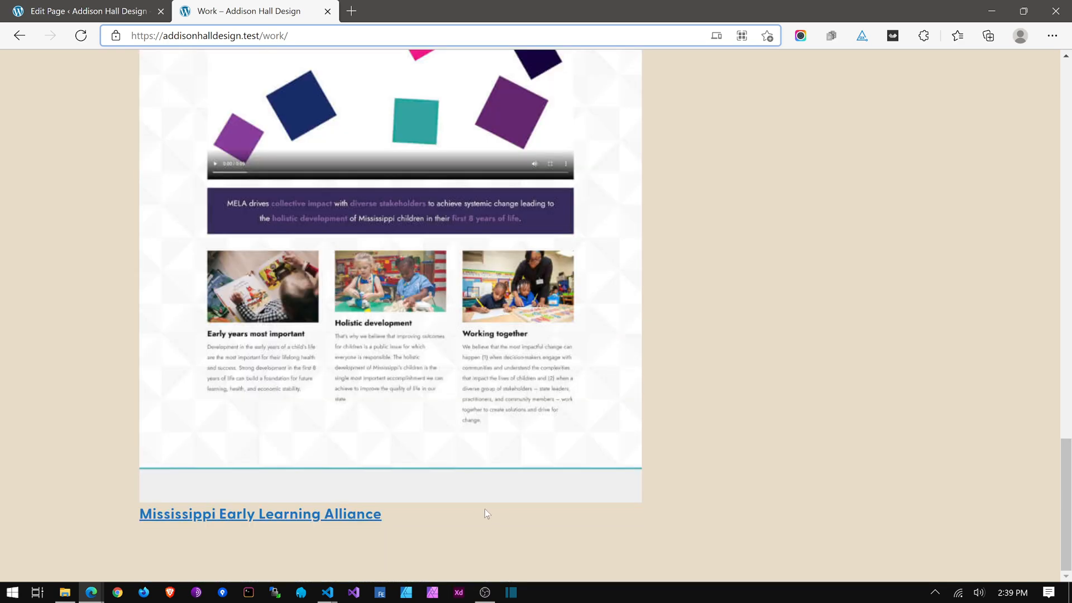
pyautogui.scroll(12, 480, 396)
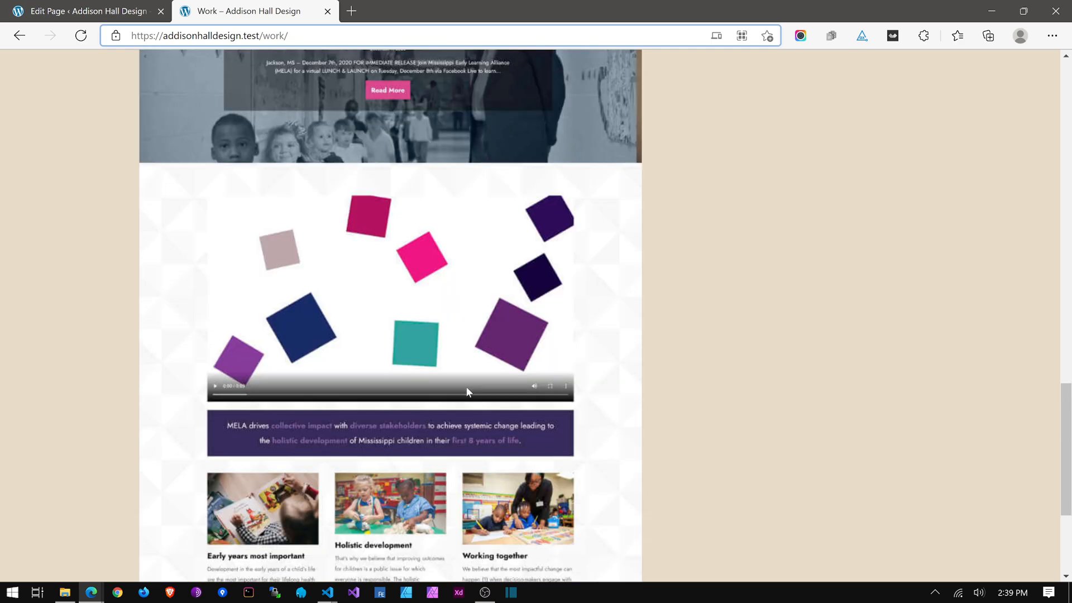
pyautogui.scroll(5, 461, 393)
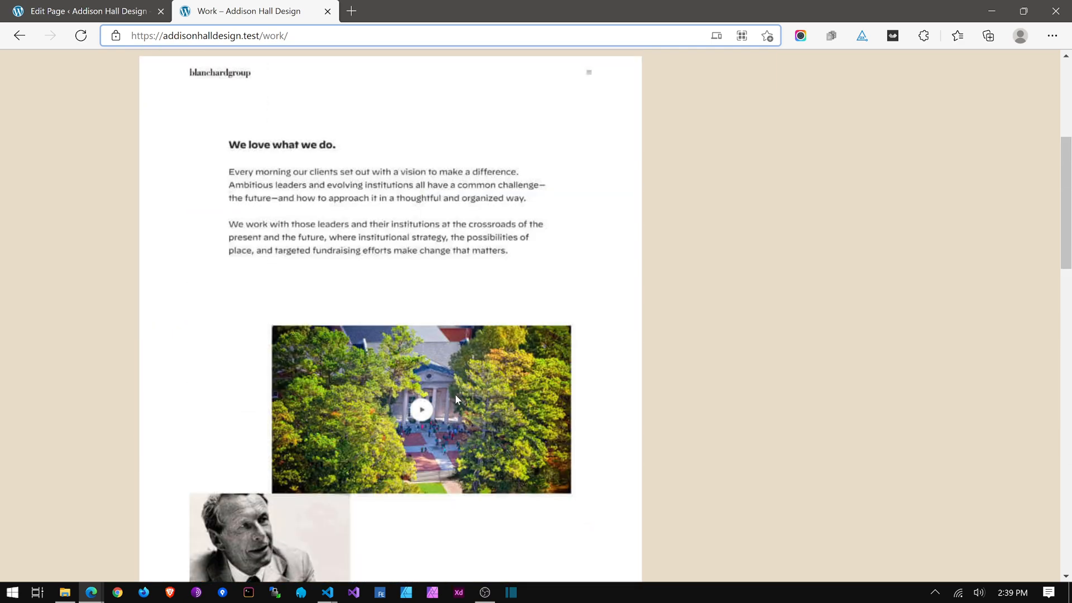
# Step: In the addisonhalldesign project in Visual Studio Code, paste the reusable grid and full-width utility CSS into the OTHER section of style.css
pyautogui.click(327, 592)
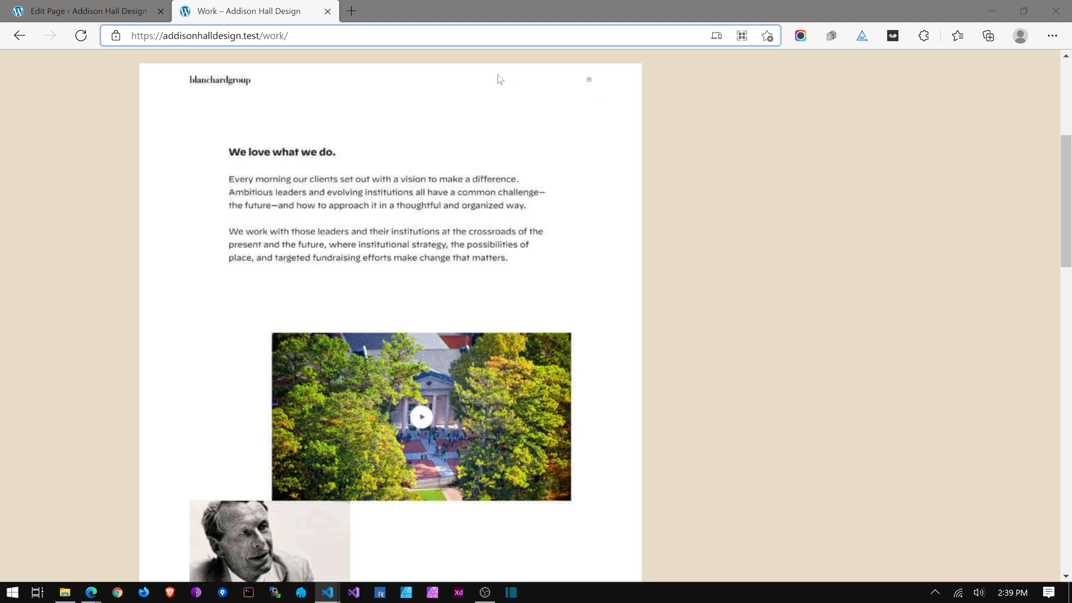
pyautogui.moveTo(329, 598)
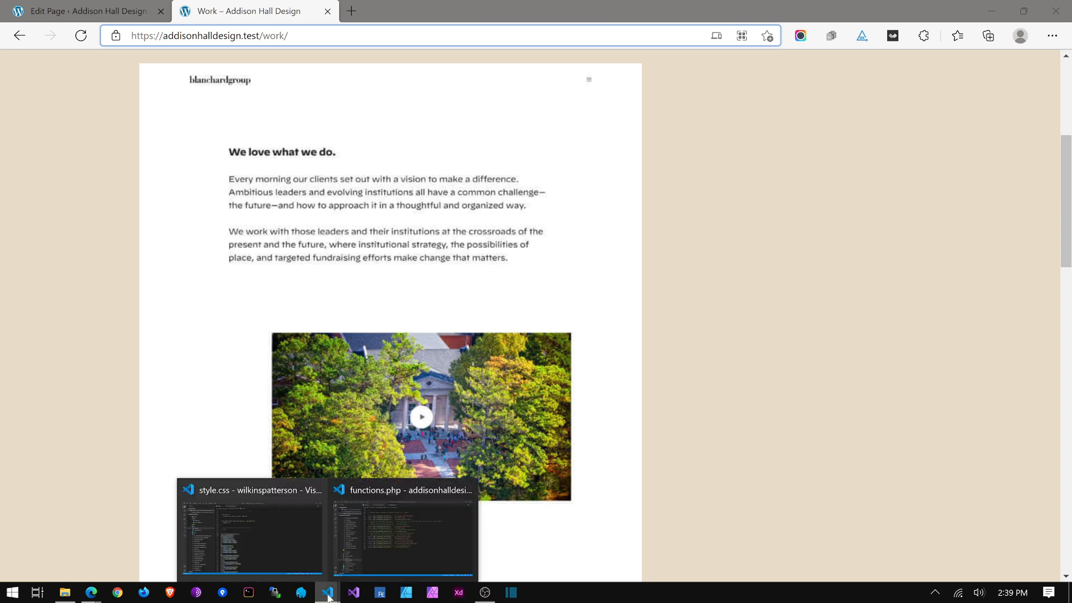
pyautogui.click(392, 559)
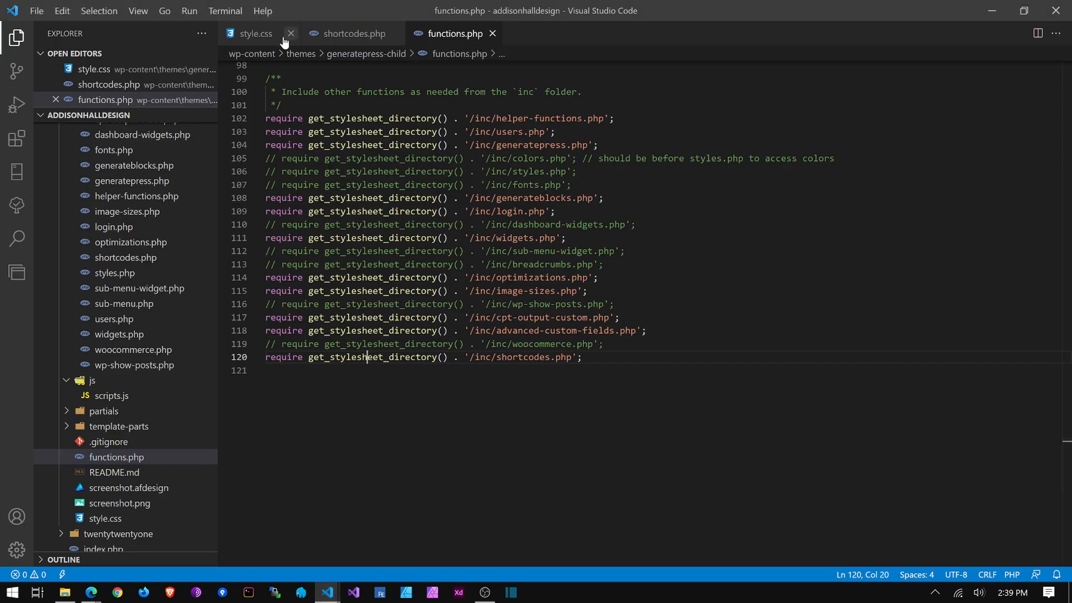
pyautogui.click(255, 37)
pyautogui.scroll(-10, 433, 250)
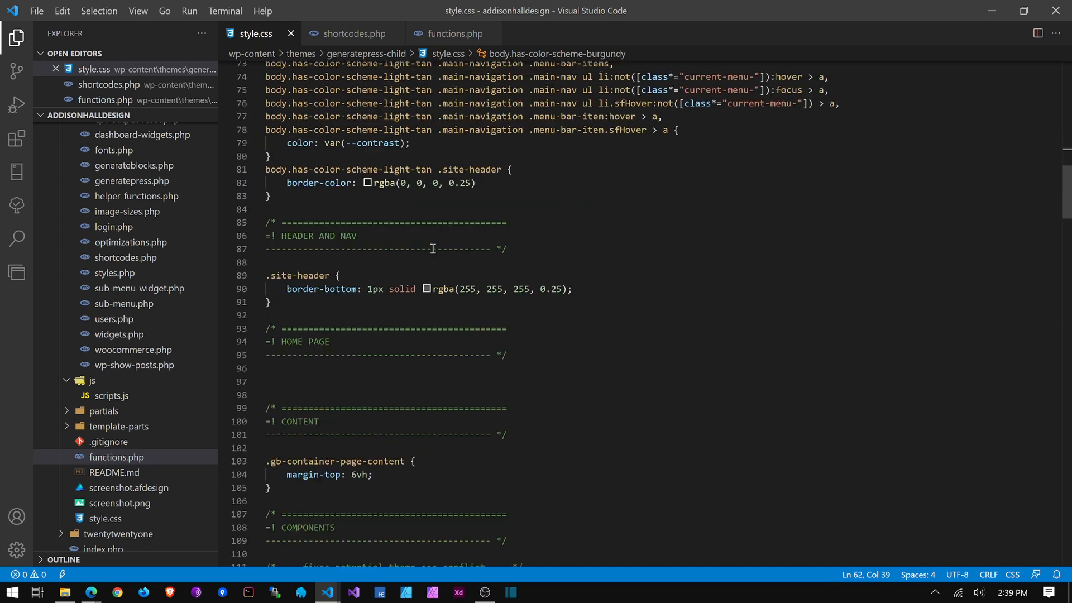
pyautogui.scroll(-9, 433, 250)
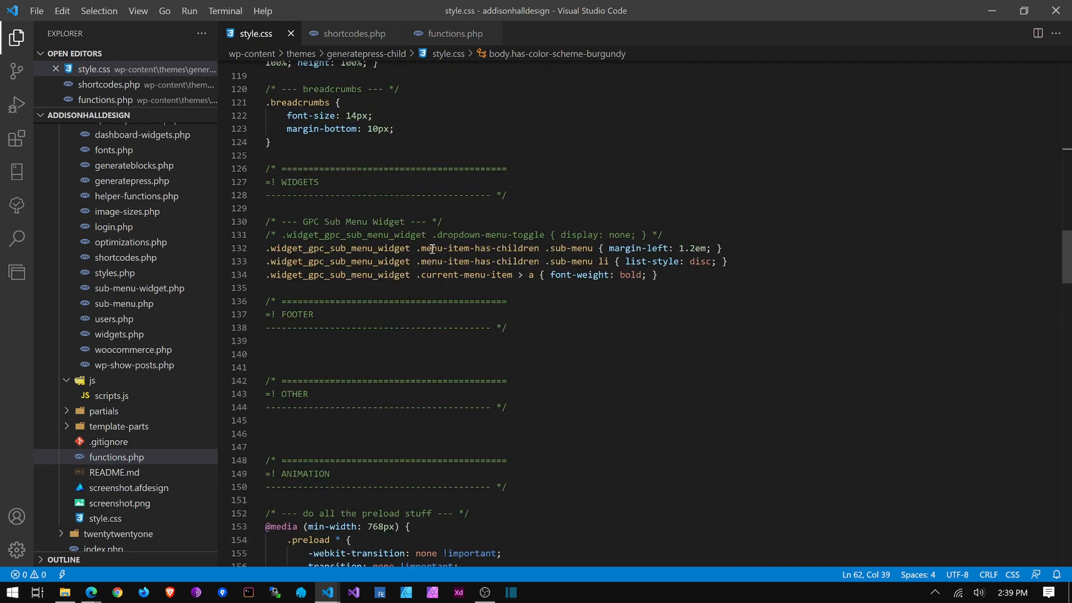
pyautogui.click(300, 434)
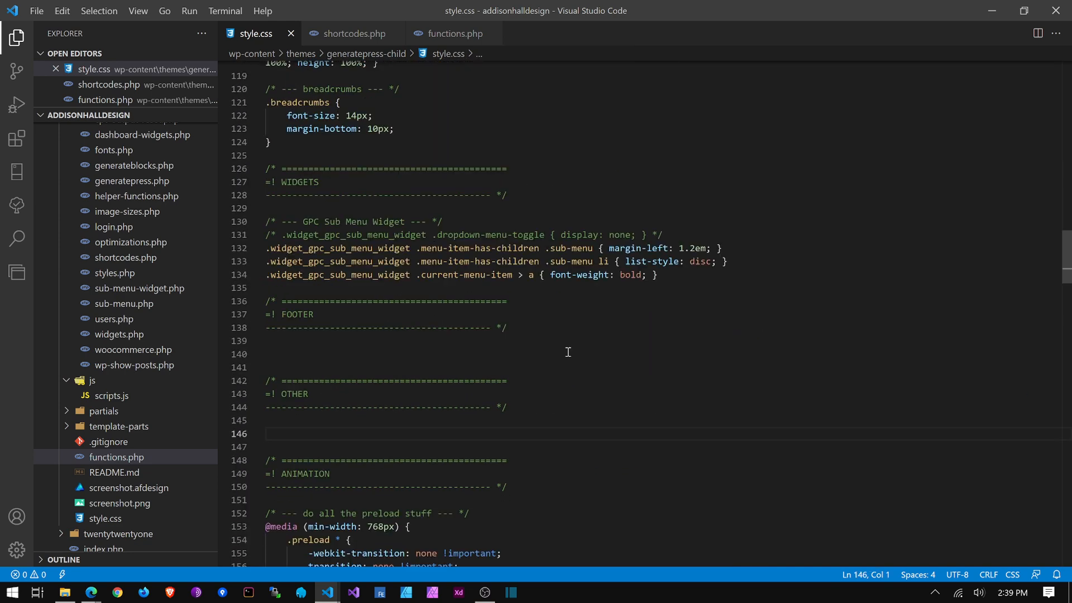
pyautogui.hotkey('ctrl', 'v')
# Step: Review the pasted .gpc-grid-wrapper, .gpc-grid-column and 768px media query rules, and save style.css
pyautogui.scroll(4, 538, 270)
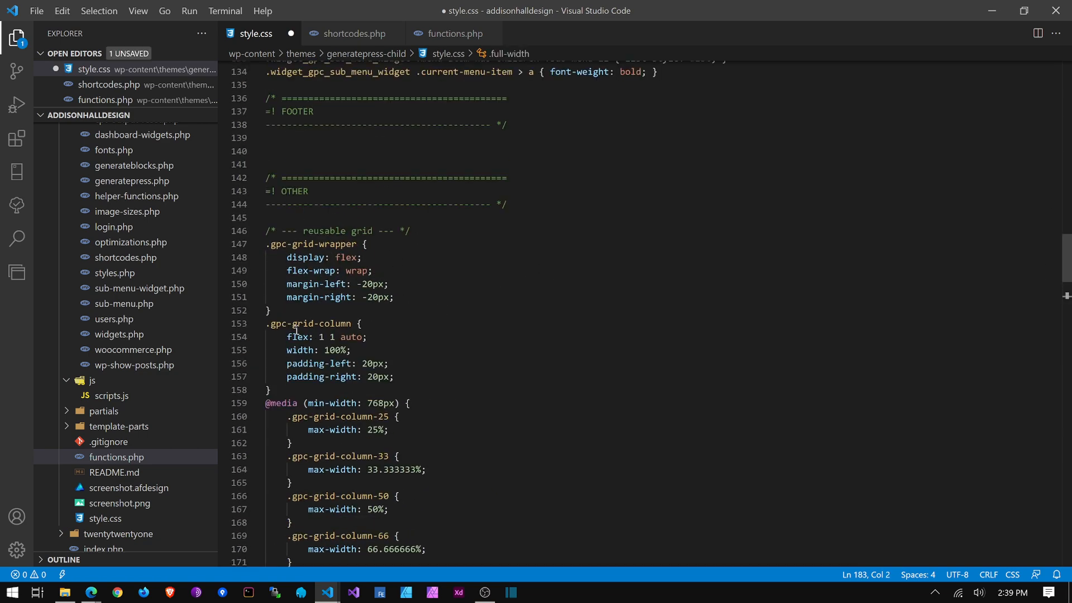
pyautogui.scroll(-4, 530, 311)
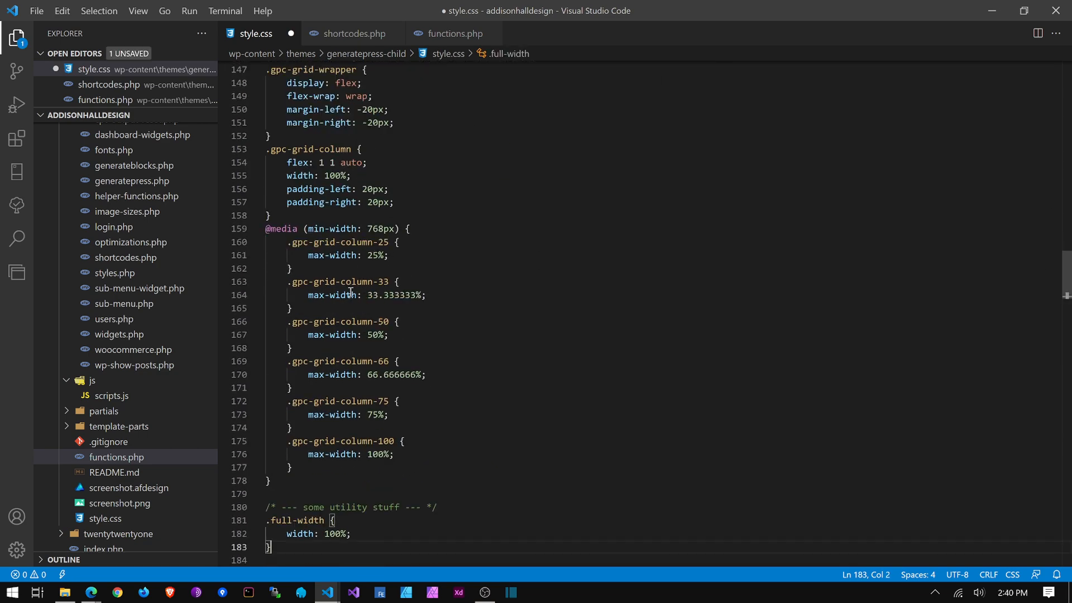
pyautogui.doubleClick(380, 228)
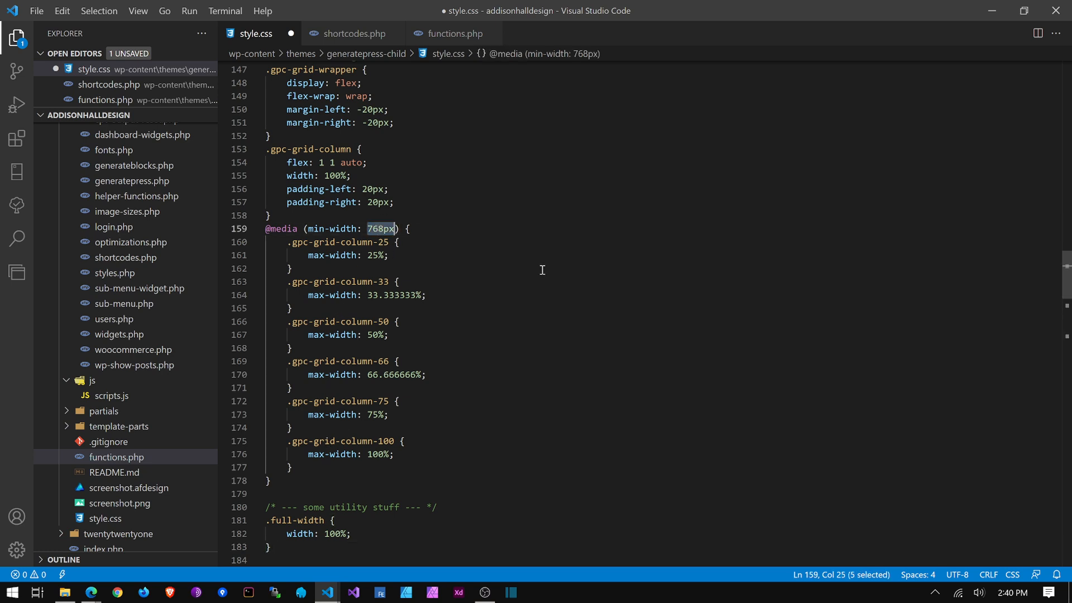
pyautogui.scroll(-4, 545, 269)
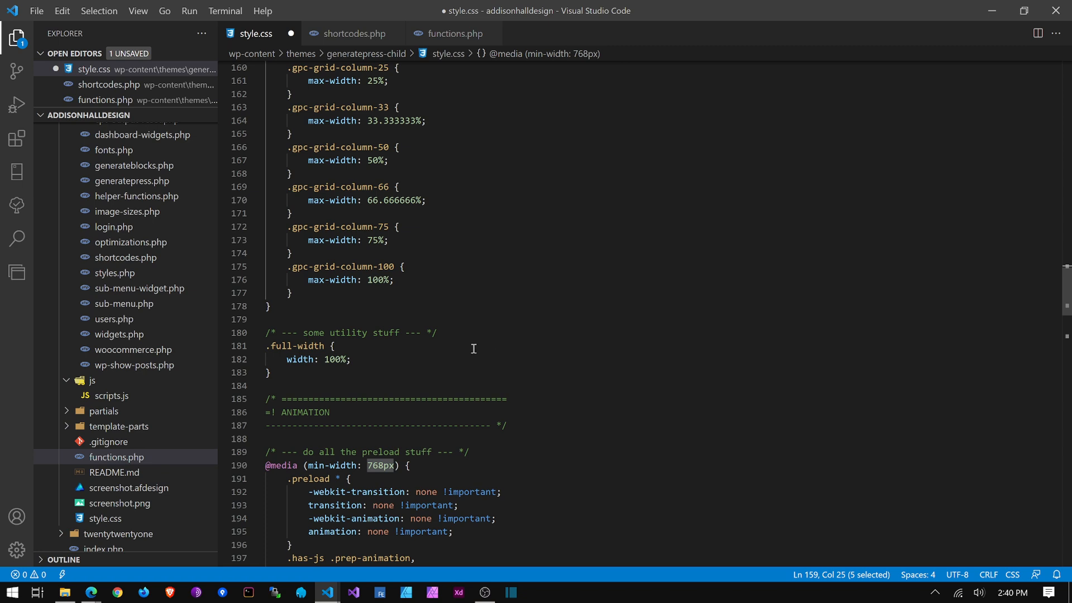
pyautogui.scroll(4, 479, 313)
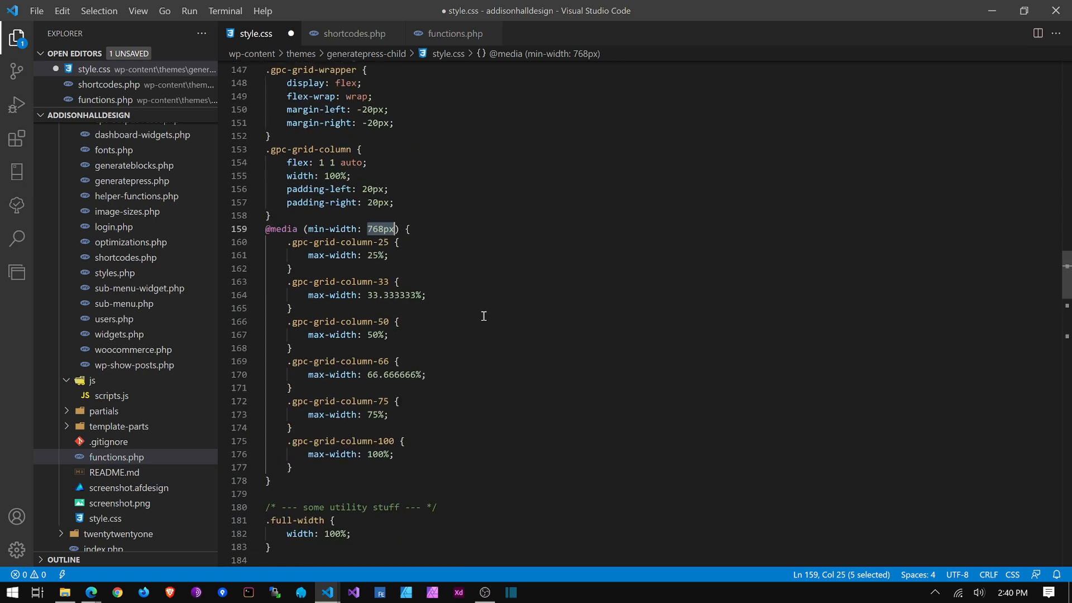
pyautogui.scroll(2, 485, 309)
pyautogui.scroll(2, 485, 309)
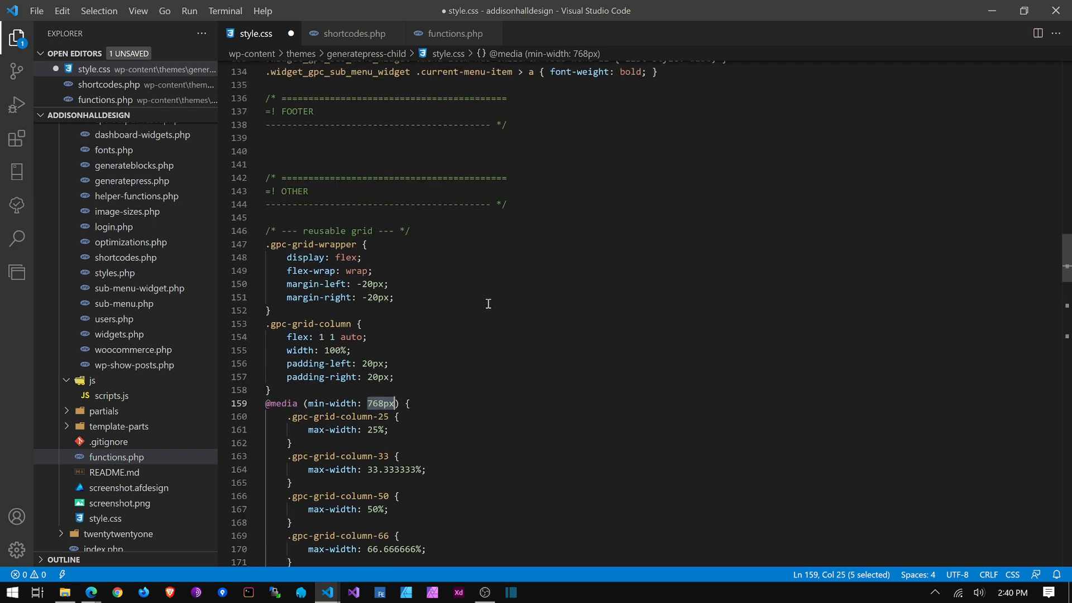
pyautogui.click(487, 301)
pyautogui.hotkey('ctrl', 's')
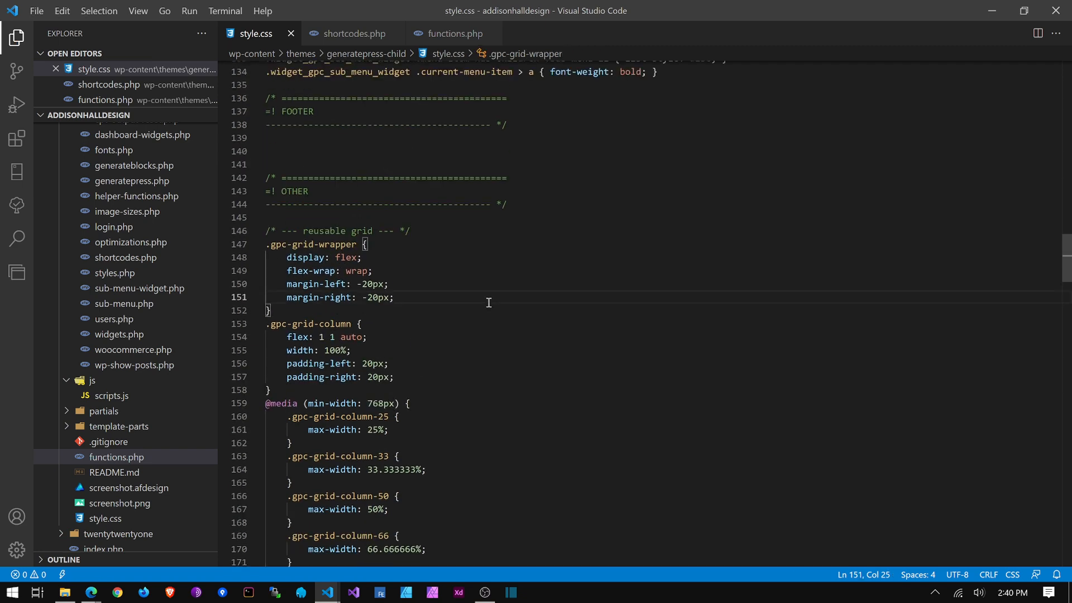
# Step: Switch to the published Work page in the browser, reload it and examine the portfolio items' column layout, images and title links
pyautogui.hotkey('alt', 'Tab')
pyautogui.hotkey('alt', 'Tab')
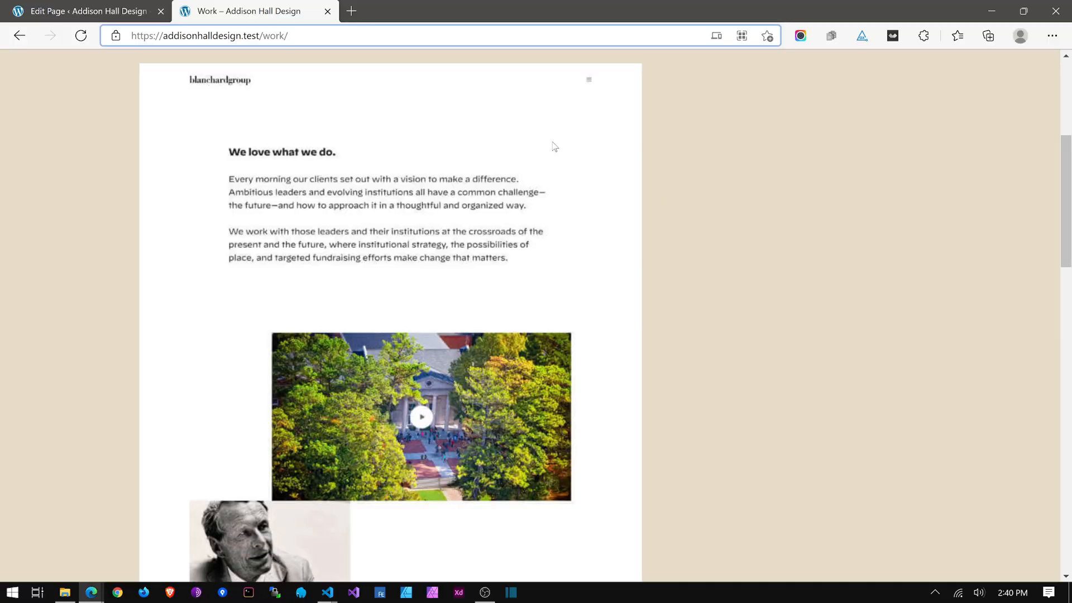
pyautogui.click(81, 36)
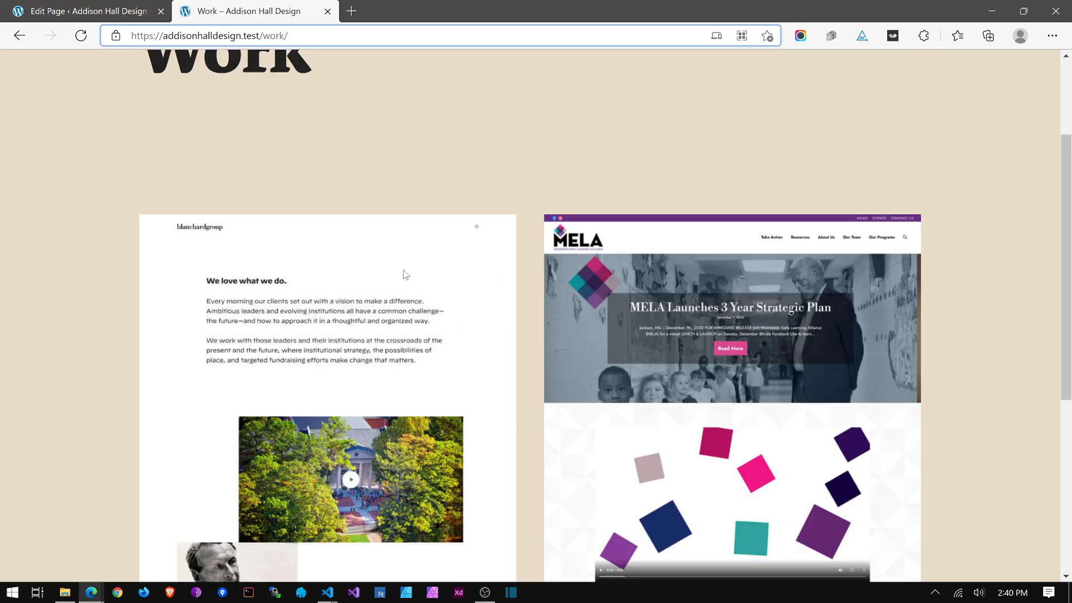
pyautogui.scroll(3, 405, 274)
pyautogui.scroll(-7, 404, 270)
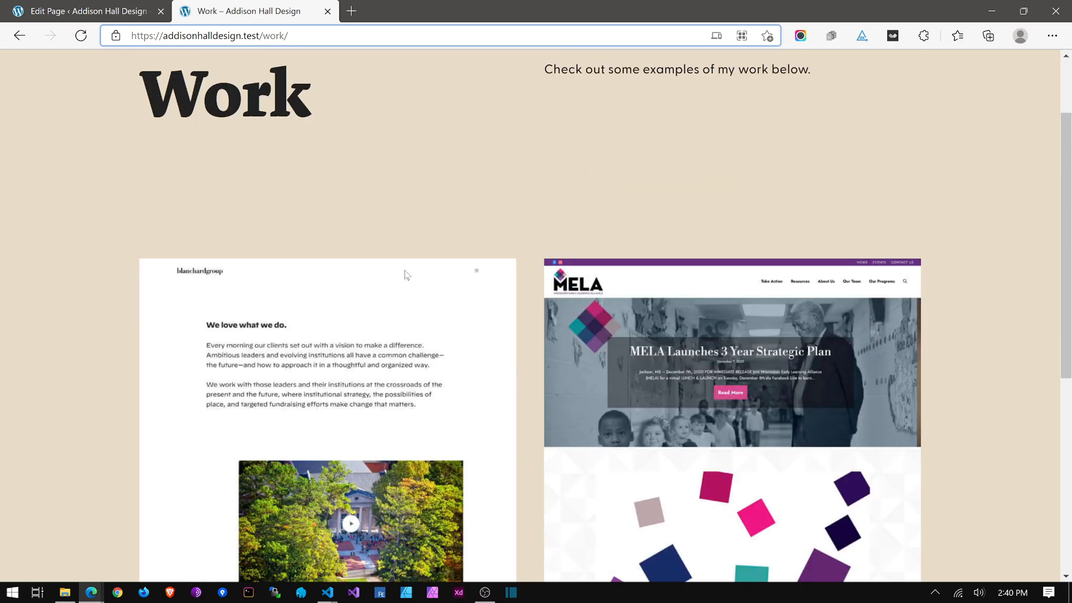
pyautogui.scroll(-2, 404, 263)
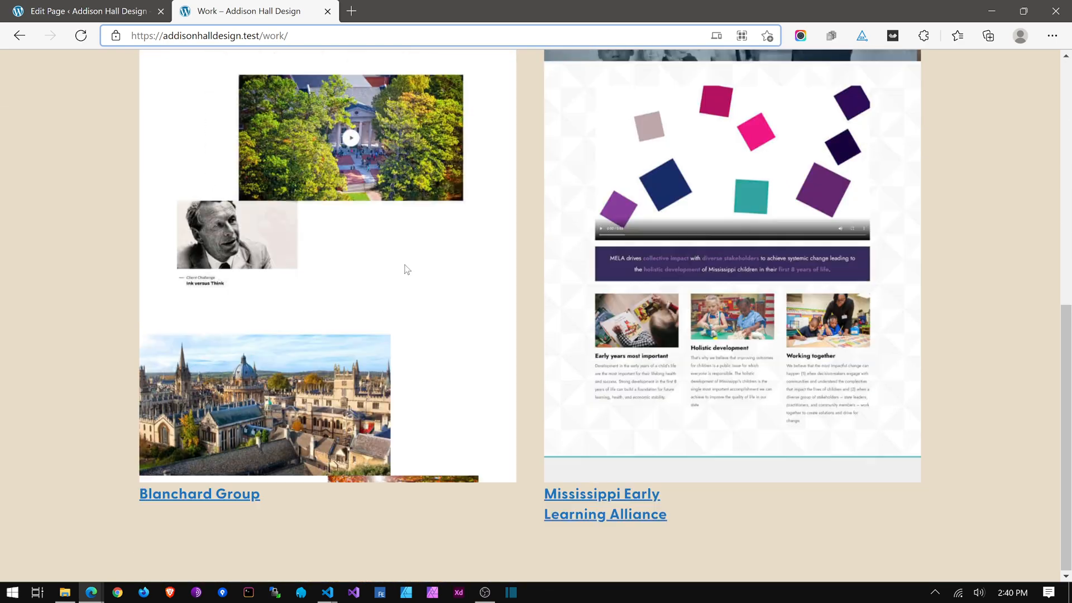
pyautogui.scroll(1, 406, 269)
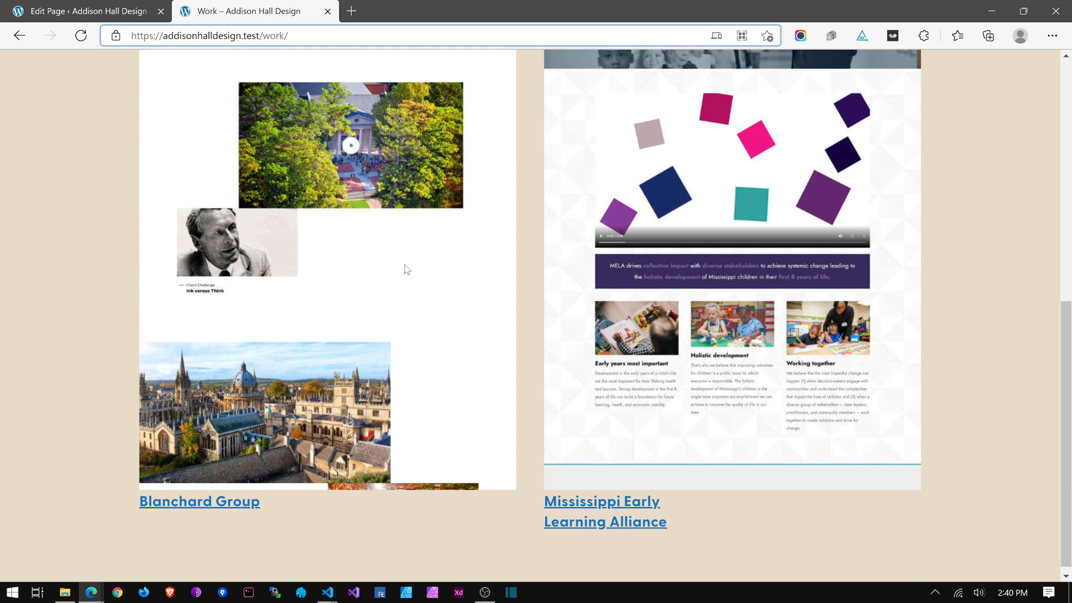
pyautogui.scroll(6, 407, 269)
pyautogui.scroll(3, 411, 270)
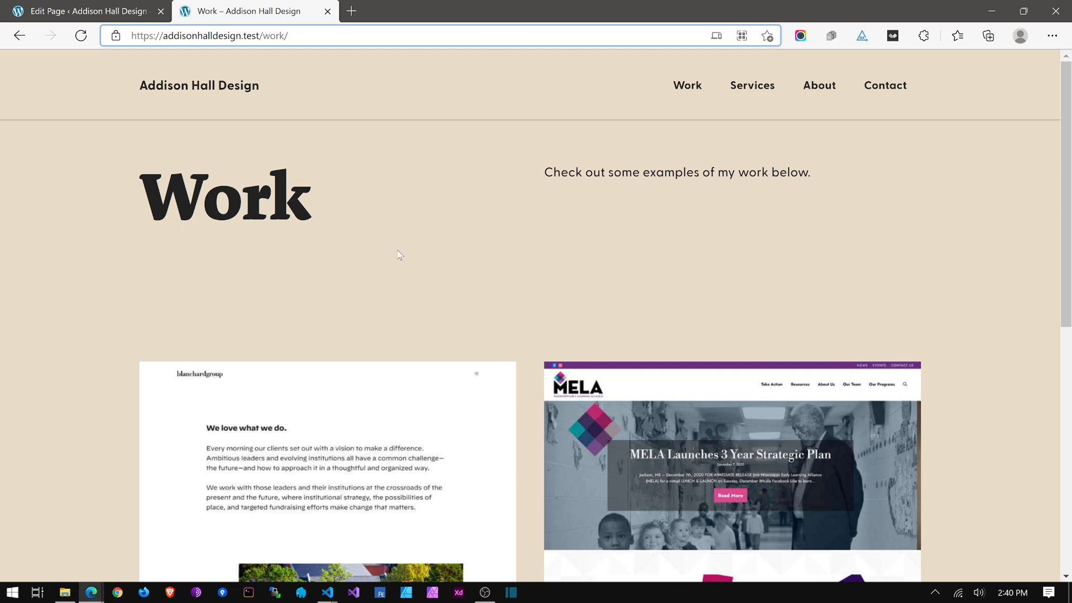
pyautogui.scroll(-5, 400, 255)
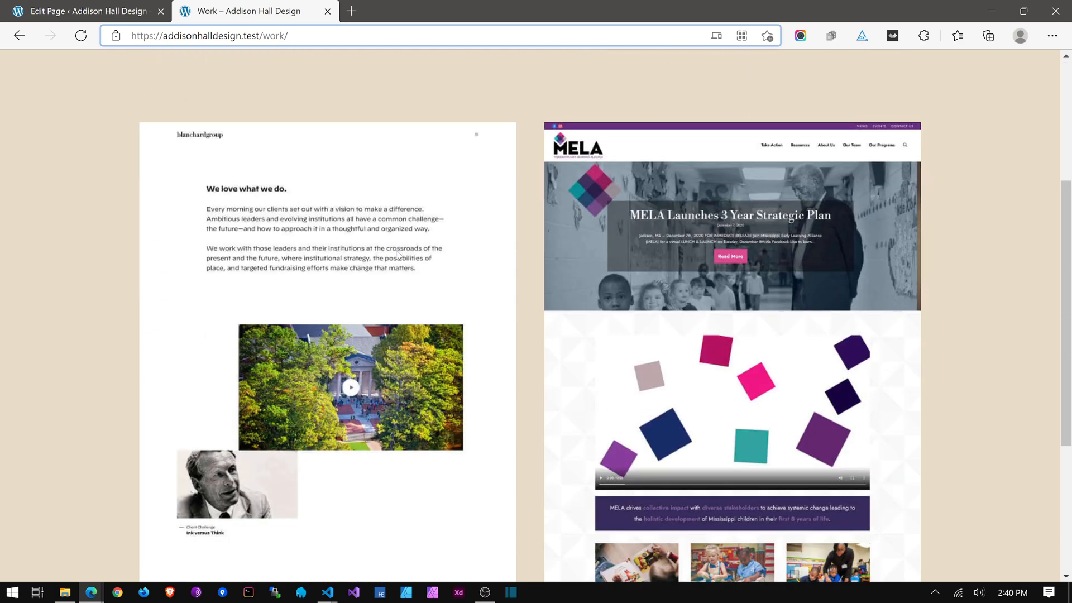
pyautogui.scroll(-4, 397, 257)
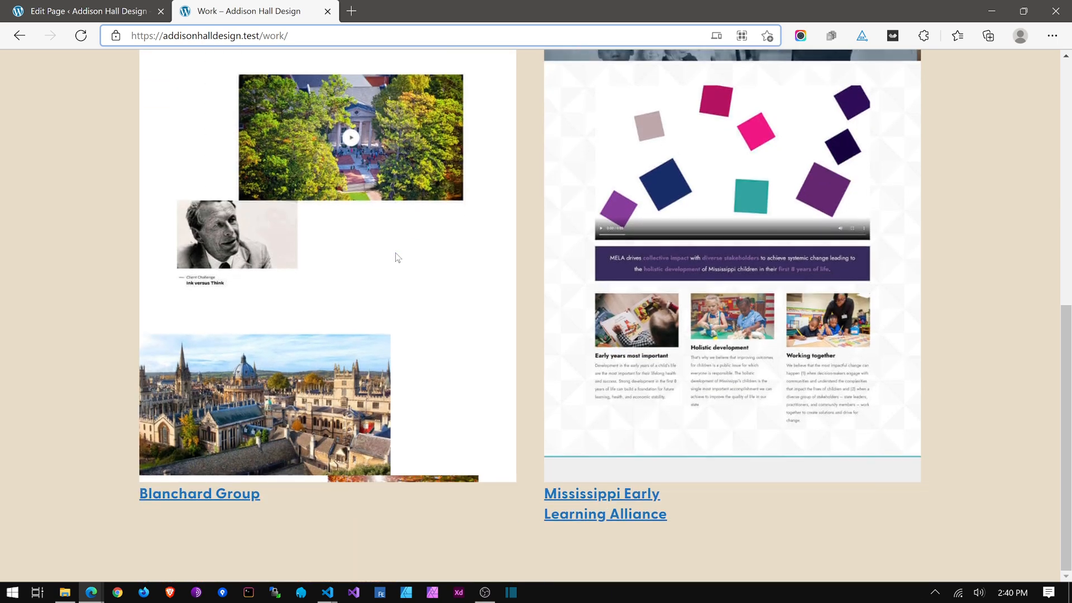
pyautogui.scroll(5, 397, 257)
pyautogui.scroll(-3, 400, 258)
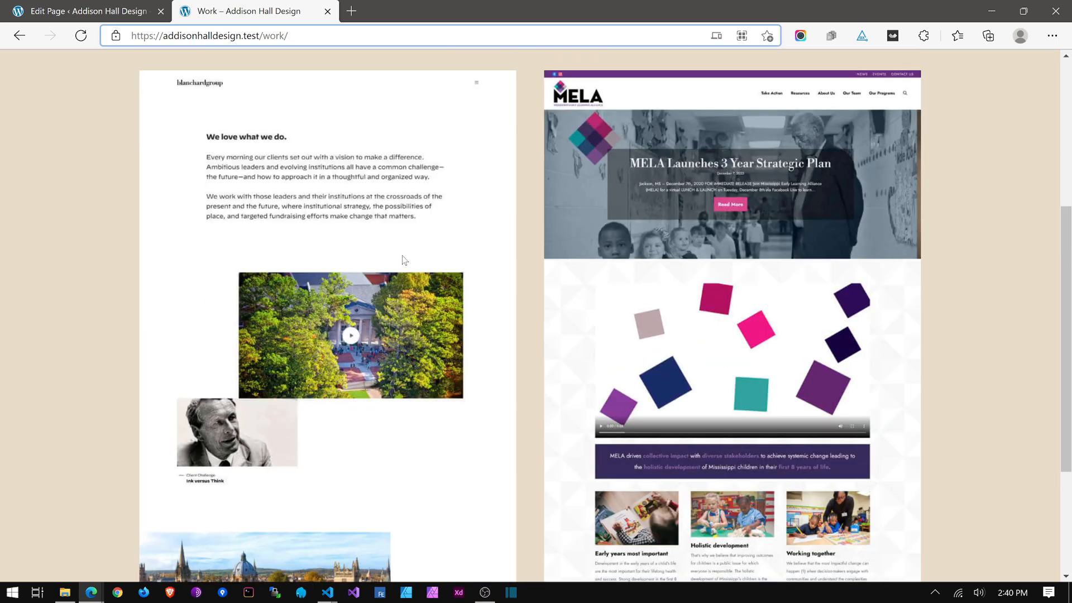
pyautogui.scroll(-2, 431, 369)
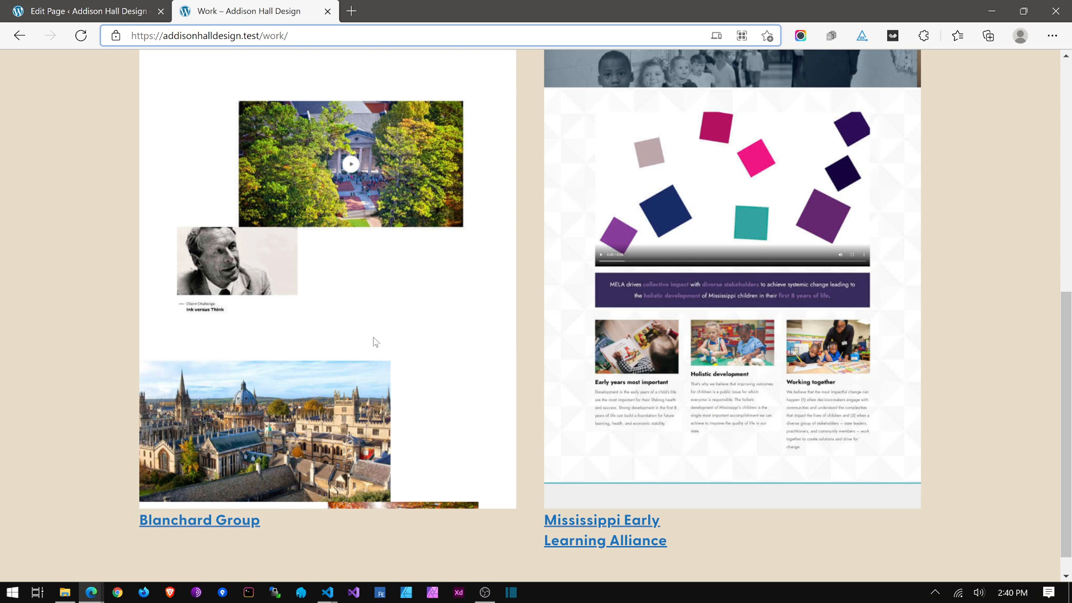
pyautogui.scroll(7, 372, 340)
pyautogui.scroll(-1, 374, 342)
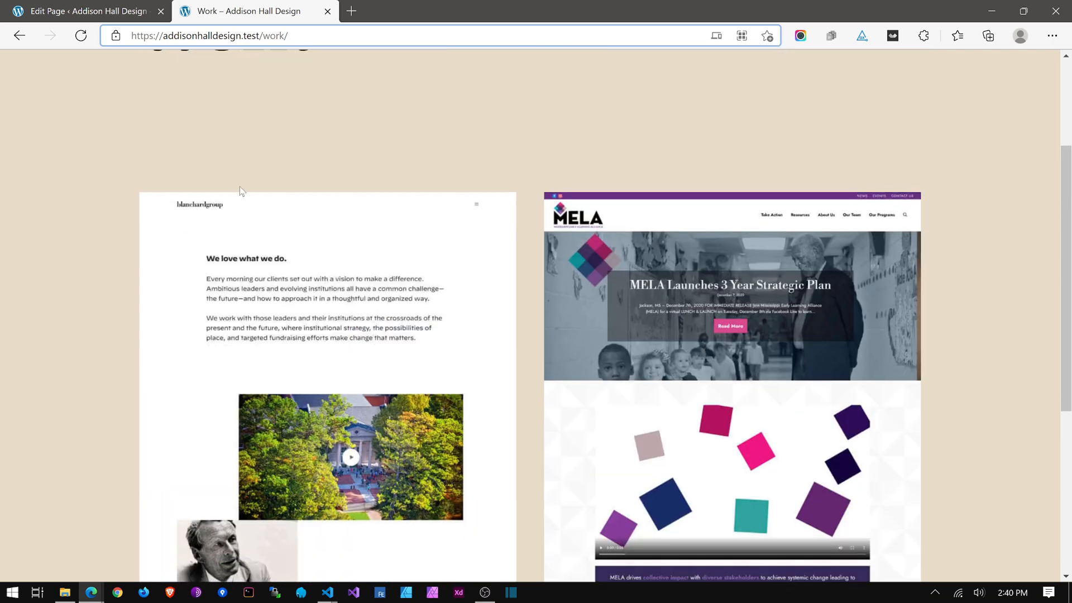
pyautogui.scroll(3, 244, 190)
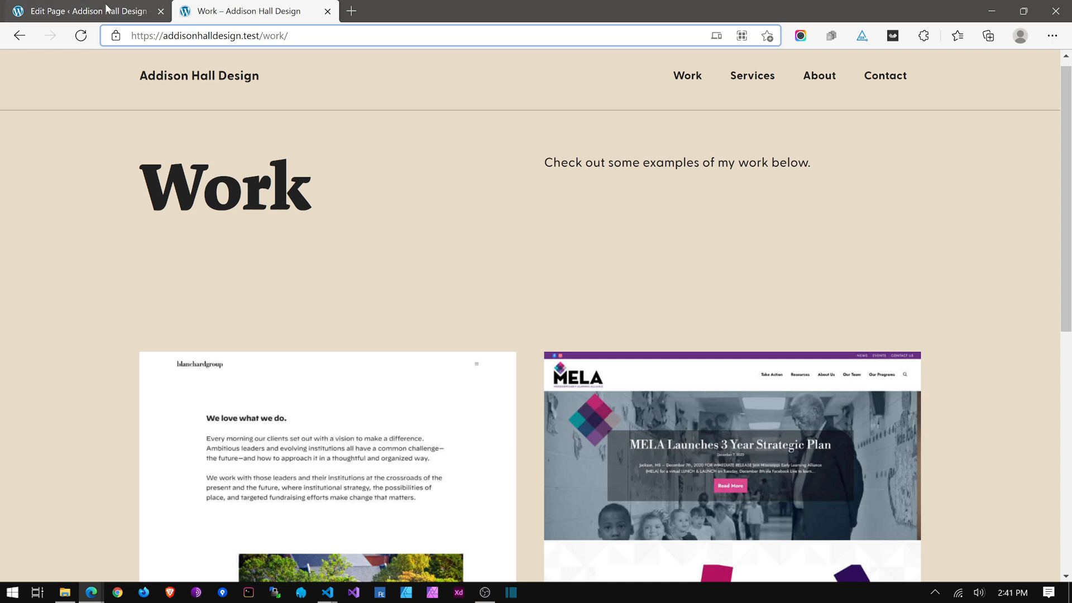
# Step: Leave the Work page editor for the Pages list, and open the Advanced Custom Fields documentation in a new browser tab
pyautogui.click(107, 9)
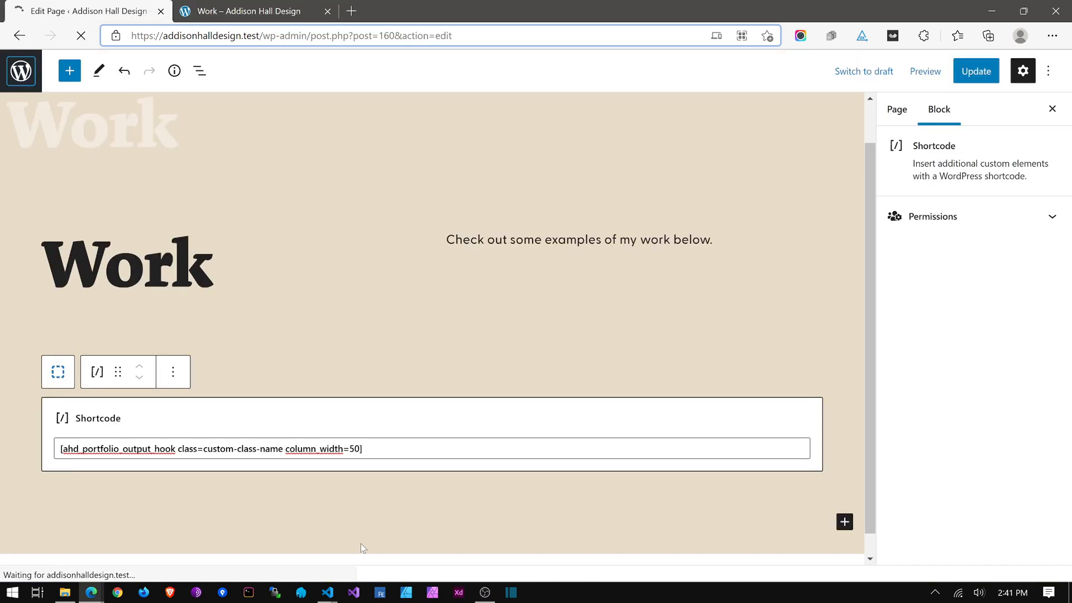
pyautogui.click(356, 16)
pyautogui.write('advance')
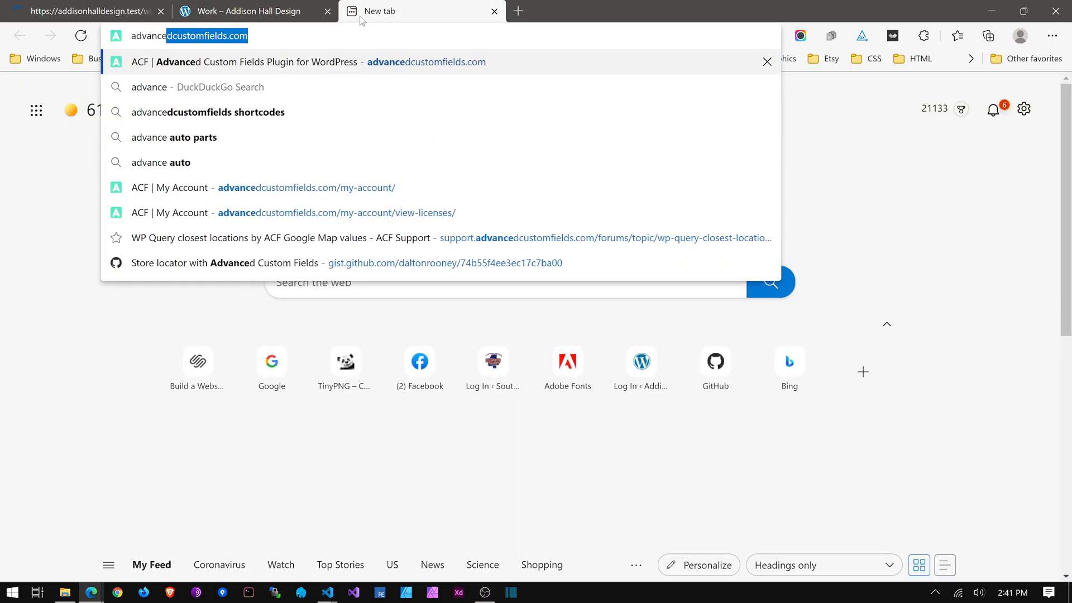
pyautogui.press('Return')
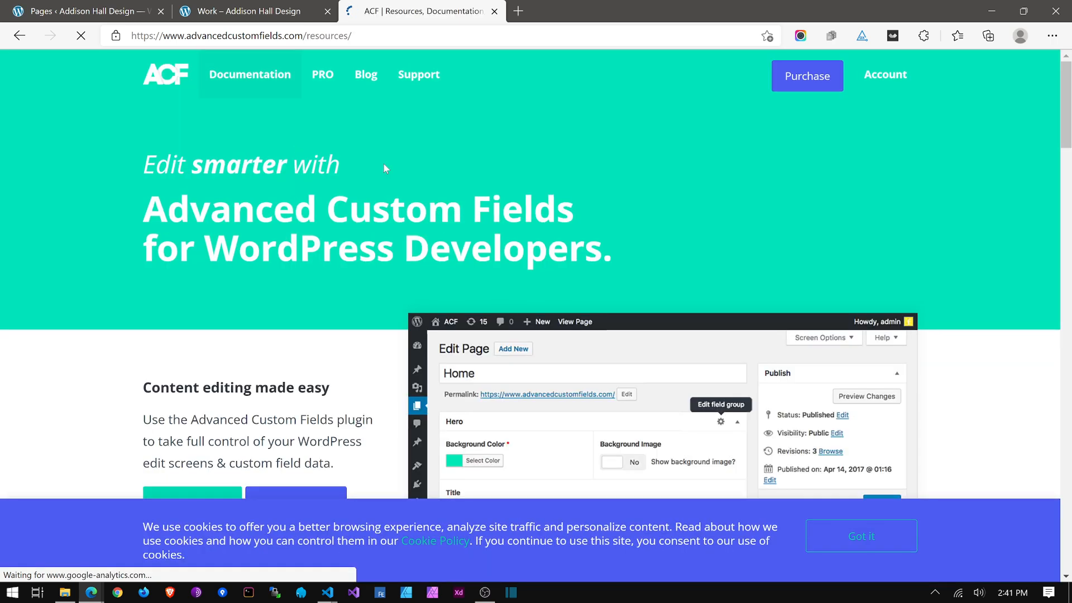
pyautogui.click(855, 540)
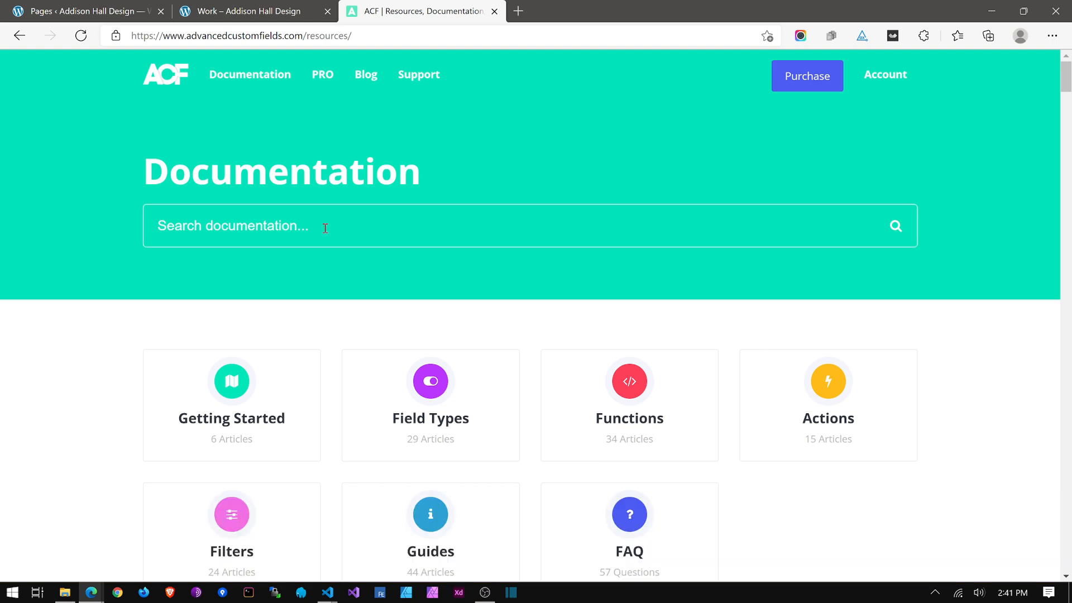
# Step: Search the ACF documentation for "shortcode", open the Shortcode article and read its usage and example sections
pyautogui.click(326, 228)
pyautogui.write('shor')
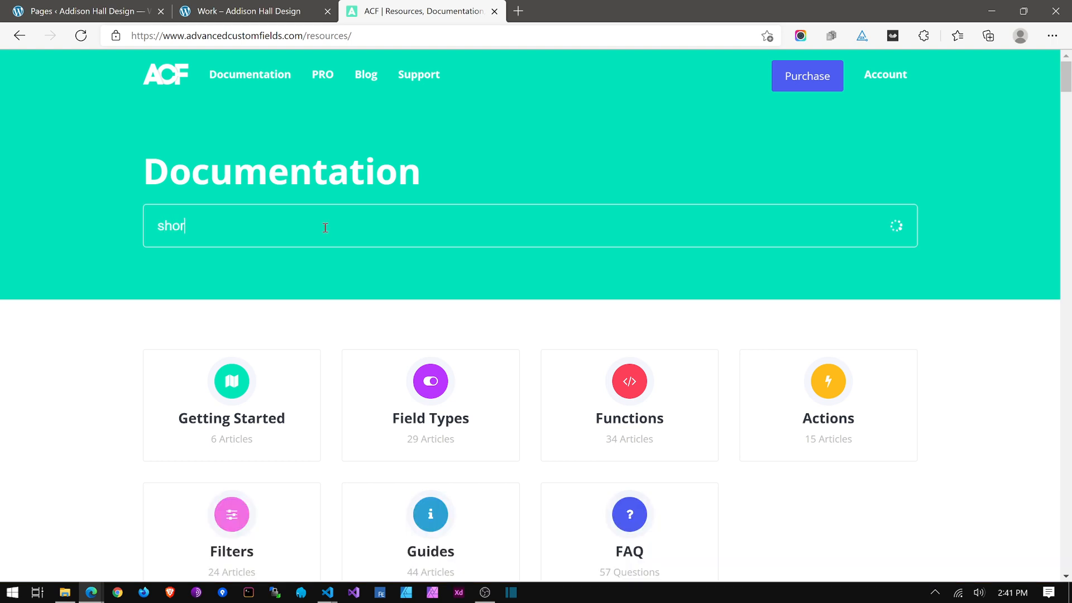
pyautogui.write('tcode')
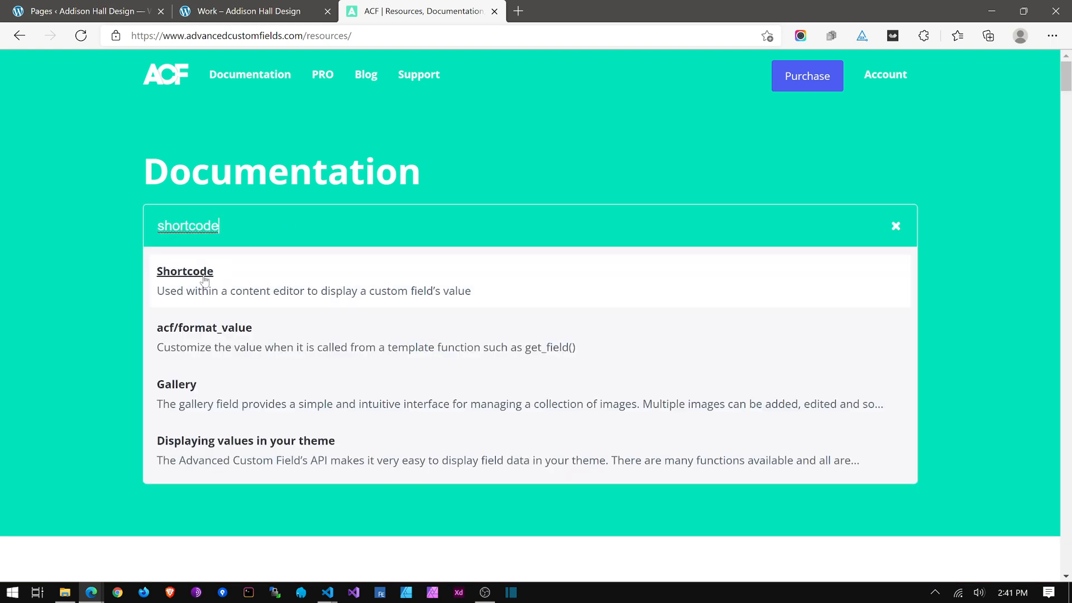
pyautogui.click(197, 284)
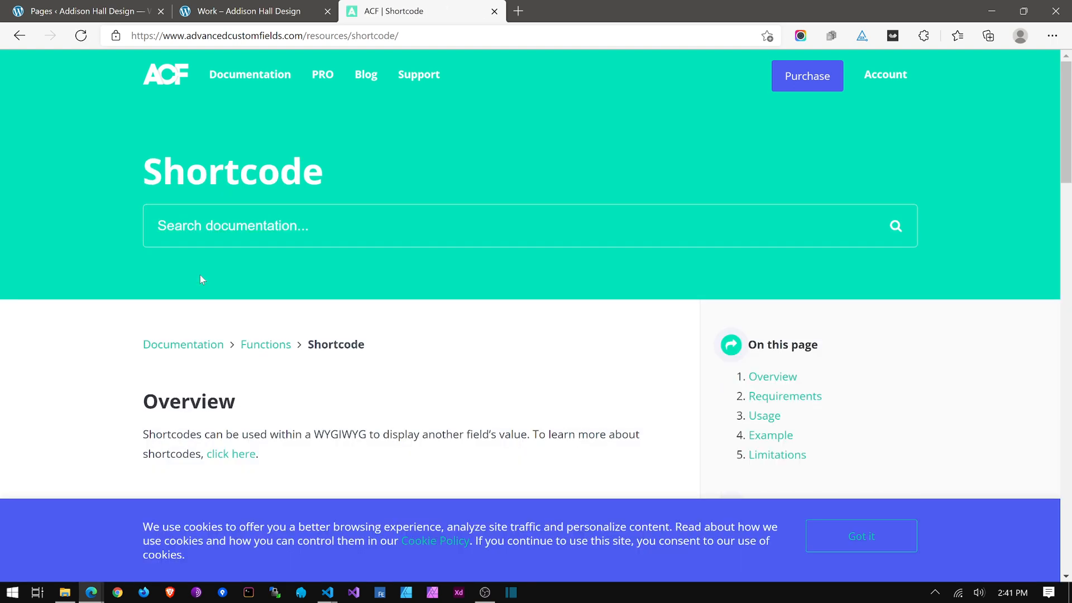
pyautogui.click(885, 549)
pyautogui.scroll(-6, 433, 373)
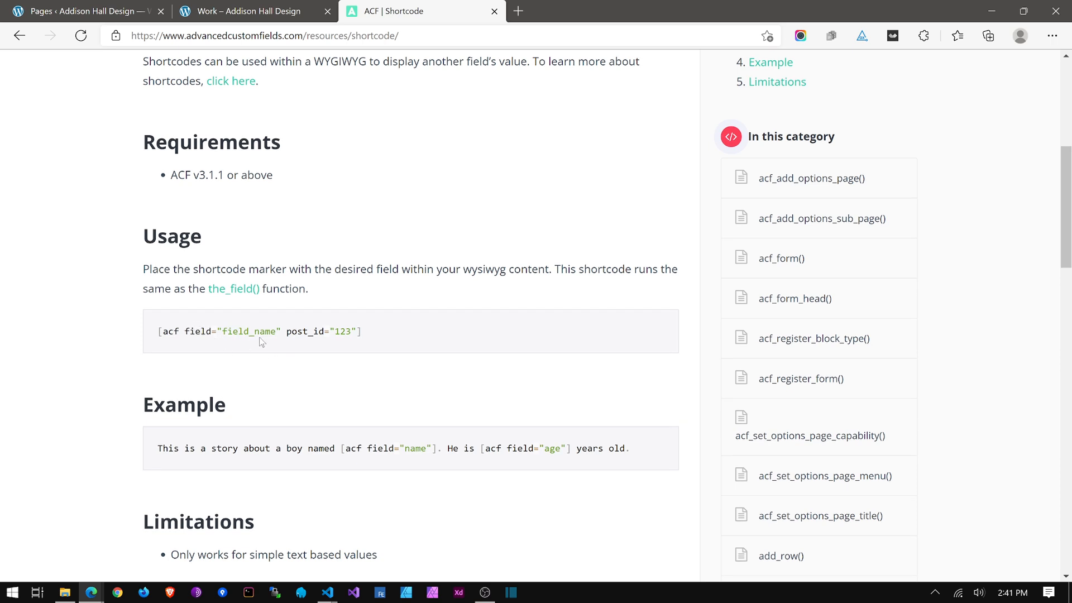
# Step: Switch from the ACF documentation back to the WordPress admin's Pages list in the browser
pyautogui.hotkey('alt', 'Tab')
pyautogui.hotkey('alt', 'Tab')
pyautogui.hotkey('alt', 'Tab')
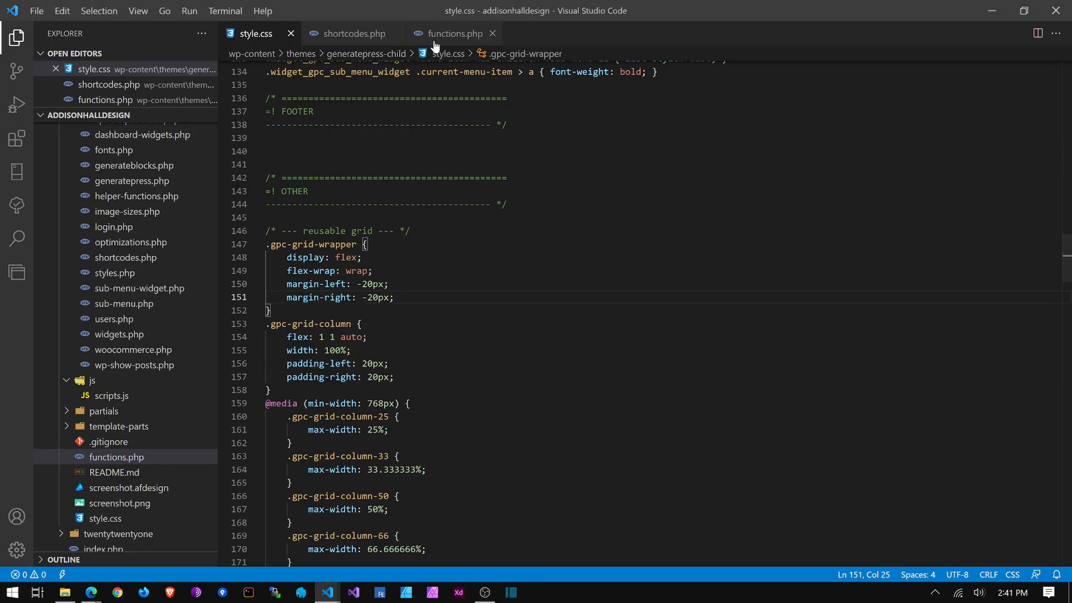
pyautogui.hotkey('alt', 'Tab')
pyautogui.hotkey('alt', 'Tab')
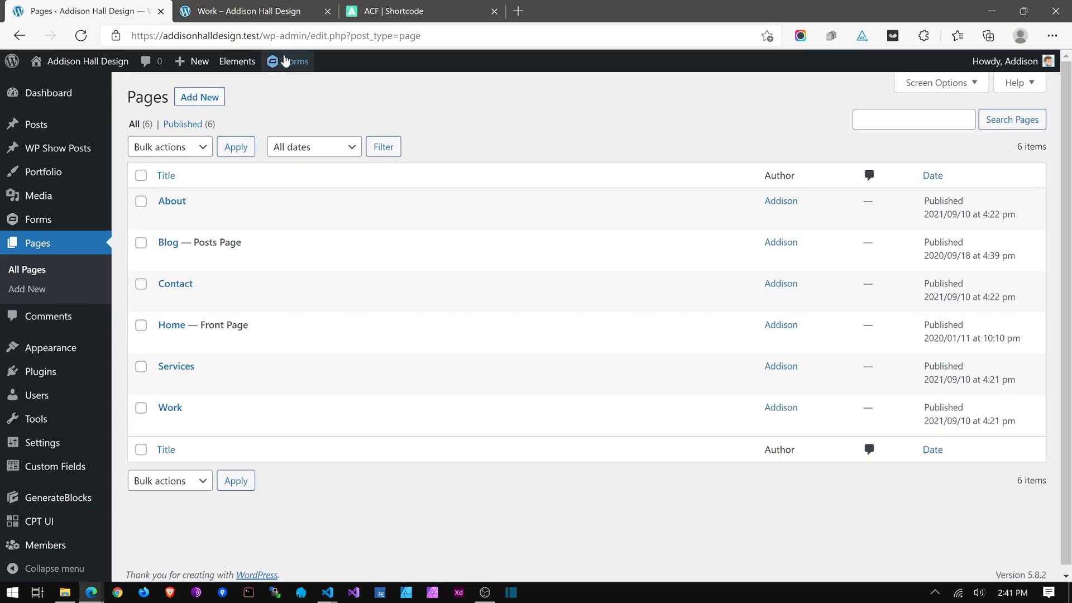
# Step: Open the Portfolio Template element from the site's Elements list for editing
pyautogui.click(254, 61)
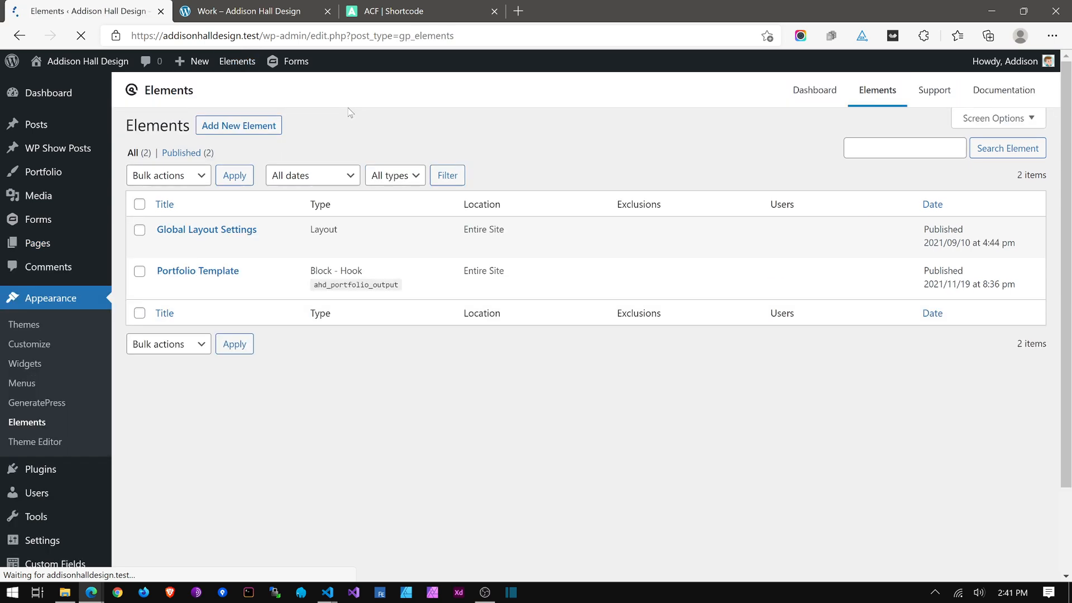
pyautogui.click(211, 273)
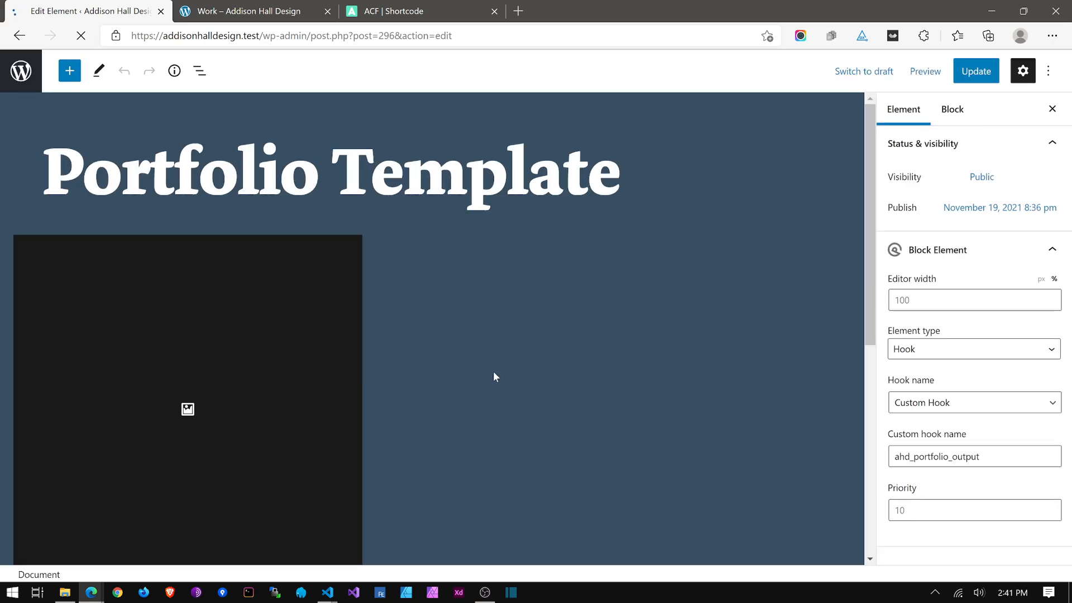
pyautogui.scroll(-5, 438, 423)
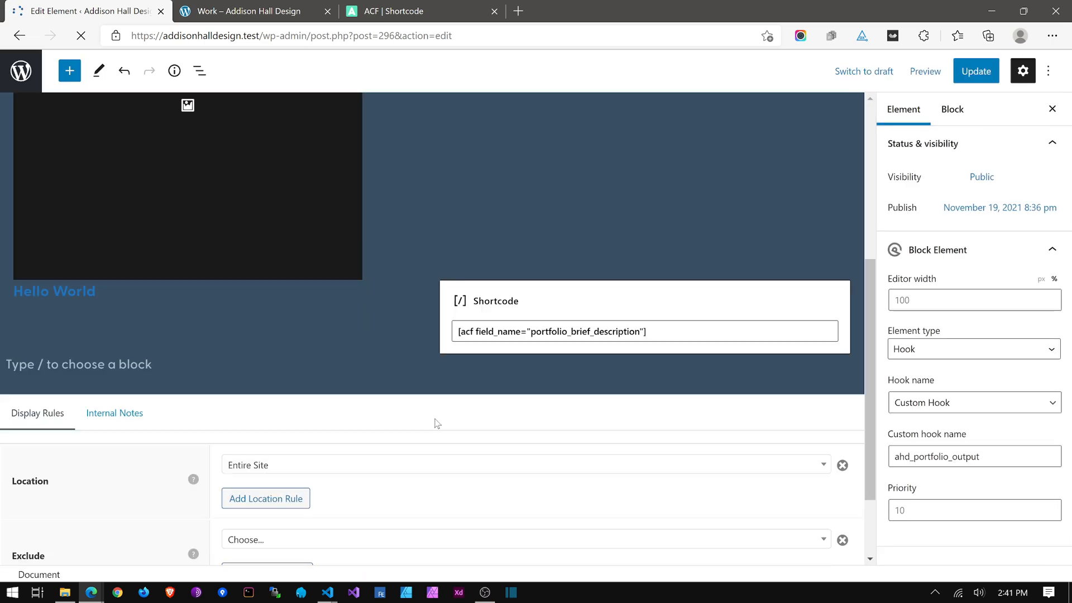
# Step: Change the shortcode block's attribute so it reads [acf field="portfolio_brief_description"], and update the element
pyautogui.click(525, 331)
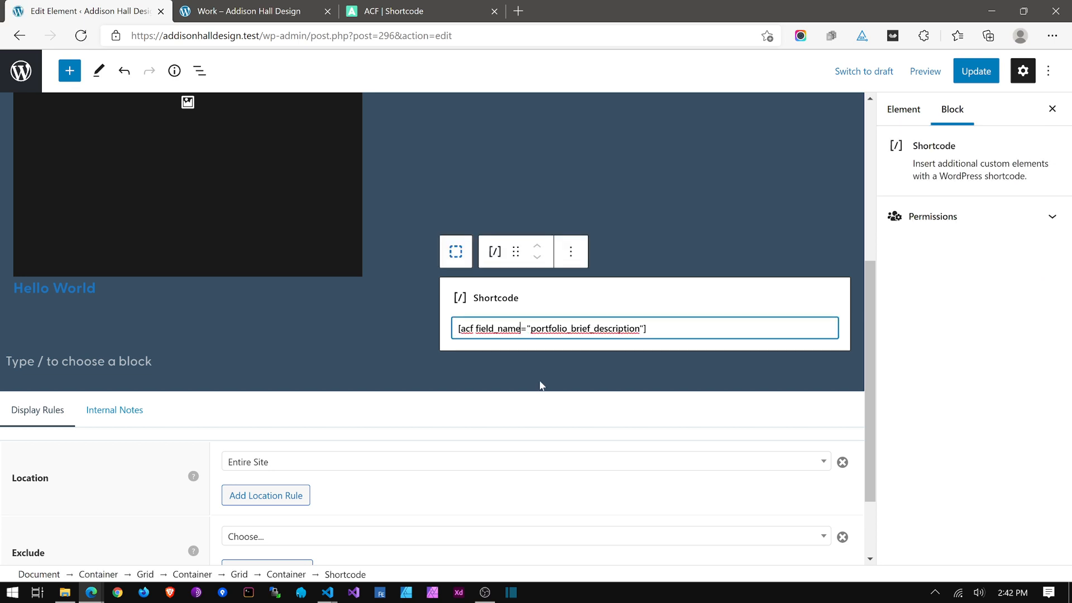
pyautogui.press('BackSpace')
pyautogui.press('BackSpace')
pyautogui.press('BackSpace')
pyautogui.press('BackSpace')
pyautogui.press('BackSpace')
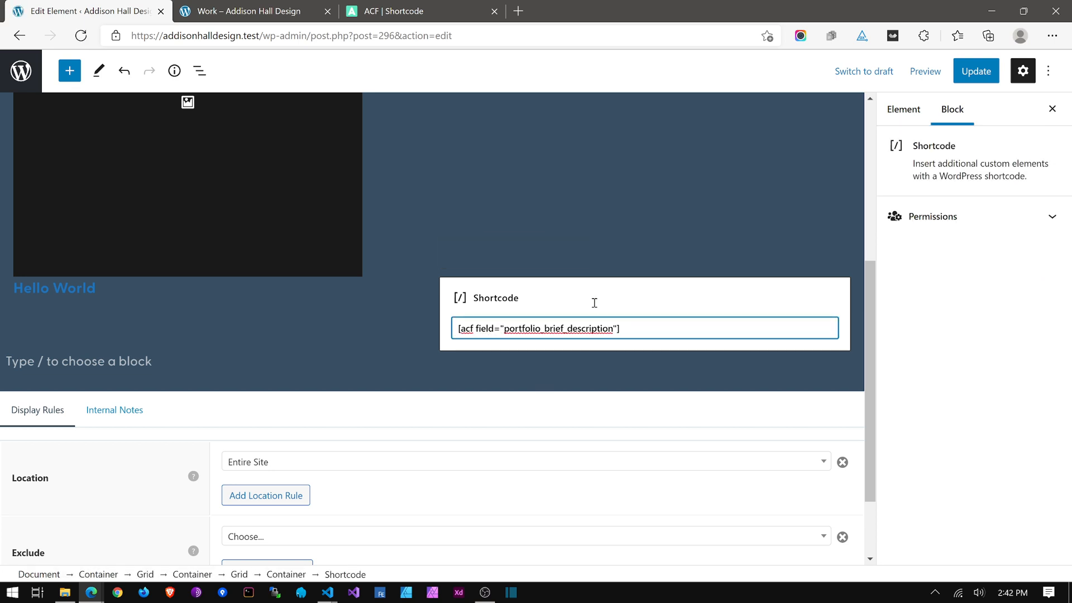
pyautogui.click(976, 71)
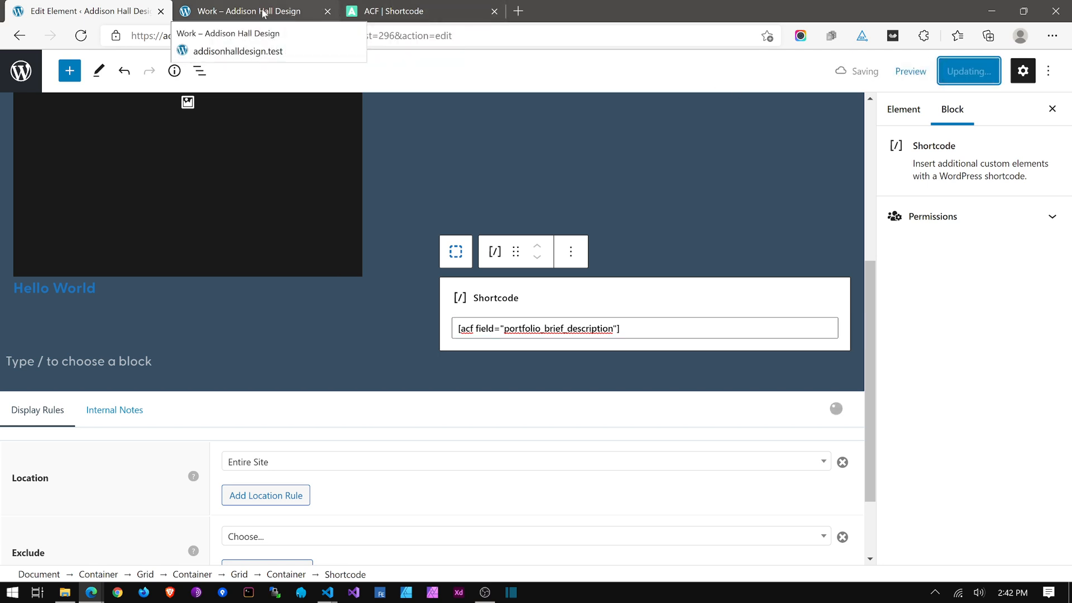
# Step: Reload the published Work page in the browser and examine the descriptions beside the titles and the spacing under the portfolio images
pyautogui.click(223, 11)
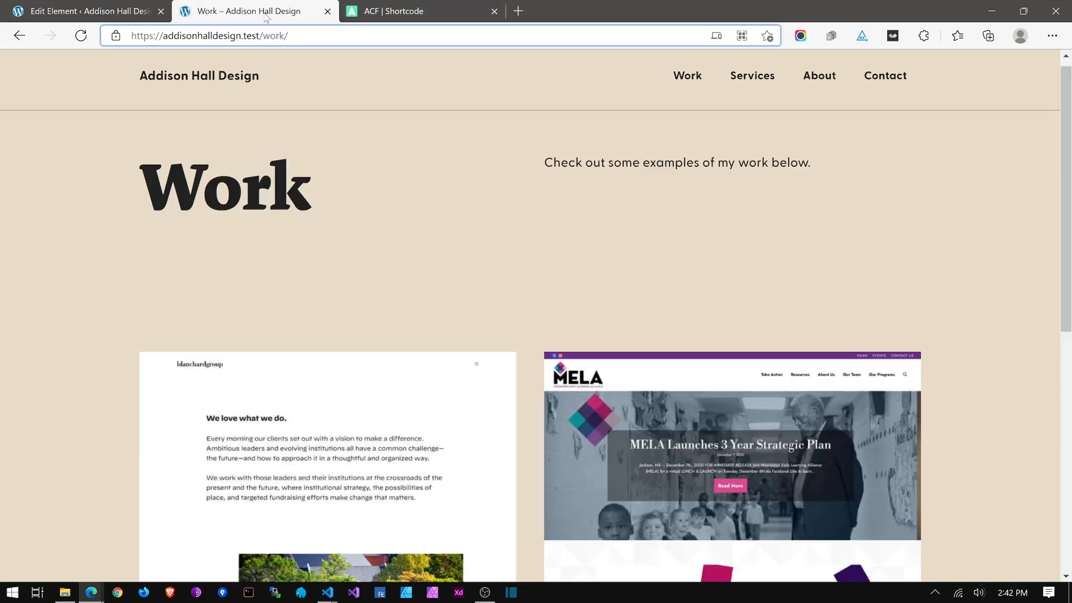
pyautogui.click(81, 35)
pyautogui.scroll(-8, 571, 202)
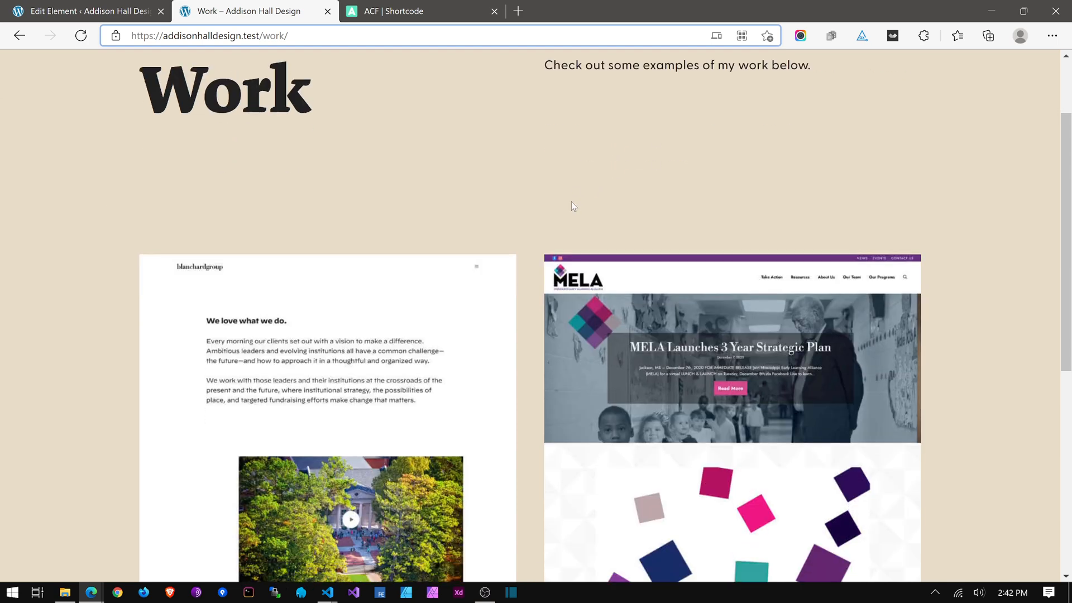
pyautogui.scroll(-1, 567, 214)
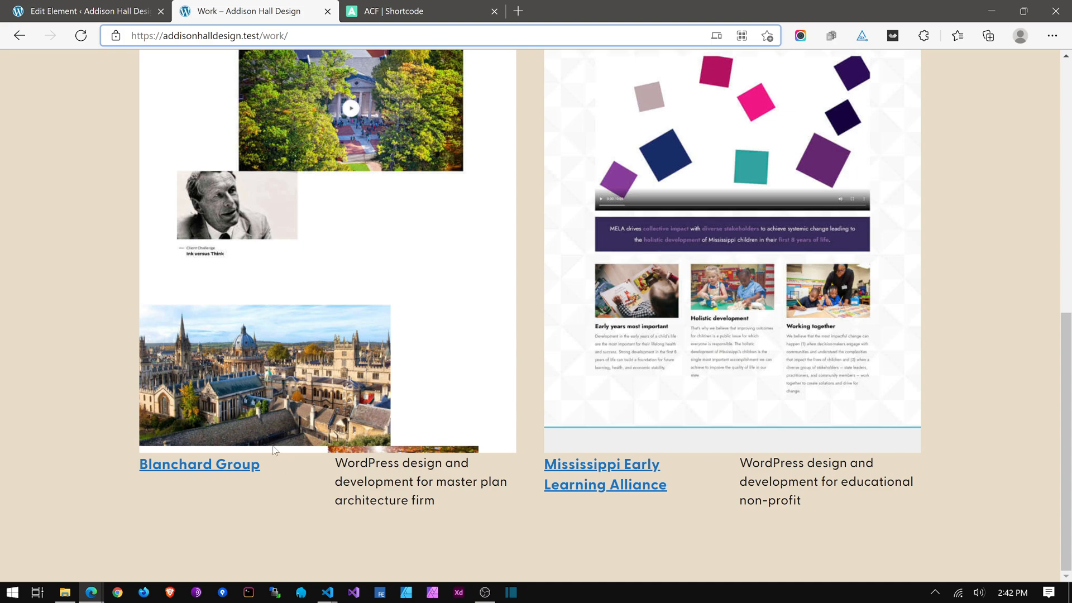
pyautogui.scroll(4, 277, 446)
pyautogui.scroll(-4, 283, 444)
pyautogui.scroll(5, 289, 427)
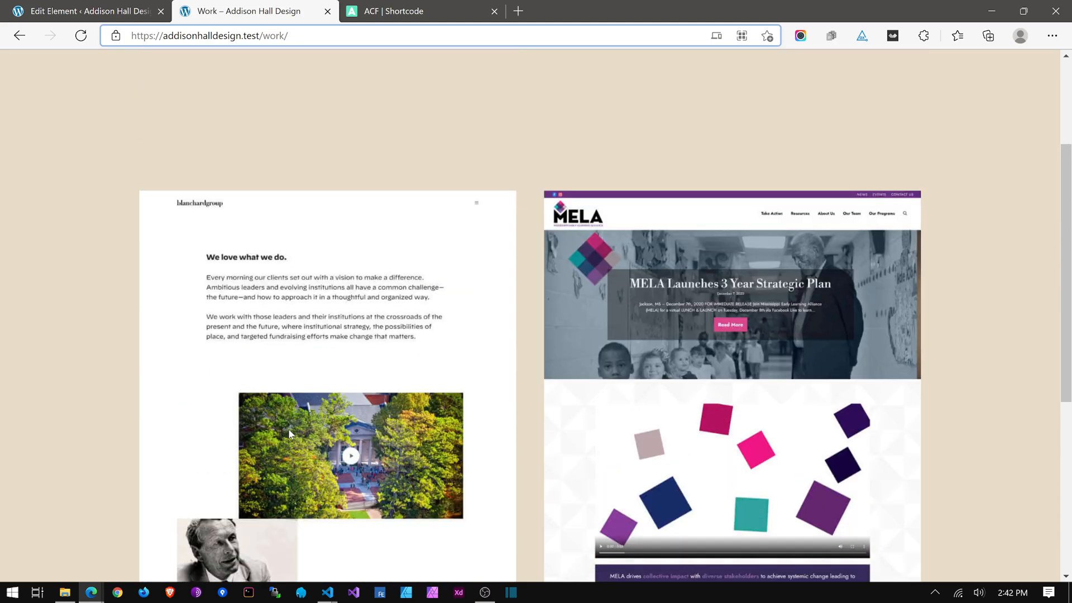
pyautogui.scroll(3, 289, 434)
pyautogui.scroll(-1, 307, 431)
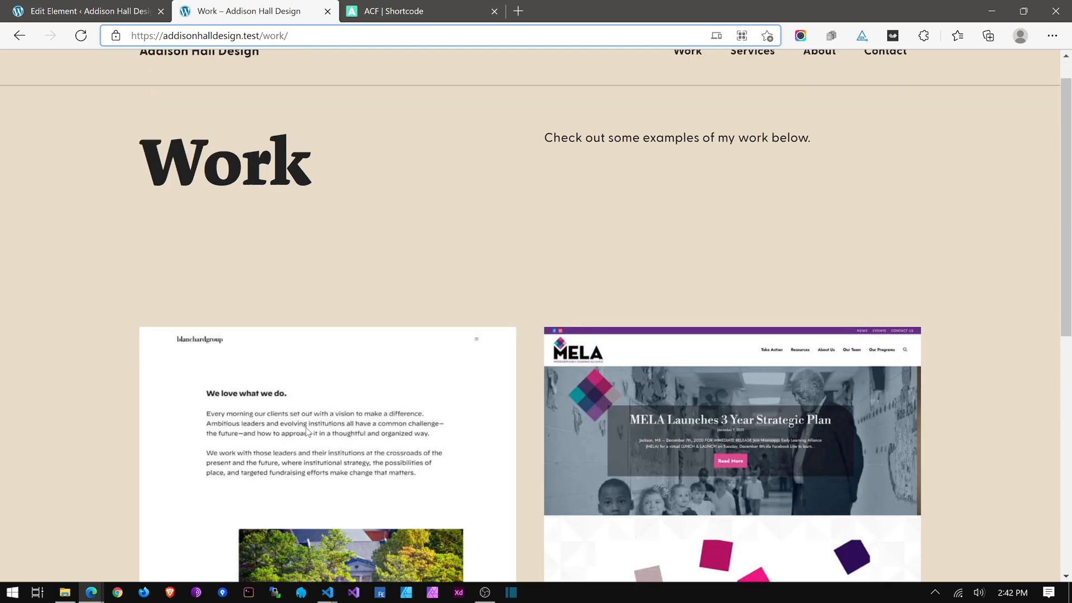
pyautogui.scroll(-2, 307, 431)
pyautogui.scroll(-2, 391, 413)
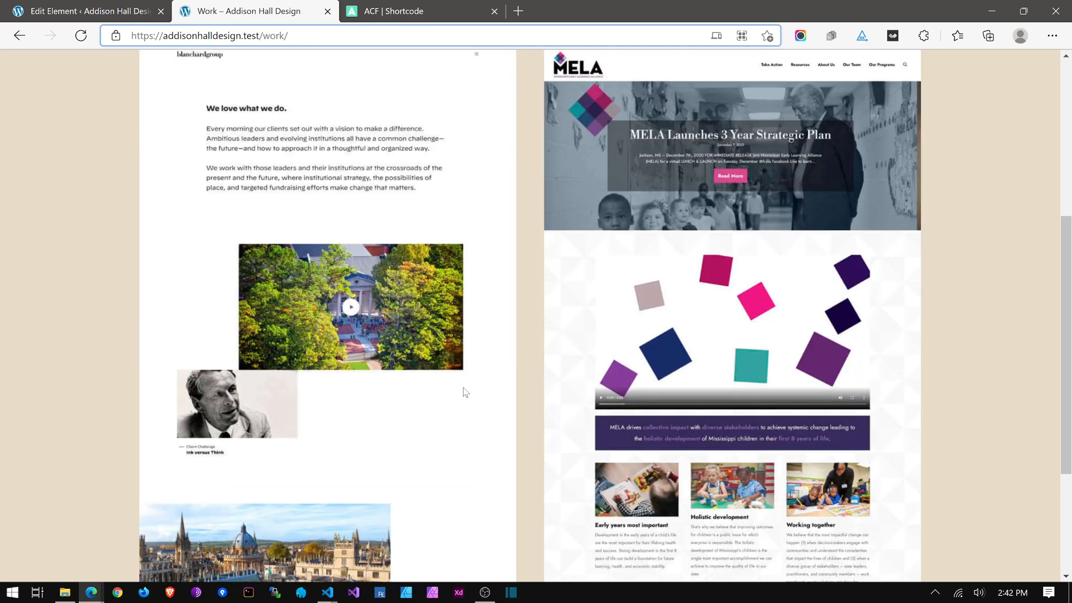
pyautogui.scroll(-3, 457, 368)
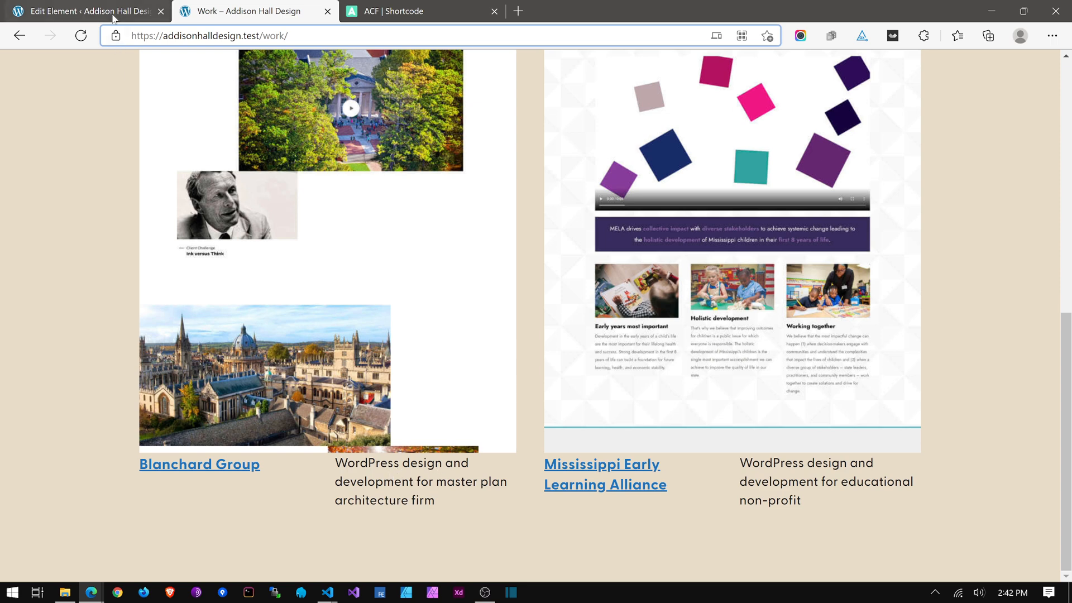
# Step: Back in the Portfolio Template editor, give the container around the headline and shortcode grid 10 px top and 20 px bottom padding
pyautogui.click(84, 11)
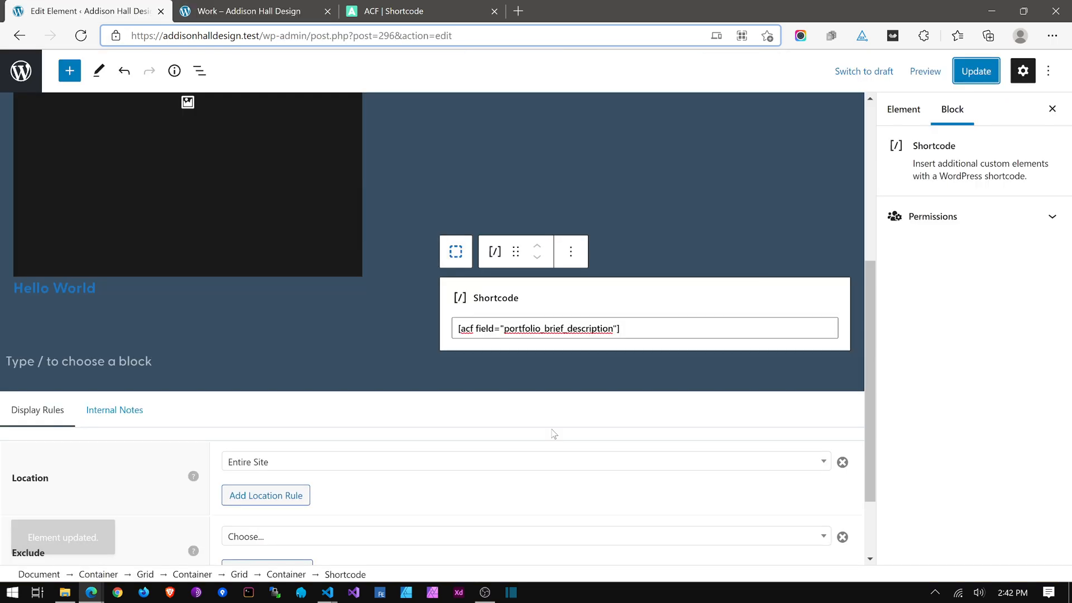
pyautogui.click(206, 295)
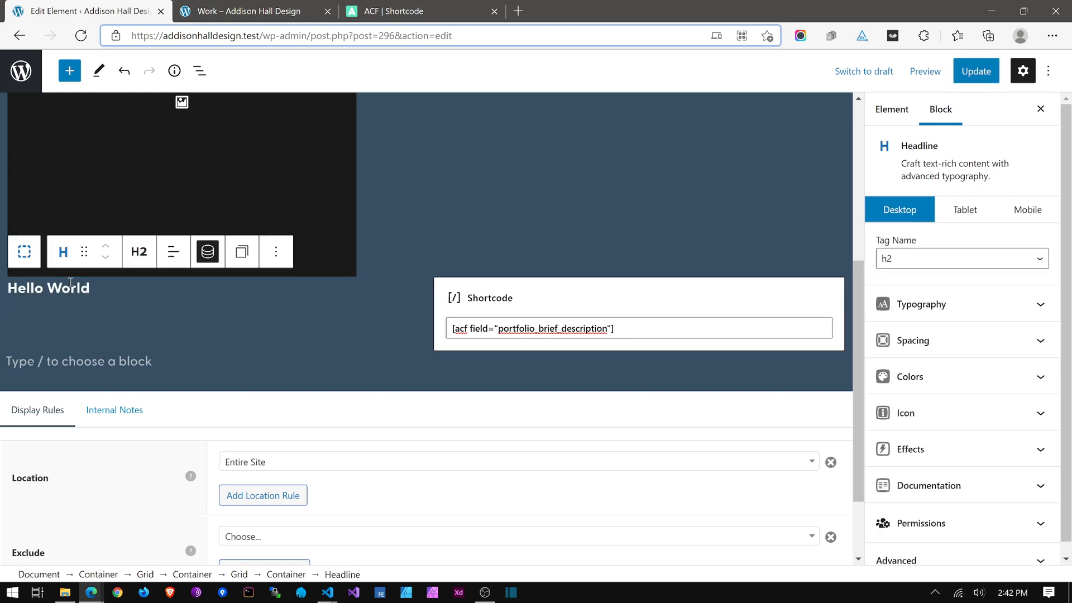
pyautogui.click(24, 262)
pyautogui.click(200, 70)
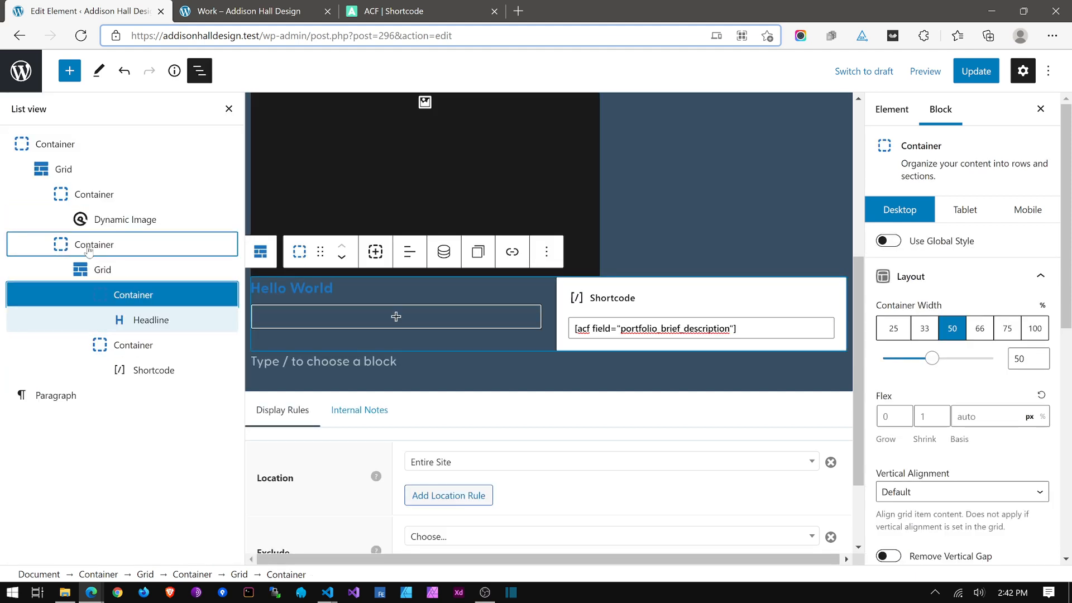
pyautogui.click(88, 245)
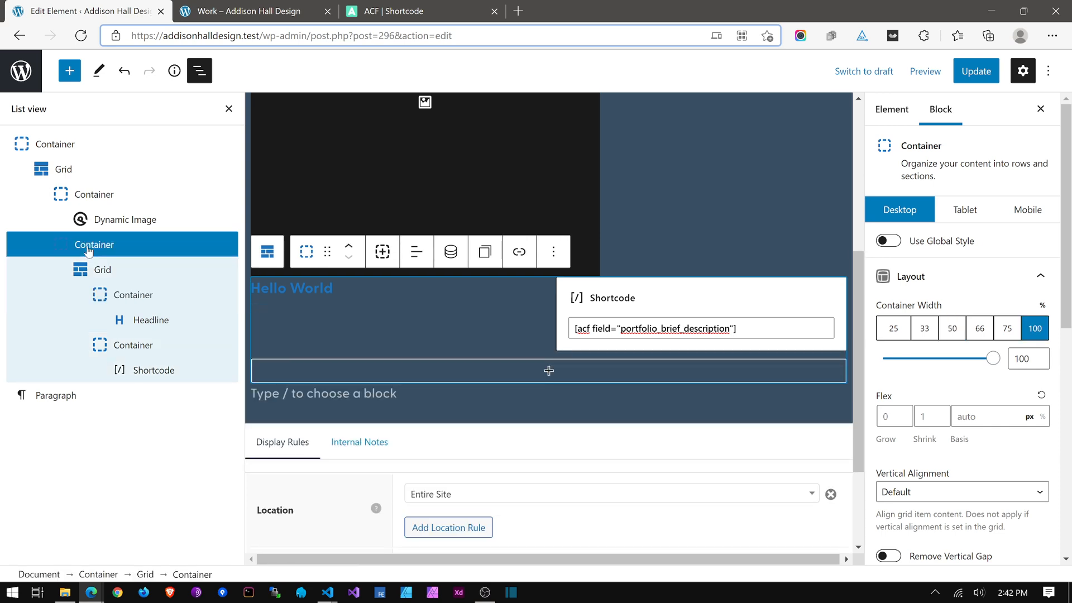
pyautogui.scroll(-5, 981, 444)
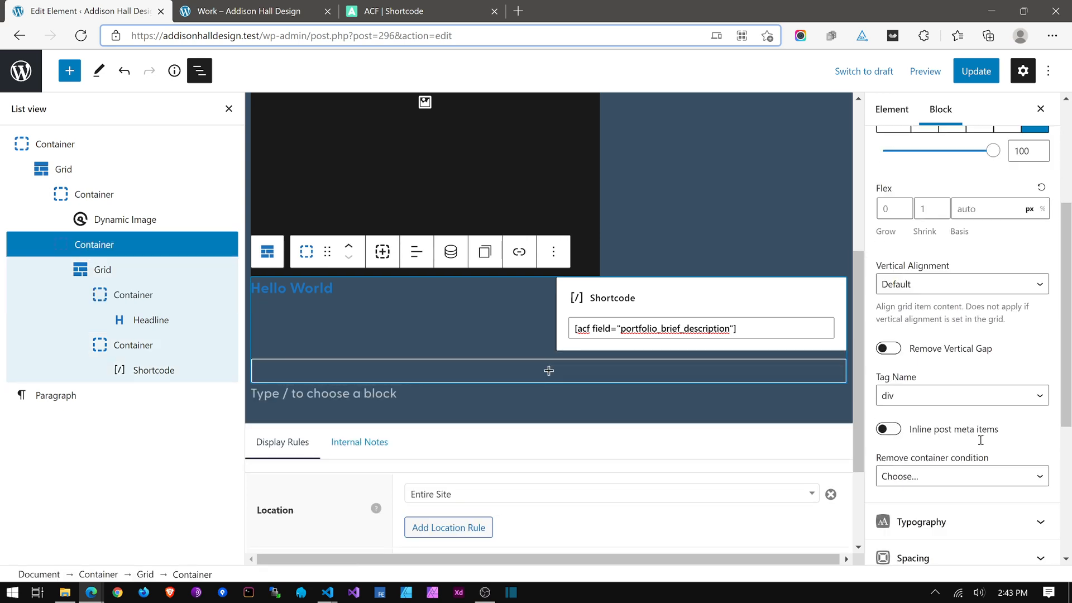
pyautogui.scroll(-1, 980, 443)
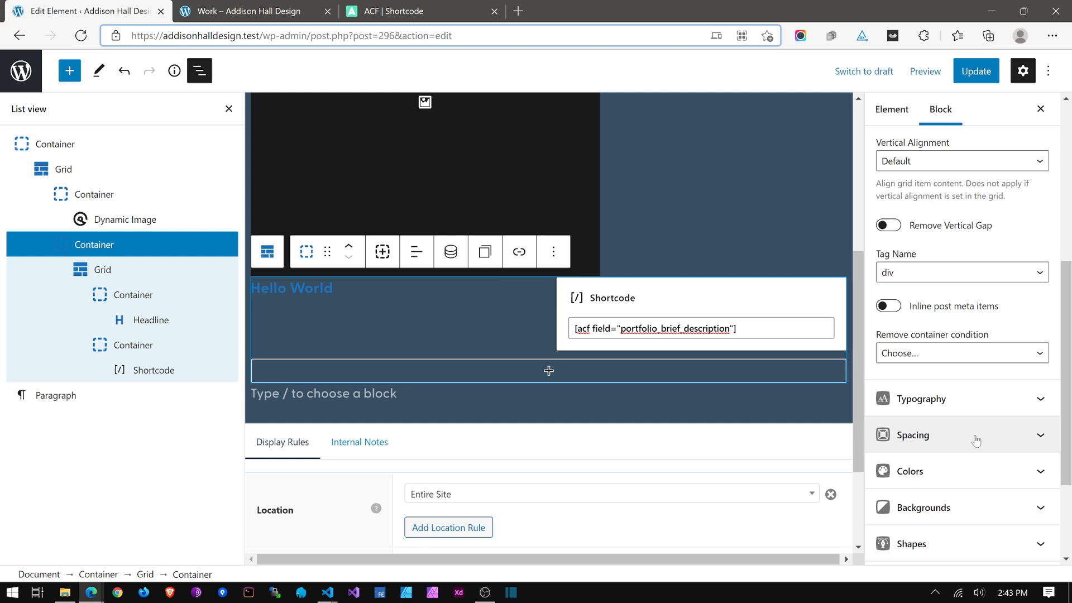
pyautogui.click(970, 439)
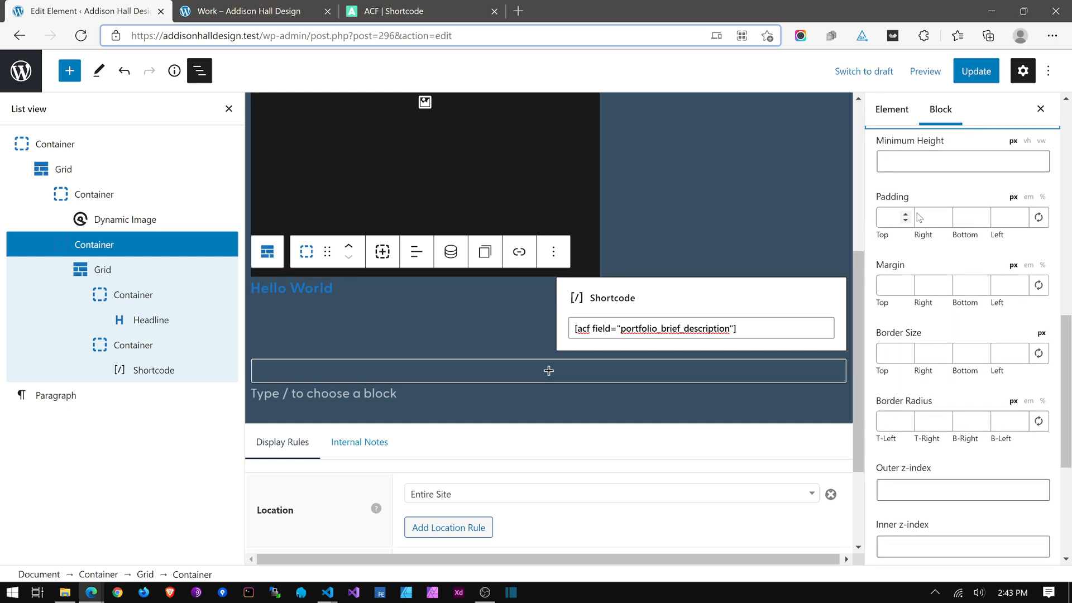
pyautogui.click(894, 223)
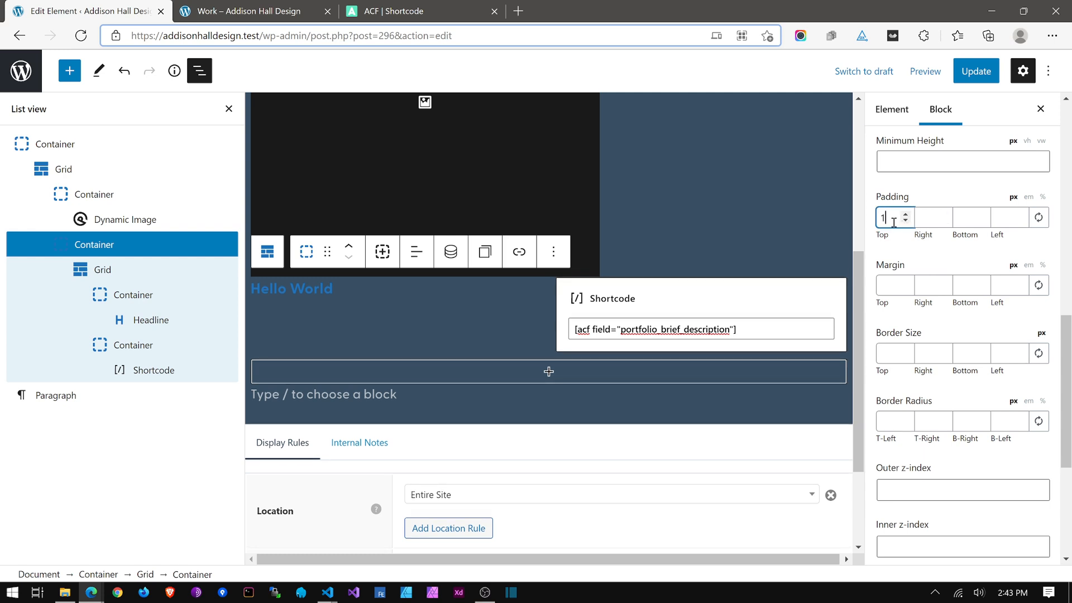
pyautogui.write('10')
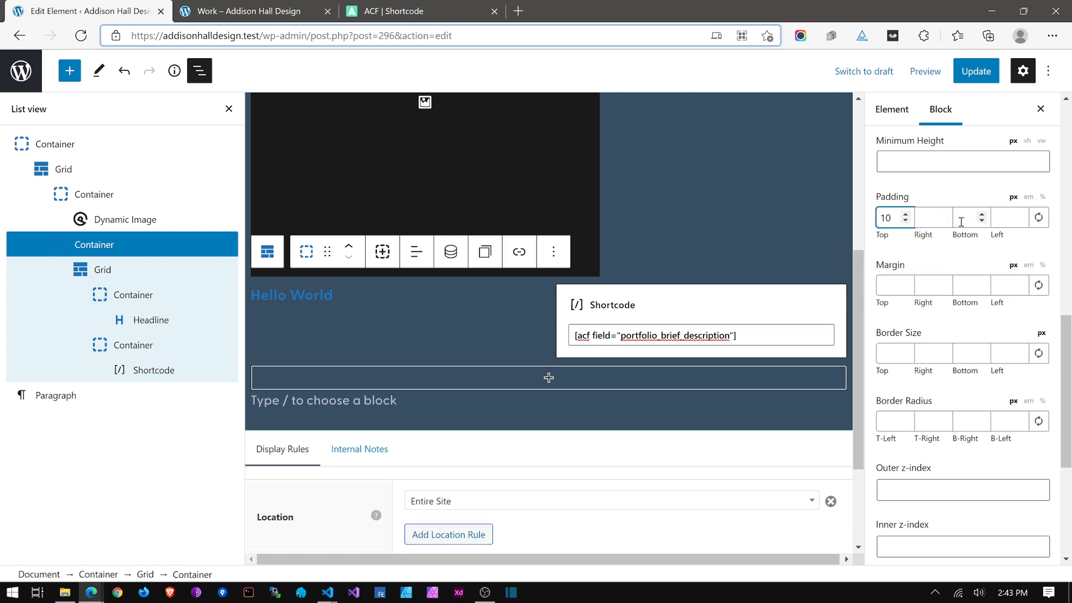
pyautogui.click(961, 221)
pyautogui.write('20')
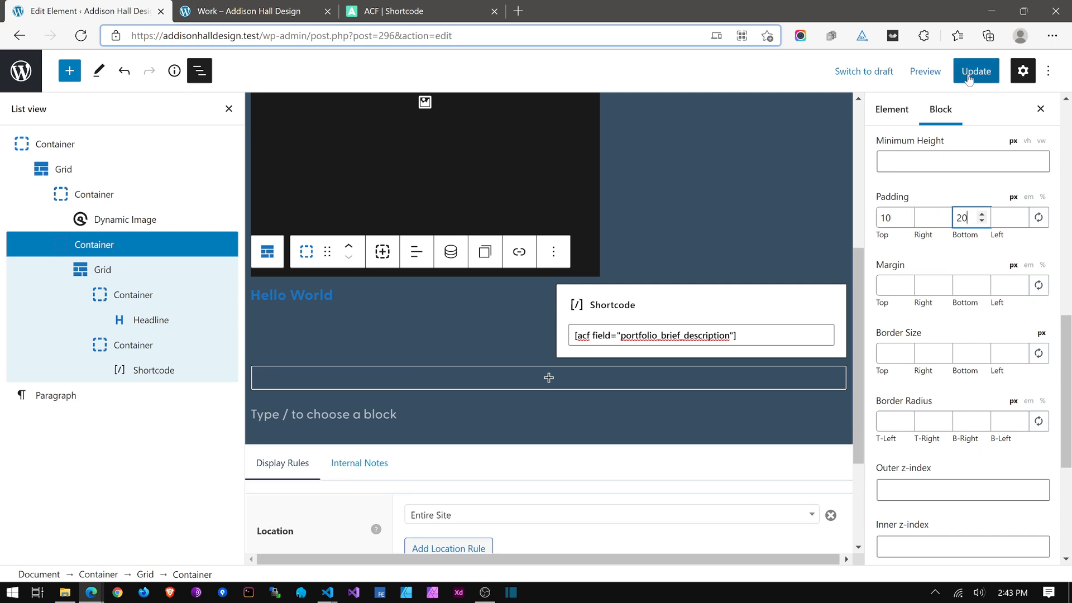
# Step: Set the text color of the Hello World headline to the dark palette color var(--contrast)
pyautogui.click(295, 296)
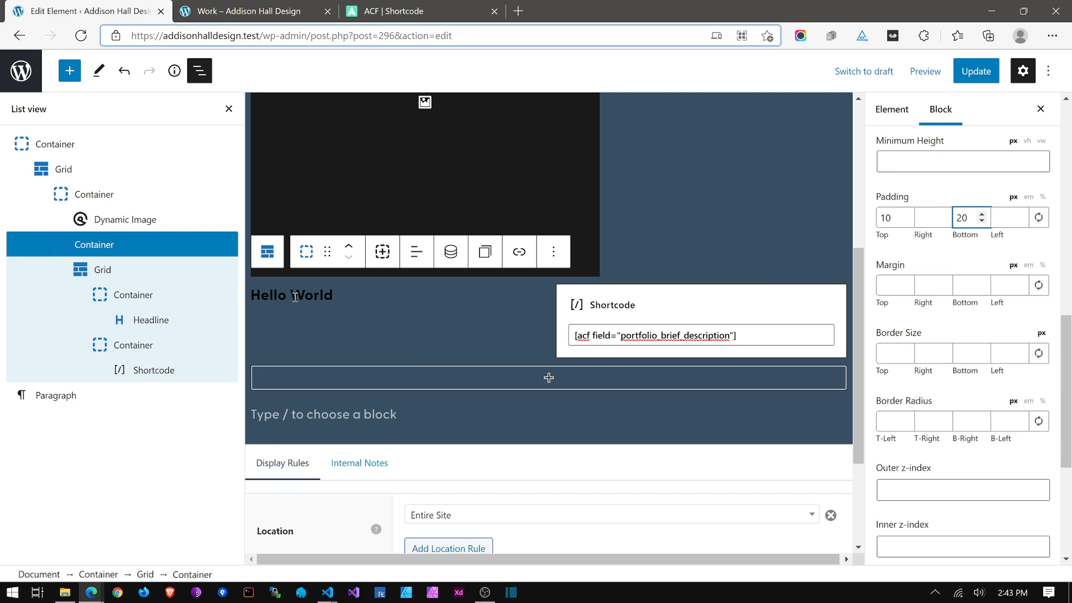
pyautogui.click(308, 297)
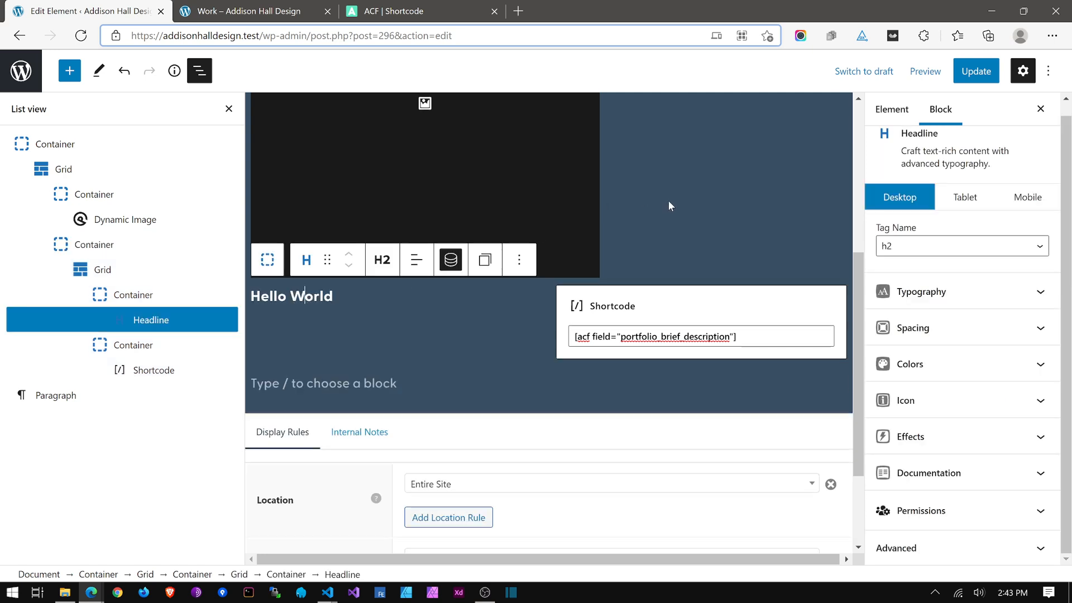
pyautogui.scroll(3, 667, 200)
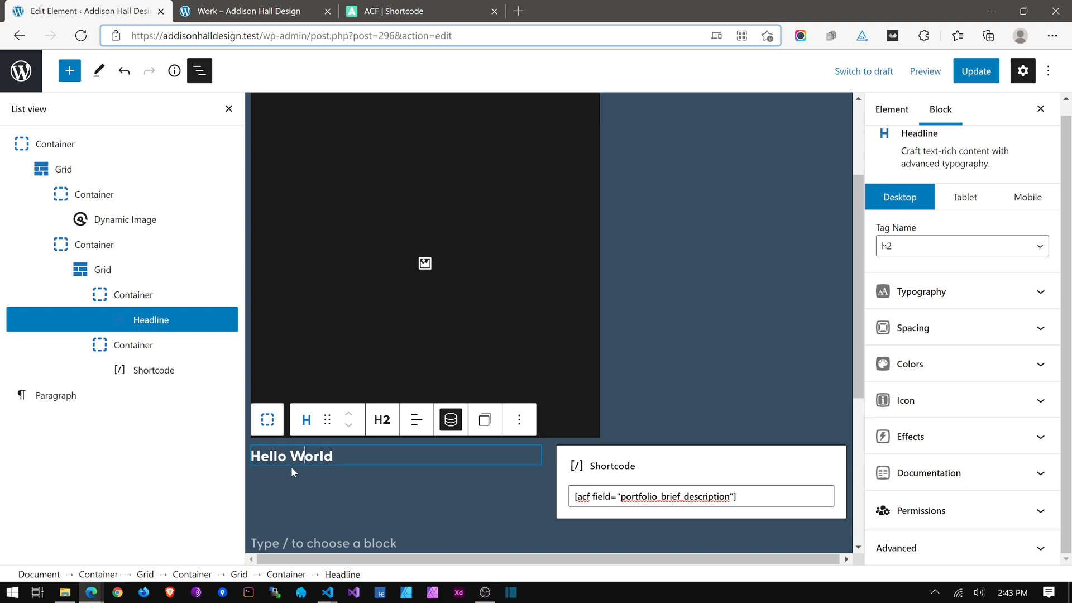
pyautogui.click(893, 366)
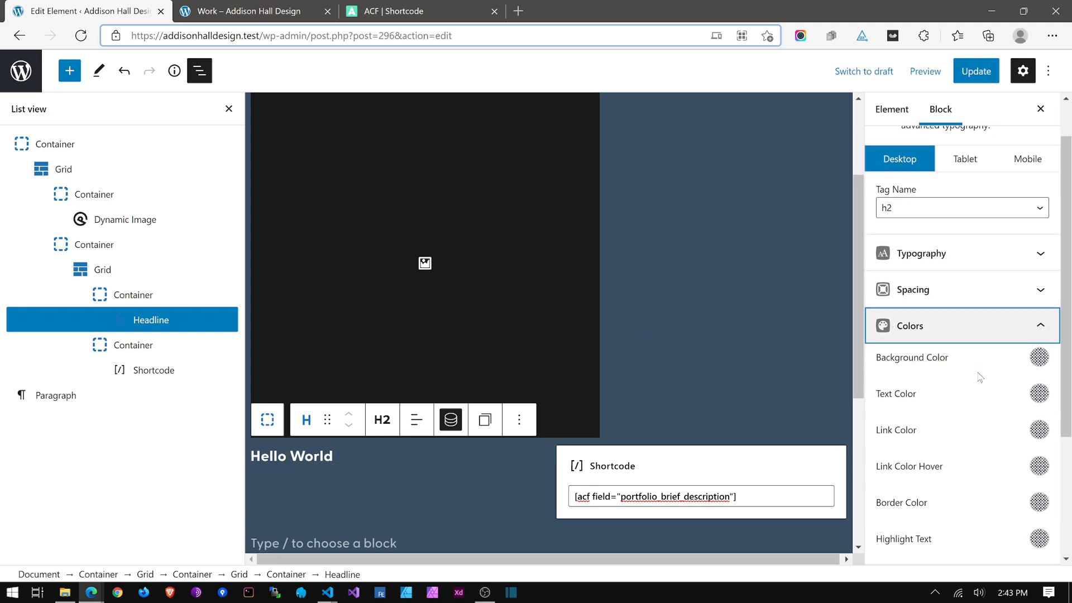
pyautogui.click(1039, 393)
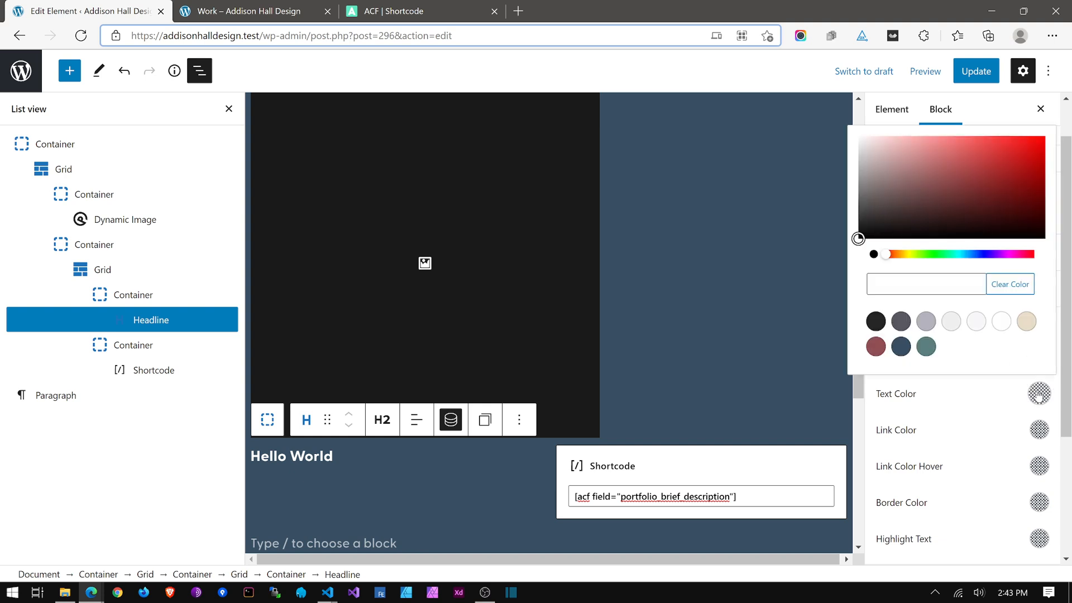
pyautogui.click(876, 323)
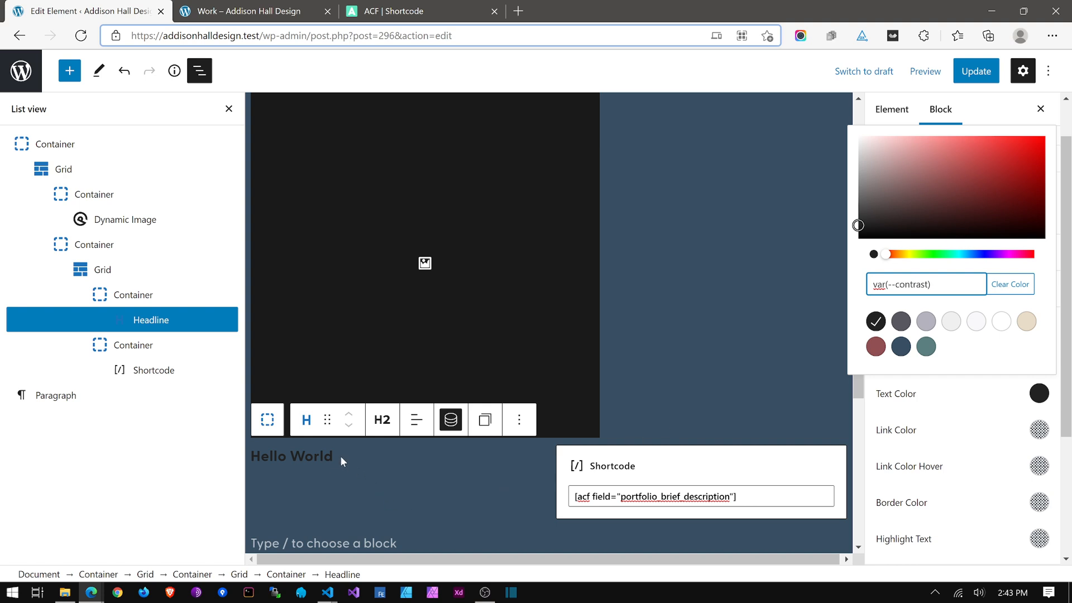
pyautogui.click(326, 457)
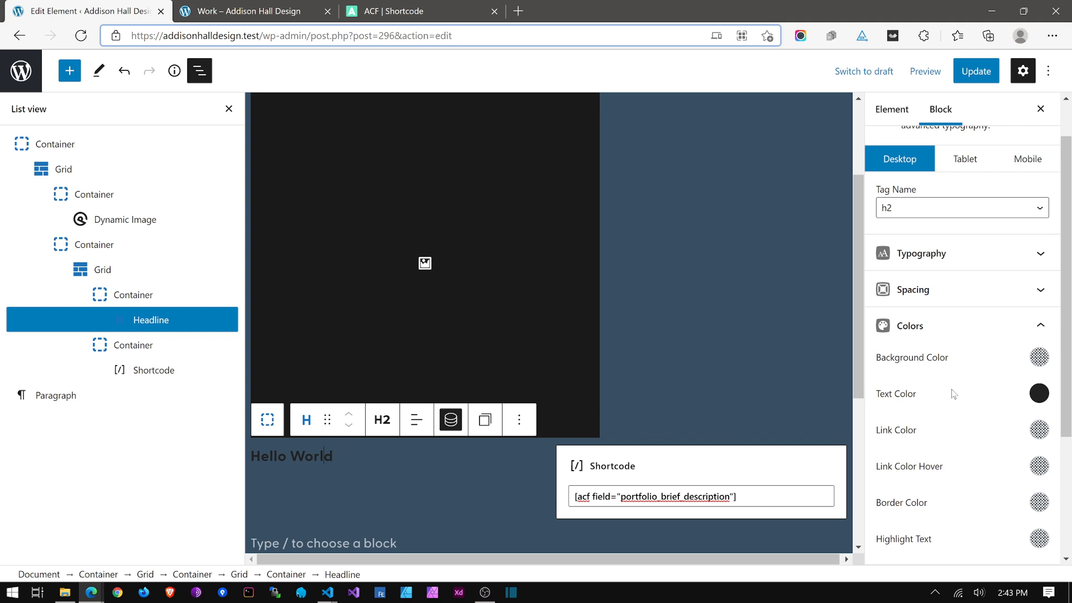
# Step: Set the Hello World headline's link color to the dark palette color var(--contrast)
pyautogui.scroll(-2, 954, 394)
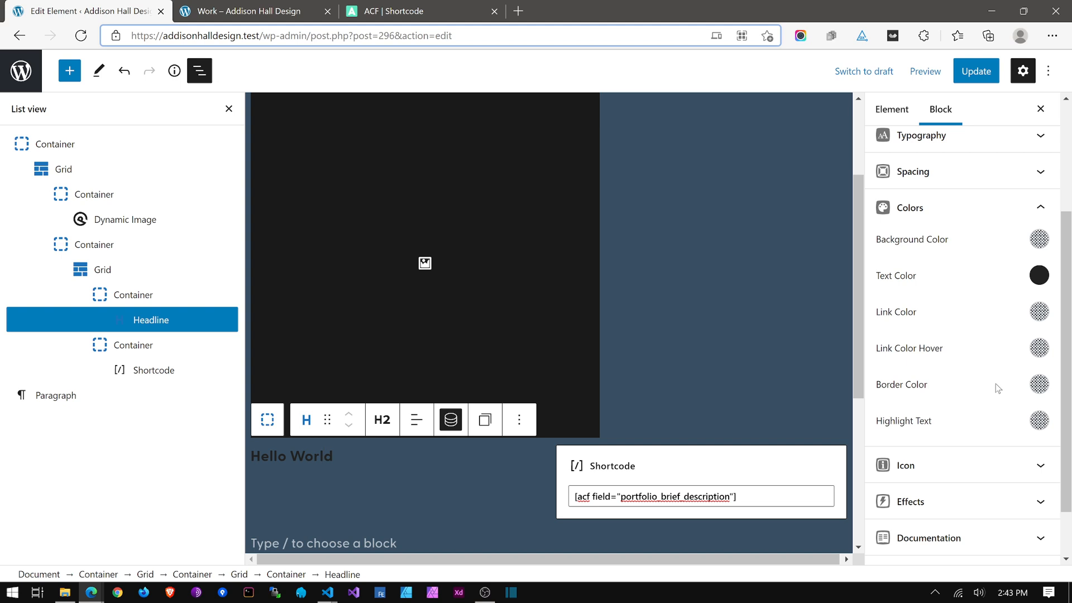
pyautogui.click(1033, 314)
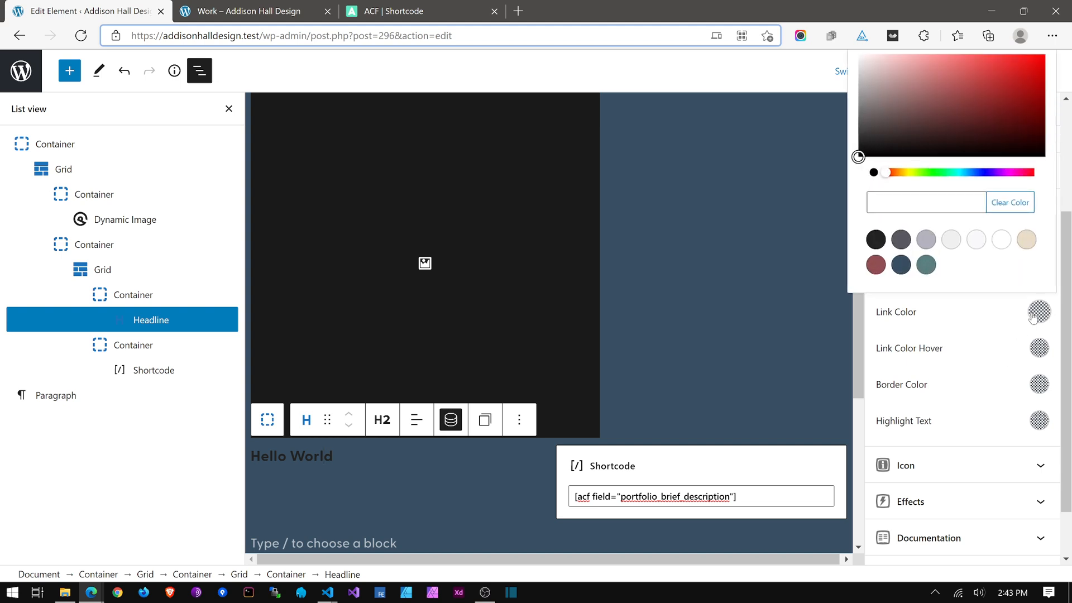
pyautogui.click(879, 246)
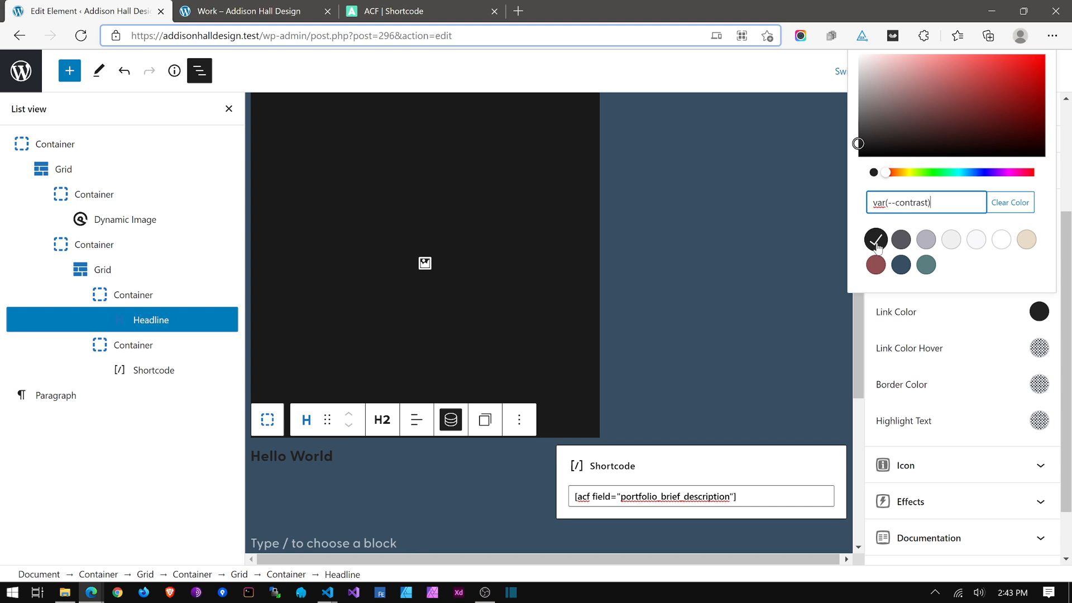
pyautogui.click(979, 341)
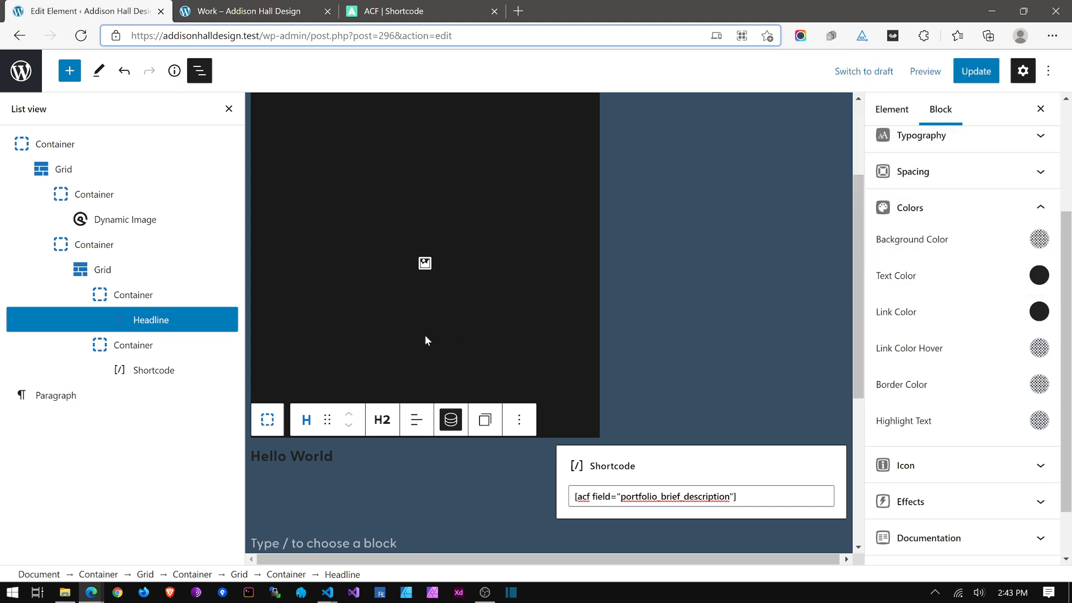
# Step: Link the featured Dynamic Image to the custom field portfolio_website_url and update the element
pyautogui.click(453, 228)
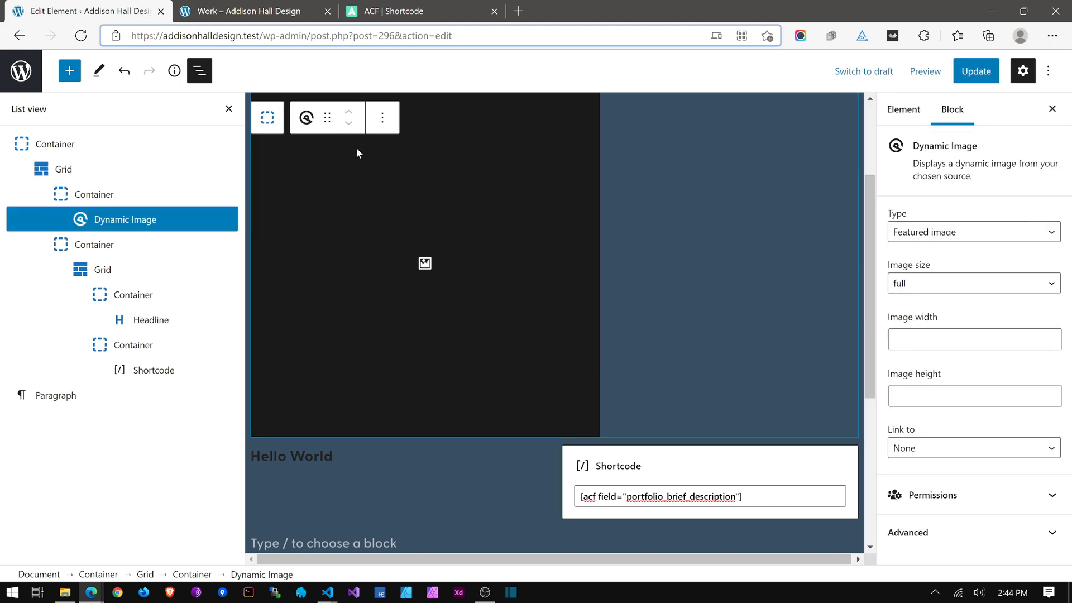
pyautogui.click(918, 450)
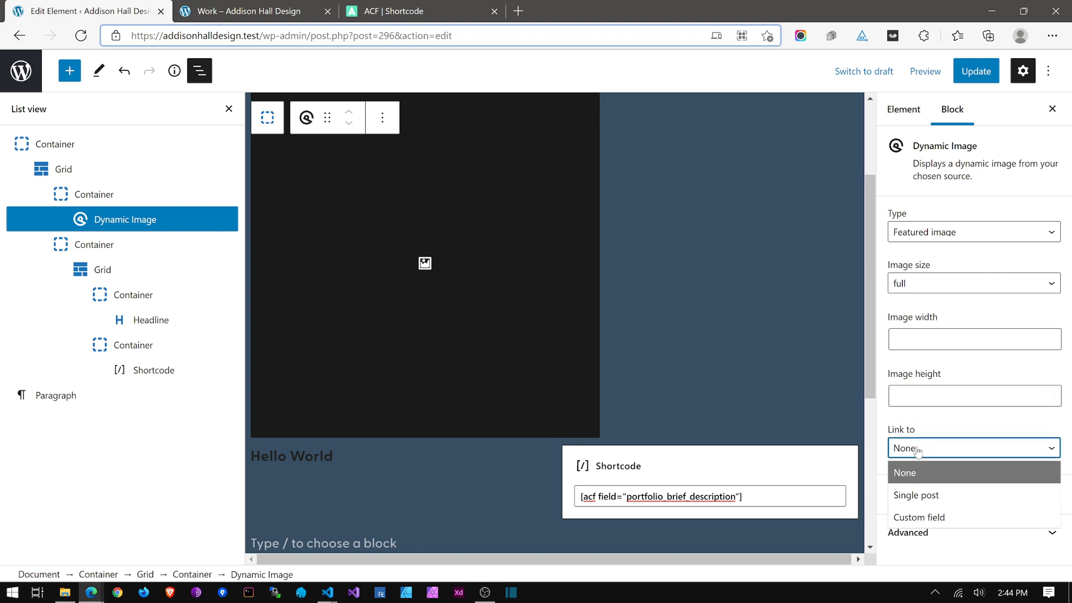
pyautogui.click(925, 515)
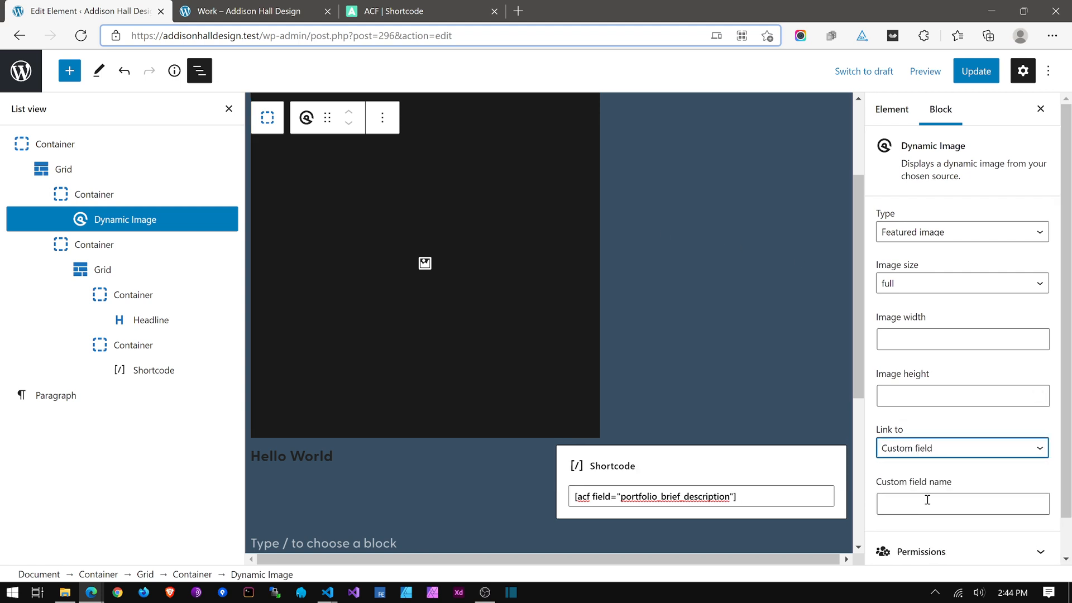
pyautogui.click(927, 501)
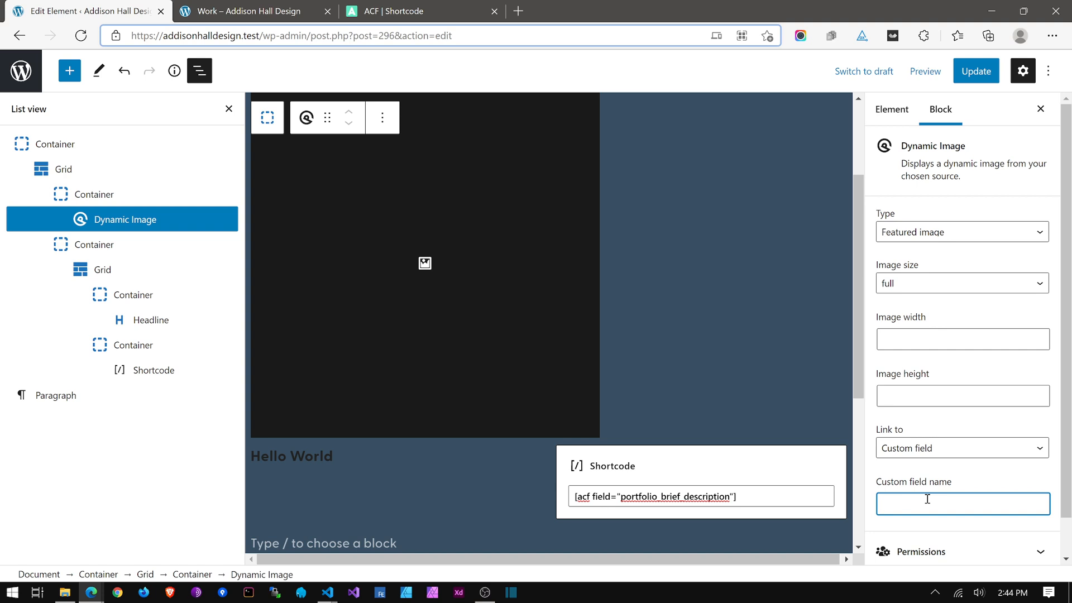
pyautogui.write('portfolio_website_url')
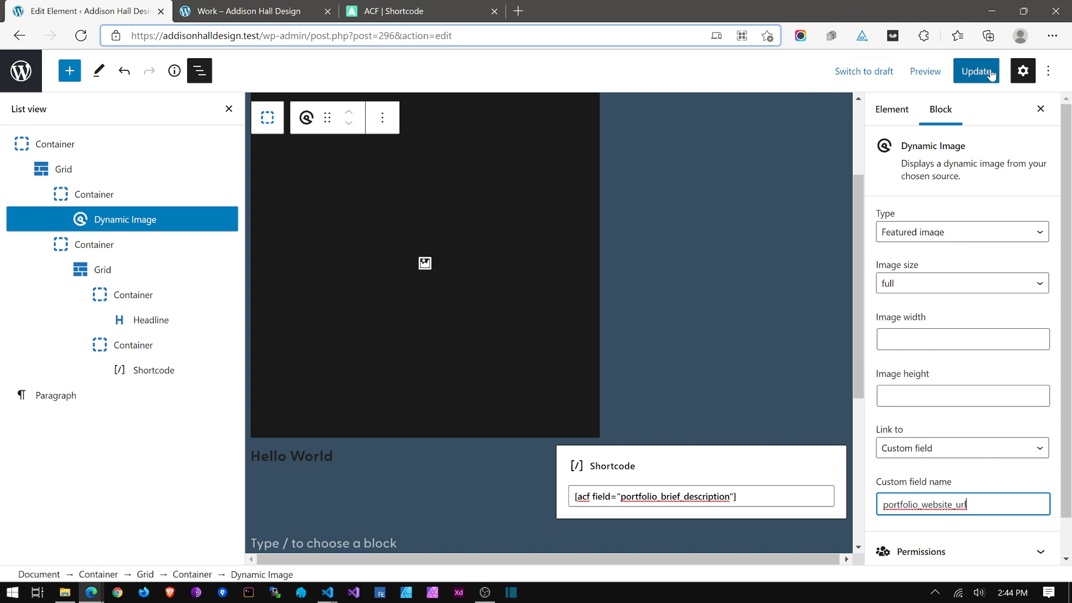
pyautogui.scroll(-1, 988, 469)
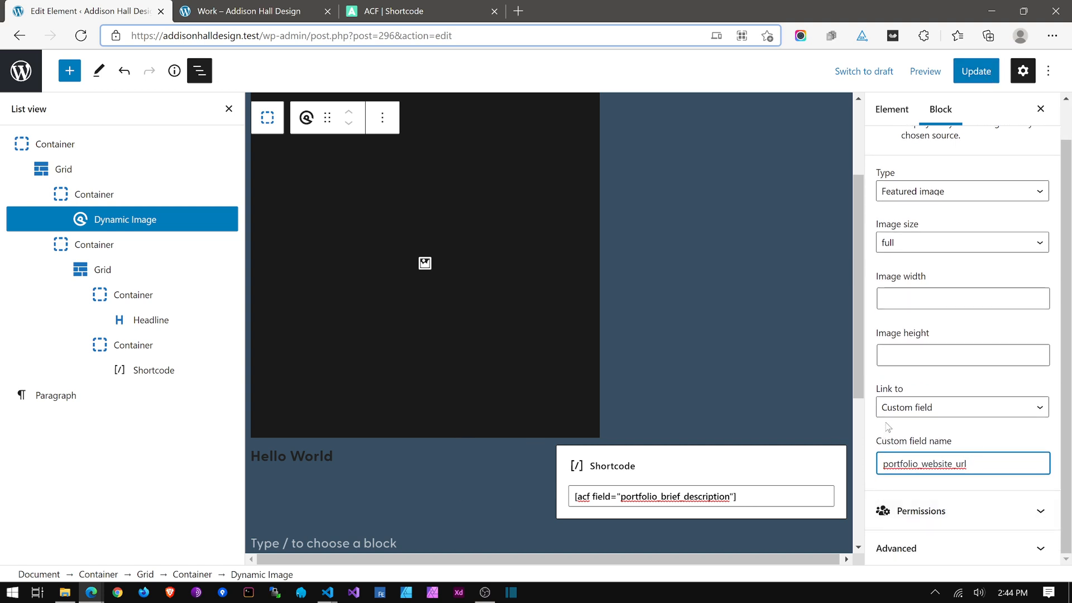
pyautogui.click(984, 81)
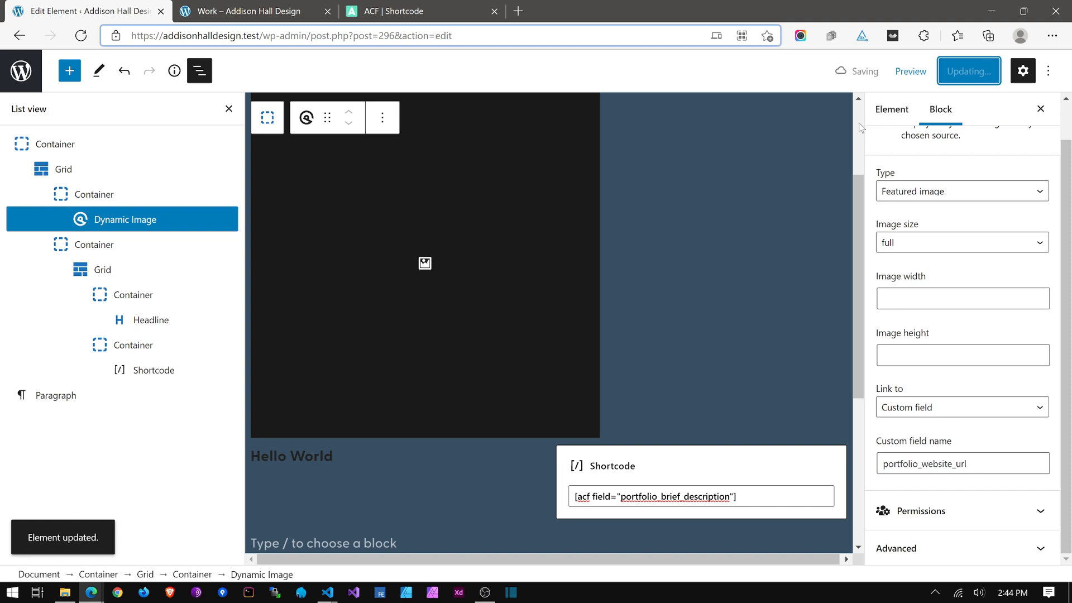
# Step: Reload the published Work page and examine the title link colors, the image links and the spacing around the portfolio items
pyautogui.click(290, 10)
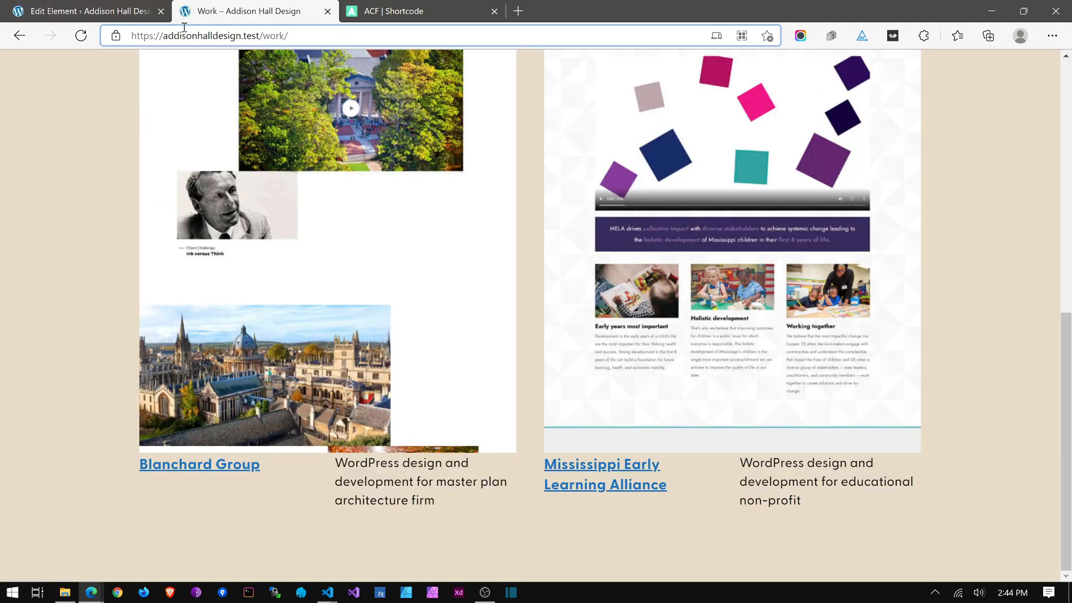
pyautogui.click(81, 36)
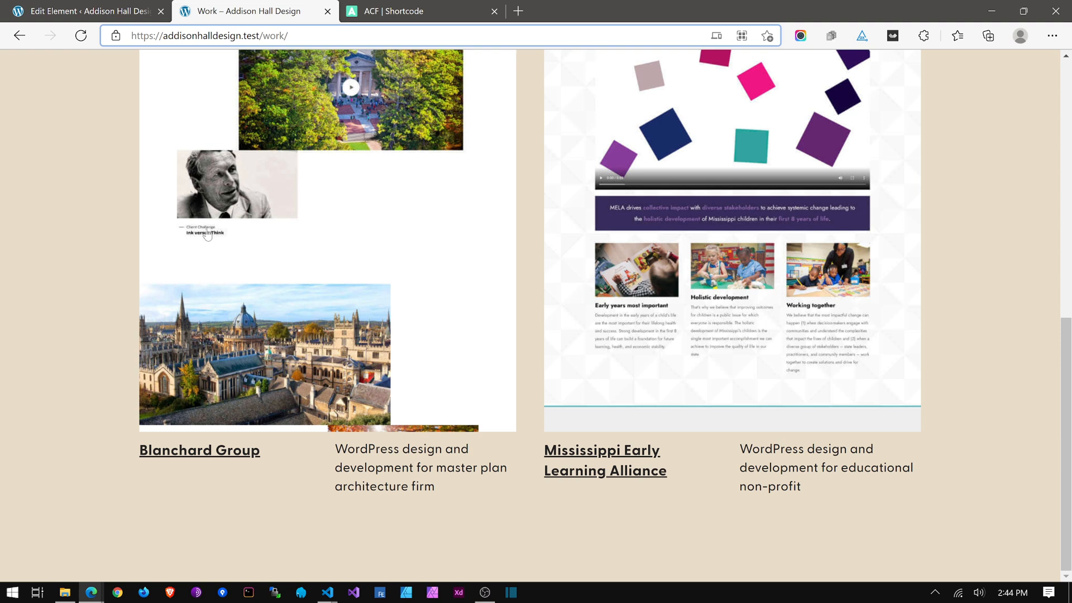
pyautogui.scroll(3, 568, 395)
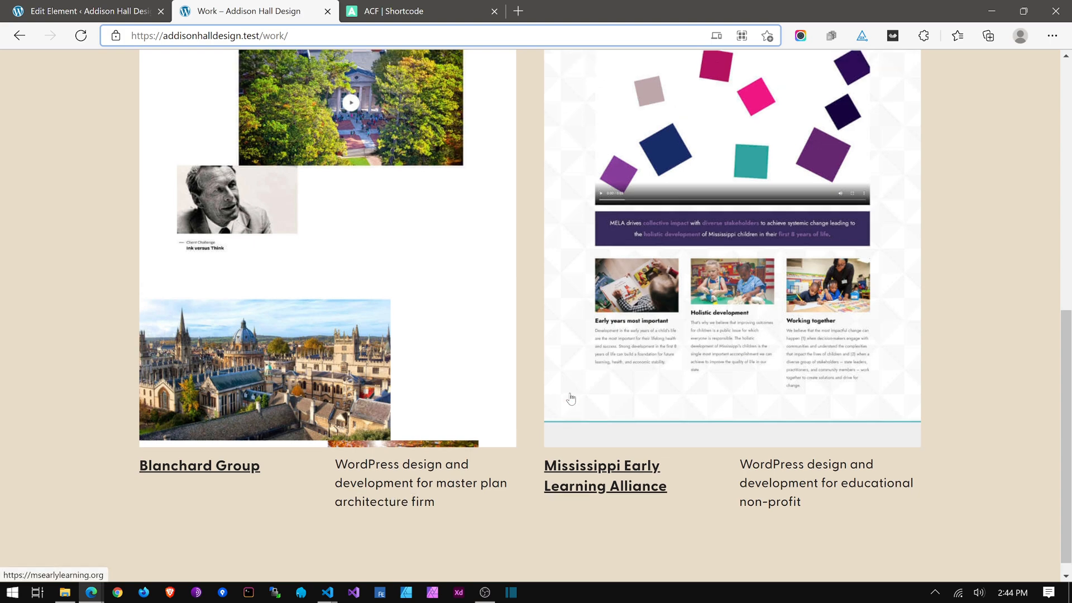
pyautogui.scroll(-3, 560, 385)
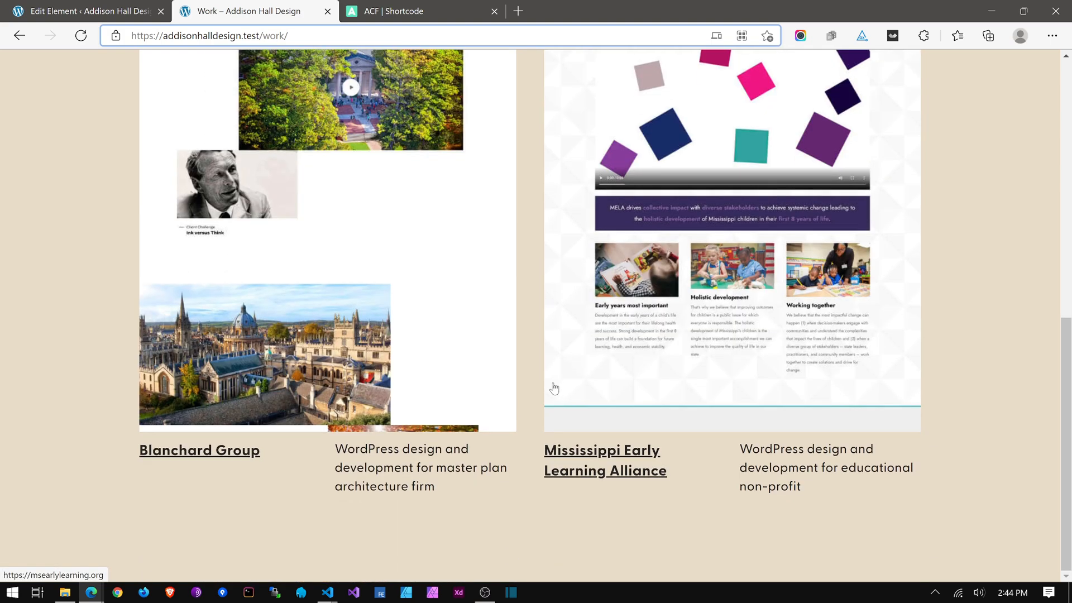
pyautogui.scroll(8, 553, 385)
pyautogui.scroll(-3, 551, 384)
pyautogui.scroll(-5, 550, 384)
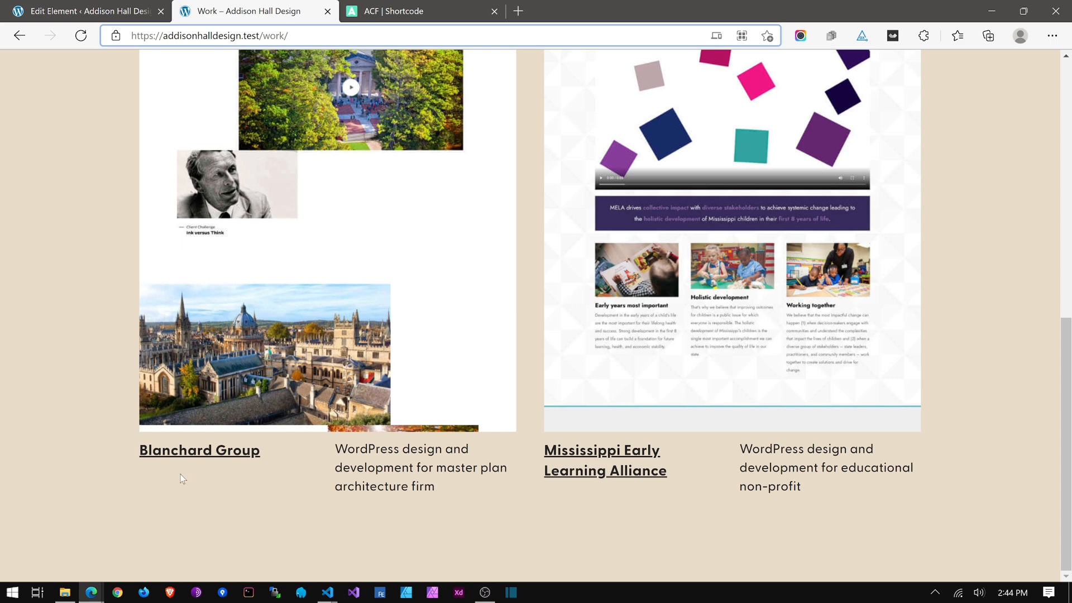
pyautogui.scroll(5, 357, 454)
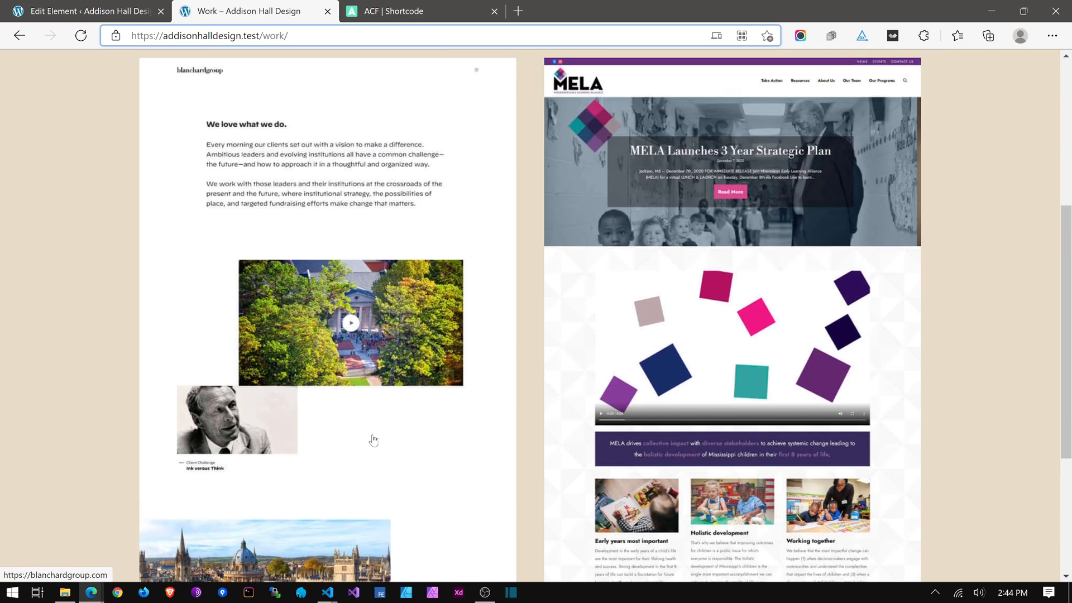
pyautogui.scroll(3, 374, 438)
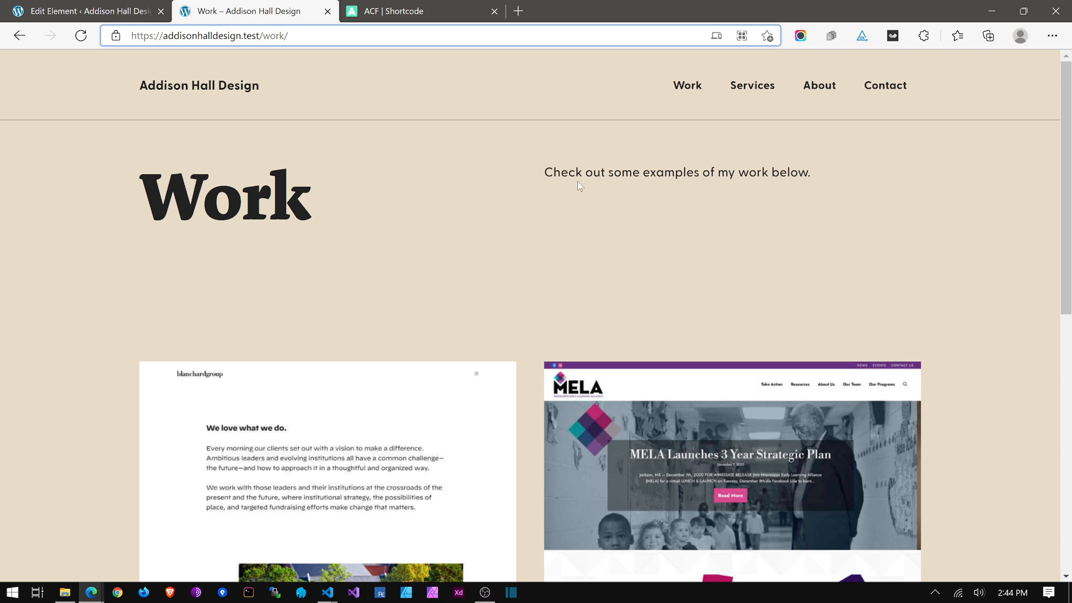
pyautogui.scroll(-3, 446, 253)
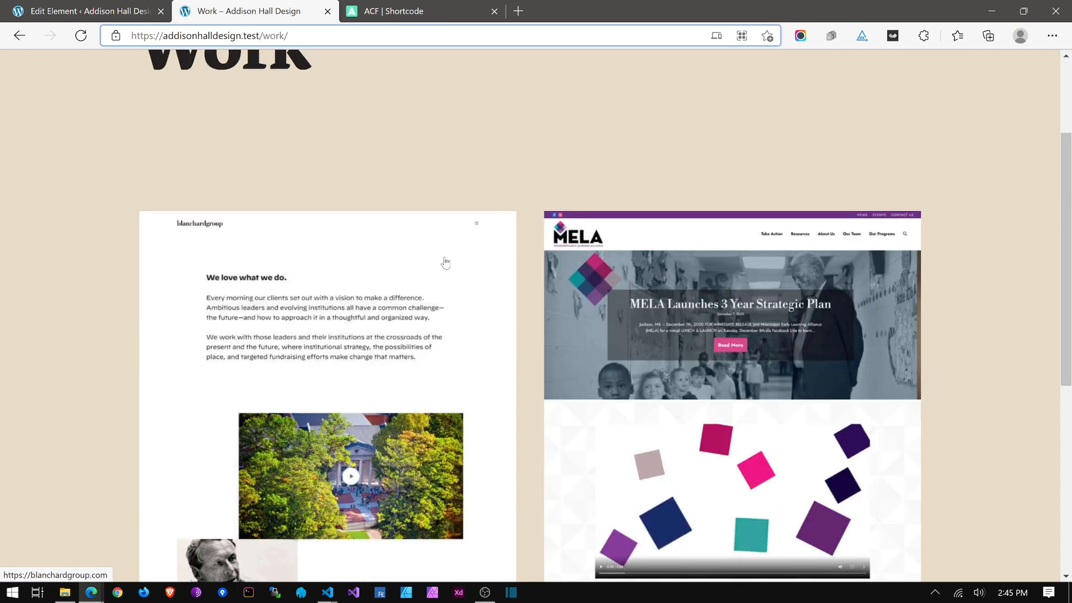
pyautogui.scroll(3, 445, 263)
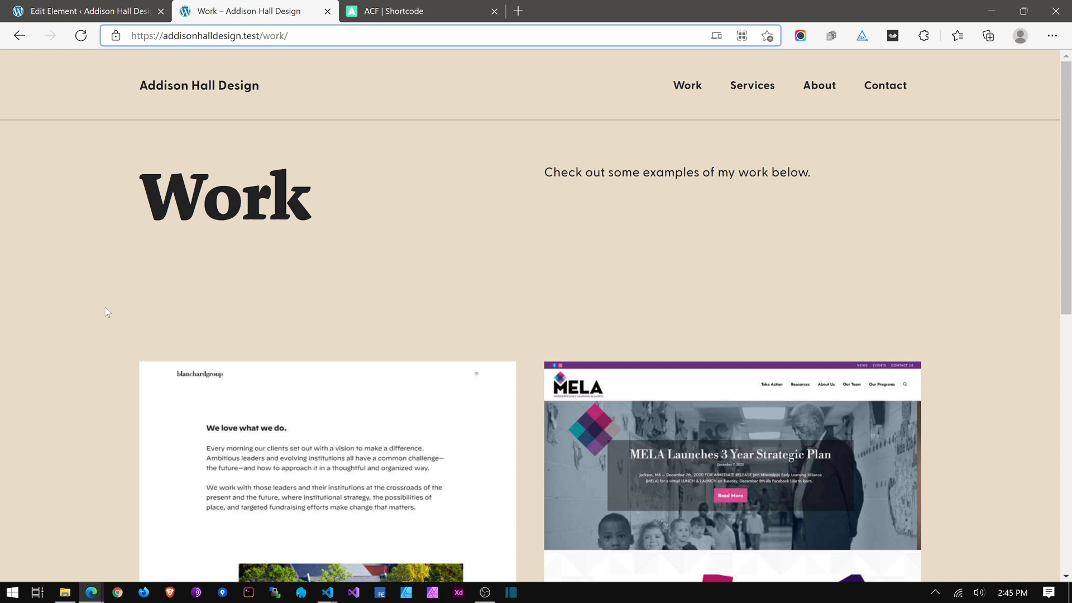
# Step: Test the Blanchard Group title link under its portfolio image and return to the Work page
pyautogui.scroll(-2, 105, 311)
pyautogui.scroll(-2, 104, 312)
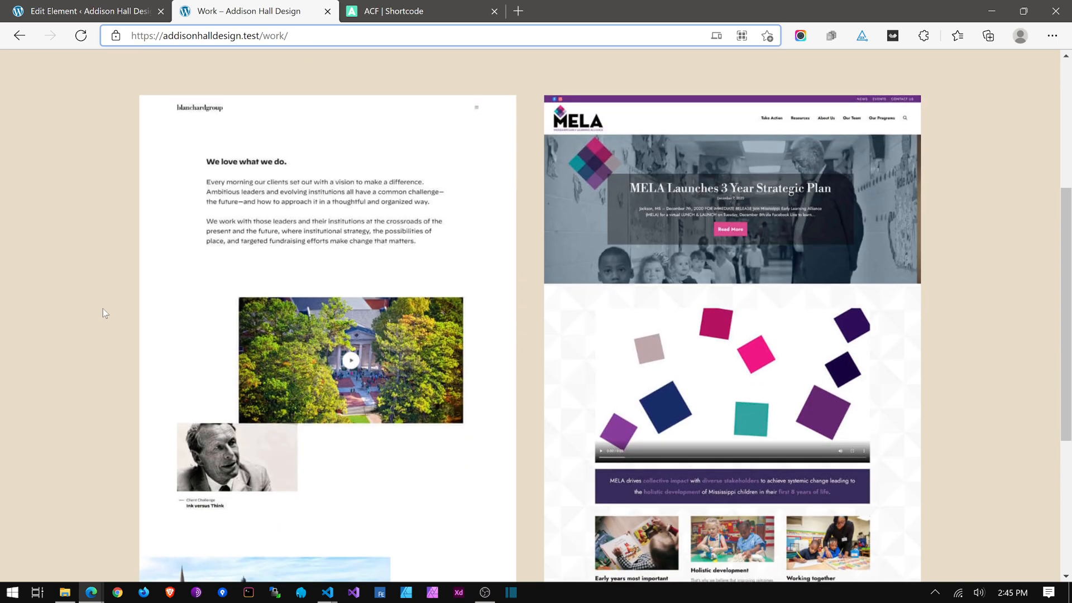
pyautogui.scroll(-2, 103, 312)
pyautogui.scroll(-2, 102, 308)
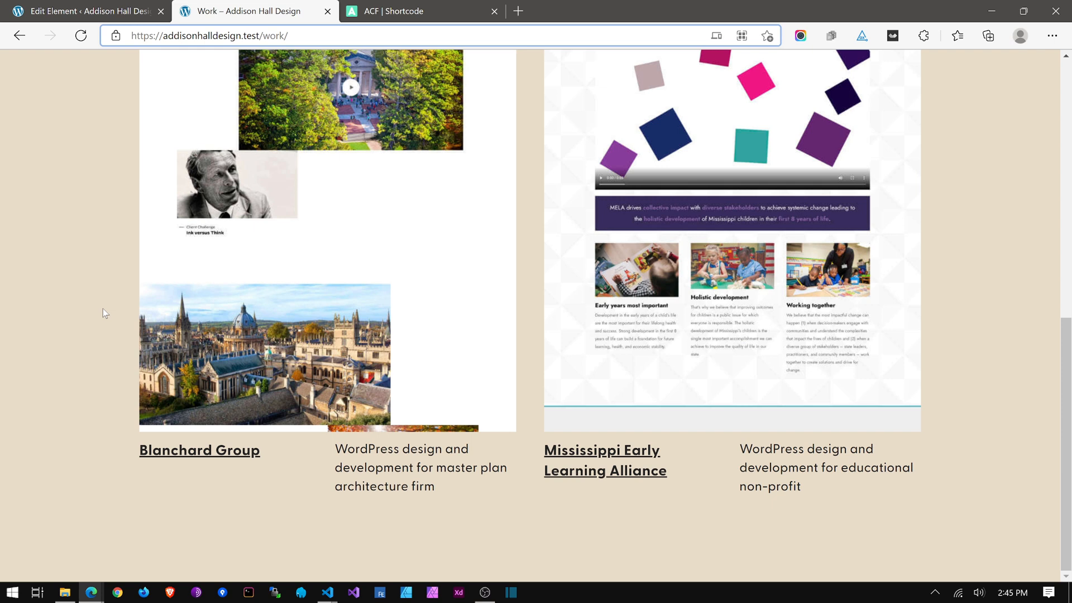
pyautogui.click(199, 454)
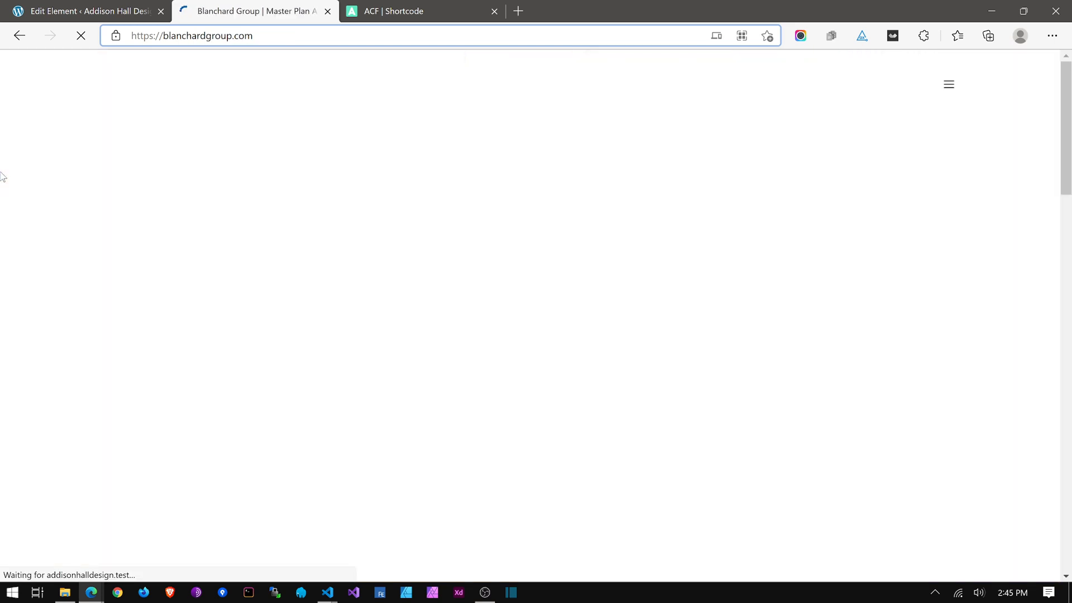
pyautogui.click(19, 35)
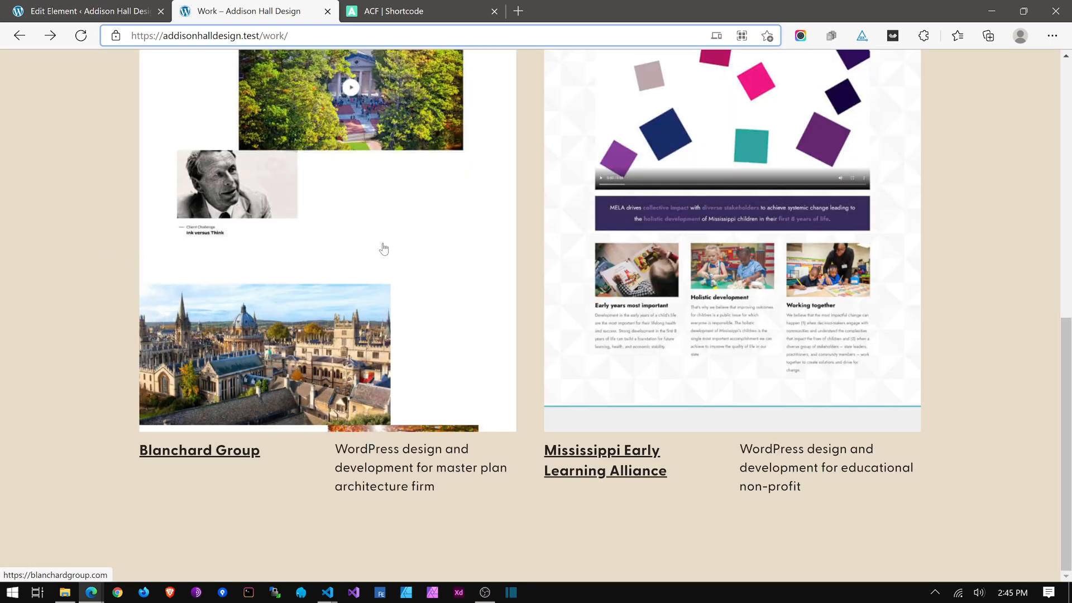
# Step: Back in the Portfolio Template editor, set the headline's container width to 100% and the shortcode's container to 66%, and update the element
pyautogui.click(84, 11)
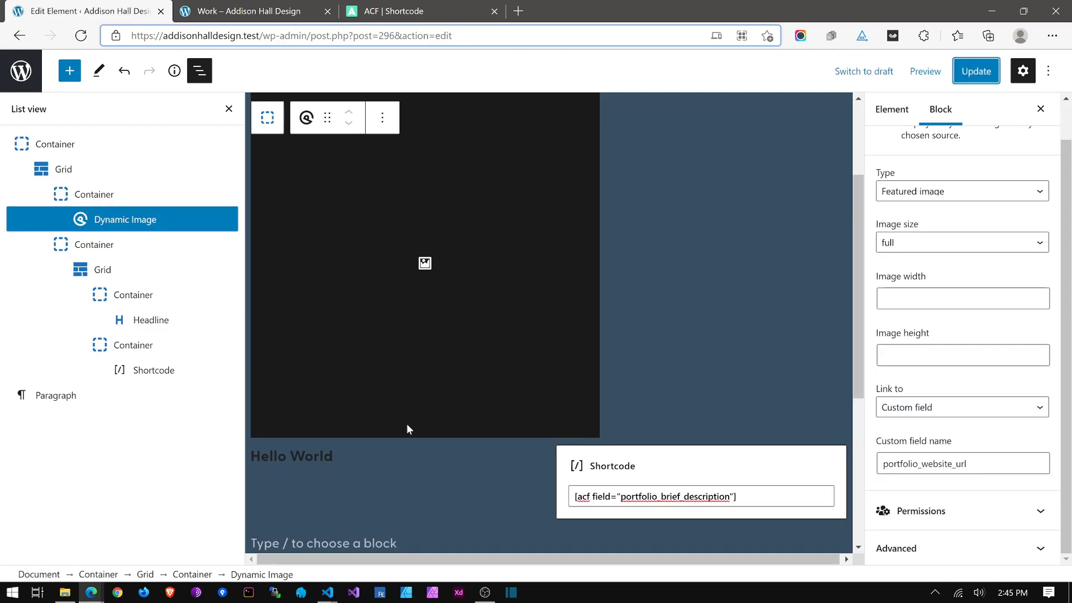
pyautogui.click(313, 449)
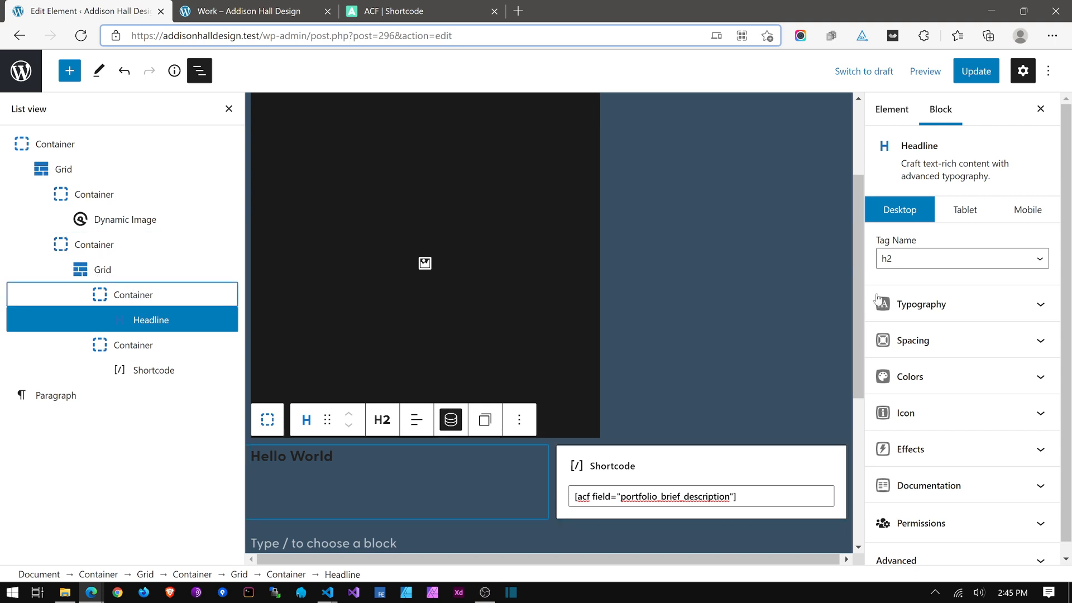
pyautogui.click(268, 419)
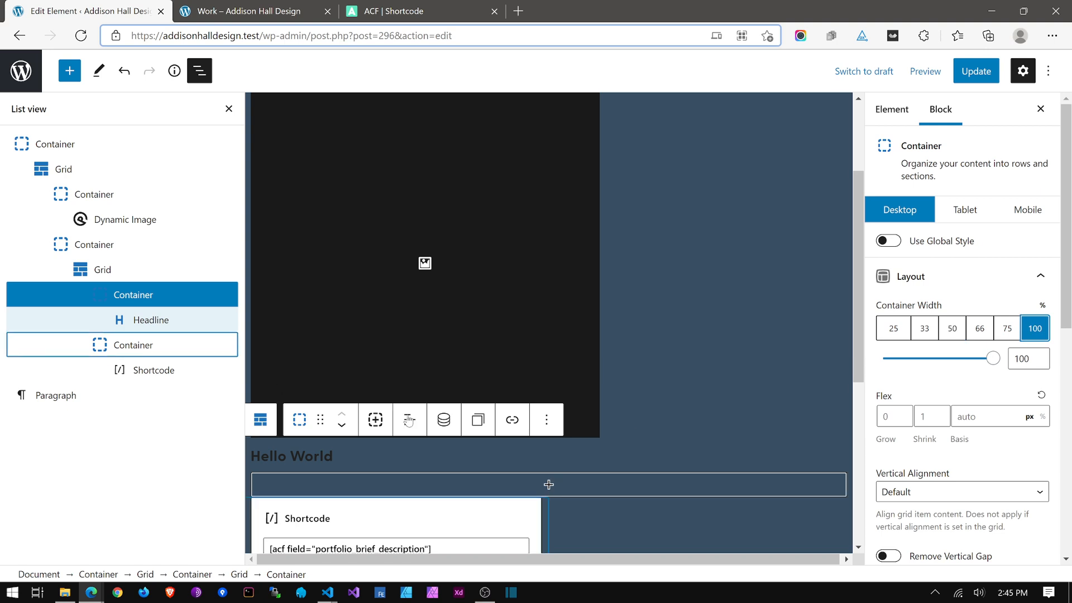
pyautogui.click(133, 346)
pyautogui.click(1032, 332)
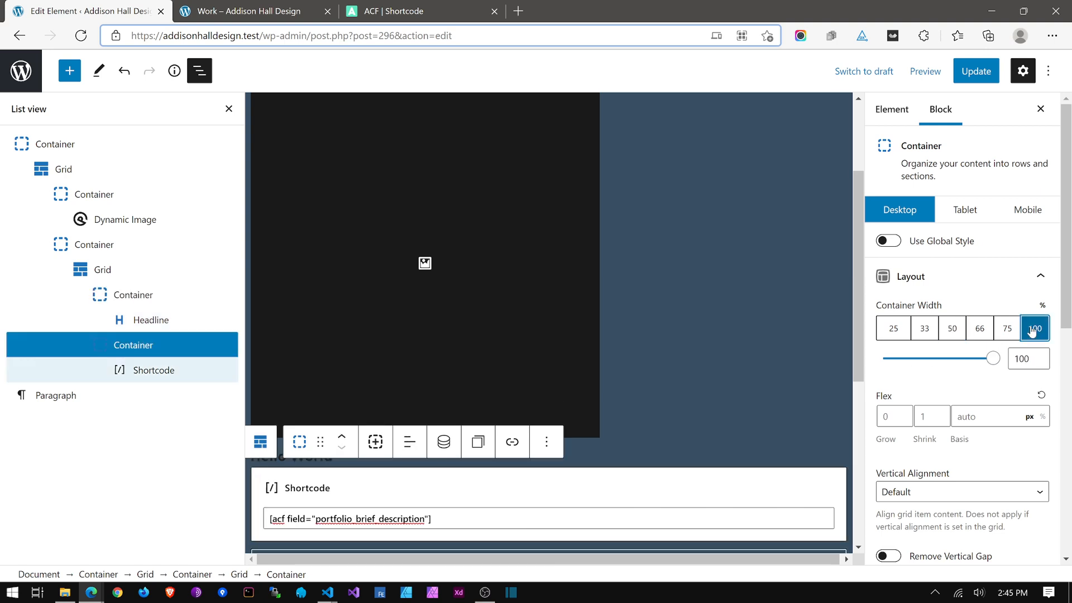
pyautogui.click(981, 330)
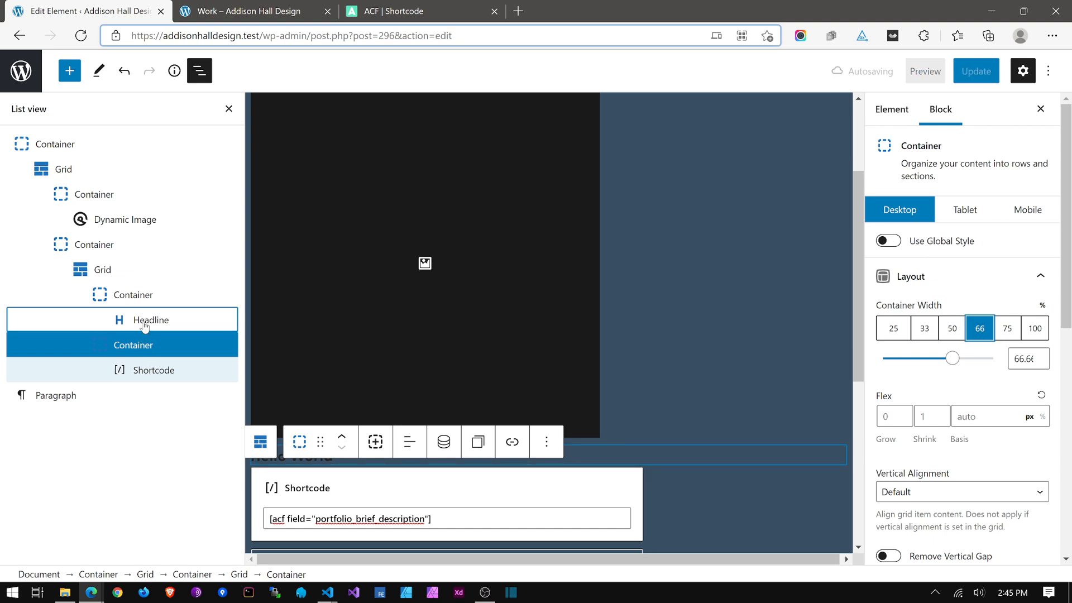
pyautogui.scroll(-3, 372, 439)
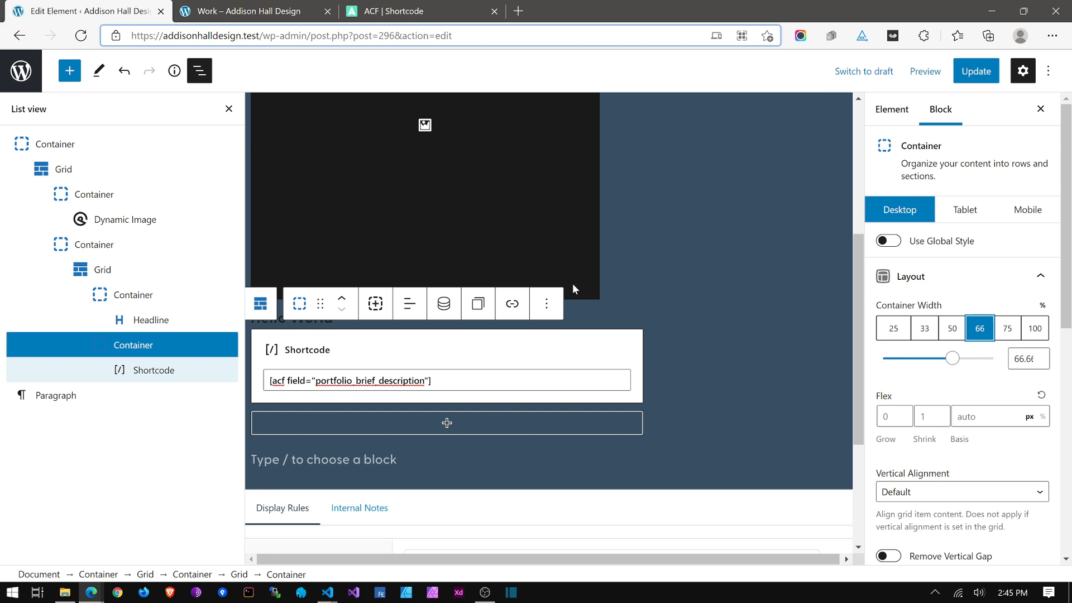
pyautogui.click(658, 277)
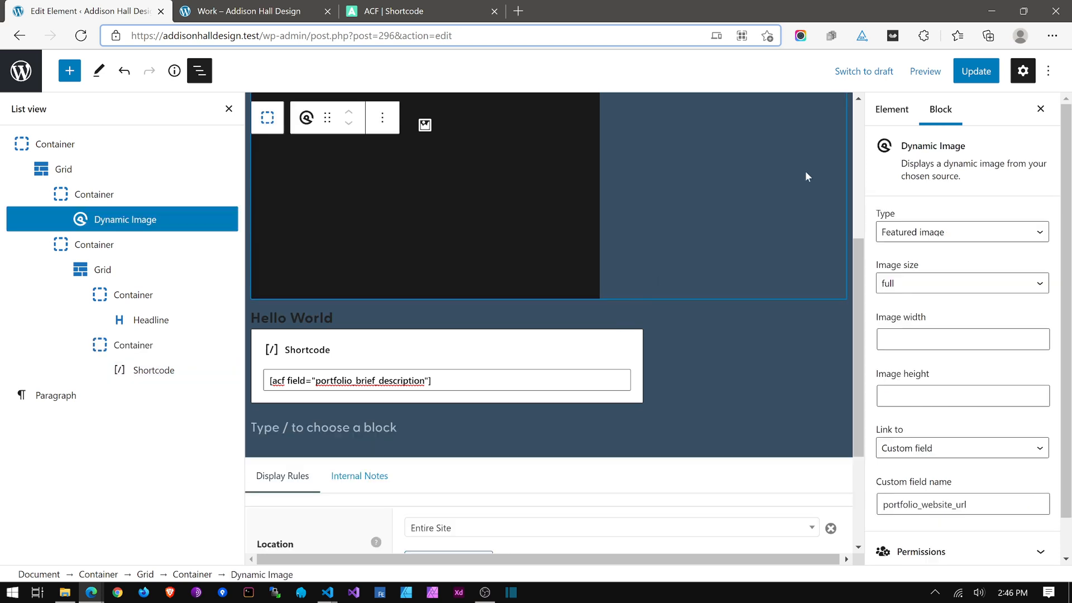
pyautogui.click(971, 74)
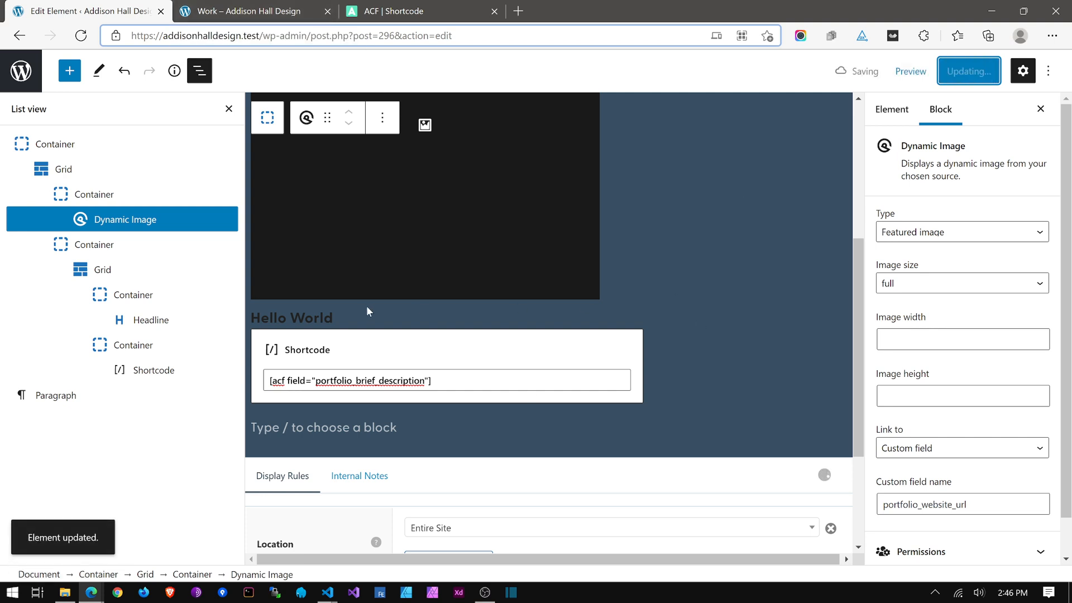
pyautogui.click(321, 317)
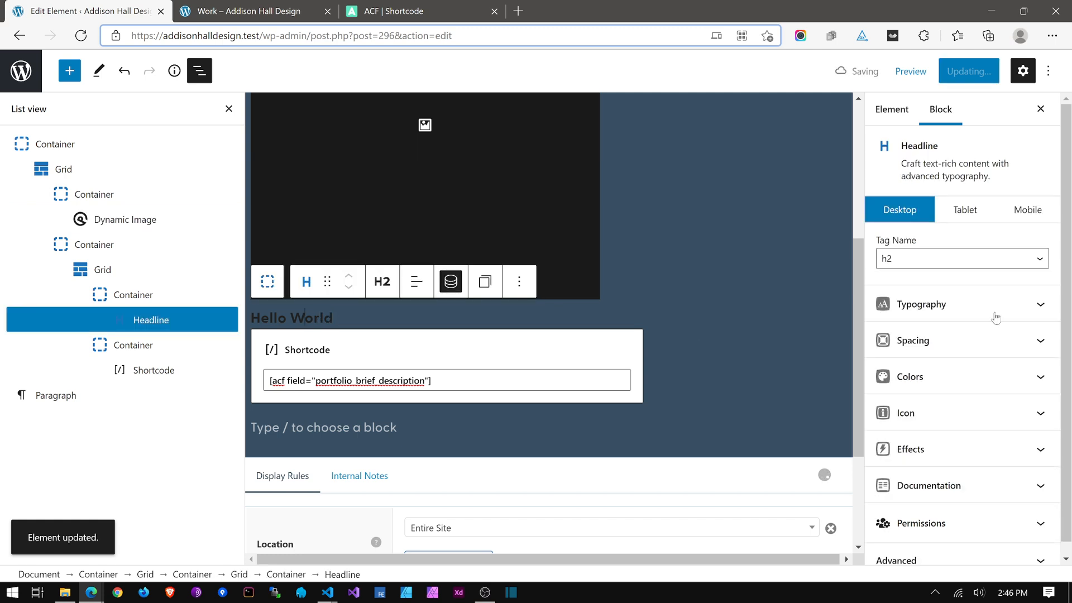
pyautogui.click(953, 316)
pyautogui.scroll(-1, 951, 346)
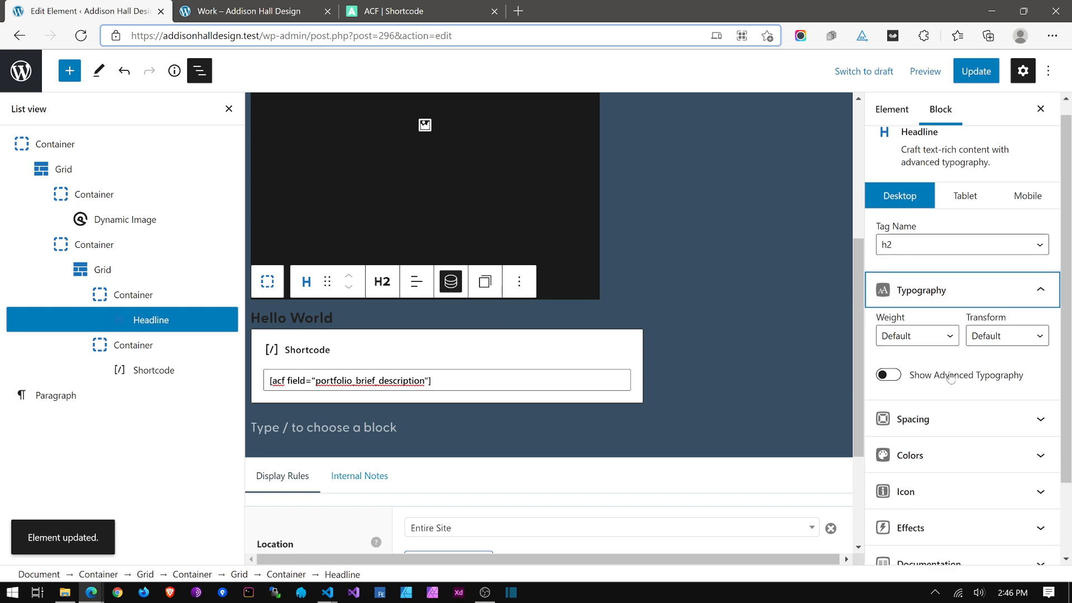
pyautogui.click(885, 343)
pyautogui.scroll(-3, 956, 413)
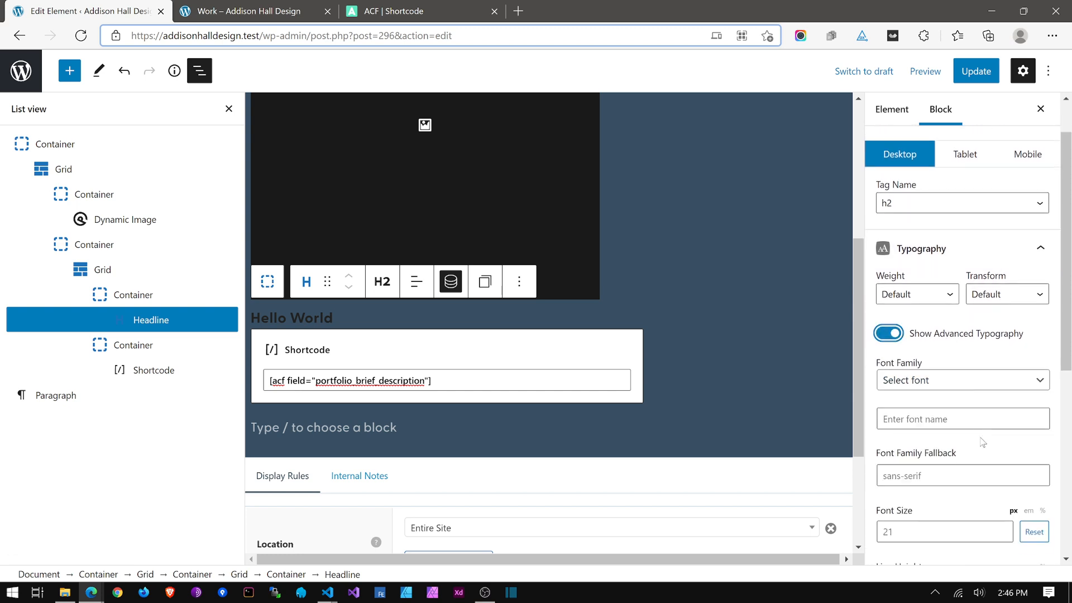
pyautogui.scroll(2, 956, 409)
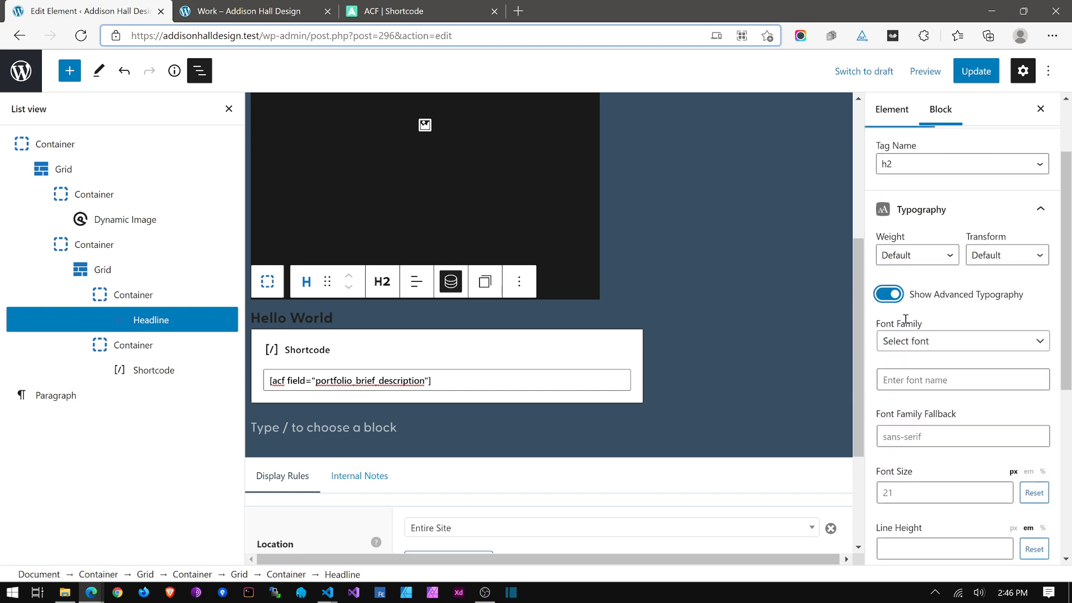
pyautogui.click(887, 295)
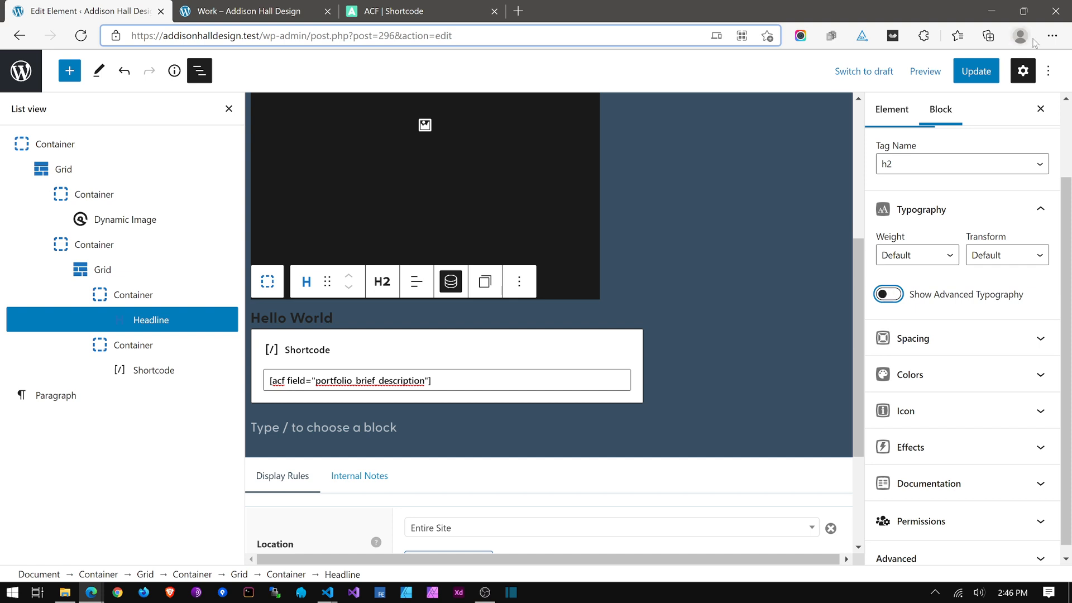
# Step: Update the Portfolio Template element and open the Elements admin list in a separate browser tab
pyautogui.click(987, 78)
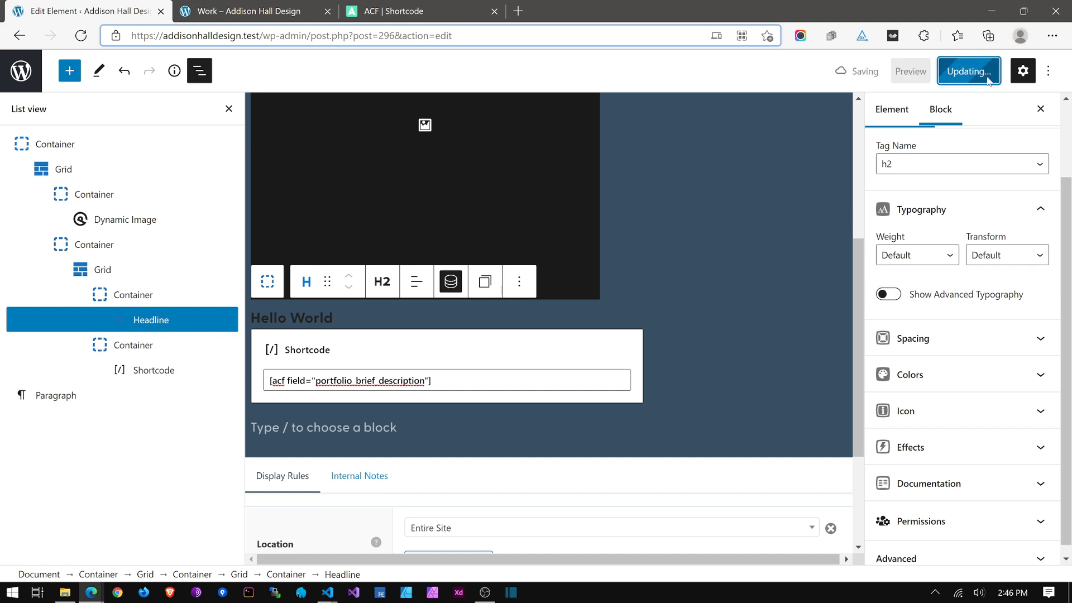
pyautogui.rightClick(34, 72)
pyautogui.click(112, 77)
pyautogui.click(224, 2)
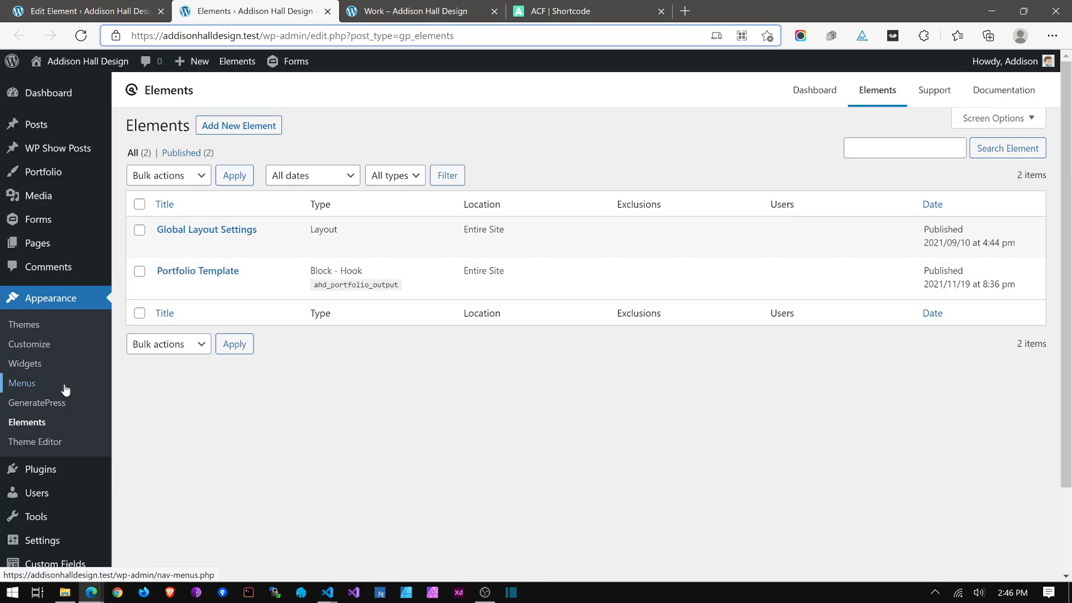
# Step: Open the site Customizer, and while it loads, reload the published Work page and review the widths of the portfolio titles and descriptions
pyautogui.click(32, 344)
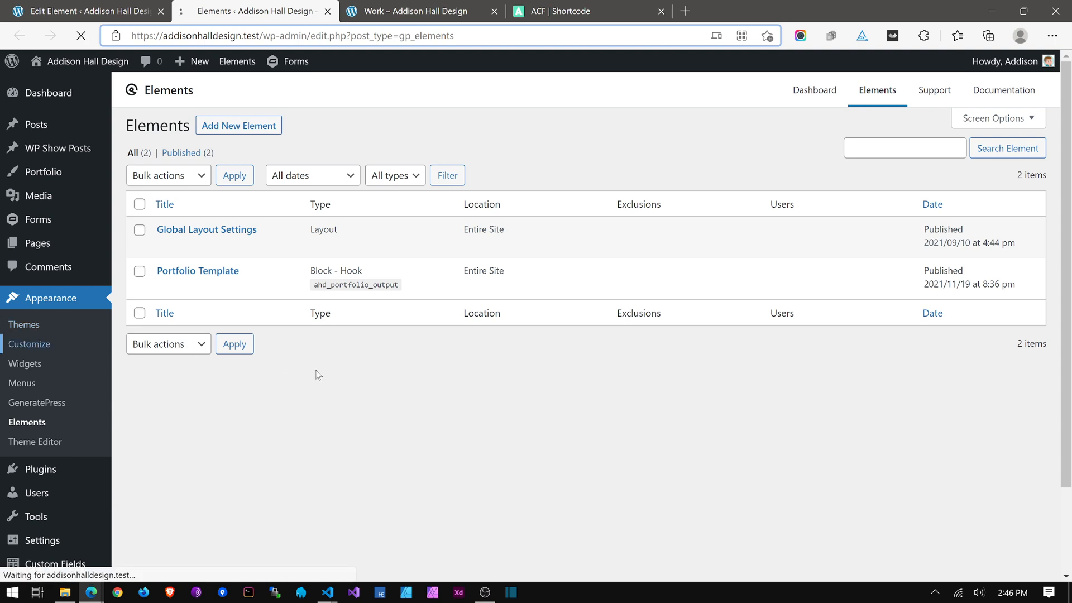
pyautogui.click(456, 7)
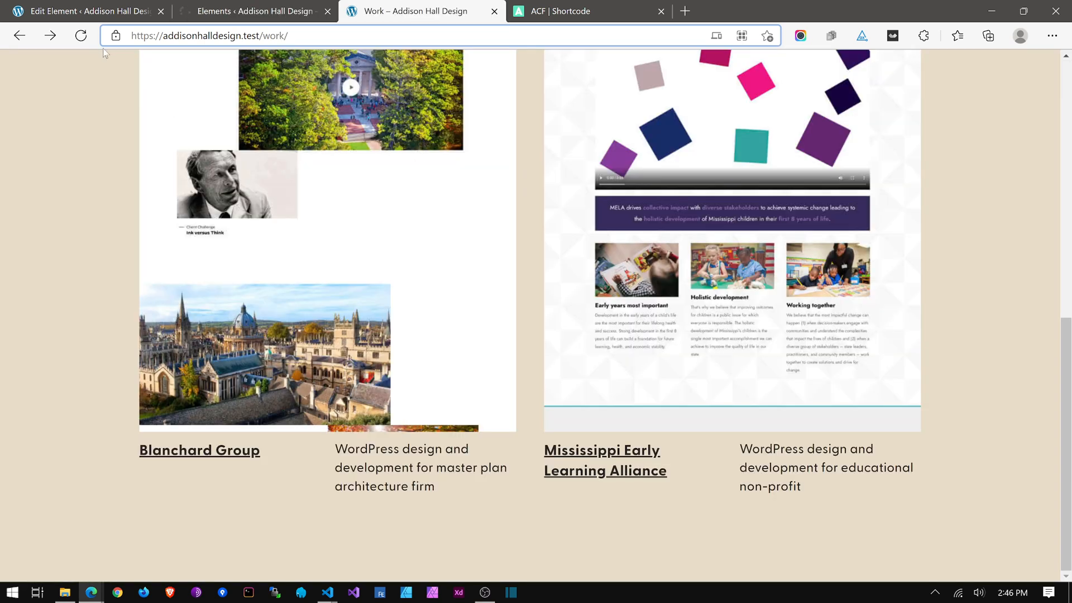
pyautogui.click(91, 40)
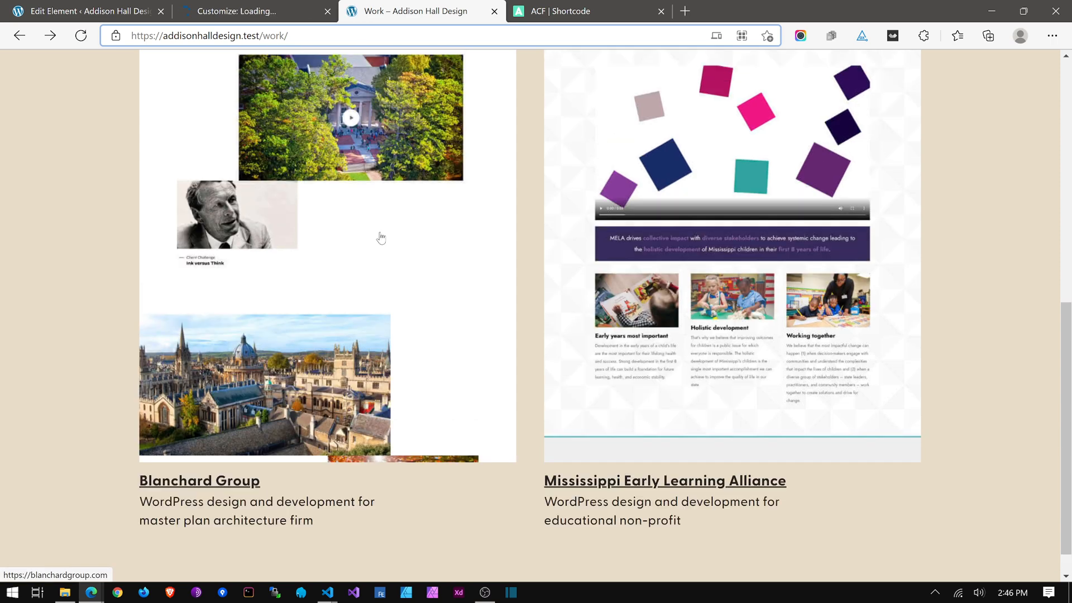
pyautogui.scroll(-1, 381, 237)
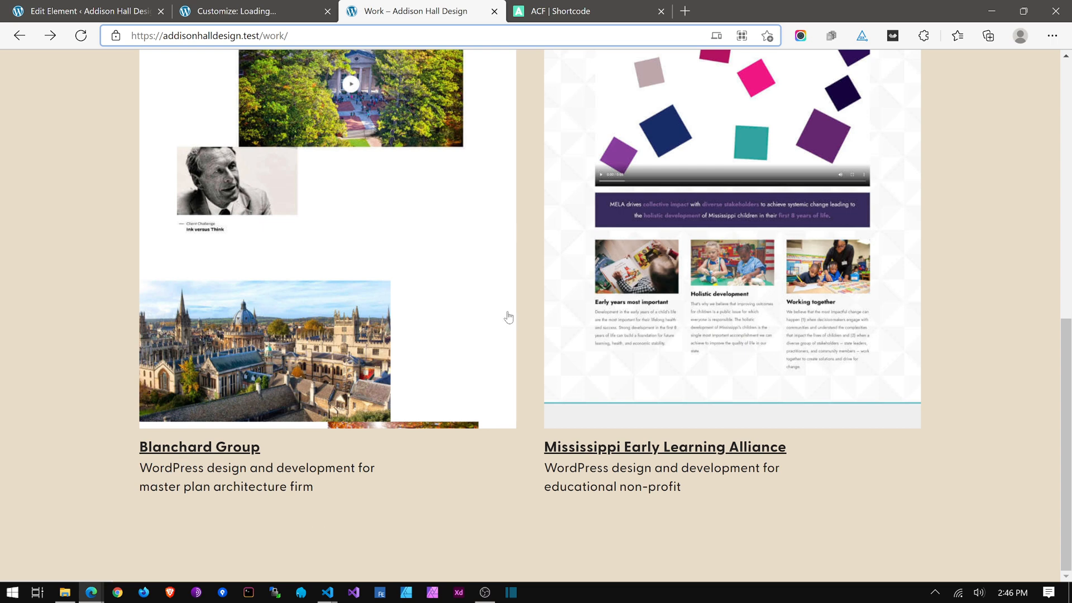
pyautogui.scroll(9, 509, 313)
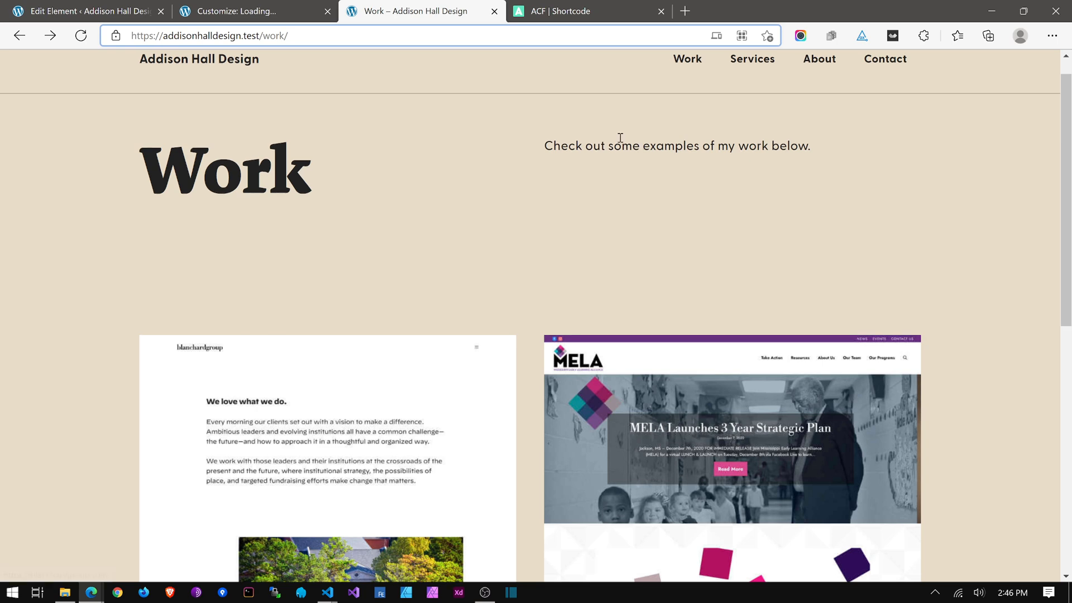
pyautogui.scroll(-3, 532, 243)
pyautogui.scroll(-5, 486, 319)
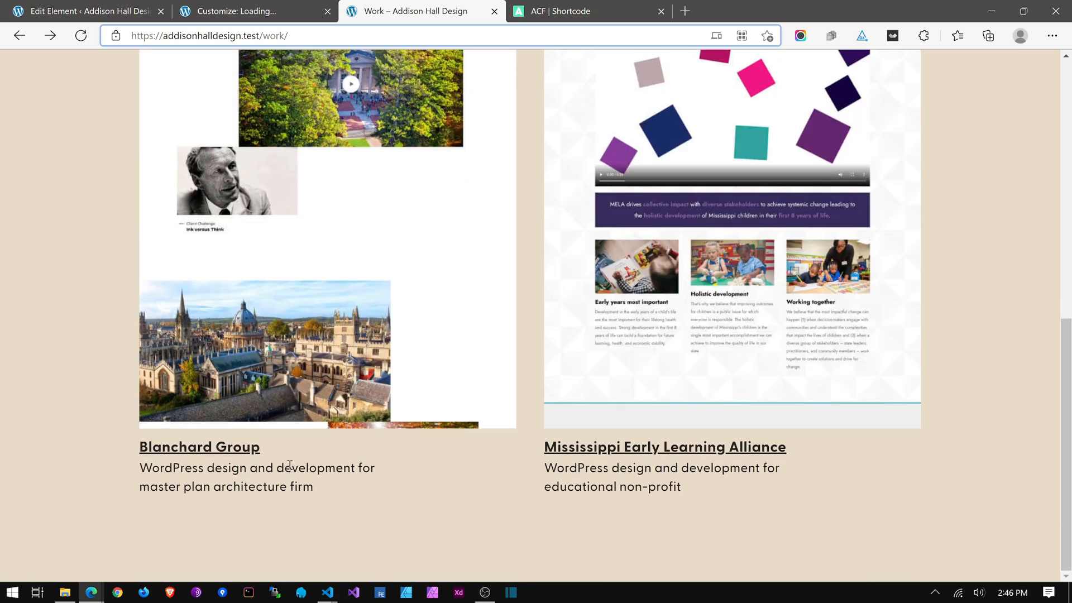
# Step: In the Customizer's General settings, set Underline Links to Never and publish the change
pyautogui.click(258, 13)
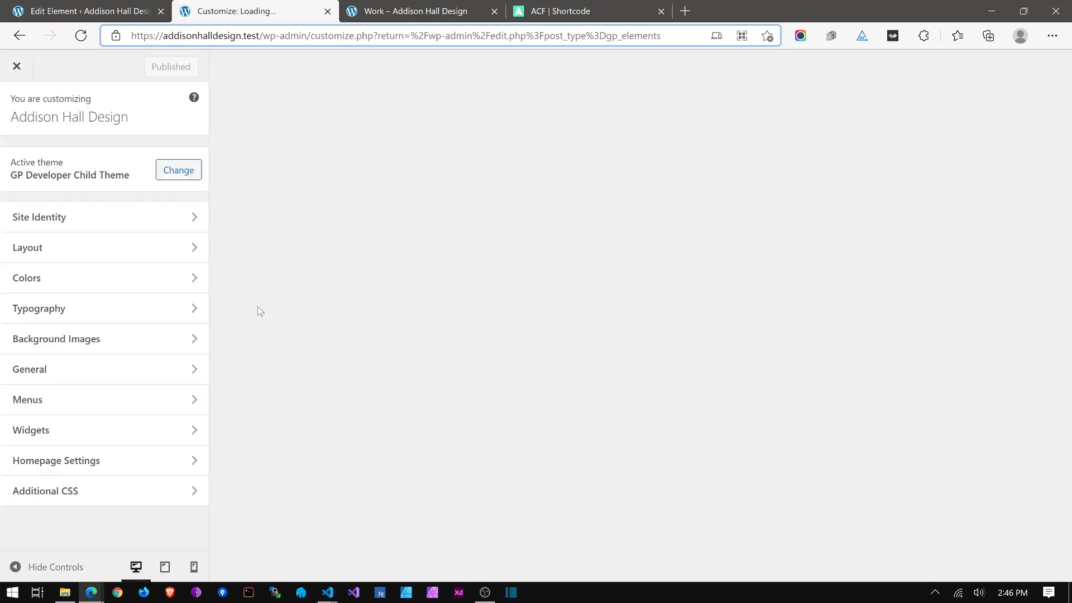
pyautogui.click(39, 377)
pyautogui.click(41, 359)
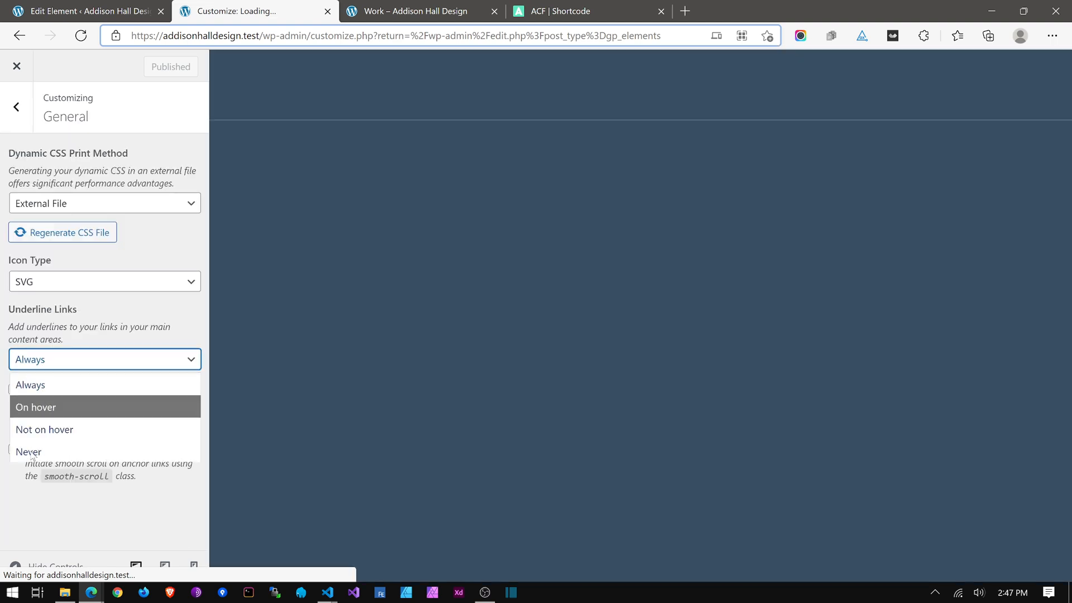
pyautogui.click(30, 452)
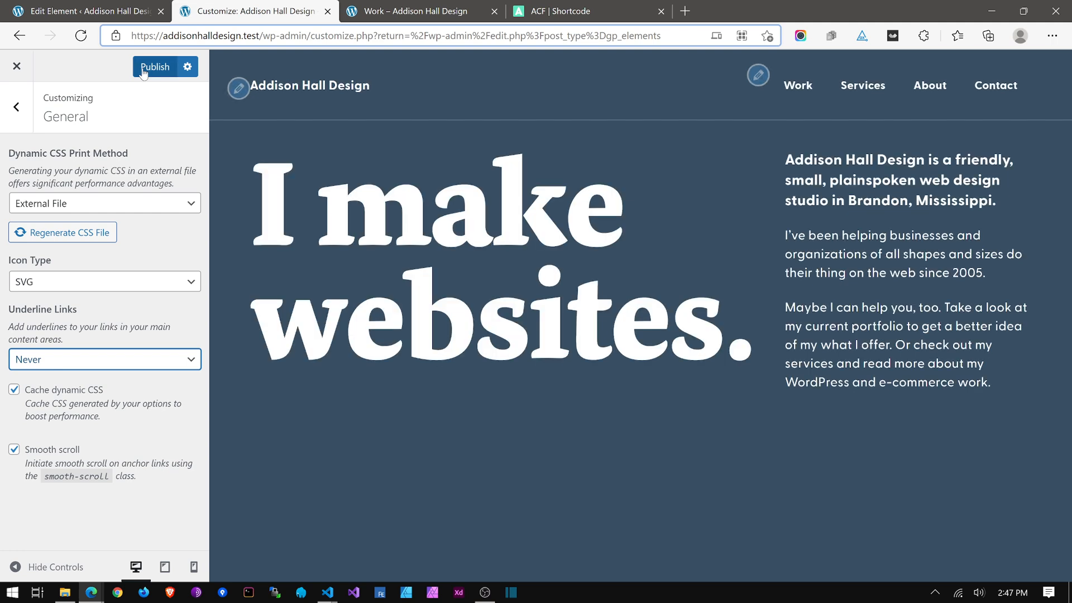
pyautogui.click(143, 73)
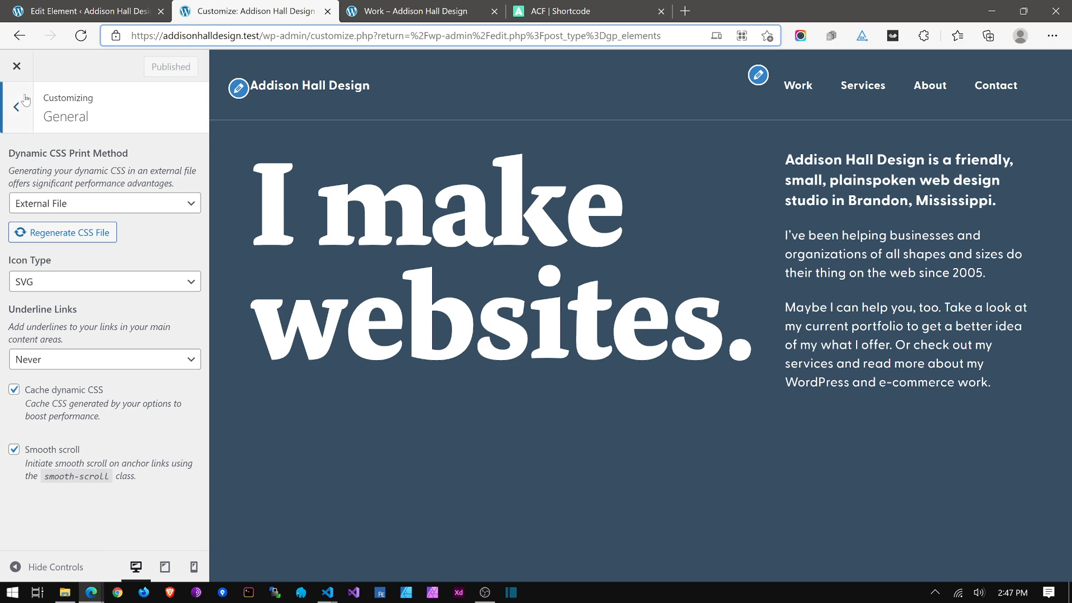
# Step: Close the Customizer, reload the published Work page and check the portfolio title links and the overall layout
pyautogui.click(327, 11)
pyautogui.click(76, 11)
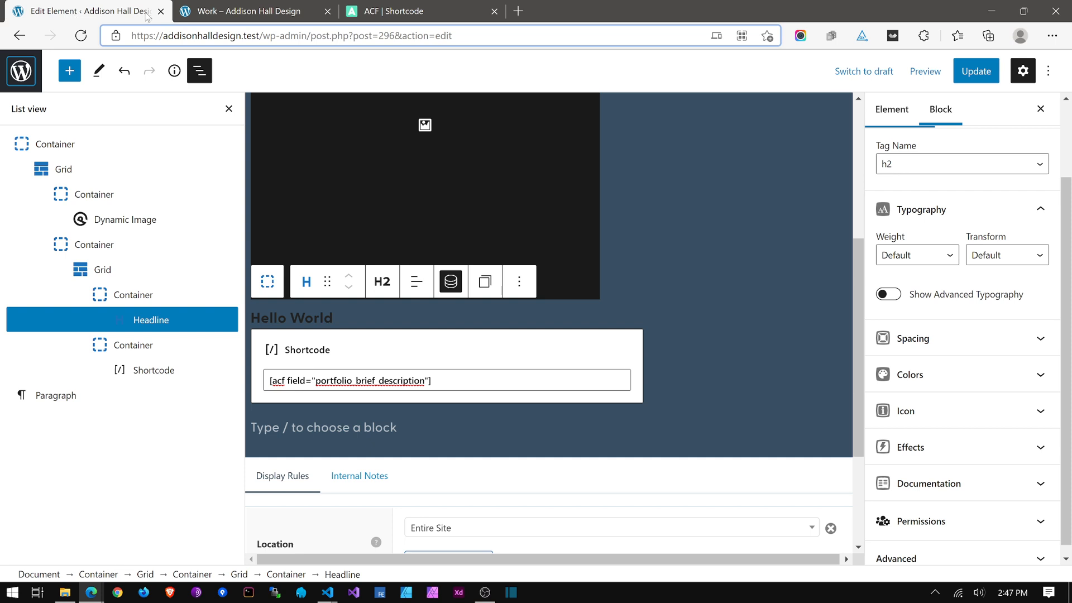
pyautogui.click(192, 12)
pyautogui.click(75, 39)
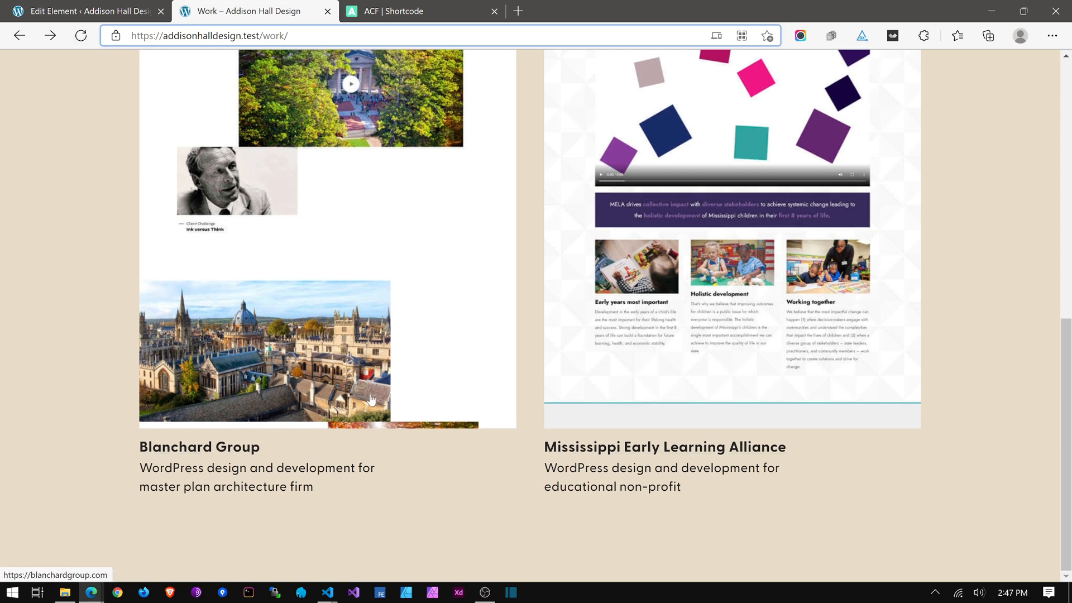
pyautogui.scroll(5, 492, 268)
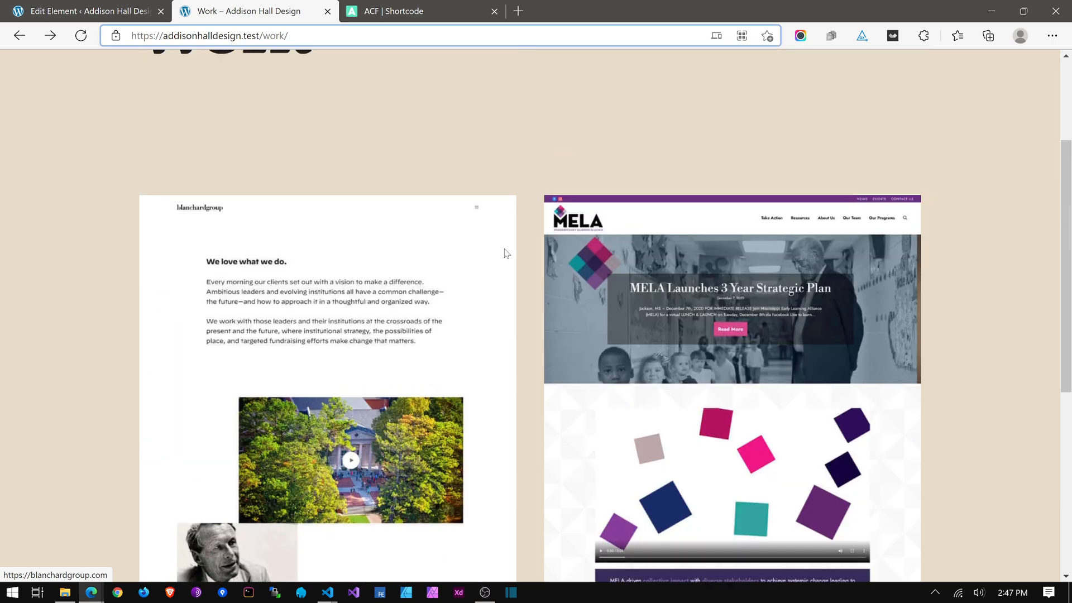
pyautogui.scroll(3, 507, 254)
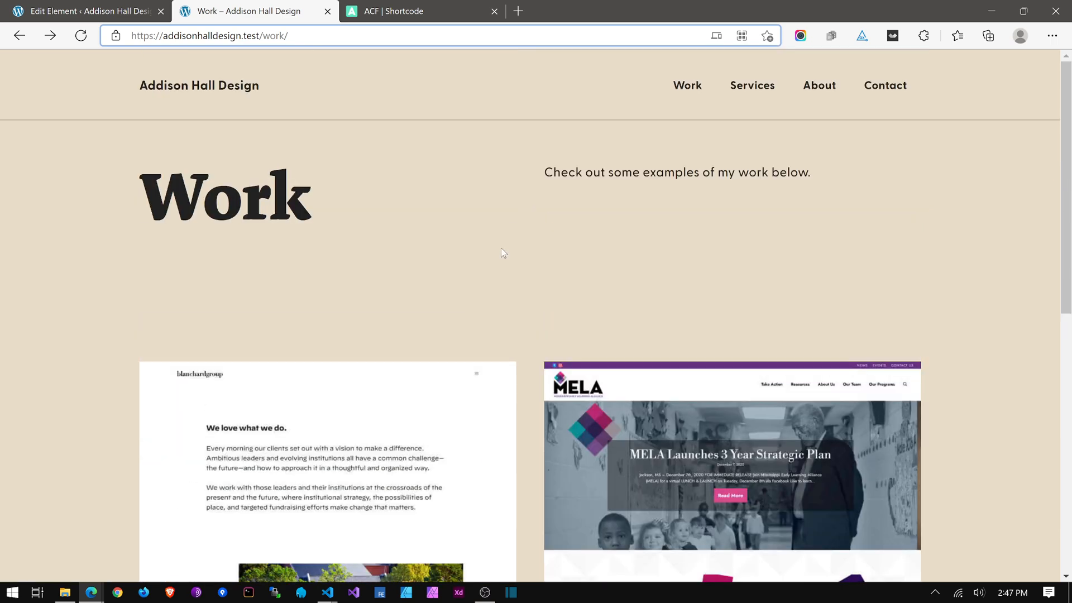
pyautogui.scroll(-10, 501, 248)
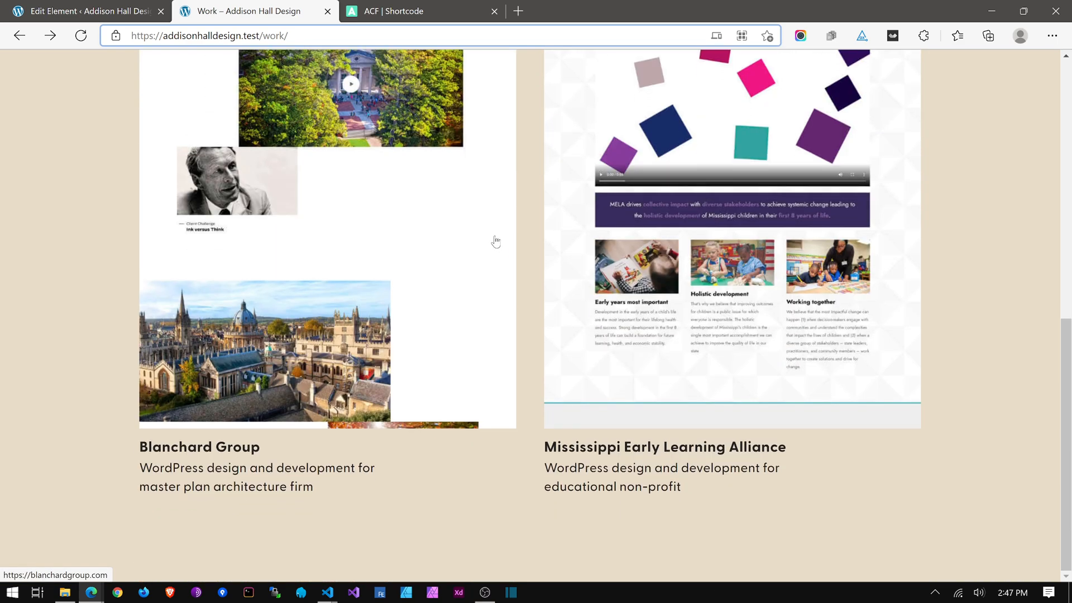
# Step: Inspect the Work page with the developer tools docked on the right and narrow the emulated responsive viewport to 597 px wide
pyautogui.rightClick(72, 156)
pyautogui.click(116, 503)
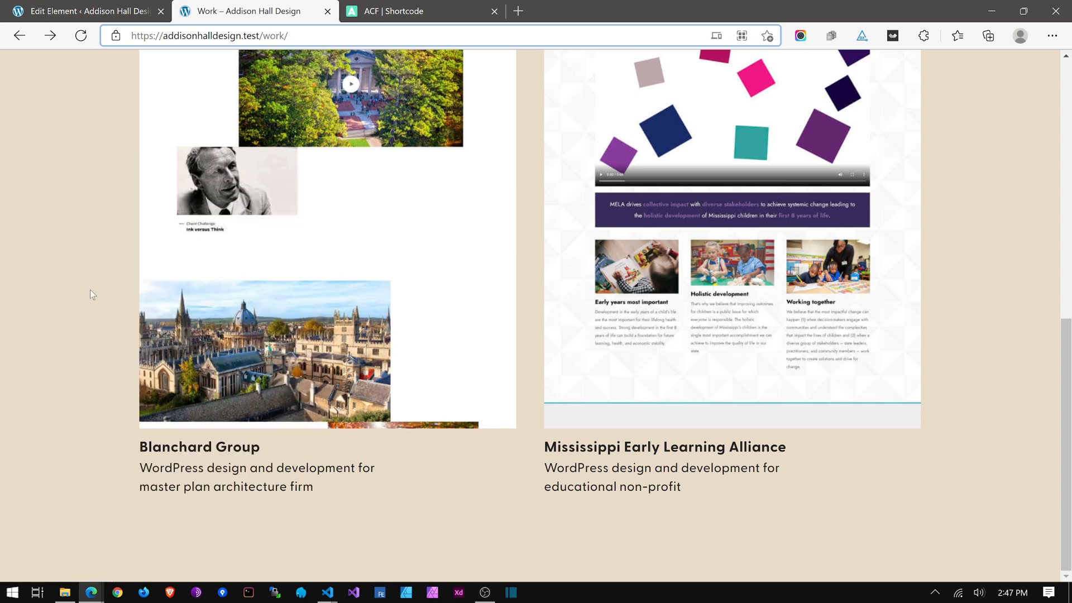
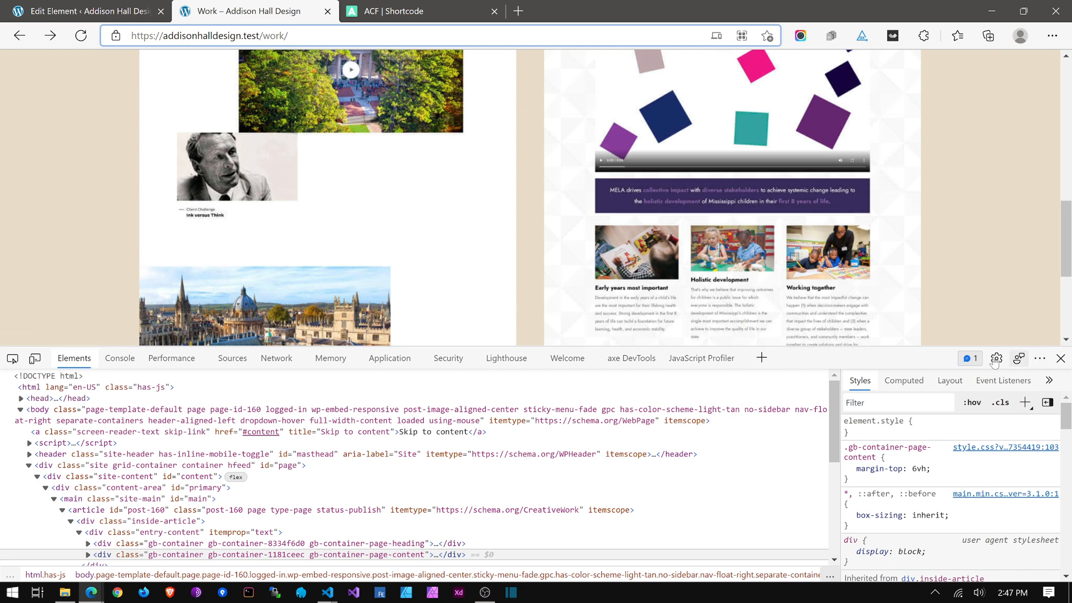
pyautogui.click(1041, 360)
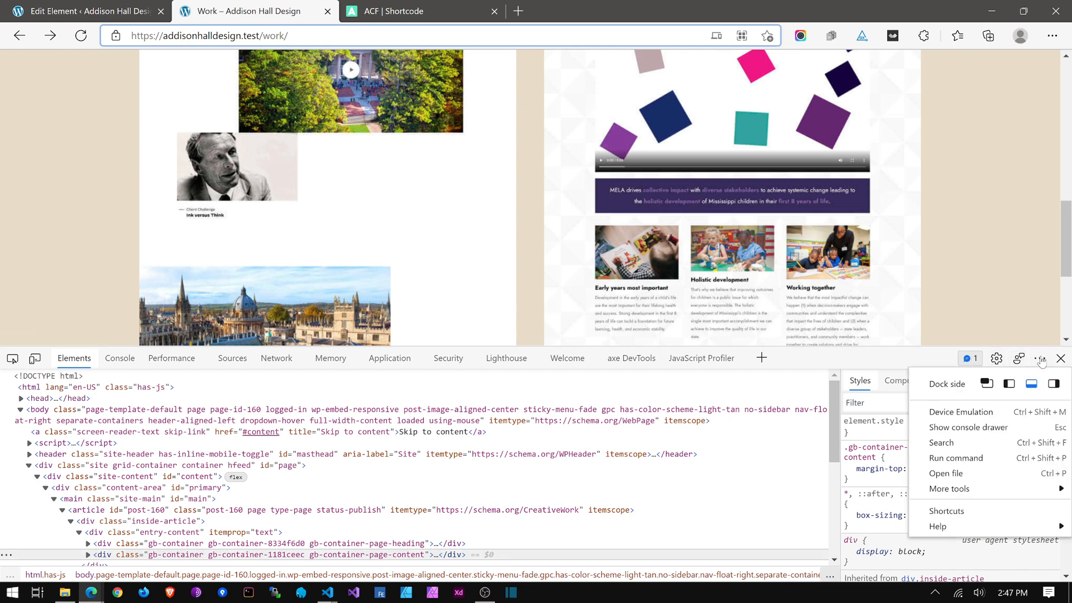
pyautogui.click(1052, 383)
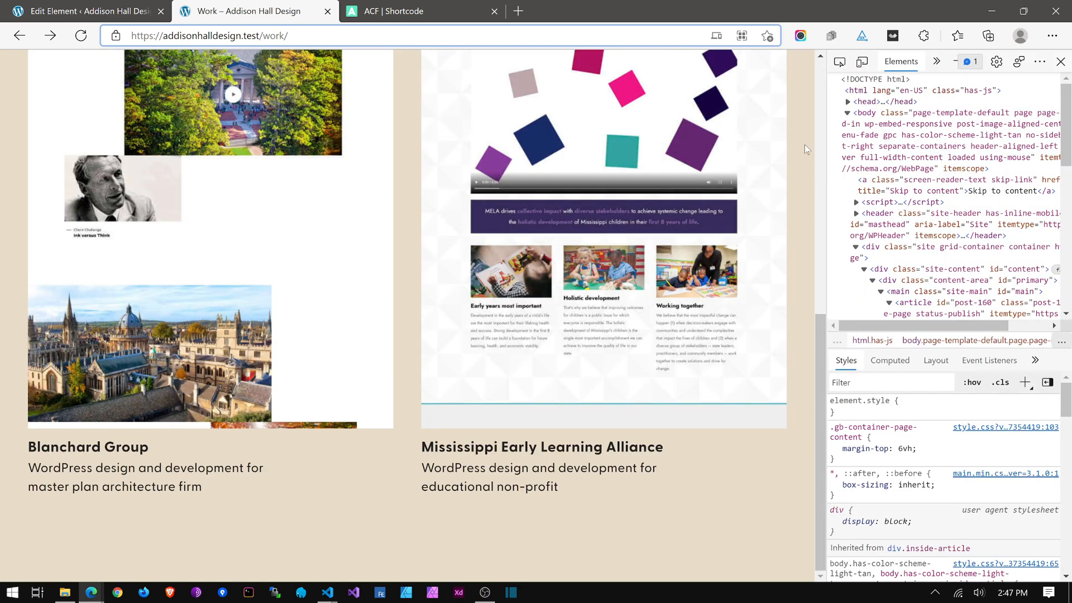
pyautogui.click(862, 62)
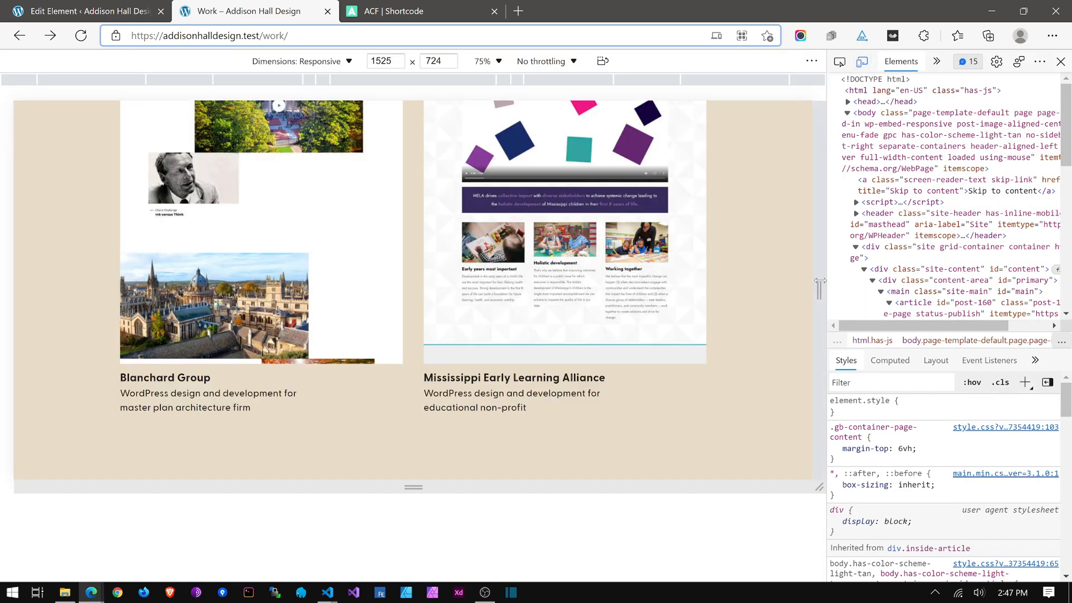
pyautogui.moveTo(819, 280); pyautogui.dragTo(576, 284)
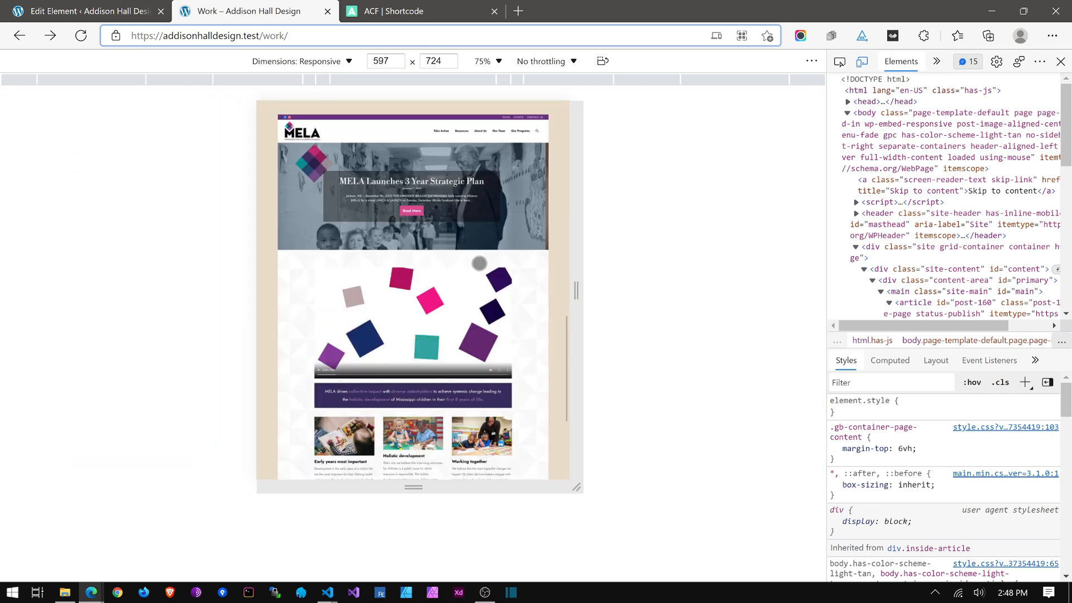
# Step: Review the Work page's header menu, heading and portfolio items at the narrow viewport width, and close the developer tools
pyautogui.scroll(15, 479, 263)
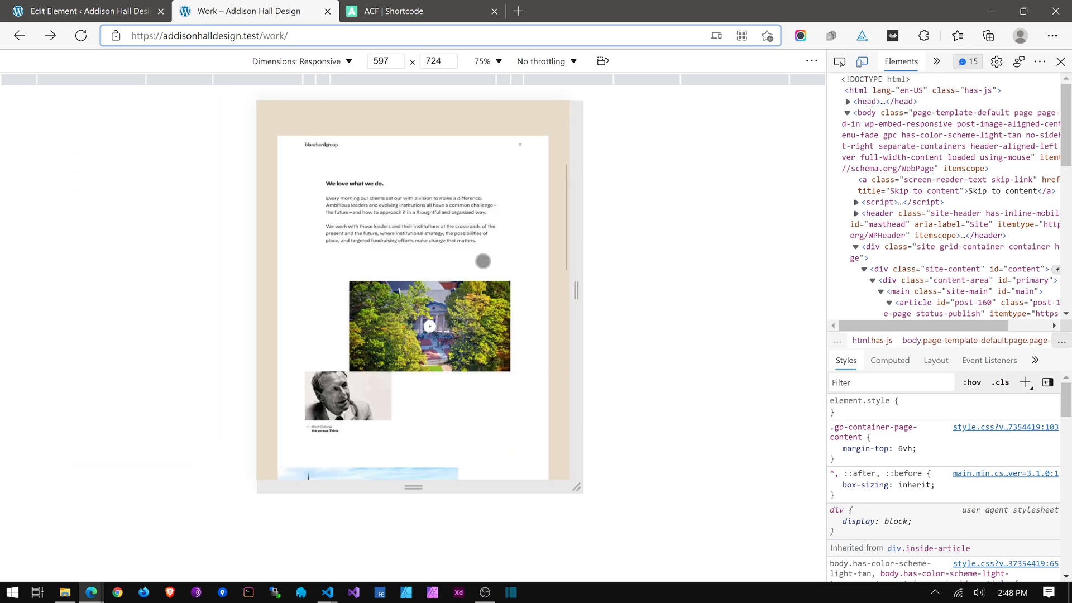
pyautogui.scroll(5, 483, 261)
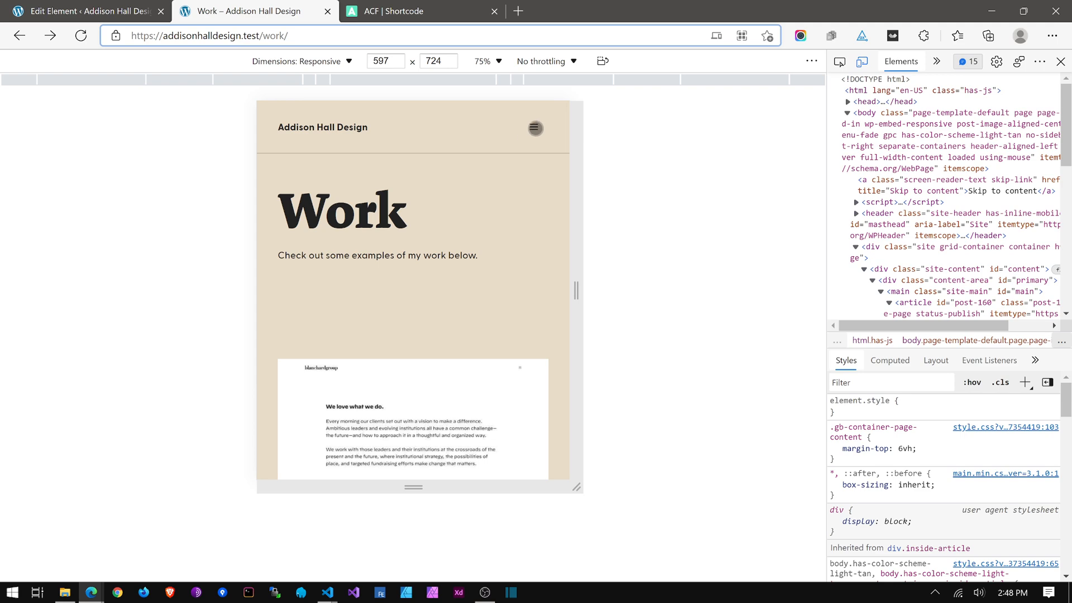
pyautogui.click(534, 128)
pyautogui.click(531, 128)
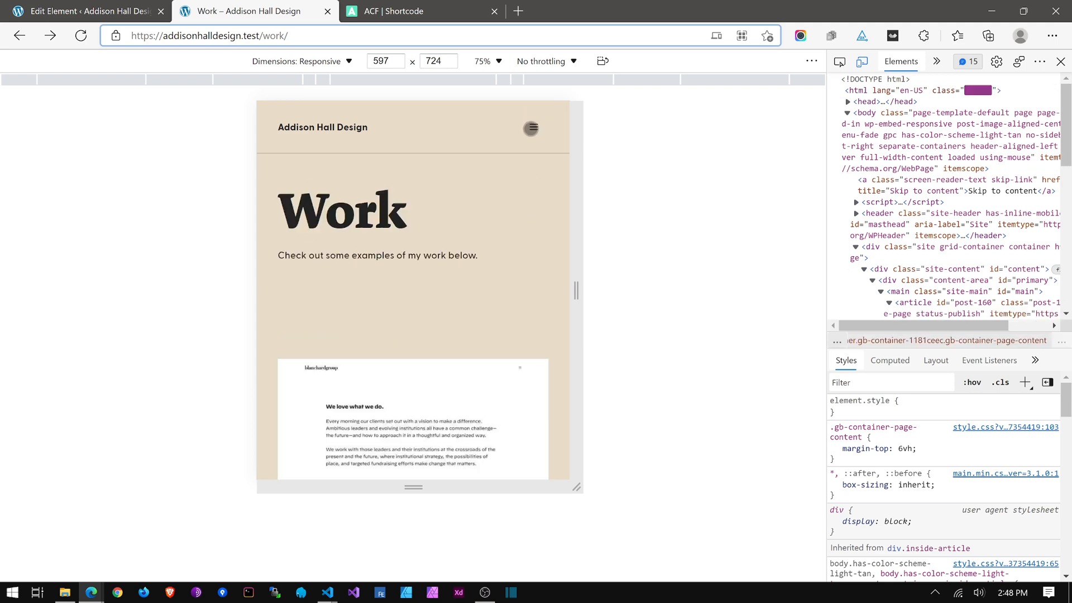
pyautogui.scroll(-5, 518, 268)
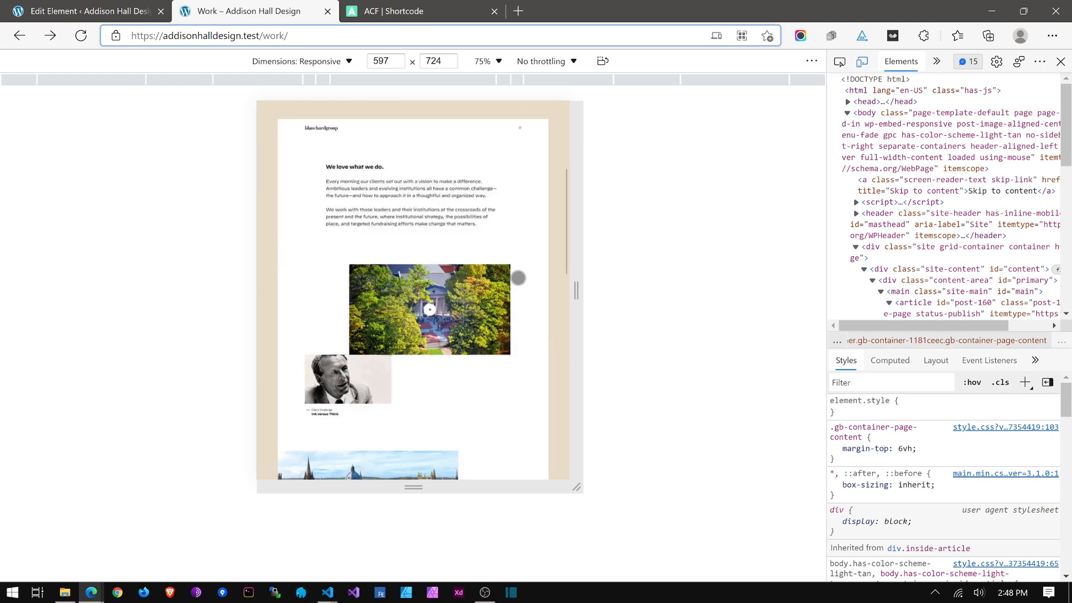
pyautogui.scroll(-8, 518, 277)
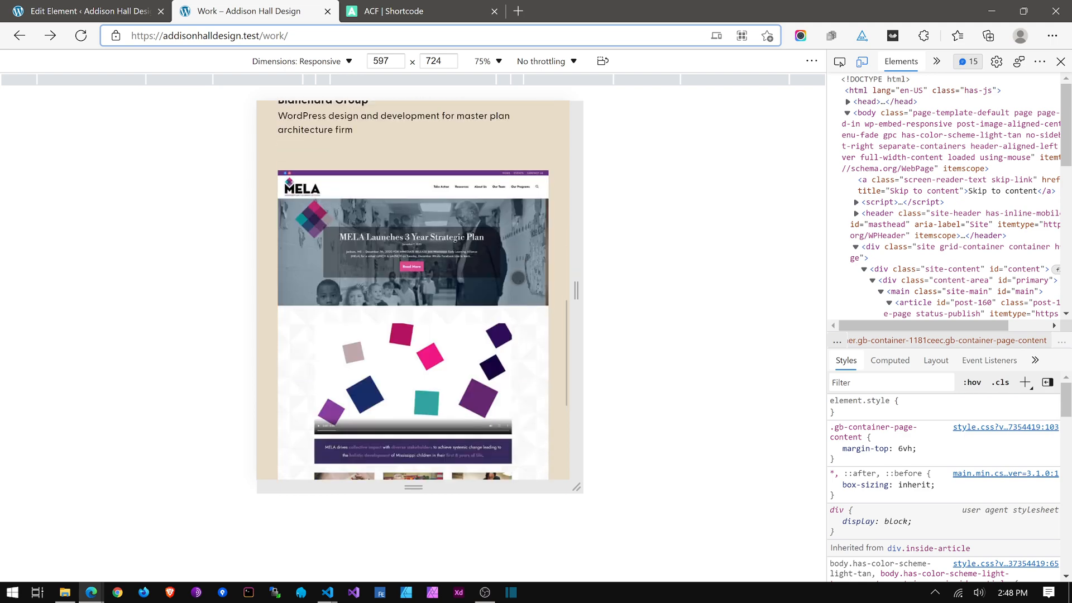
pyautogui.scroll(-5, 518, 277)
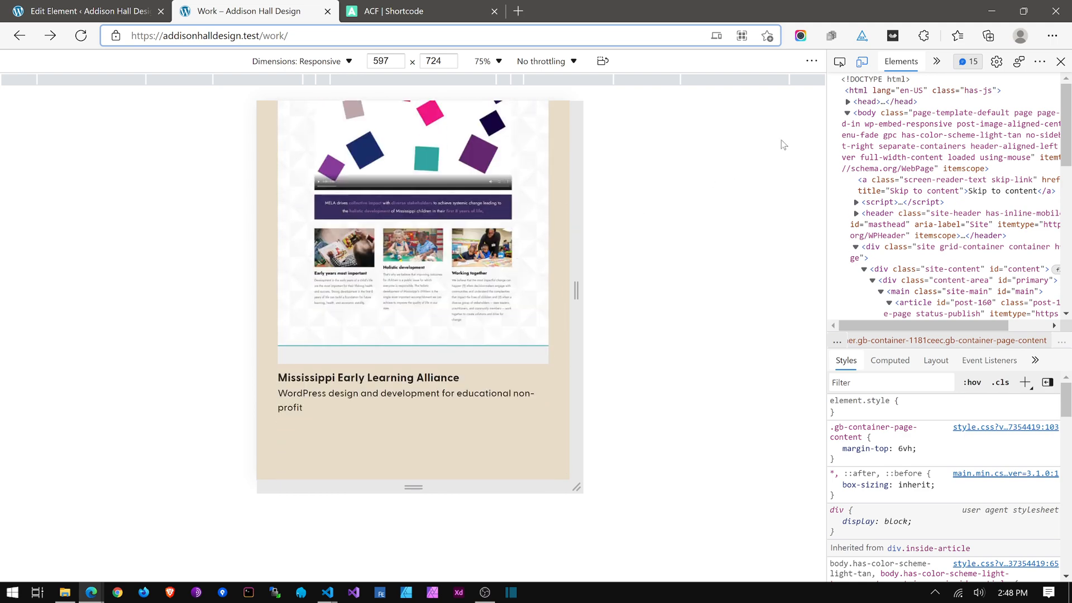
pyautogui.click(1061, 61)
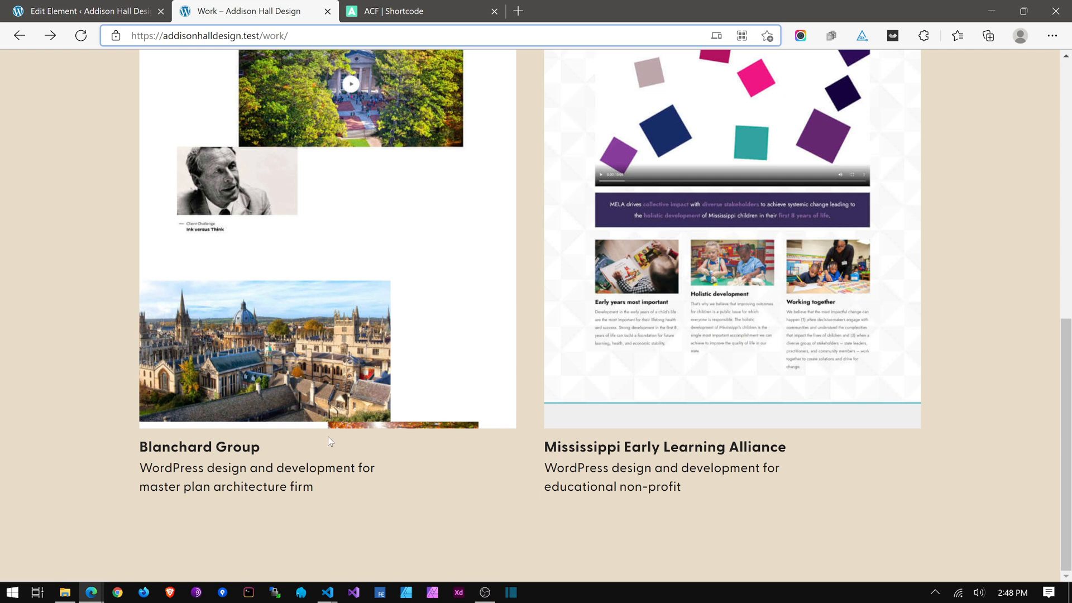
# Step: Back in the Portfolio Template editor, enable advanced typography for the headline and set its font size to 19 px
pyautogui.click(119, 17)
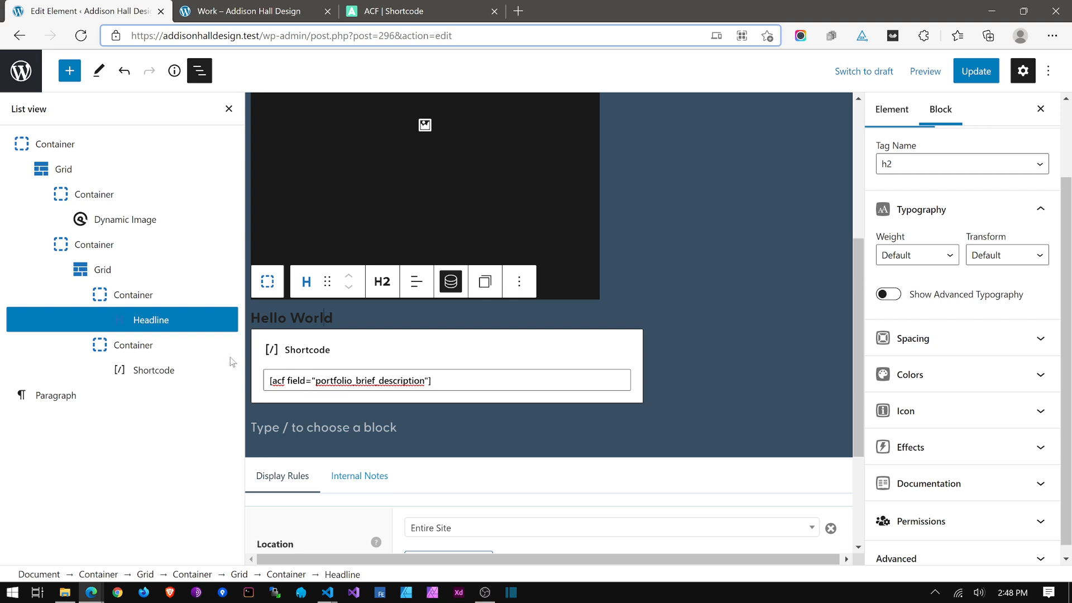
pyautogui.click(287, 320)
pyautogui.click(889, 295)
pyautogui.scroll(-1, 953, 384)
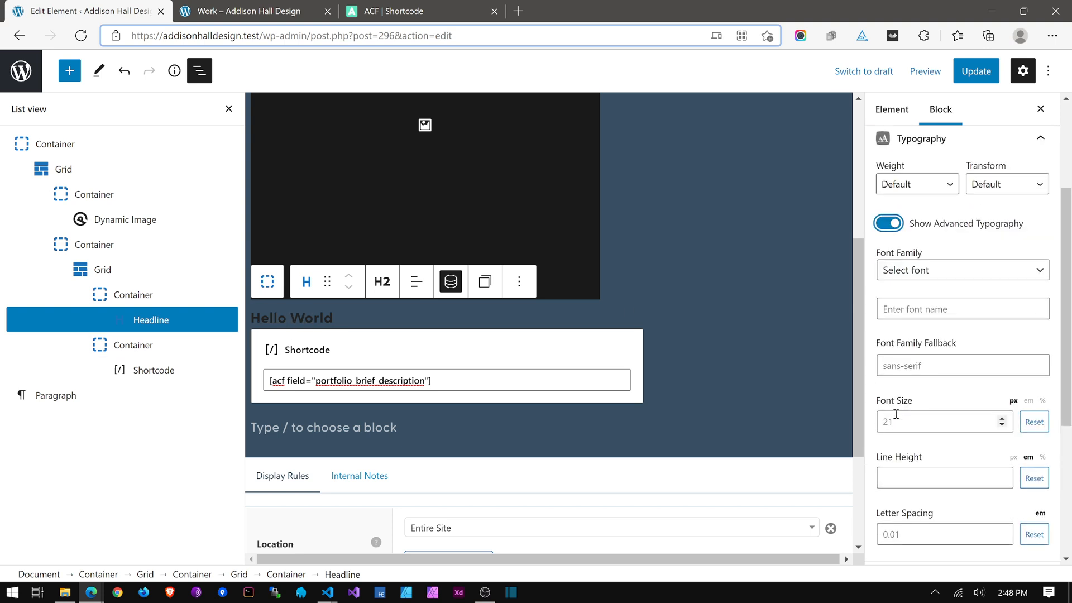
pyautogui.click(927, 418)
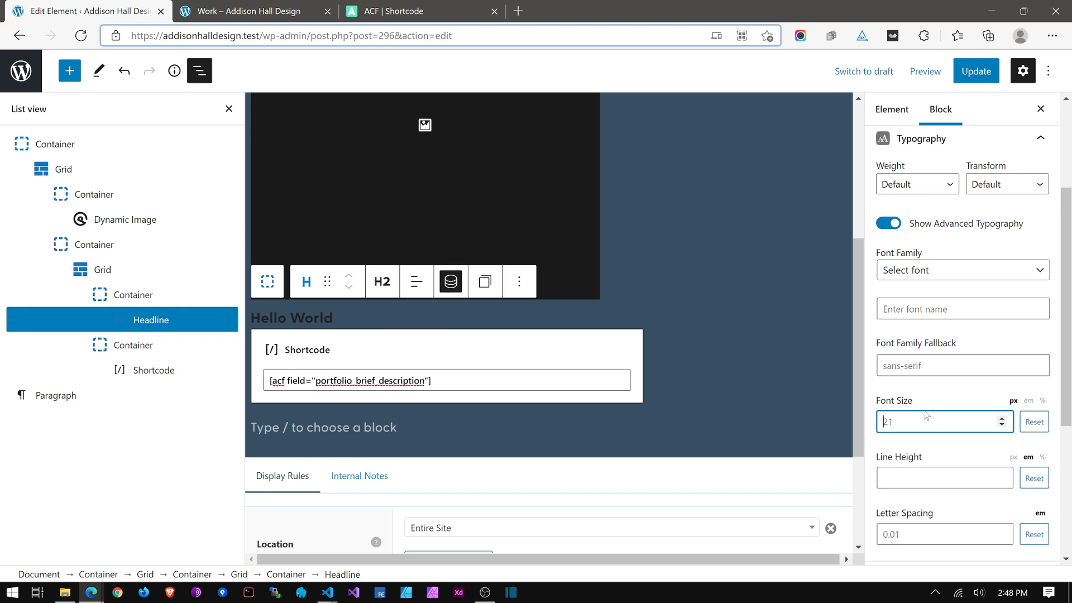
pyautogui.write('19')
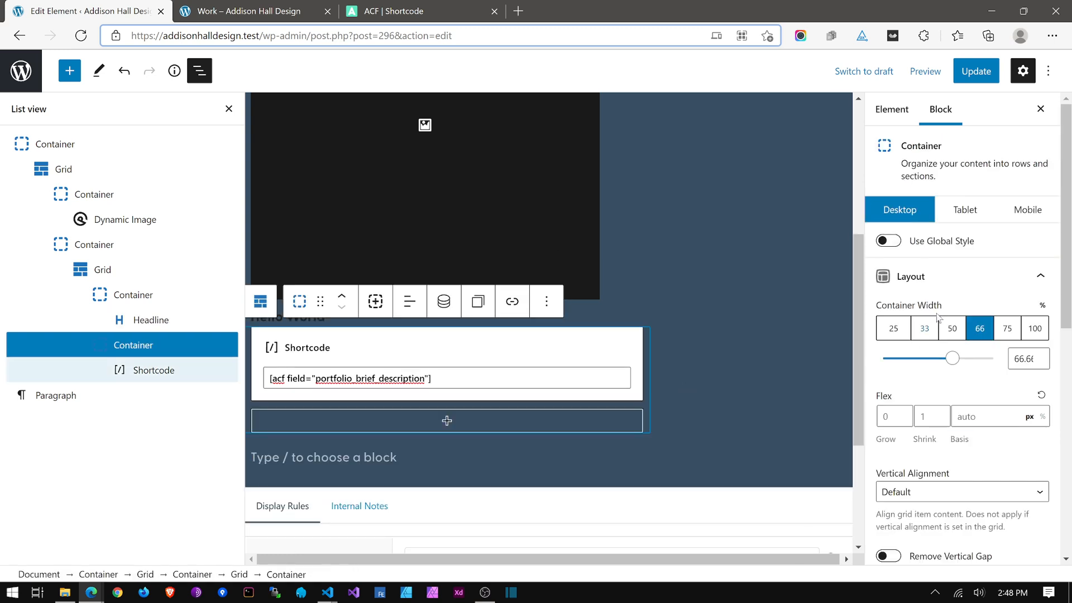
# Step: Set the font size of the container holding the description shortcode to 15 px and update the Portfolio Template element
pyautogui.scroll(-8, 939, 315)
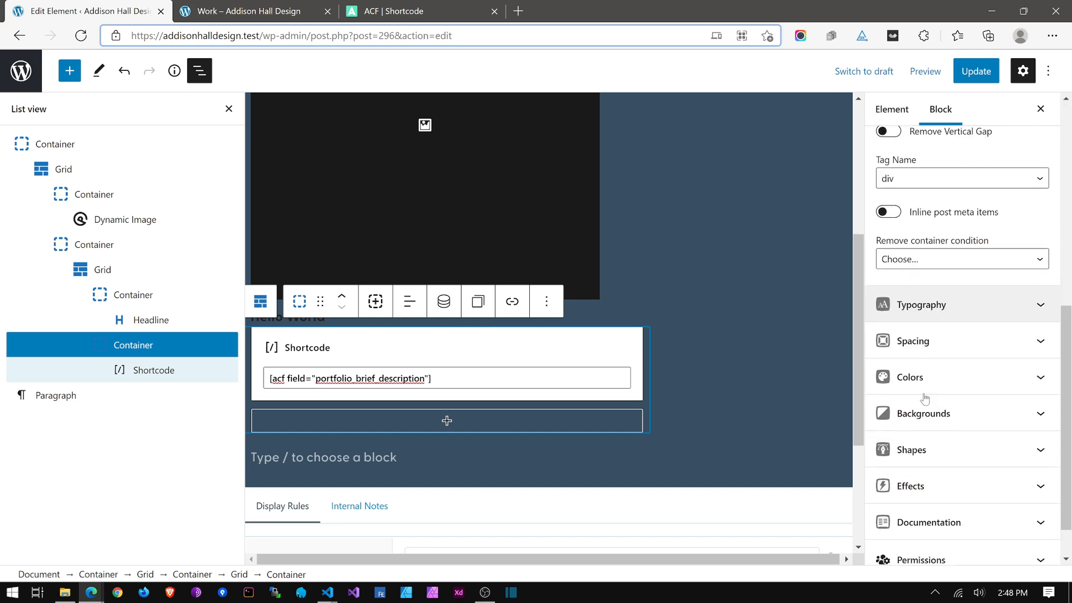
pyautogui.click(921, 304)
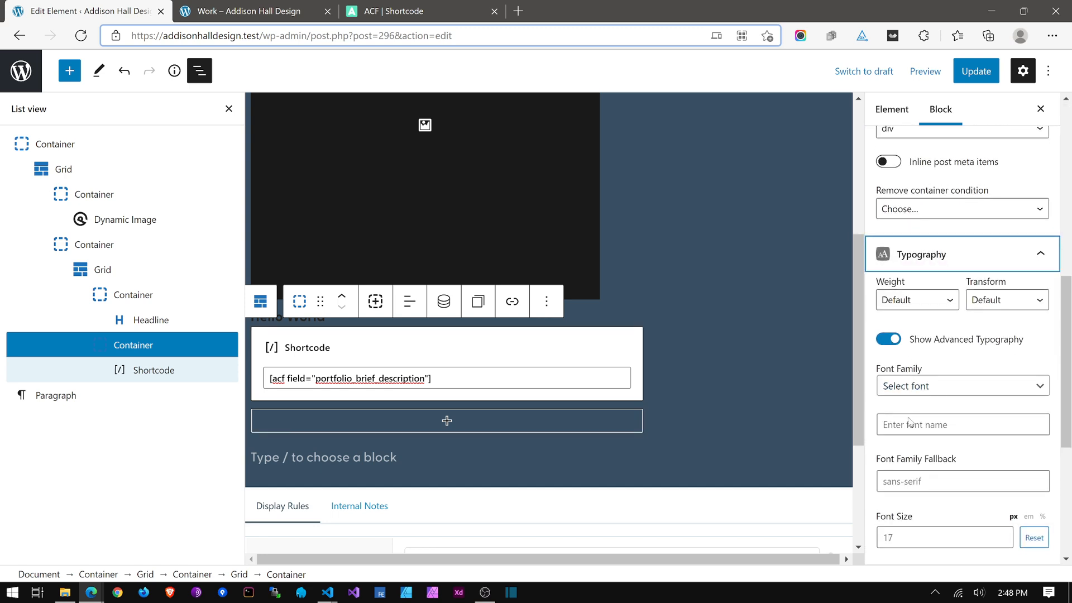
pyautogui.scroll(-1, 915, 447)
pyautogui.click(905, 506)
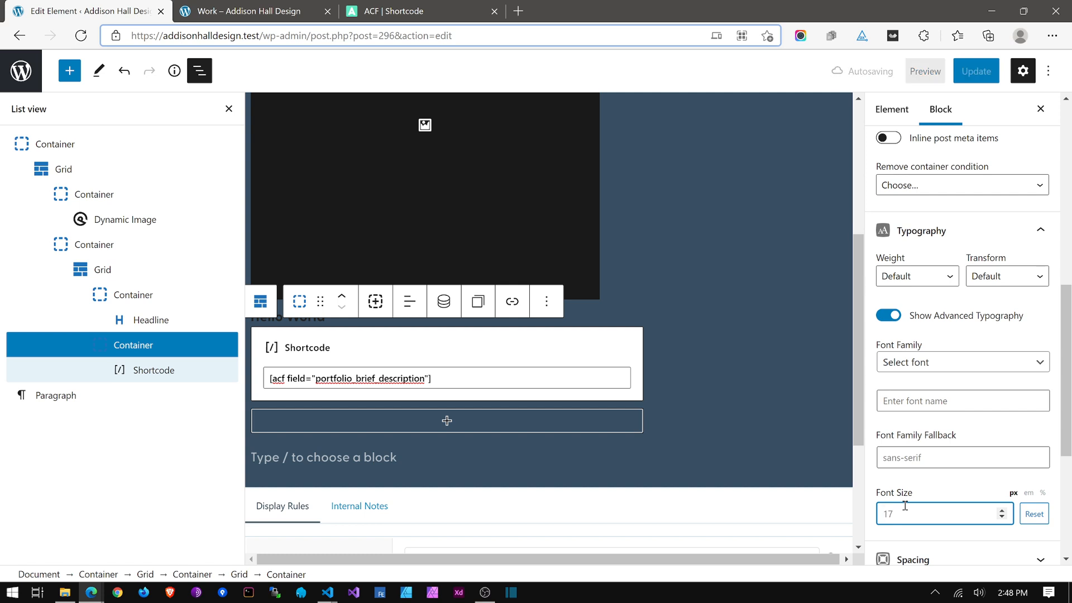
pyautogui.write('15')
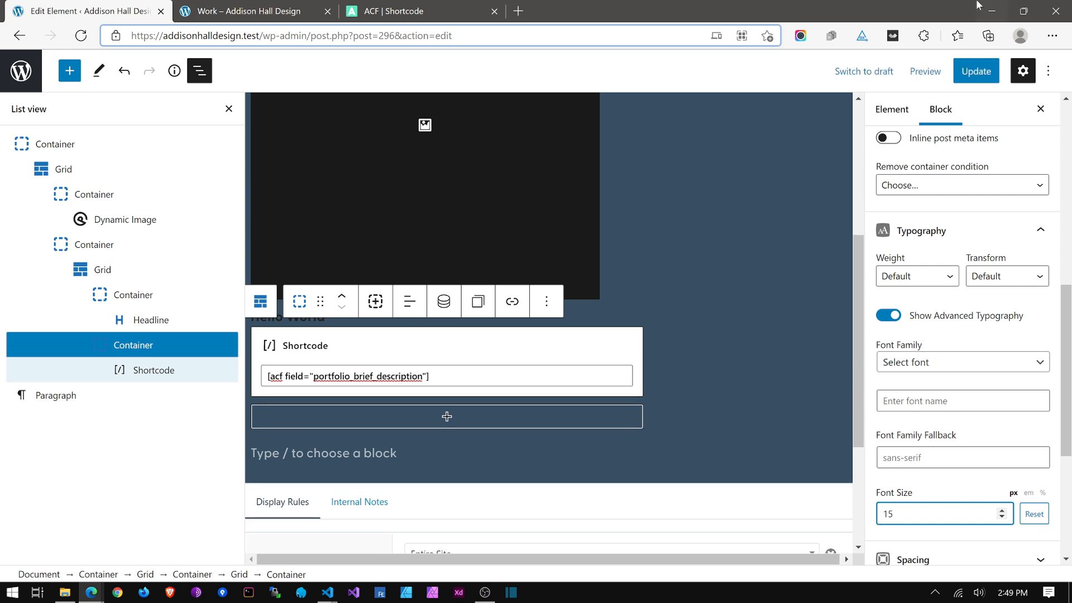
pyautogui.click(976, 71)
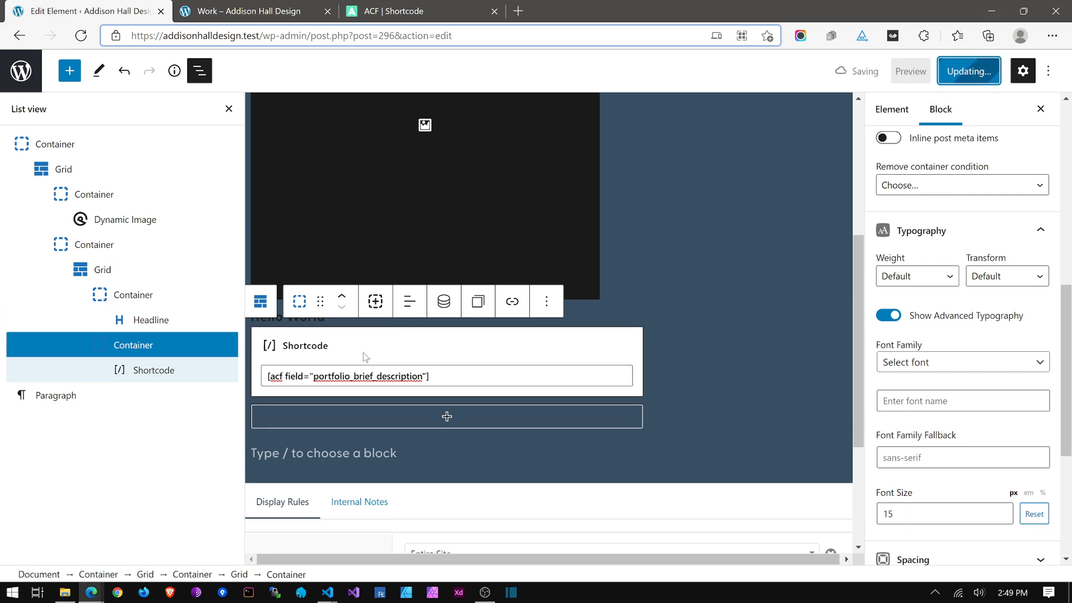
# Step: Reload the published Work page to check the item text, and in the template editor select the container wrapping the title and description grid
pyautogui.click(251, 11)
pyautogui.click(80, 37)
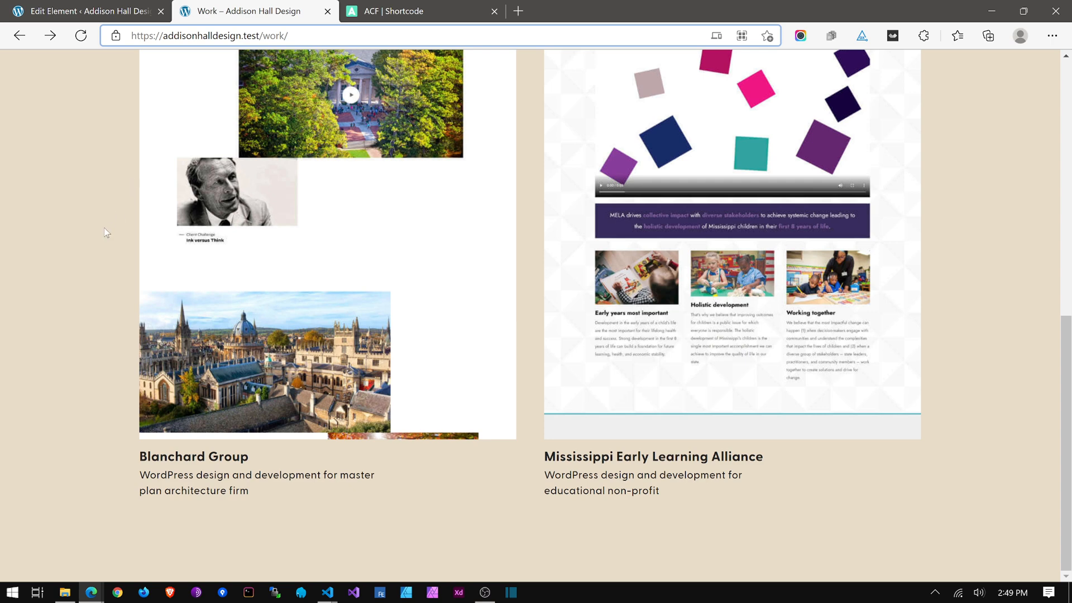
pyautogui.click(111, 12)
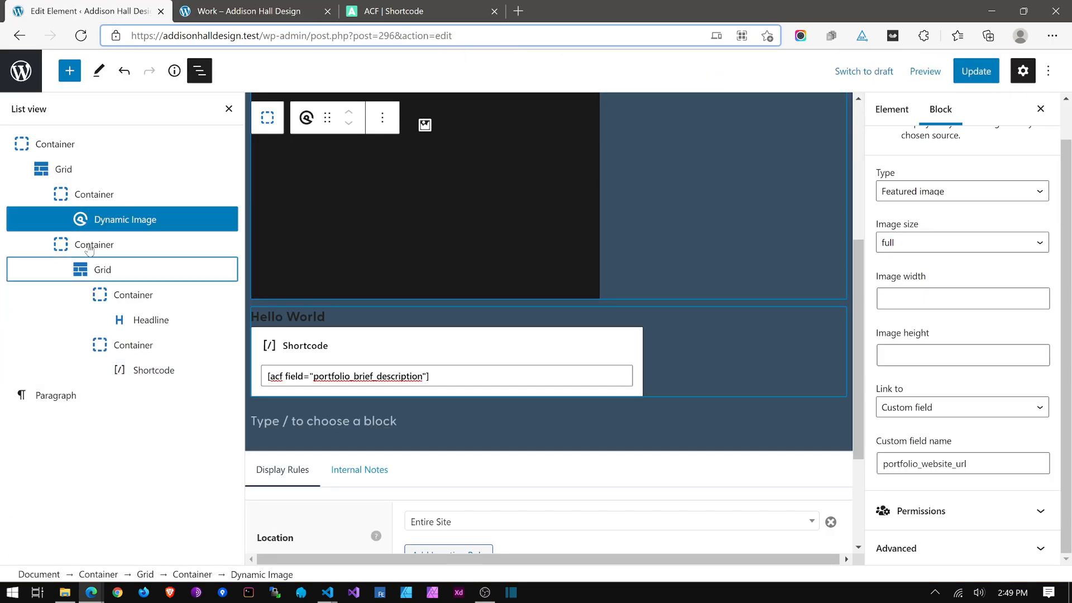
pyautogui.click(129, 253)
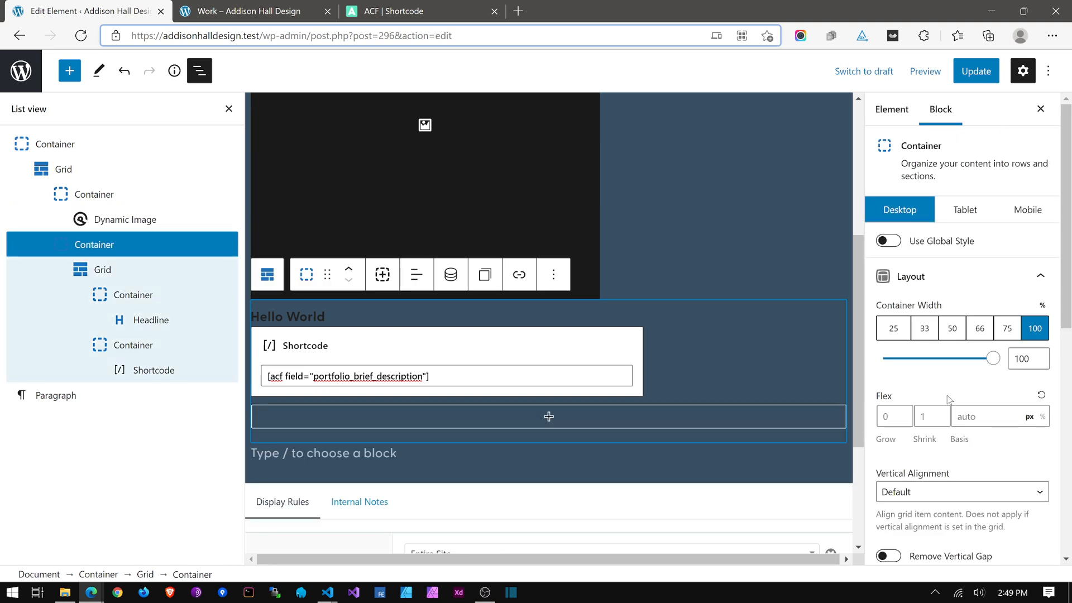
pyautogui.scroll(-6, 947, 396)
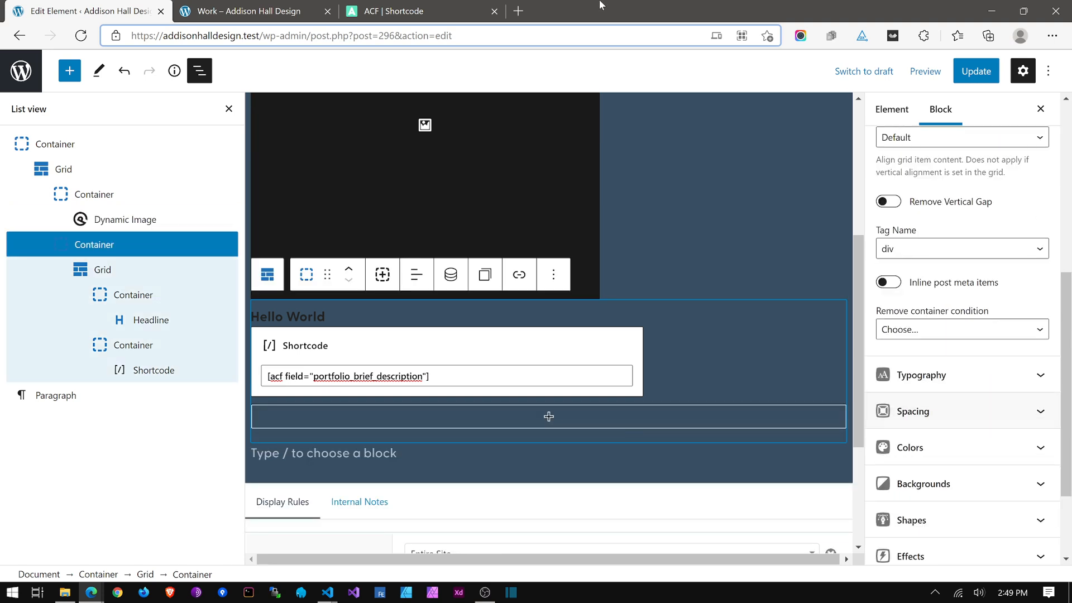
# Step: Inspect the Blanchard Group title on the Work page with developer tools docked to the bottom, turn off device emulation, and select its outer gb-inside-container div
pyautogui.hotkey('ctrl', 'Tab')
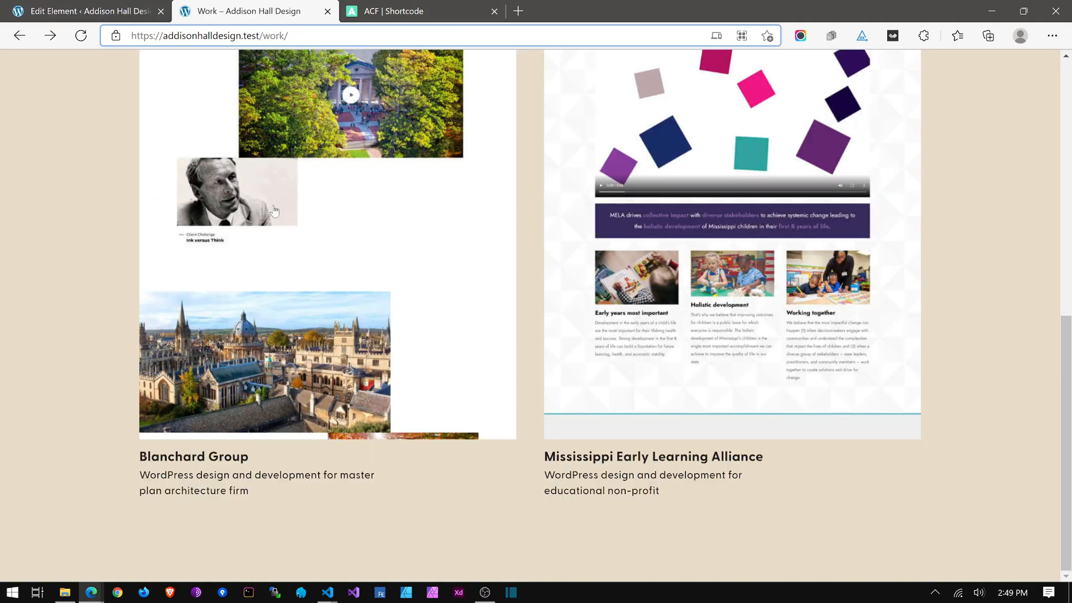
pyautogui.rightClick(205, 450)
pyautogui.click(277, 440)
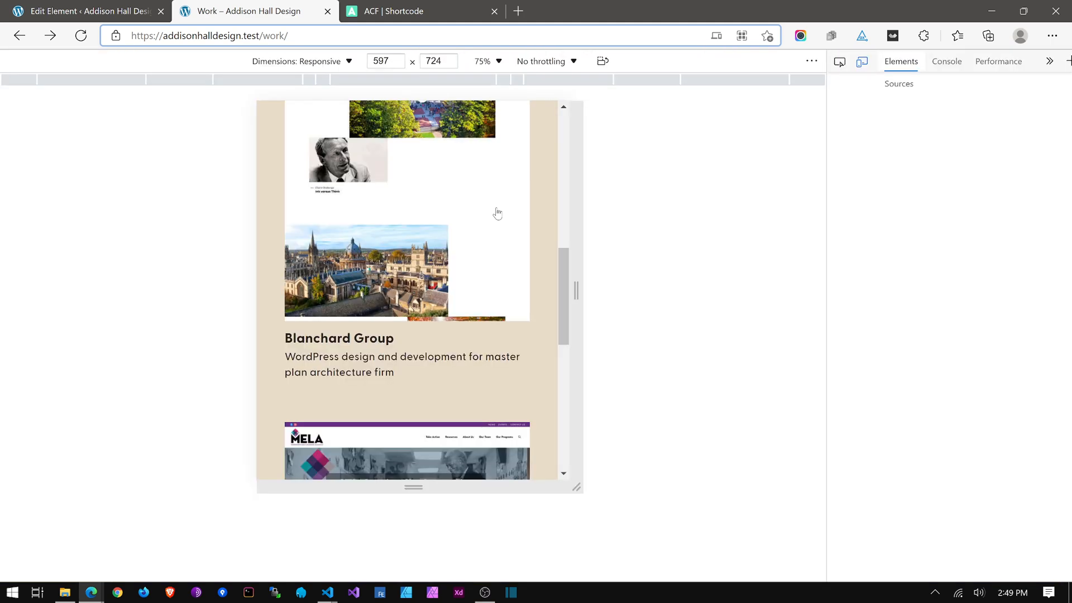
pyautogui.click(861, 61)
pyautogui.click(1043, 61)
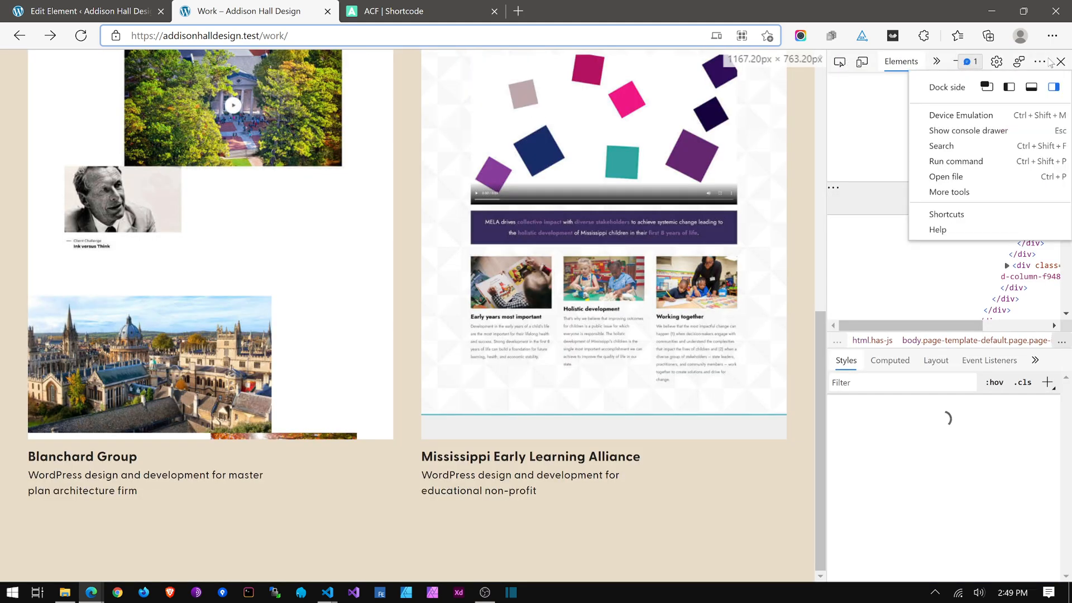
pyautogui.click(1031, 87)
pyautogui.scroll(-3, 335, 252)
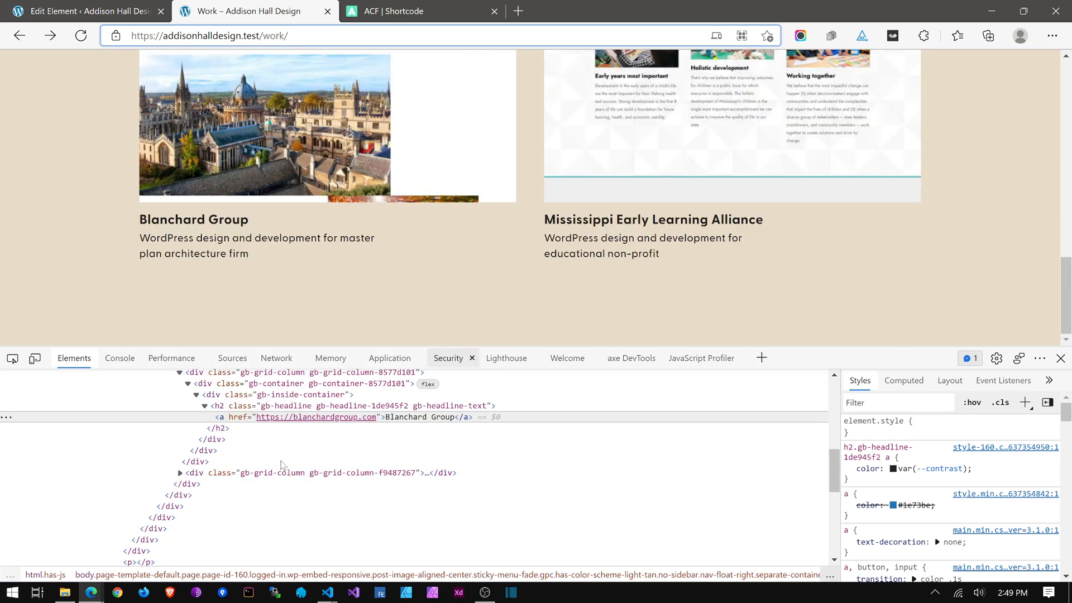
pyautogui.scroll(2, 223, 442)
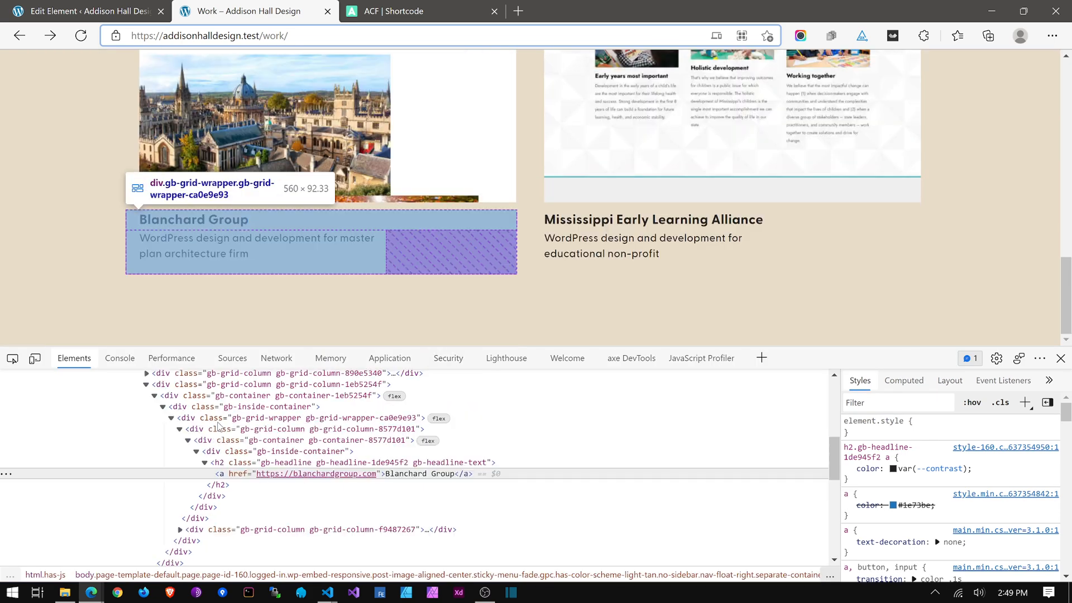
pyautogui.click(183, 409)
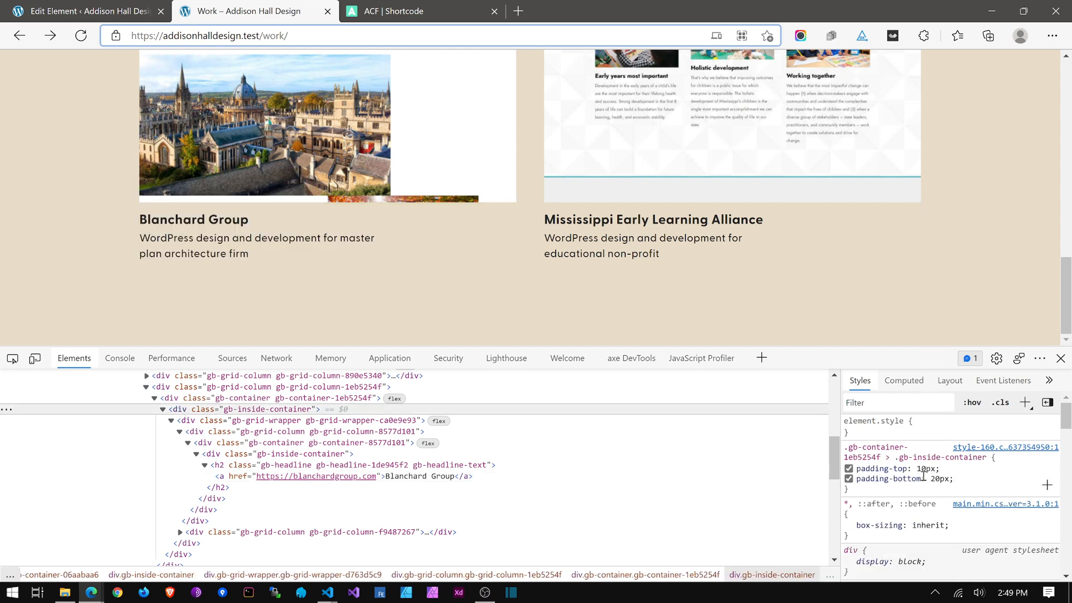
# Step: Try a padding-top of 20px on the inspected inside container in the developer tools
pyautogui.click(918, 468)
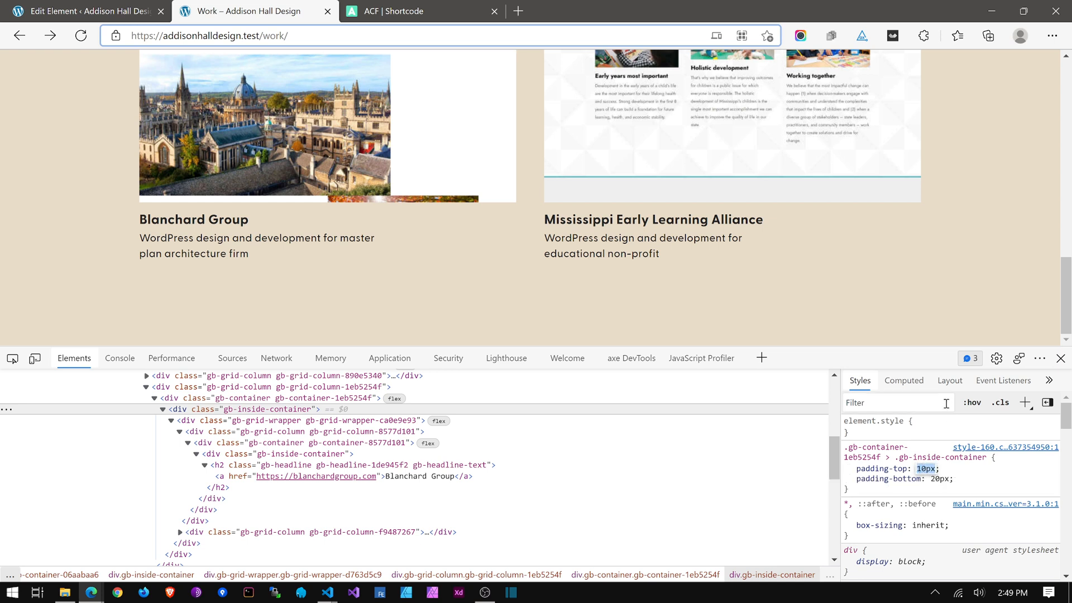
pyautogui.press('Up')
pyautogui.press('Up')
pyautogui.press('Up')
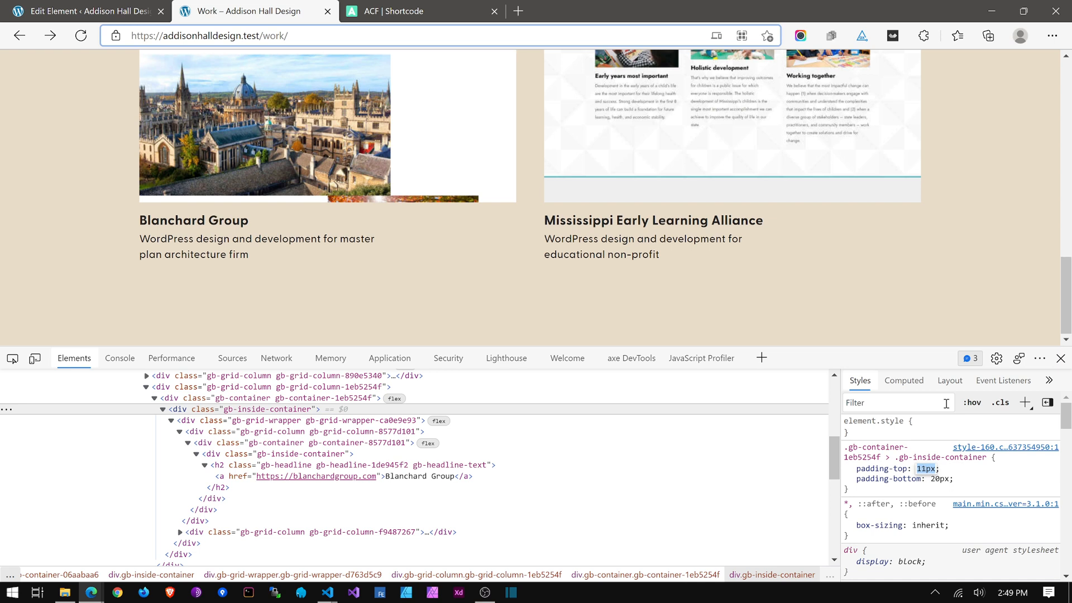
pyautogui.press('Up')
pyautogui.press('Up')
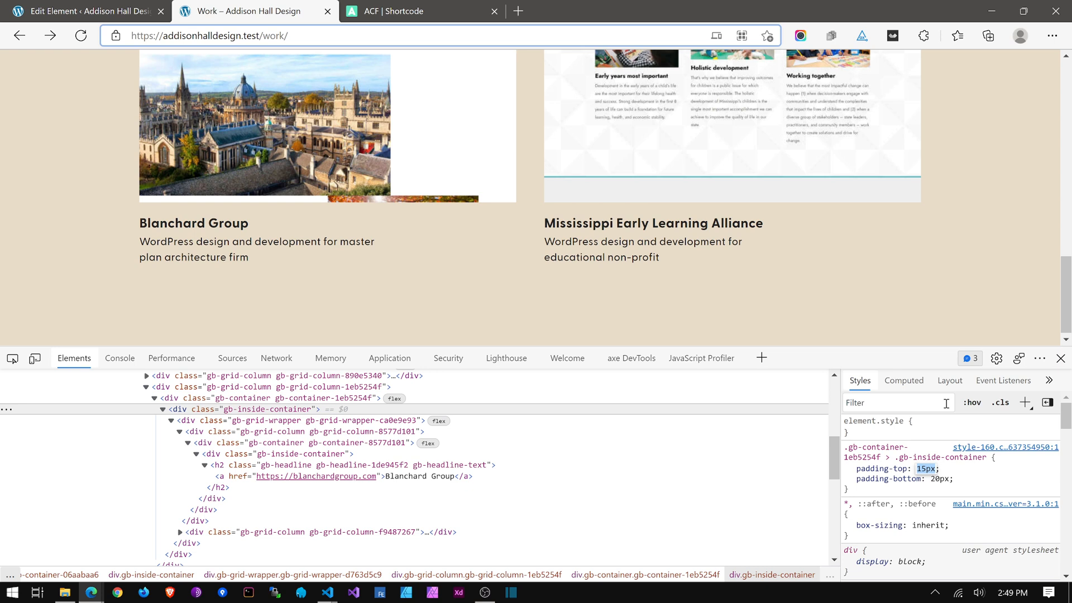
pyautogui.press('Up')
pyautogui.press('Up')
pyautogui.press('Up')
pyautogui.press('Up')
pyautogui.press('Up')
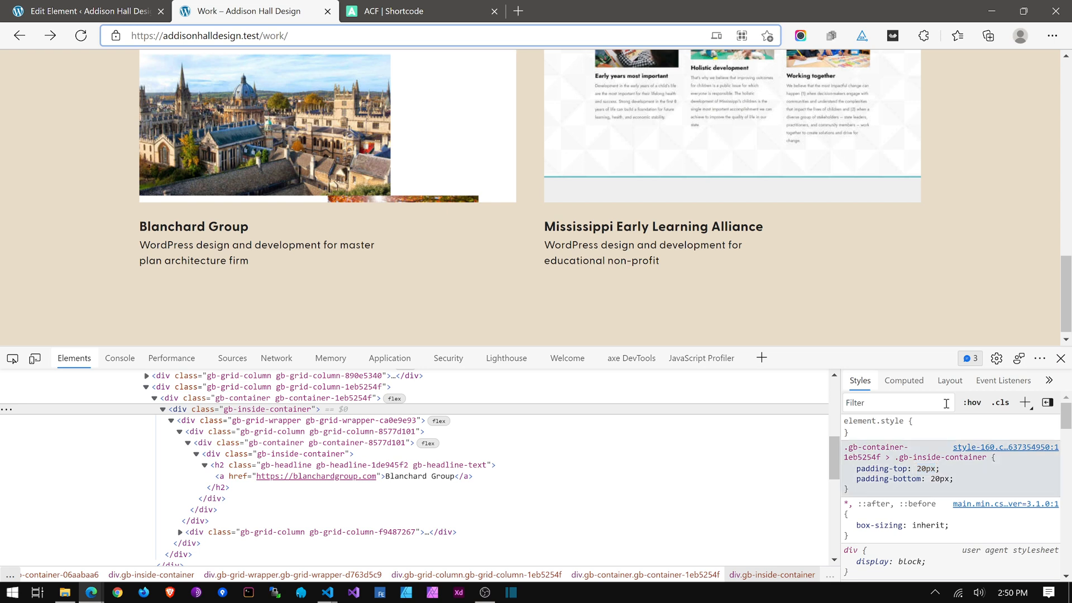
# Step: Try a padding-bottom of 30px on the same inside container and close the developer tools
pyautogui.press('Tab')
pyautogui.press('Tab')
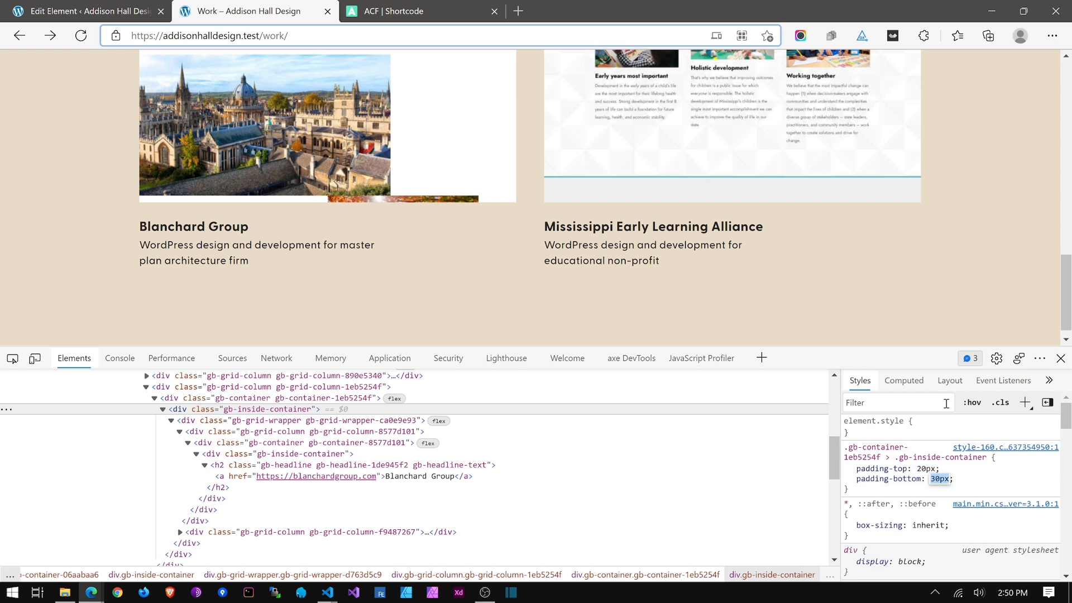
pyautogui.click(1061, 358)
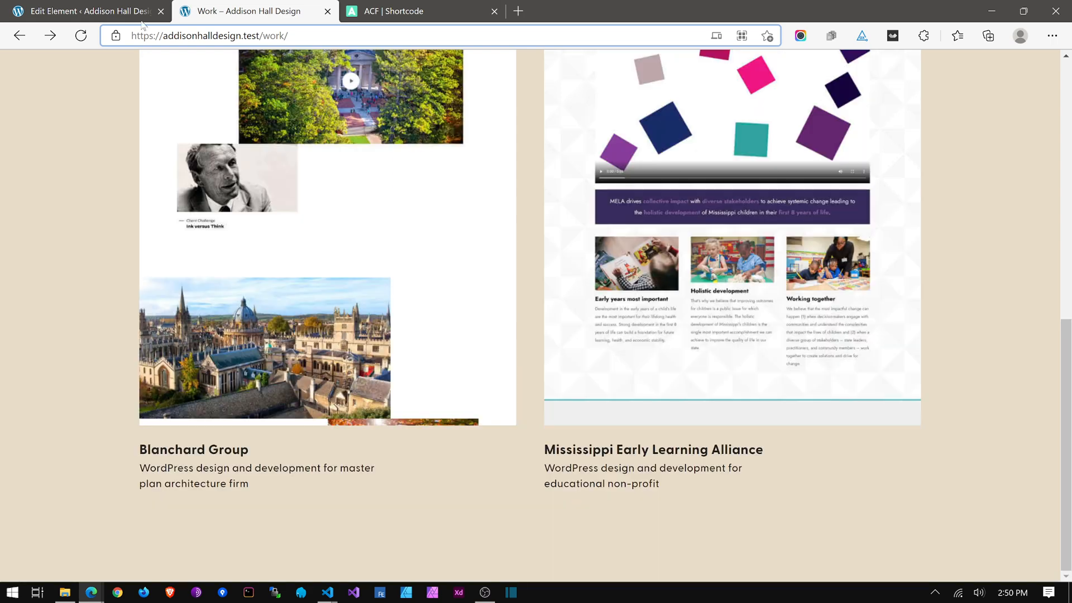
# Step: In the template editor, set the wrapping container's padding to 20 px top and 40 px bottom, and update the element
pyautogui.click(106, 12)
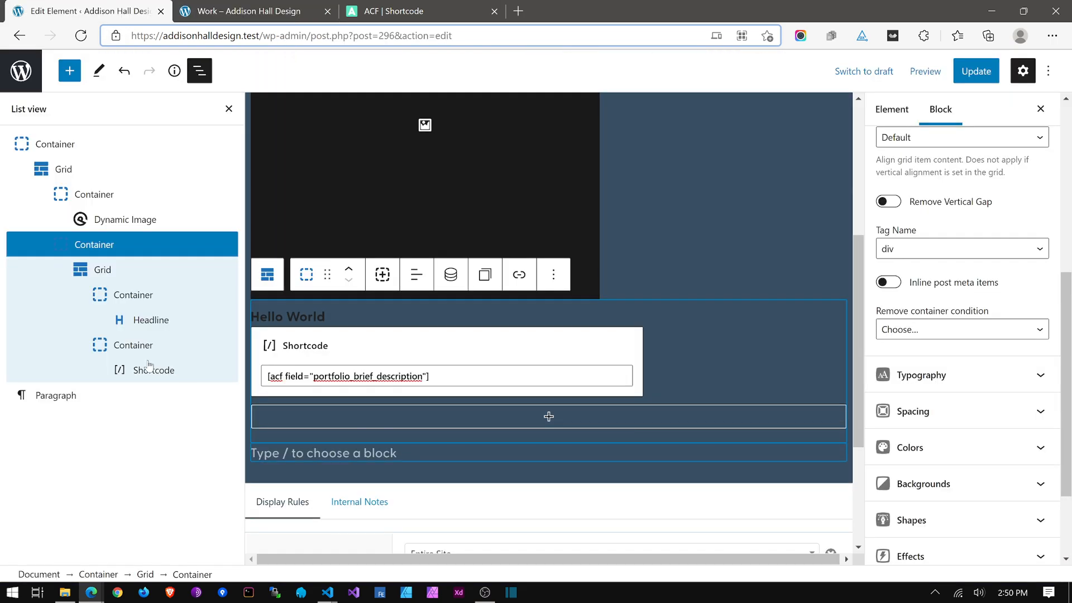
pyautogui.click(914, 411)
pyautogui.doubleClick(887, 218)
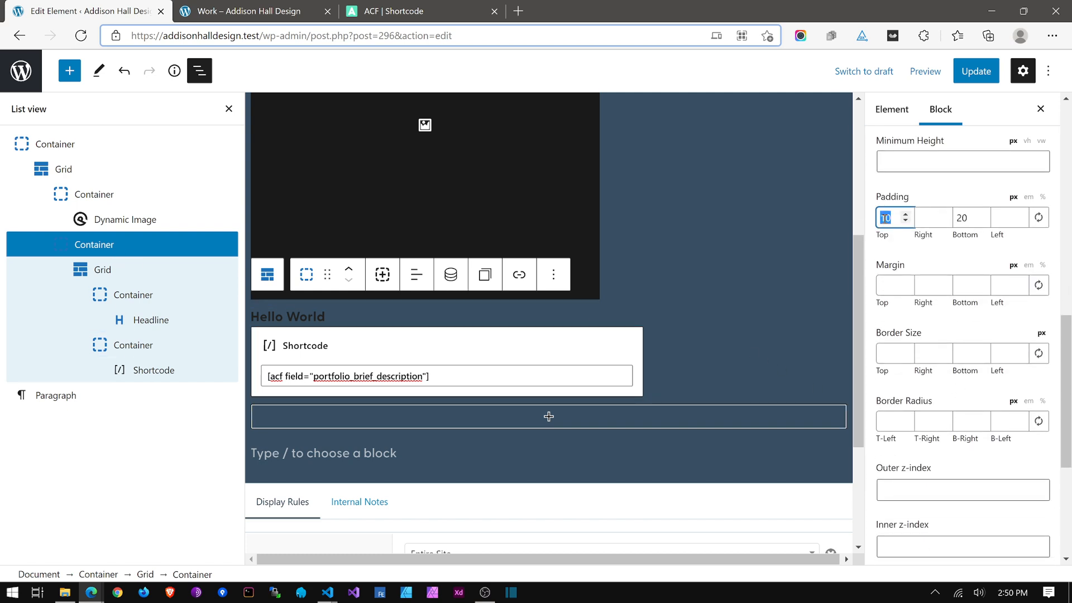
pyautogui.write('20')
pyautogui.press('Tab')
pyautogui.press('Tab')
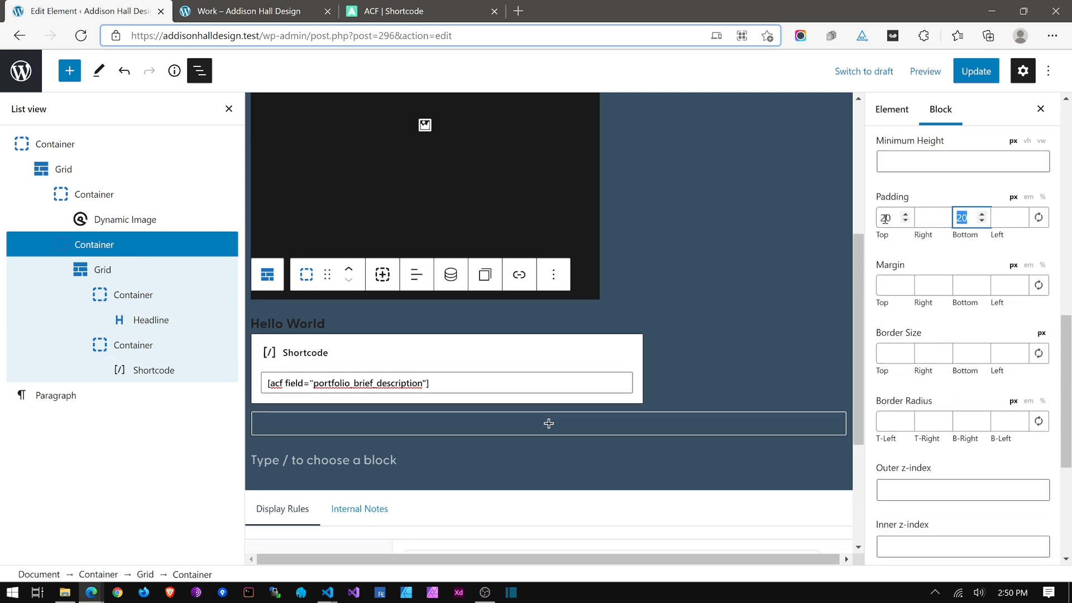
pyautogui.write('40')
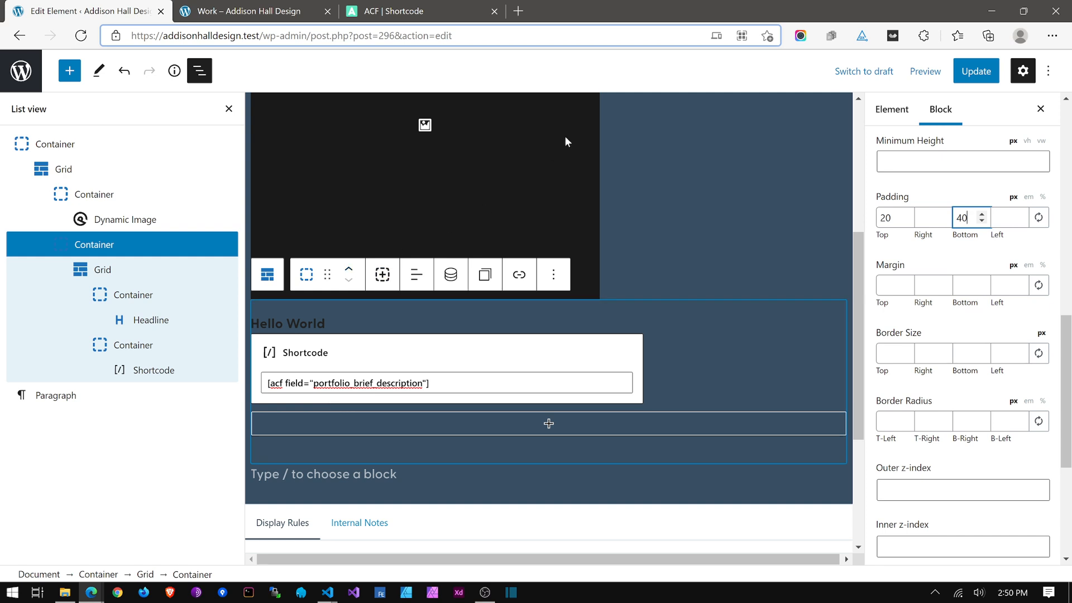
pyautogui.click(978, 78)
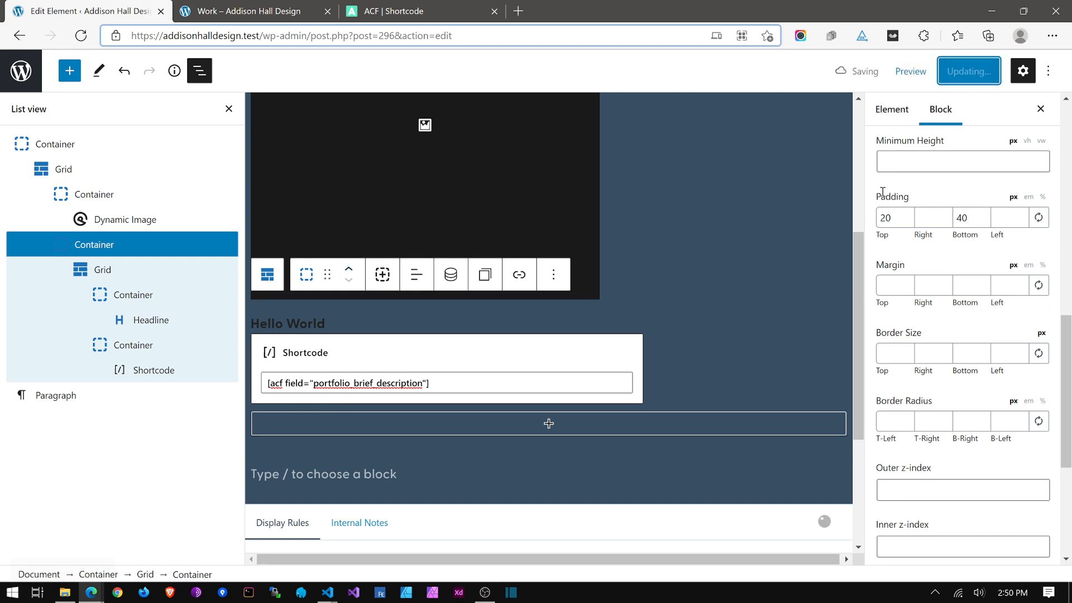
# Step: Leave the editor for the Elements list and review the Work page from its header and heading
pyautogui.click(26, 77)
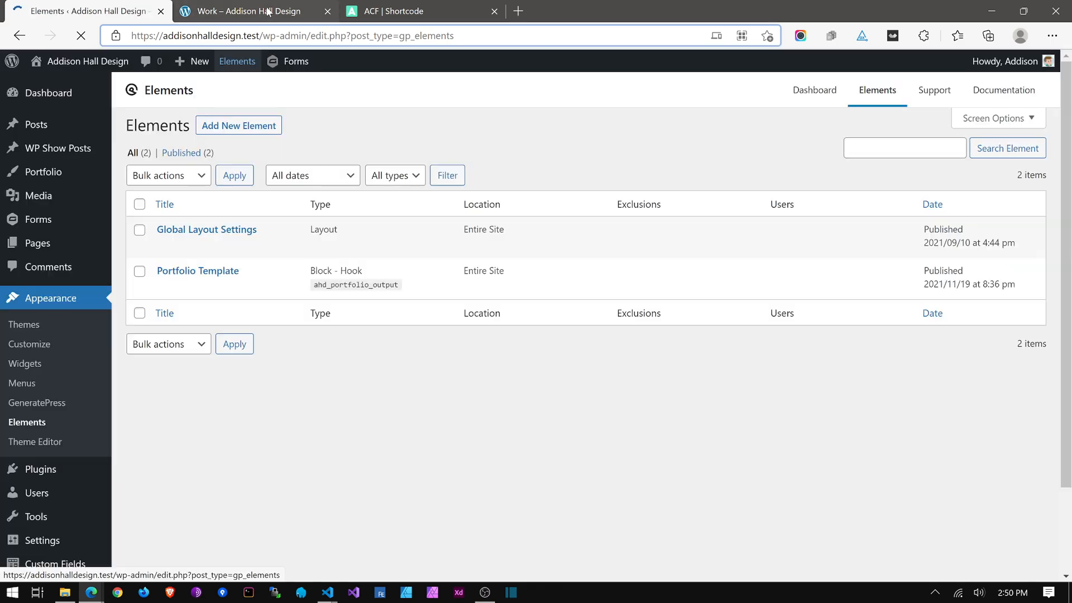
pyautogui.click(268, 11)
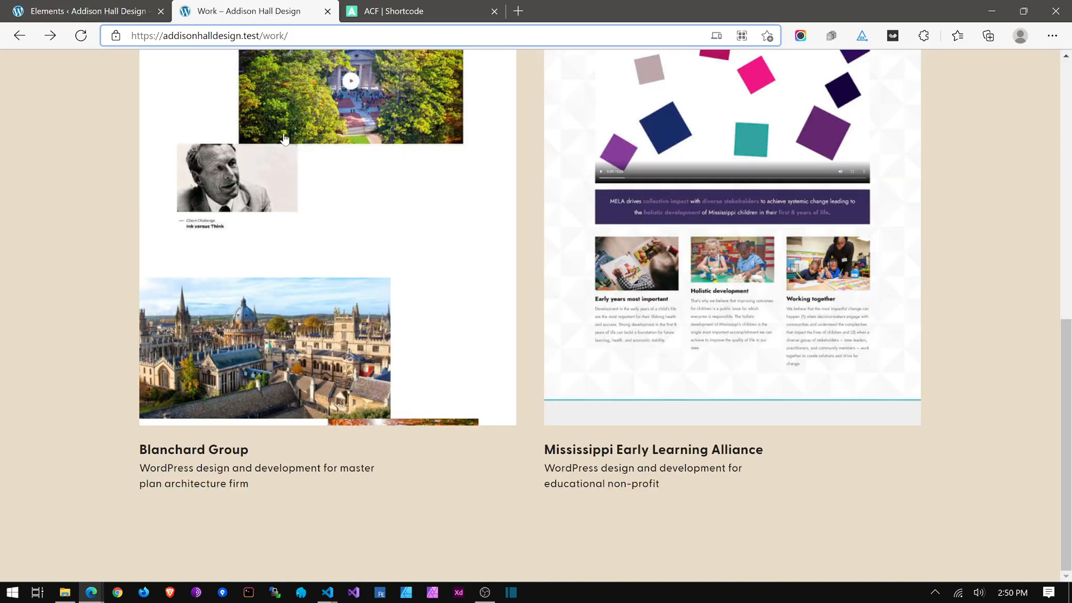
pyautogui.scroll(10, 502, 204)
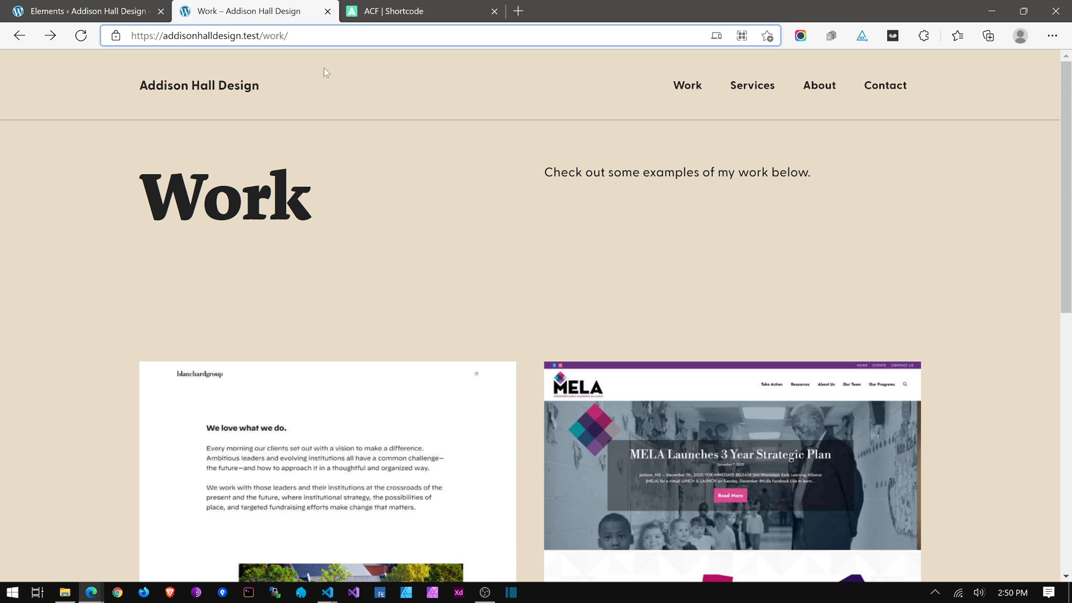
# Step: From the Portfolio list in the WordPress admin, start a new portfolio item titled "Donkey Forklifts"
pyautogui.click(82, 12)
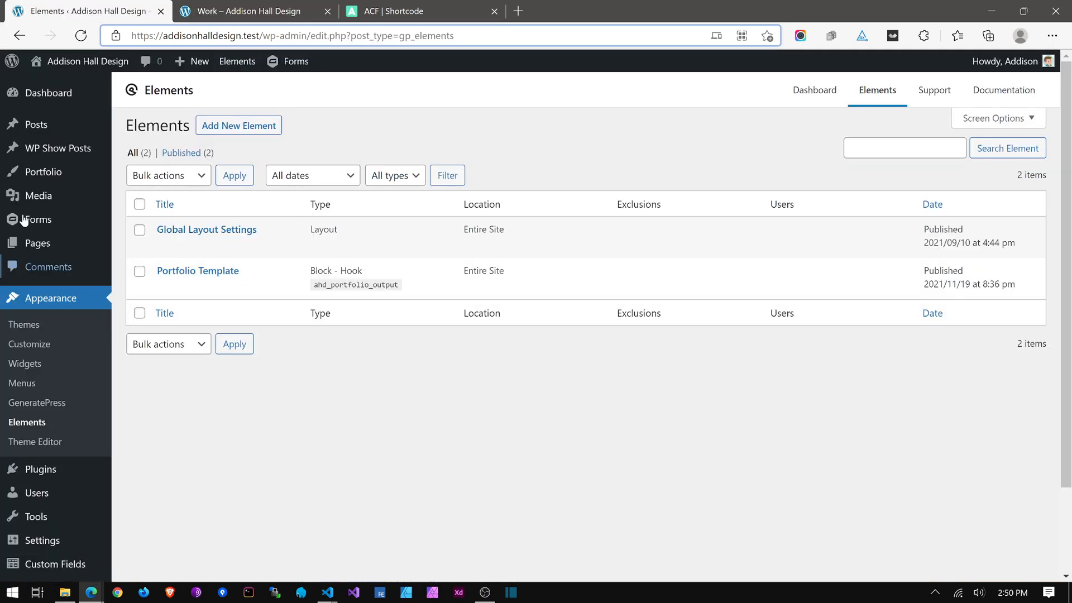
pyautogui.click(43, 171)
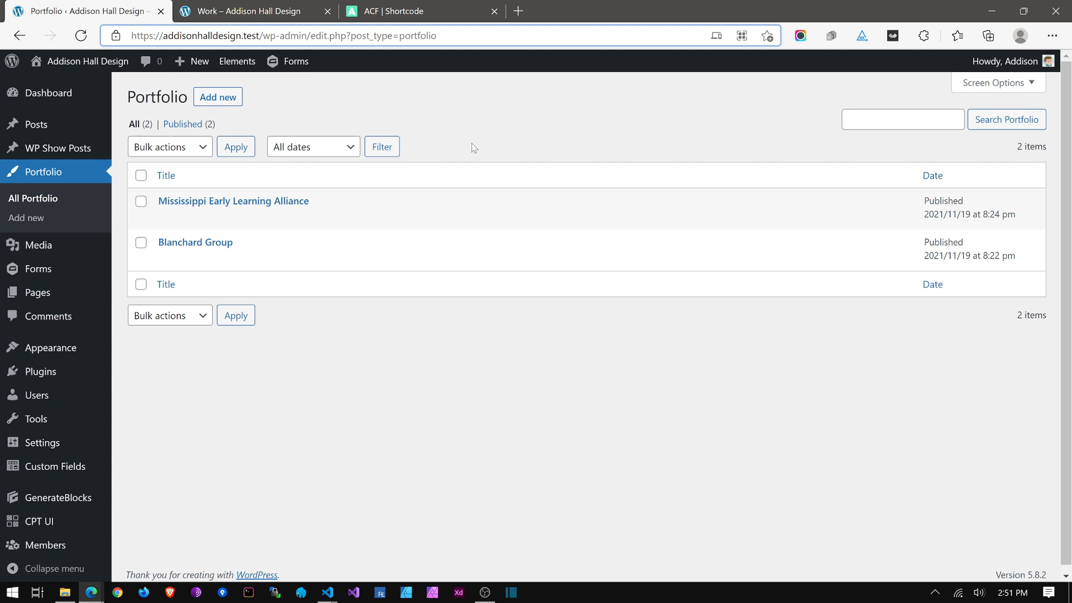
pyautogui.click(218, 97)
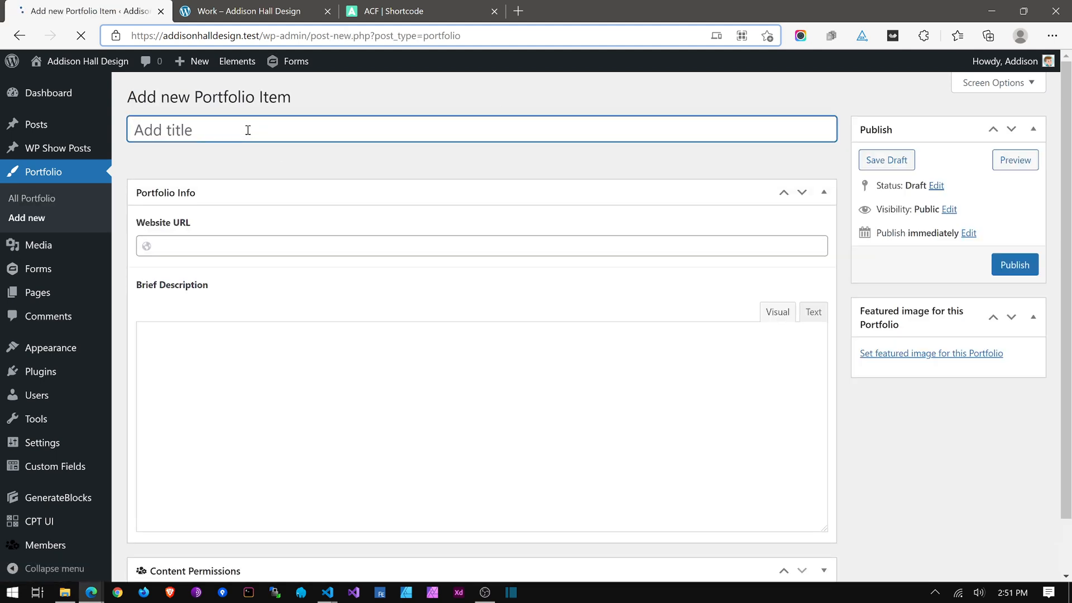
pyautogui.write('Donkey')
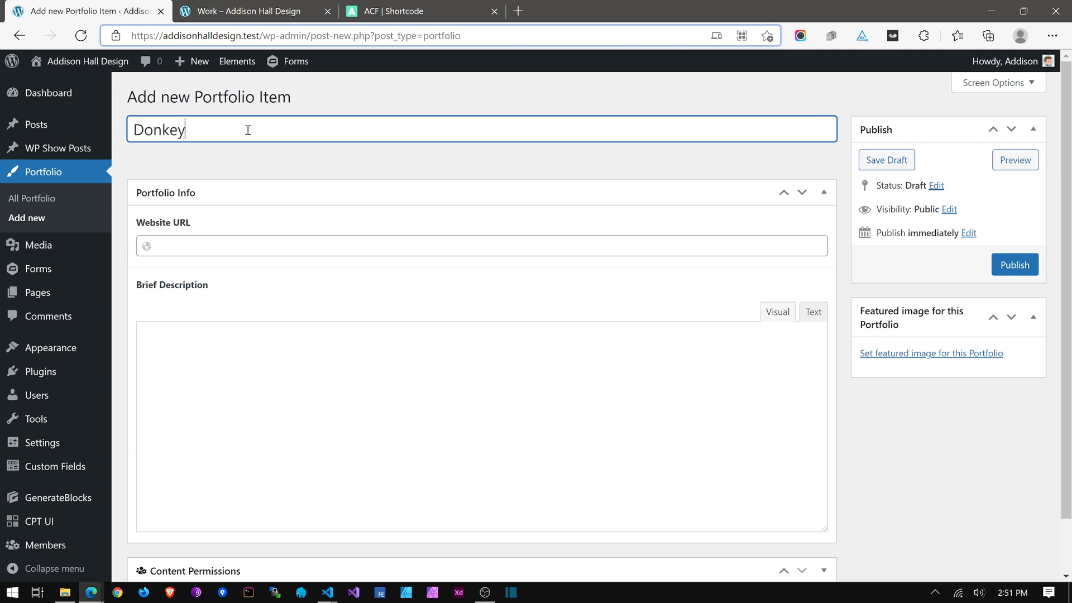
pyautogui.write(' Forklifts')
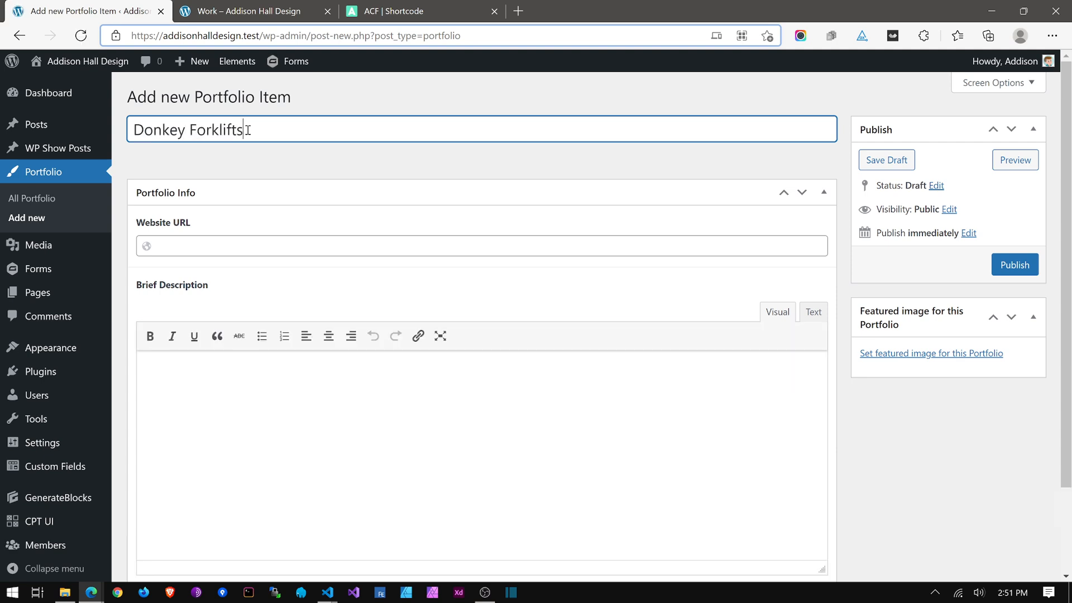
pyautogui.click(204, 246)
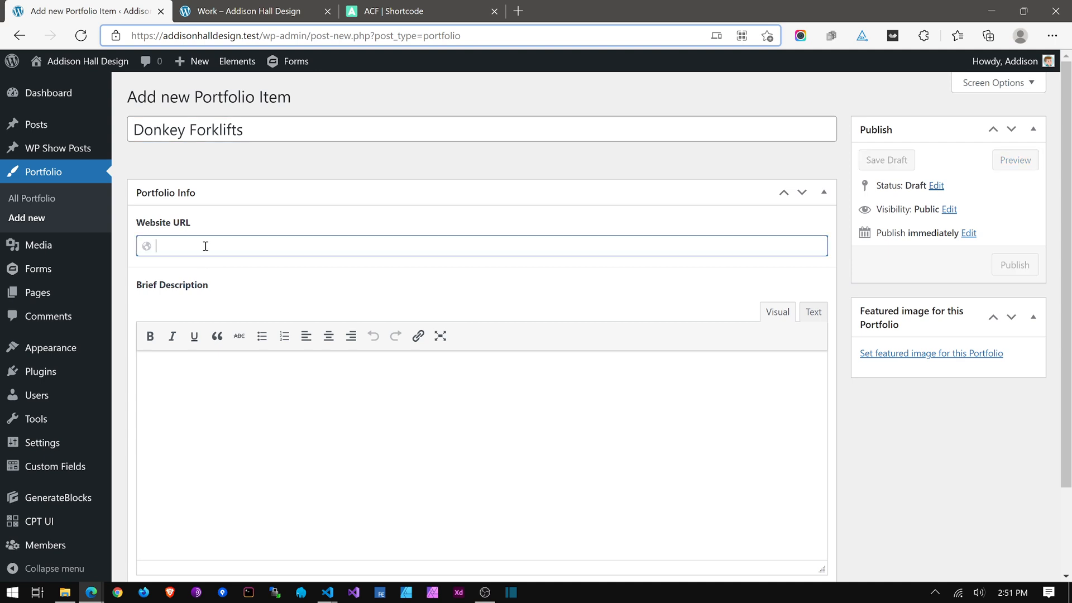
pyautogui.write('https://docnkeyfolk')
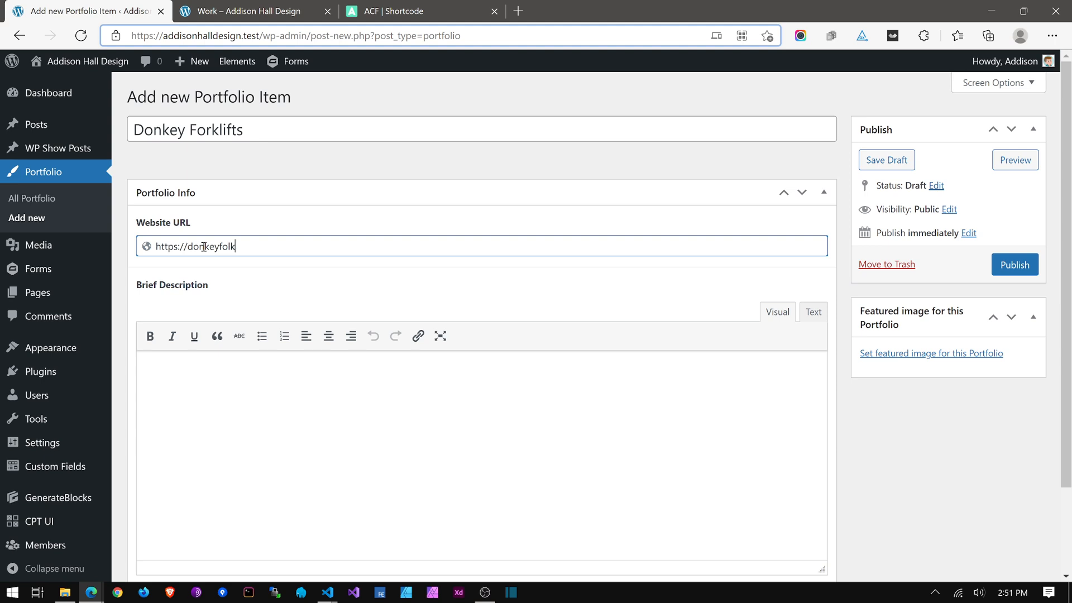
pyautogui.press('BackSpace')
pyautogui.write('rkf')
pyautogui.write('lift.com')
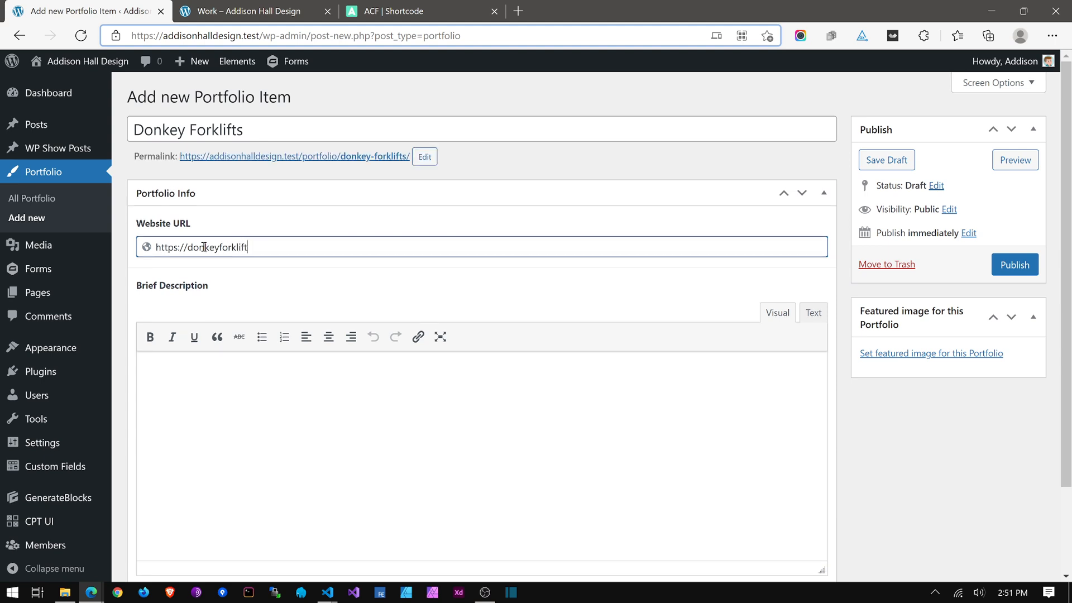
# Step: Enter "Wordpress design and development; SEO work" as the brief description of the Donkey Forklifts item
pyautogui.click(202, 402)
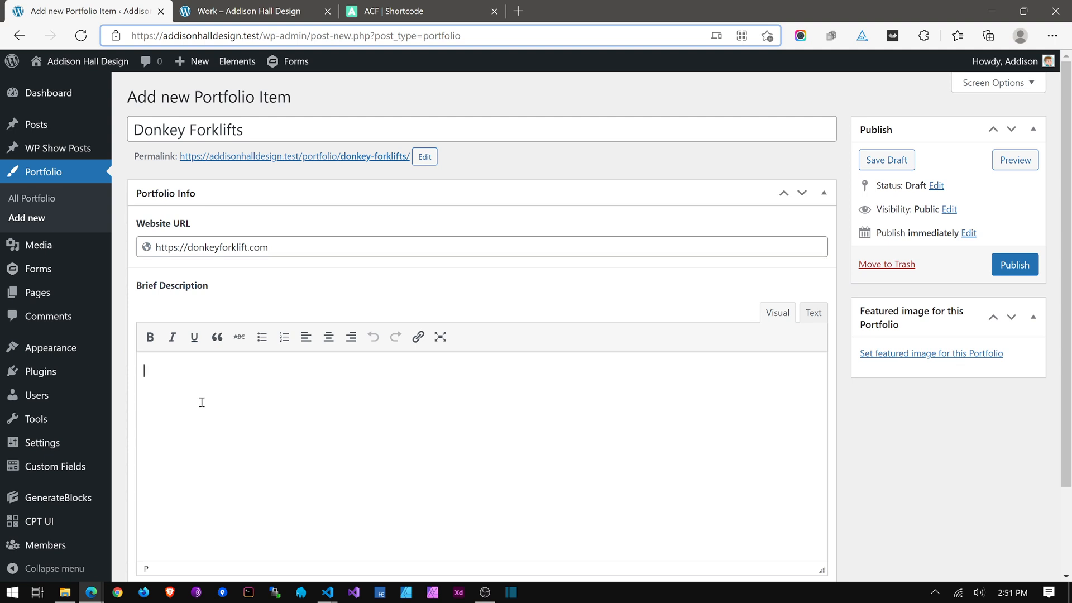
pyautogui.write('Wordpress desi')
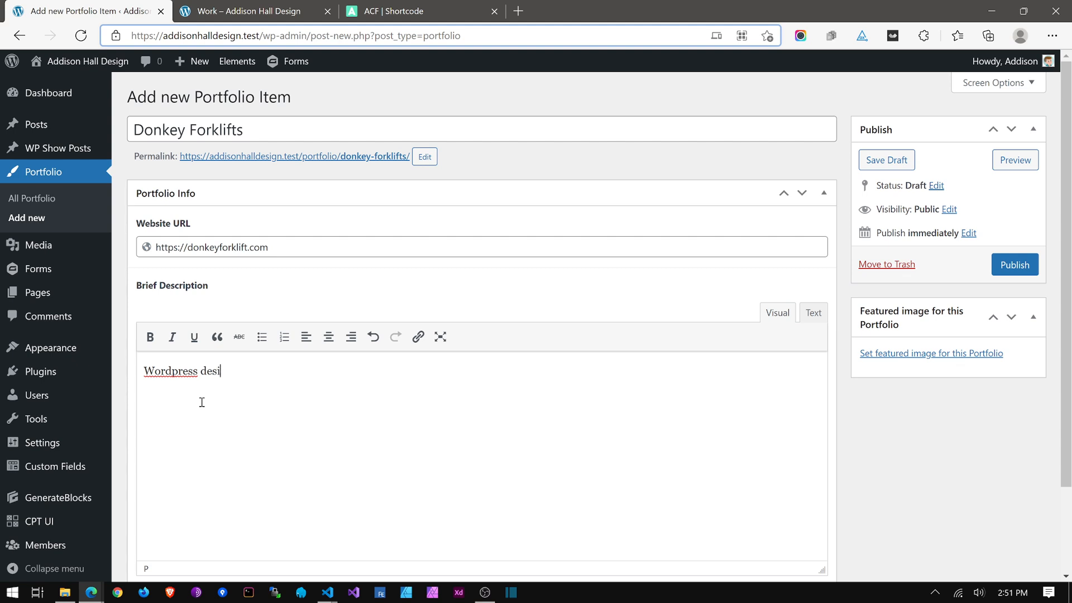
pyautogui.write('gn and development')
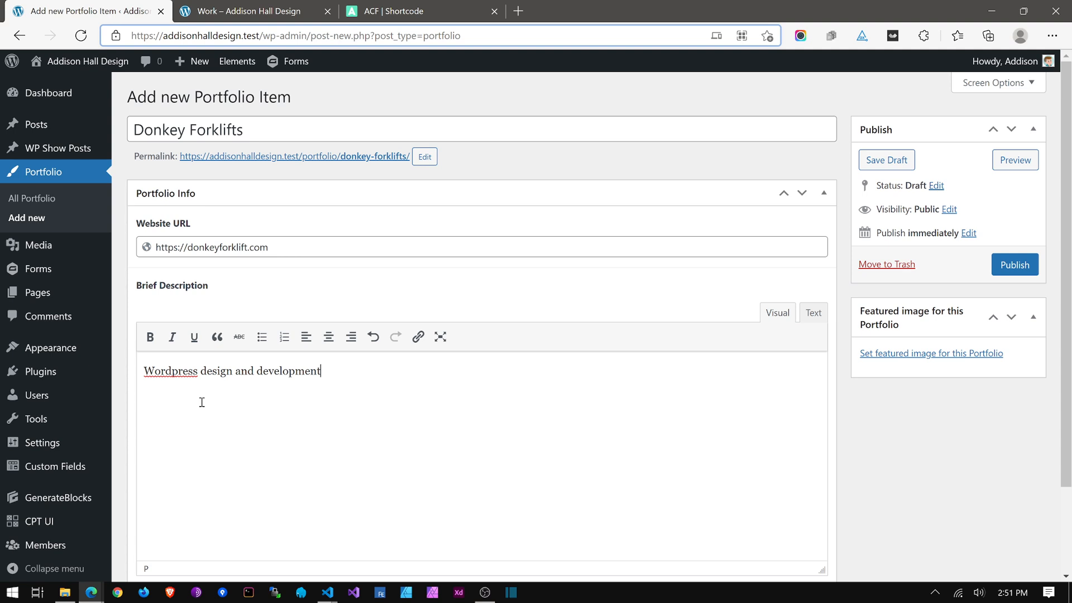
pyautogui.write('for')
pyautogui.press('BackSpace')
pyautogui.press('BackSpace')
pyautogui.press('BackSpace')
pyautogui.press('BackSpace')
pyautogui.write('; SEO work')
# Step: Set the Donkey Forklifts website screenshot from the media library as the featured image and publish the item
pyautogui.click(950, 362)
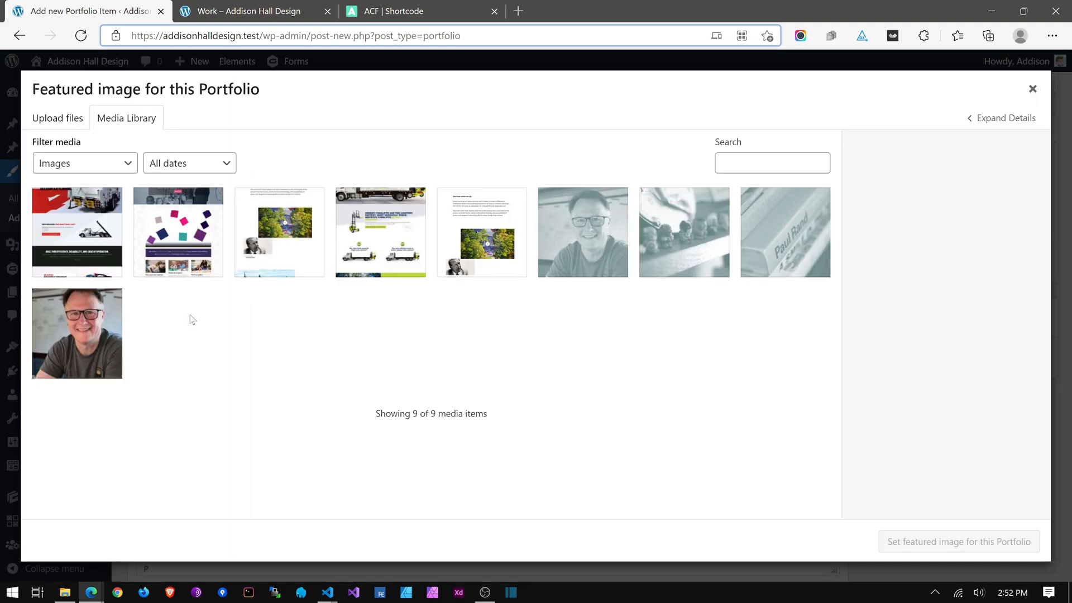
pyautogui.click(402, 240)
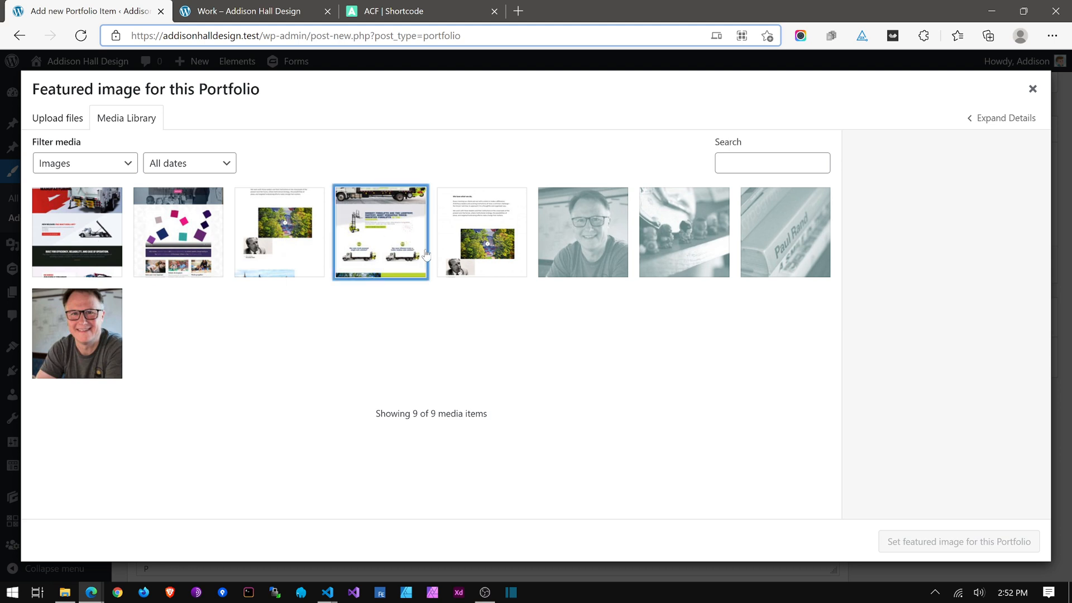
pyautogui.click(988, 542)
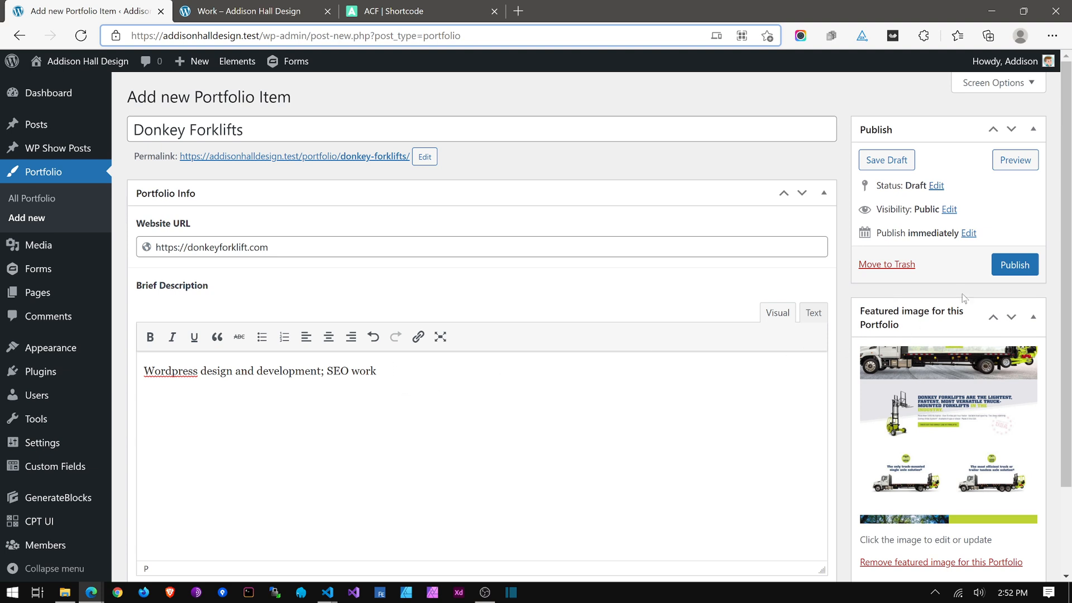
pyautogui.click(1019, 268)
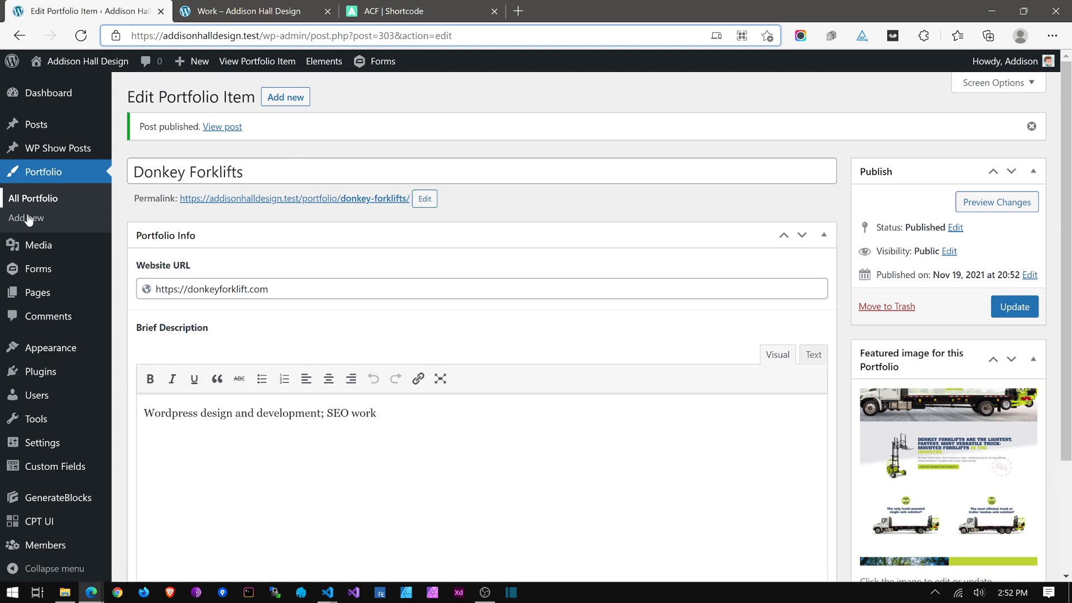
# Step: Reload the Work page and review how the Donkey Forklifts item appears in the portfolio grid
pyautogui.click(215, 13)
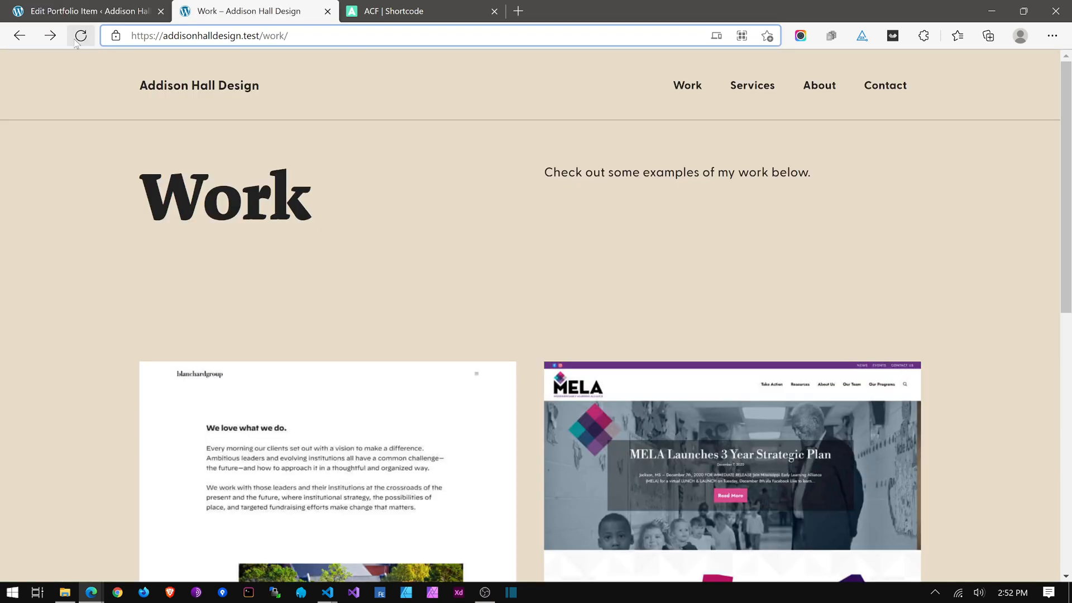
pyautogui.press('F5')
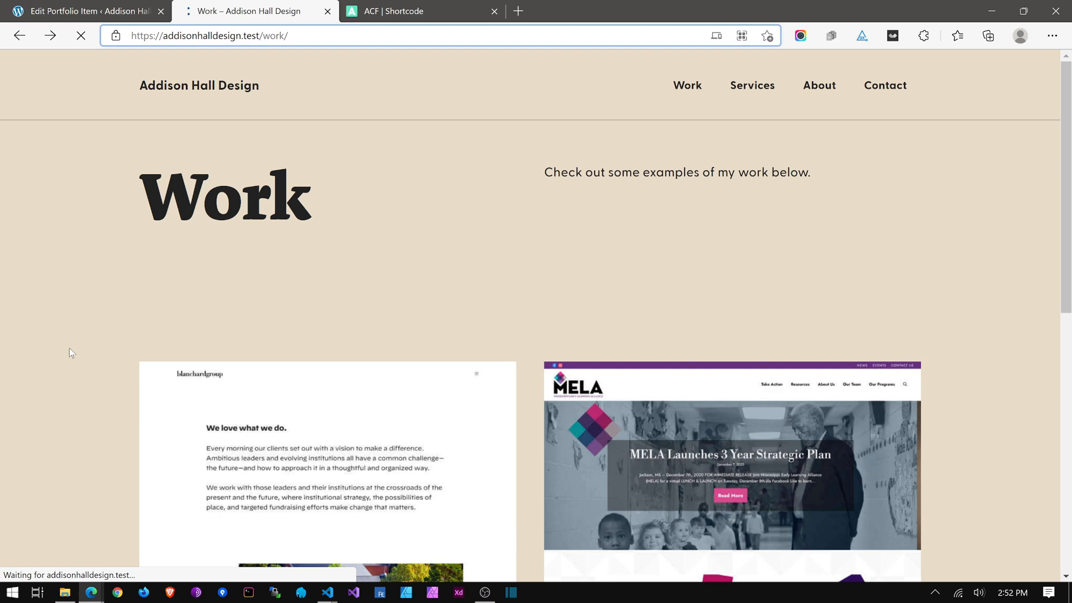
pyautogui.scroll(-10, 69, 348)
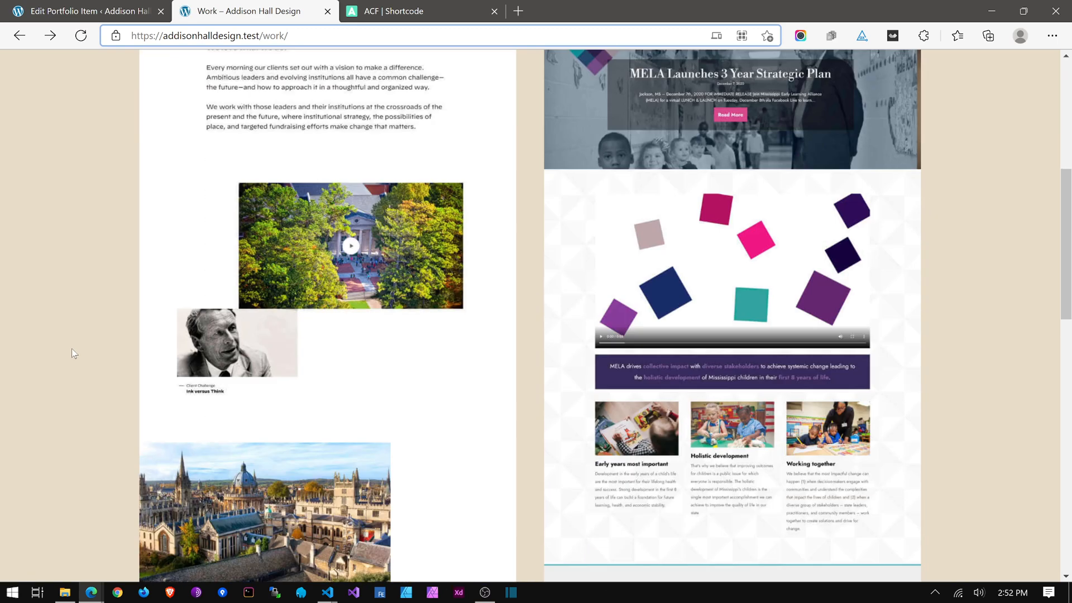
pyautogui.scroll(-4, 72, 349)
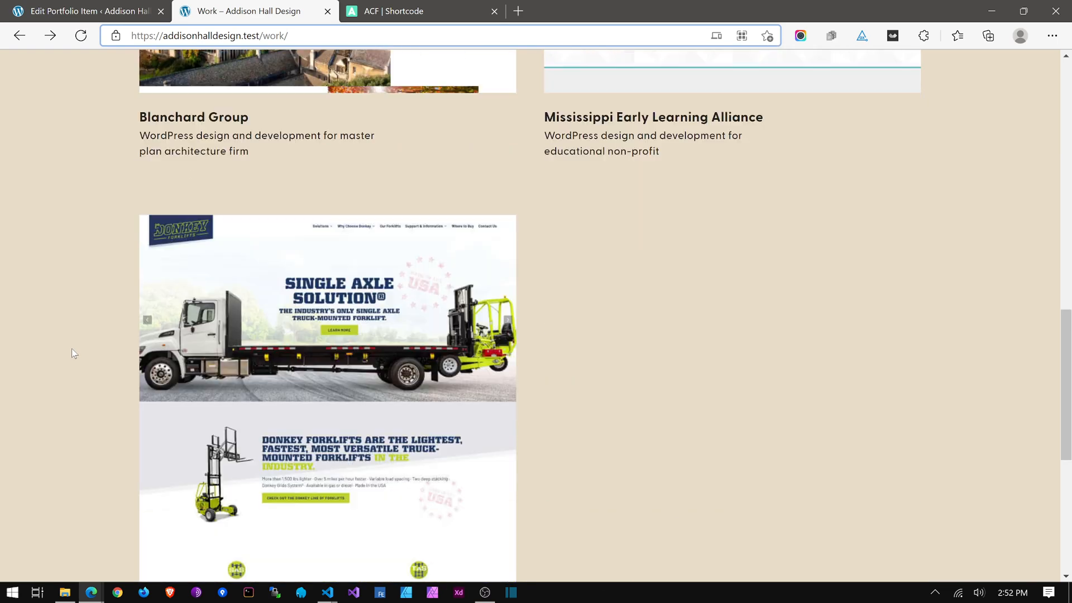
pyautogui.scroll(-6, 71, 349)
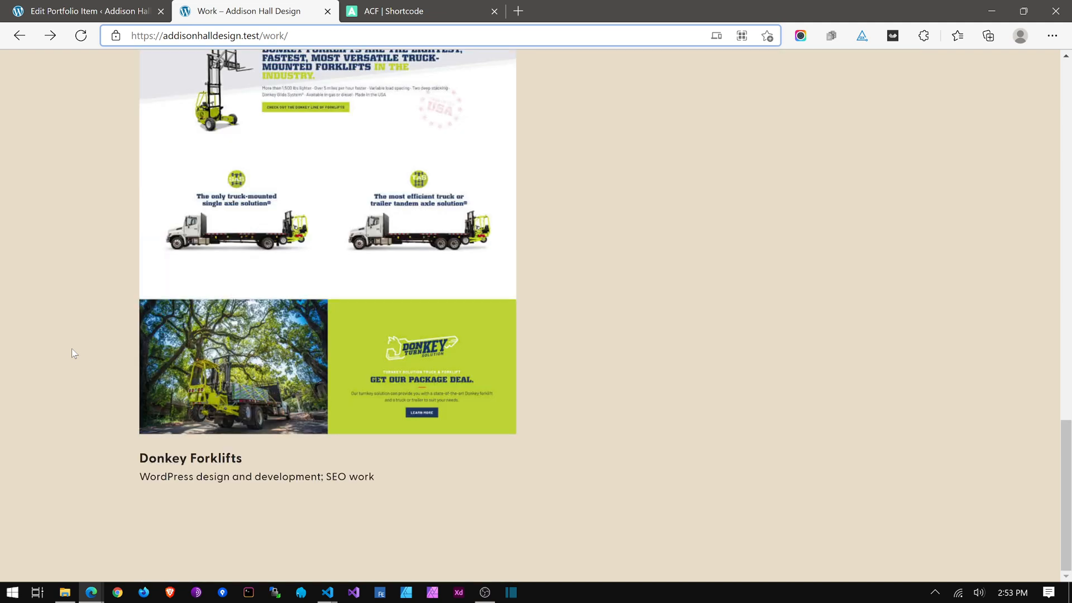
pyautogui.scroll(8, 72, 348)
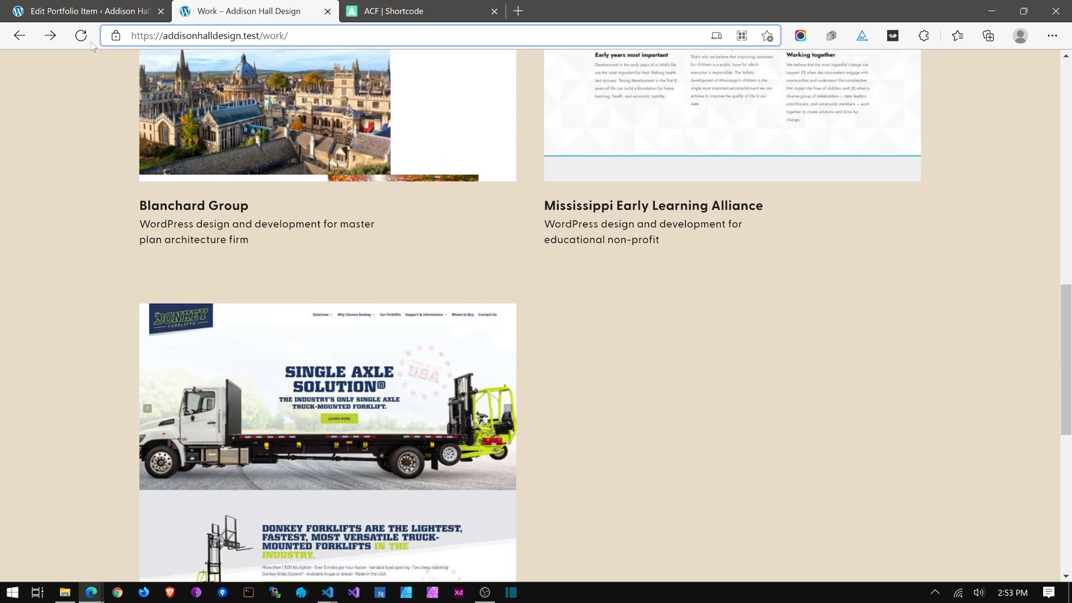
pyautogui.click(107, 12)
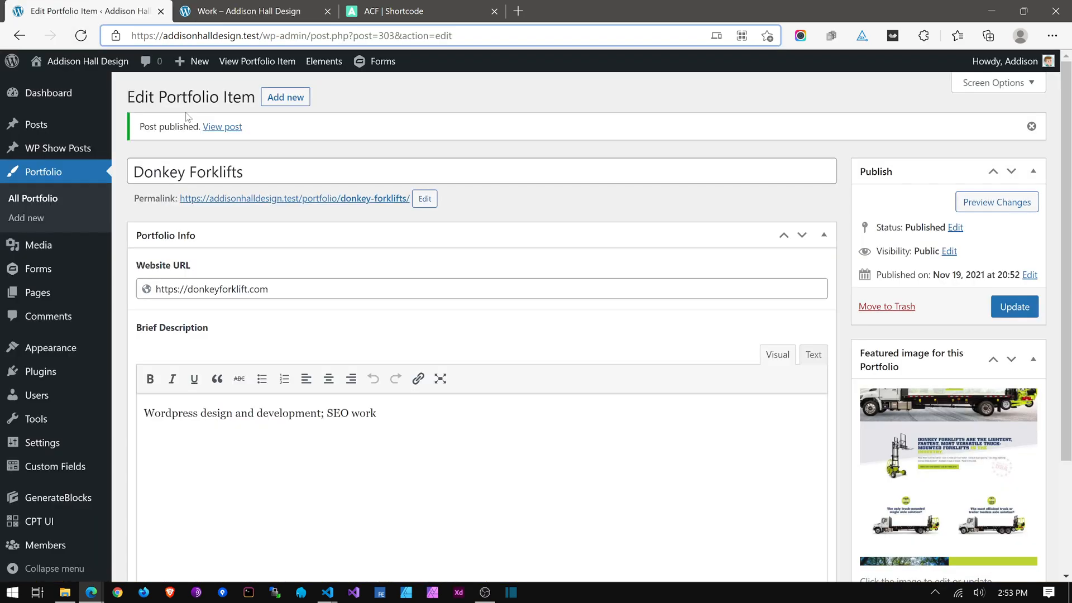
pyautogui.click(292, 97)
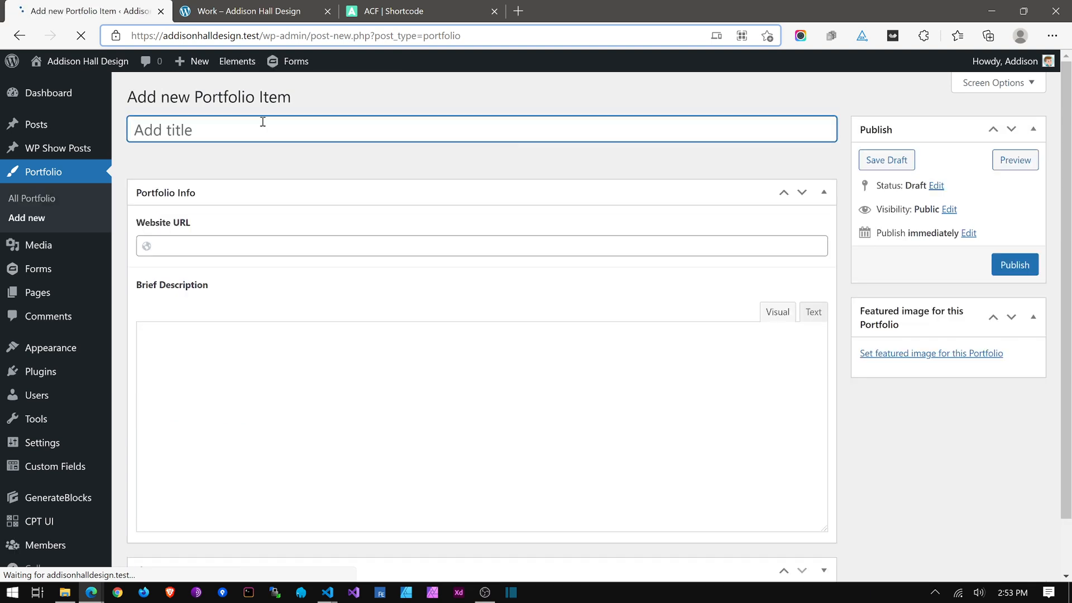
pyautogui.write('Pac-Ma')
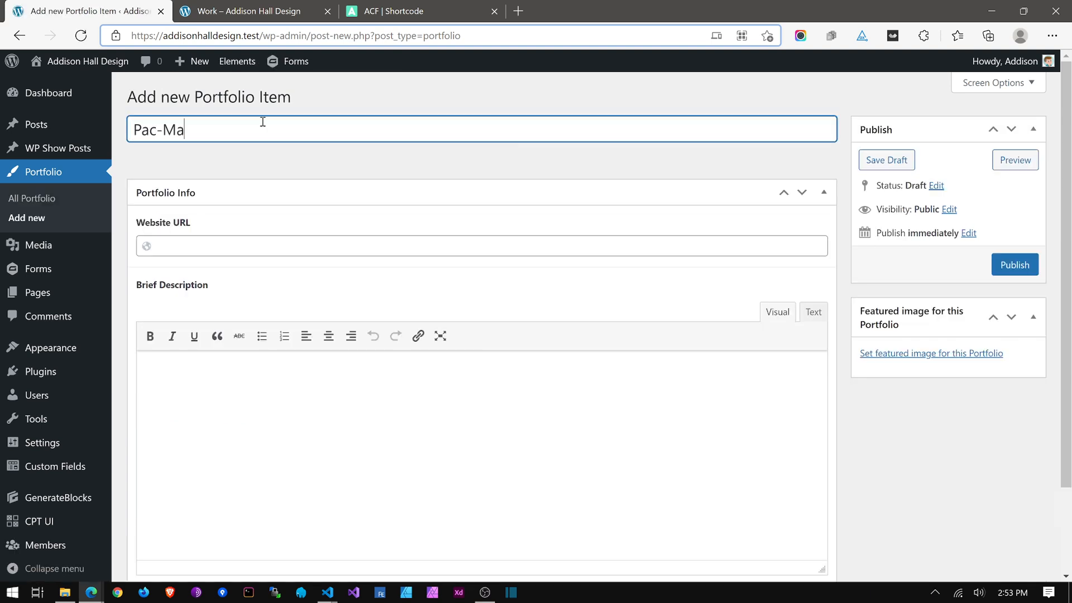
pyautogui.write('c')
pyautogui.click(201, 244)
pyautogui.write('h')
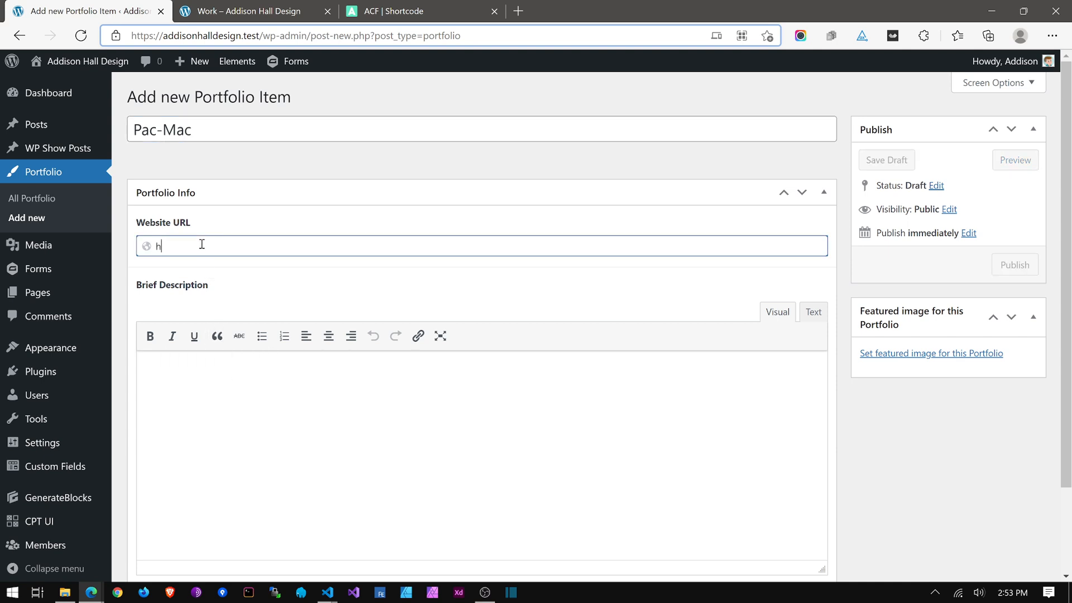
pyautogui.write('ttps://')
pyautogui.write('e-')
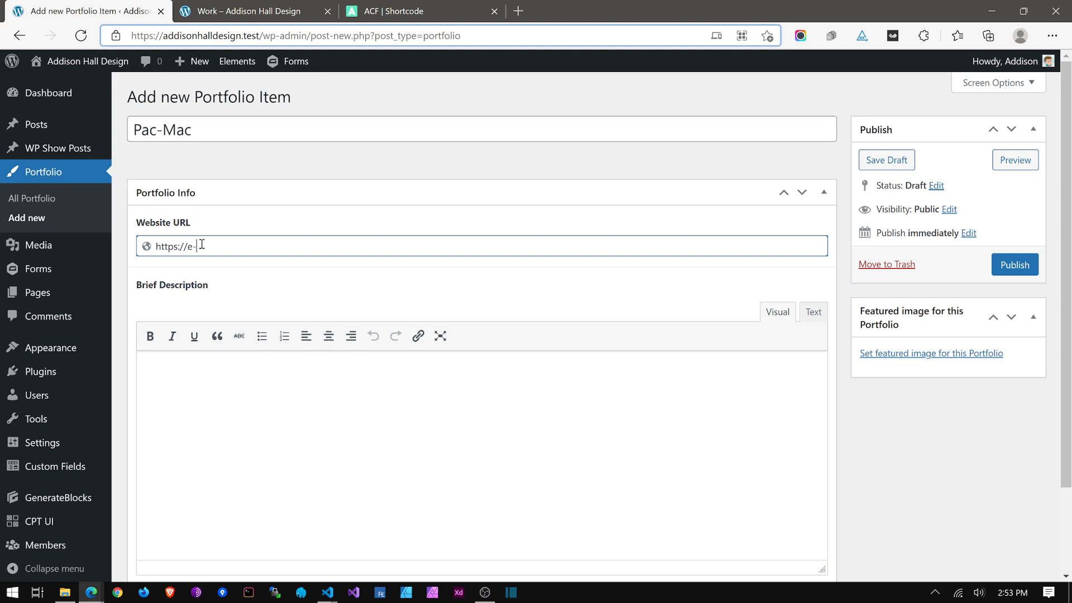
pyautogui.write('pac-mac.com')
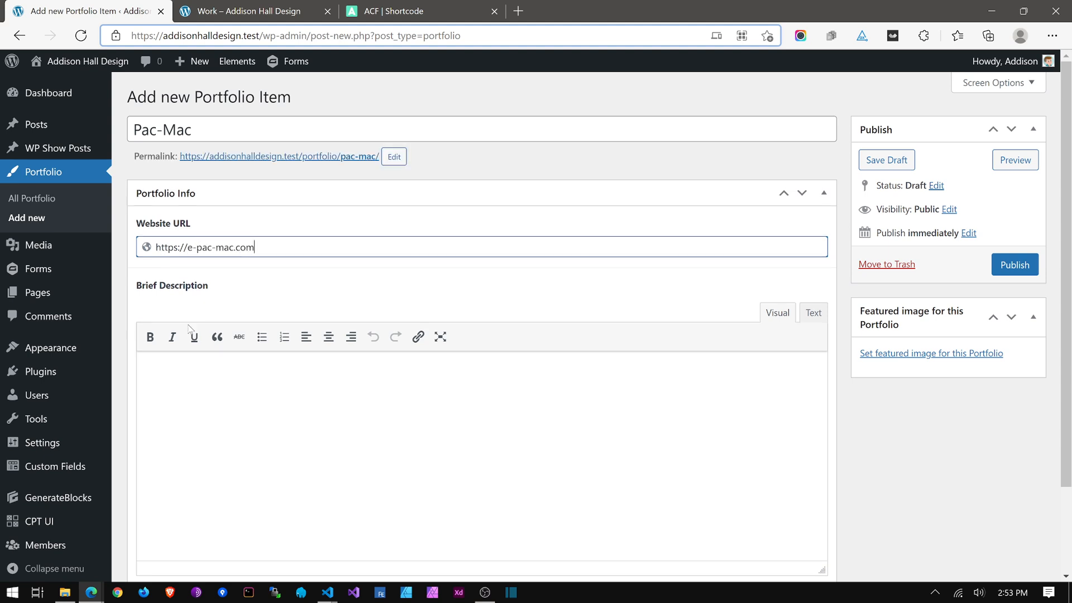
# Step: Enter "Wordpress design and development; SEO work" as the brief description of the Pac-Mac item
pyautogui.click(193, 372)
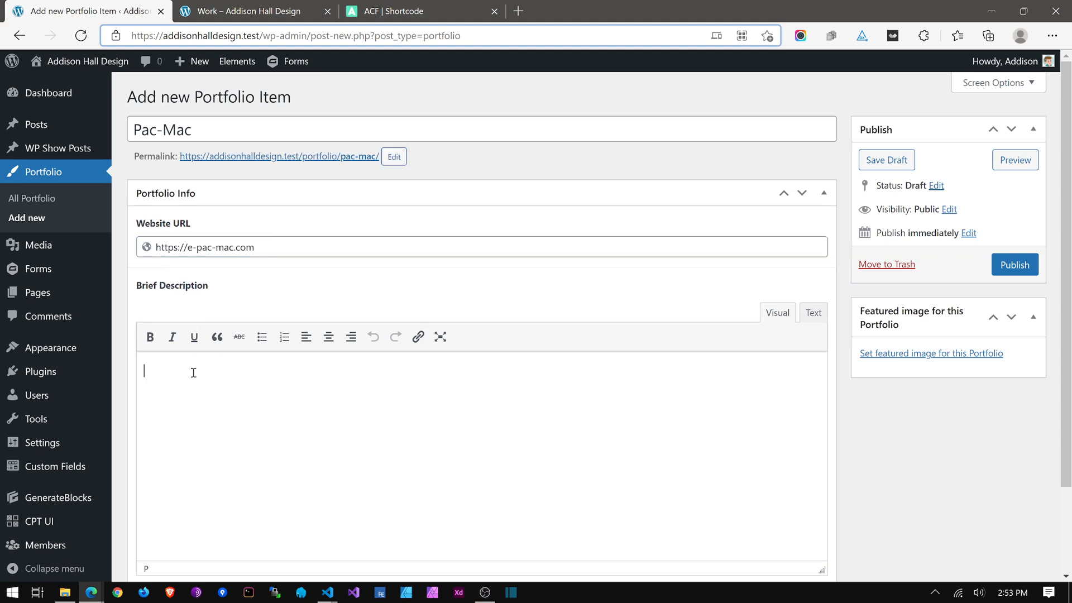
pyautogui.write('Wordpress design and ')
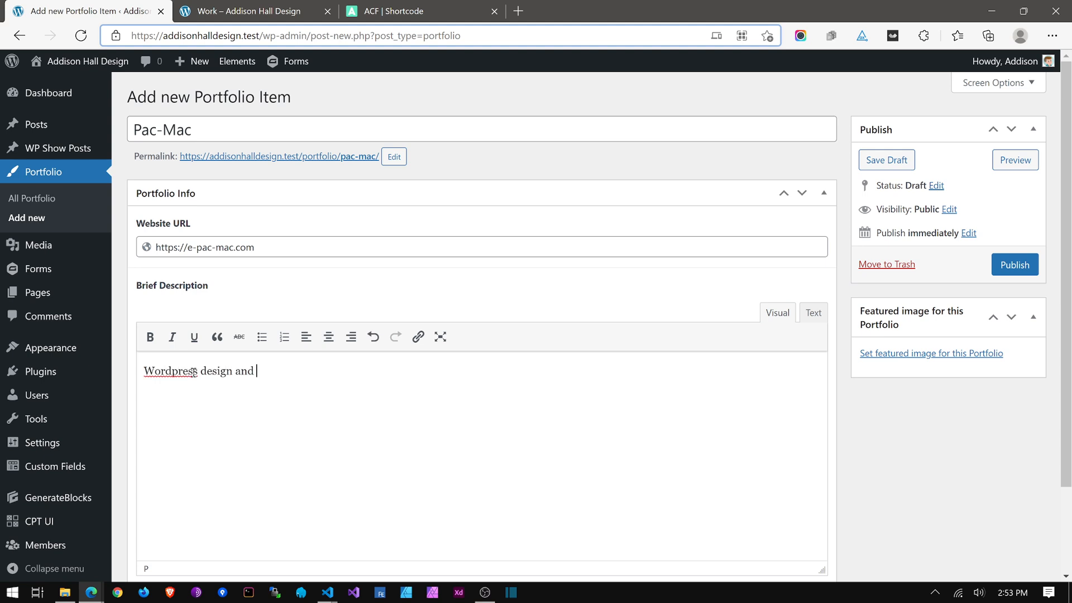
pyautogui.write('development; SEO work')
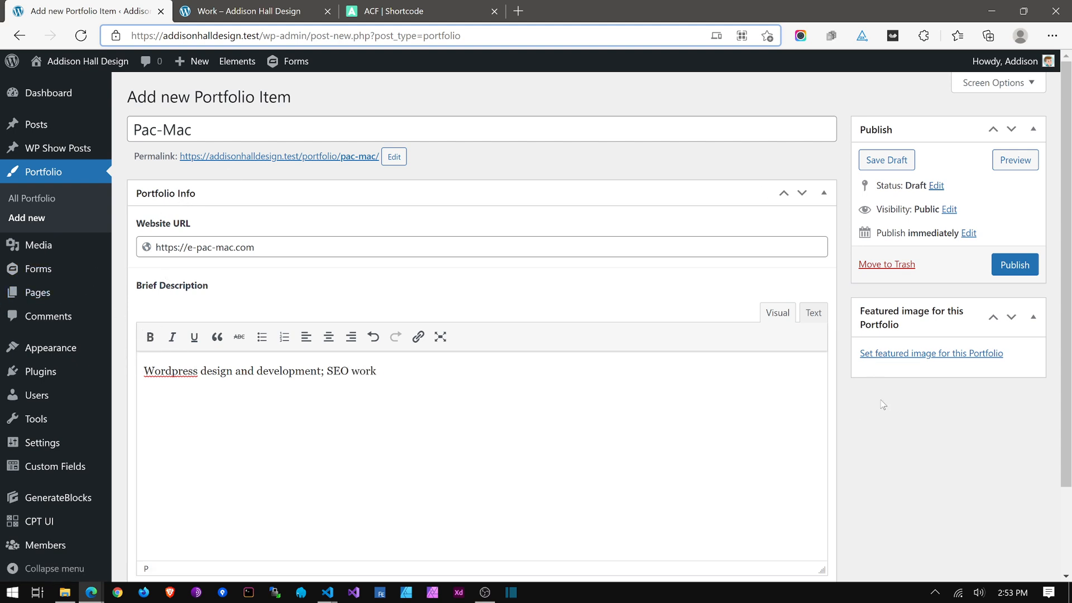
# Step: Set pac-mac-sample.jpg from the media library as the Pac-Mac item's featured image and publish the item
pyautogui.click(921, 355)
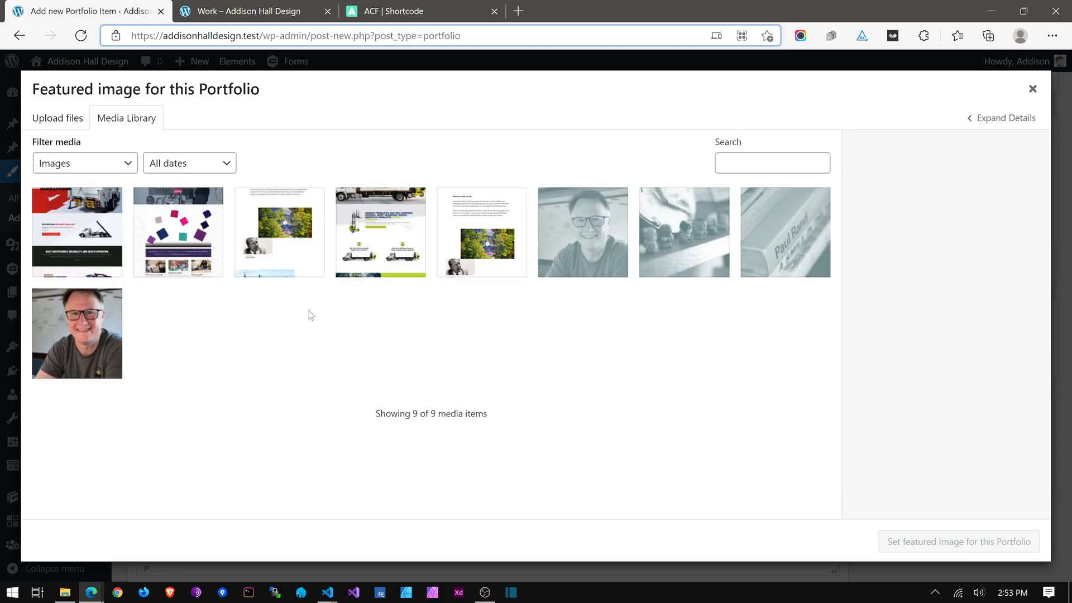
pyautogui.click(85, 239)
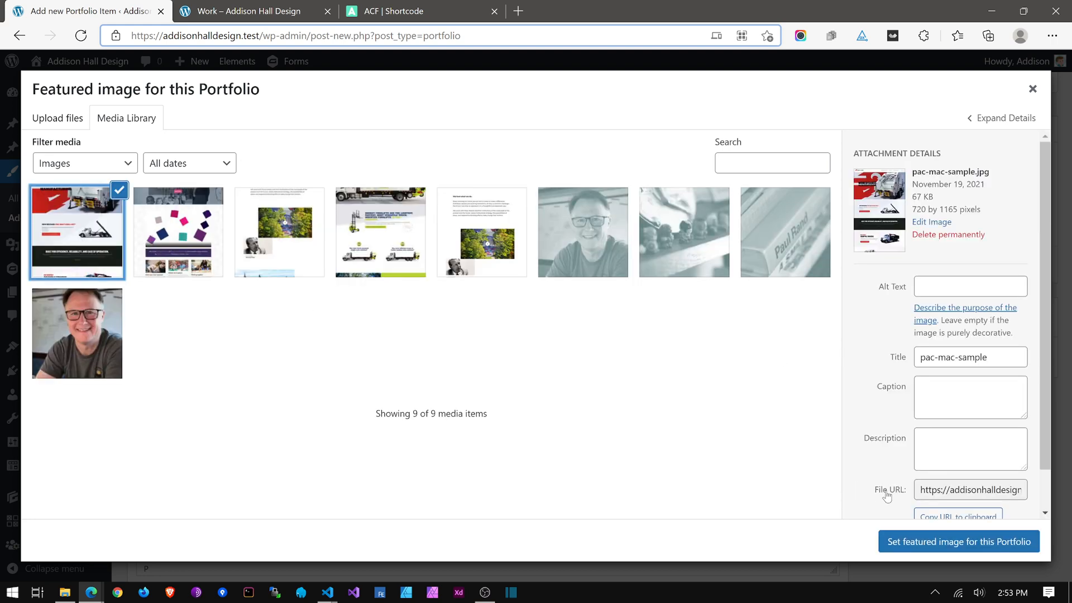
pyautogui.click(921, 541)
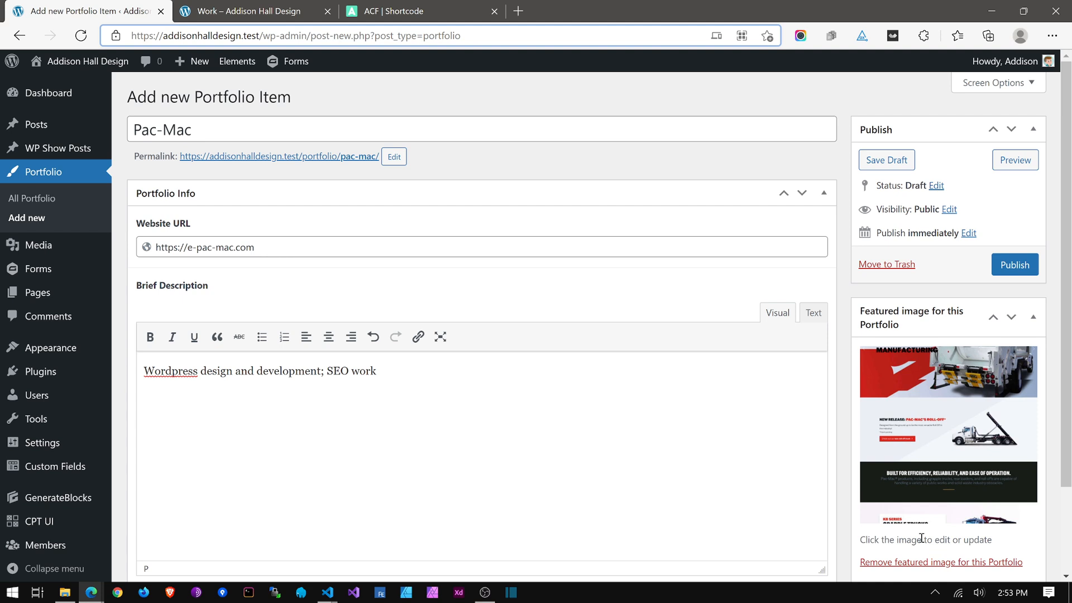
pyautogui.click(1007, 264)
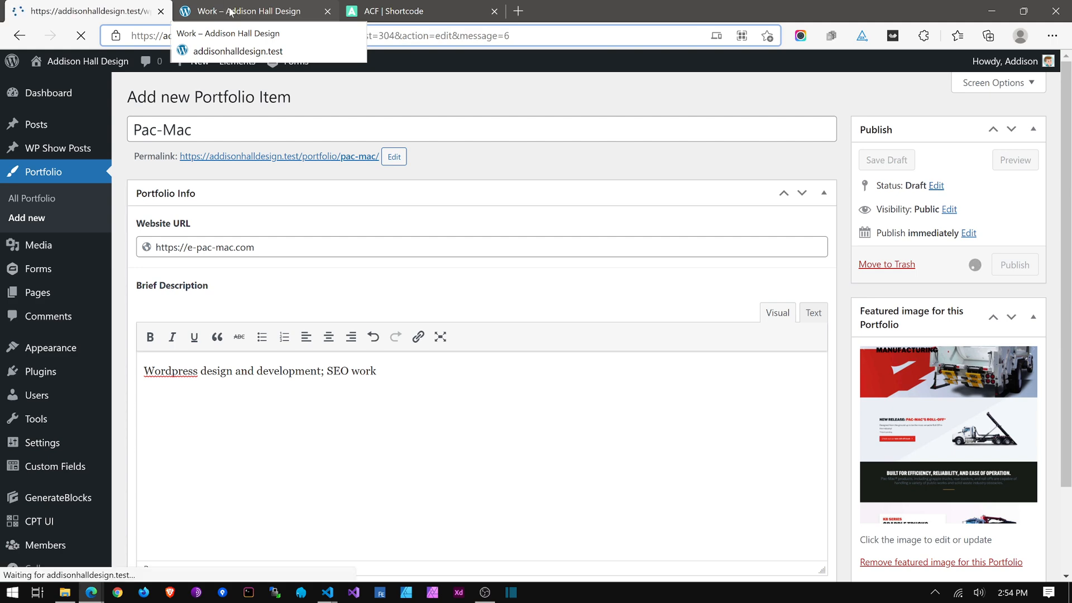
# Step: Reload the live Work page and check how the Pac-Mac item appears beside Donkey Forklifts in the portfolio grid
pyautogui.click(230, 12)
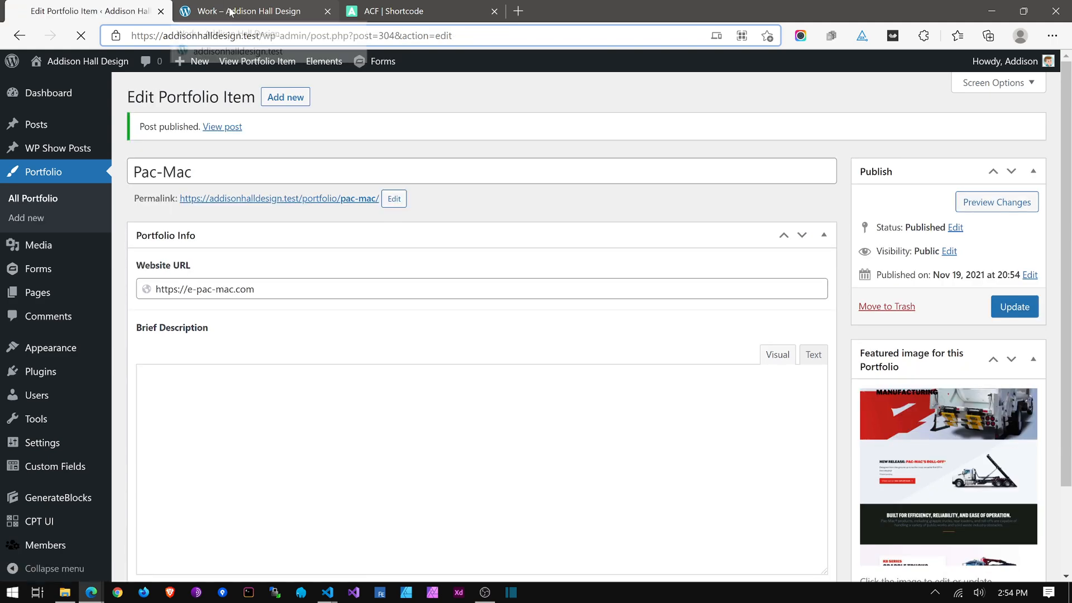
pyautogui.click(81, 37)
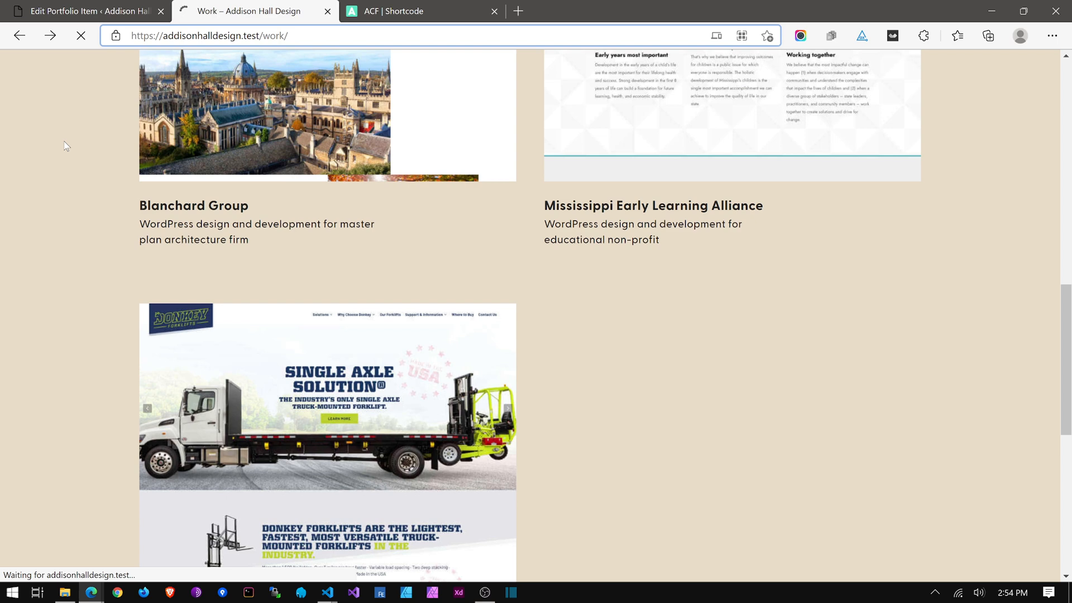
pyautogui.scroll(-3, 662, 282)
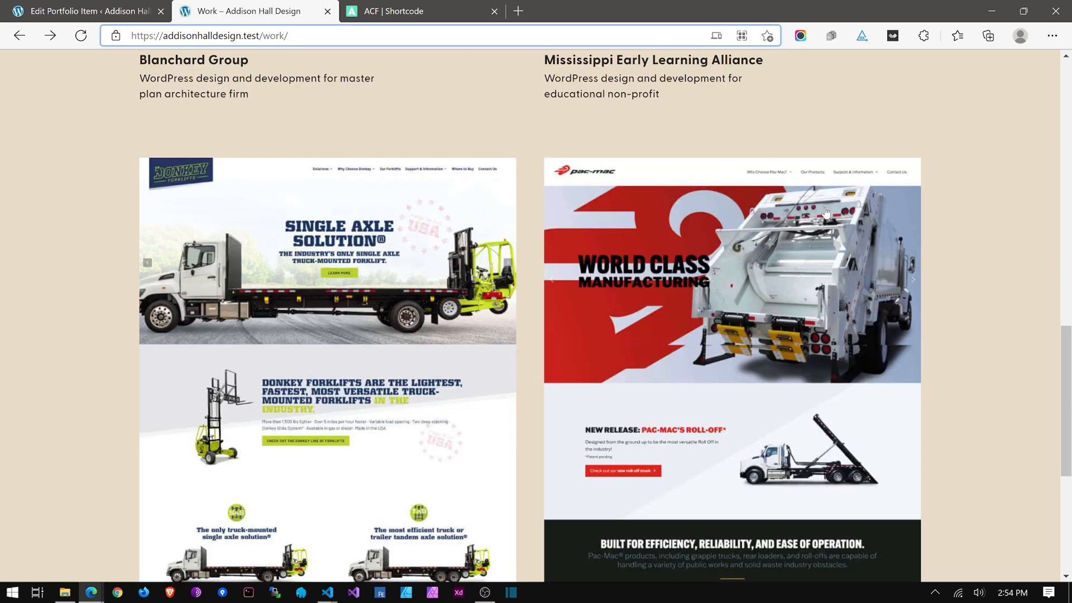
pyautogui.scroll(-3, 660, 223)
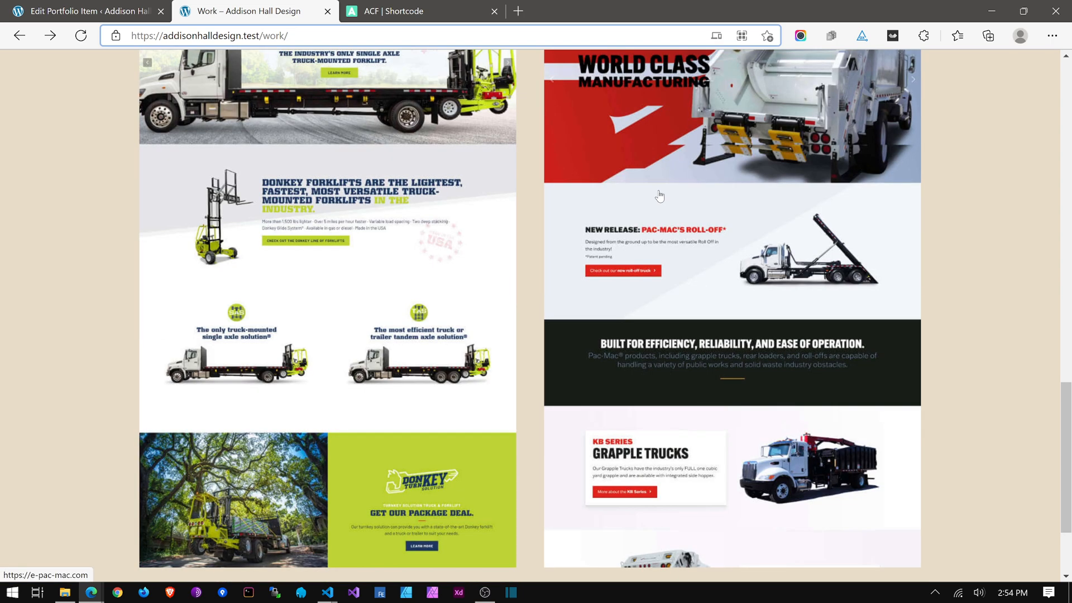
pyautogui.scroll(2, 660, 195)
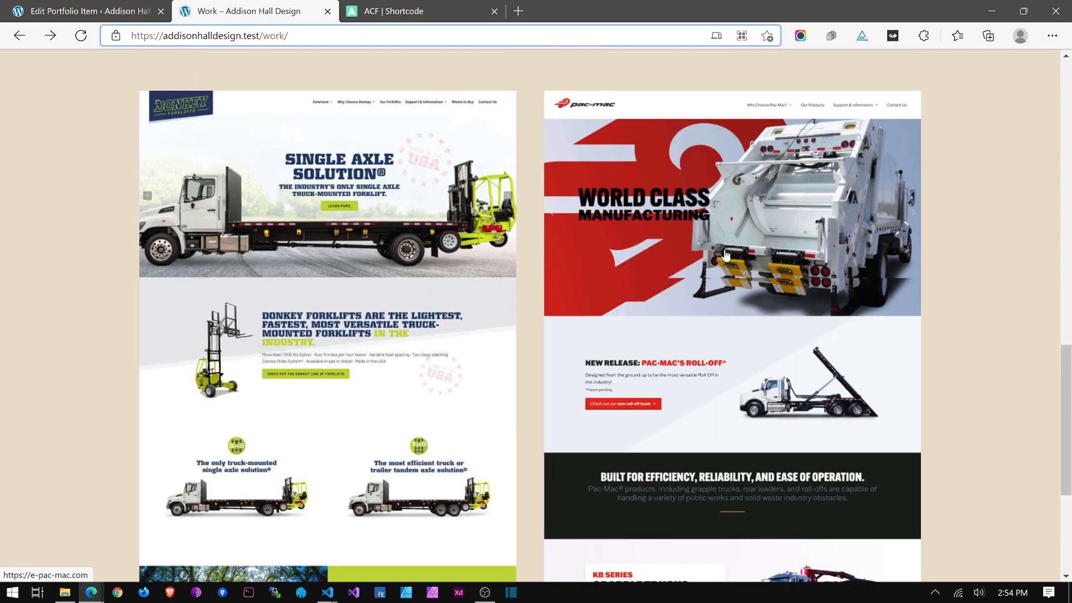
pyautogui.scroll(-4, 726, 255)
pyautogui.scroll(4, 743, 261)
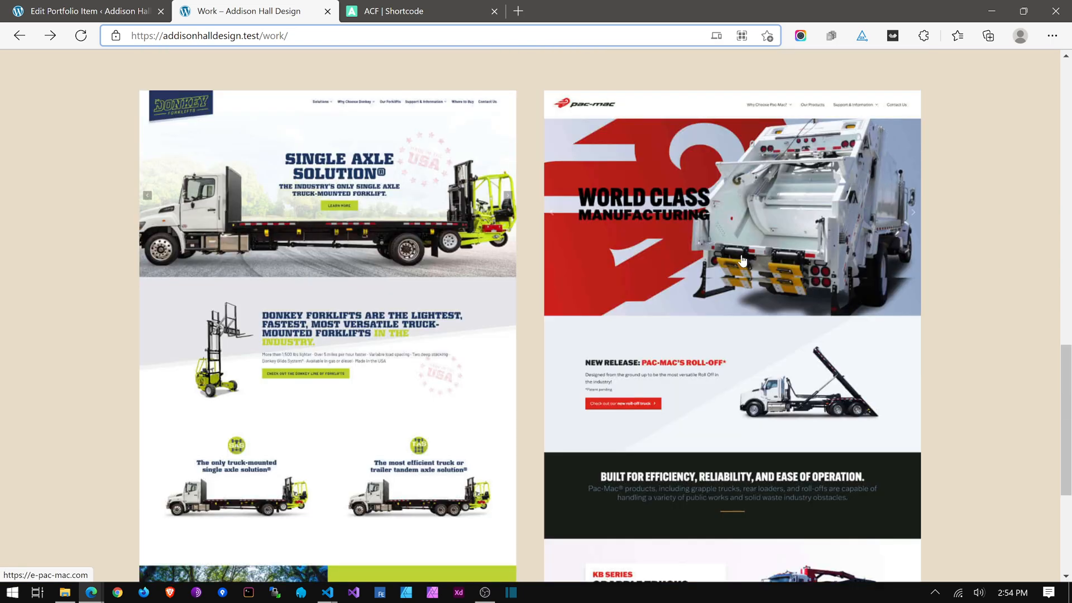
pyautogui.scroll(2, 979, 223)
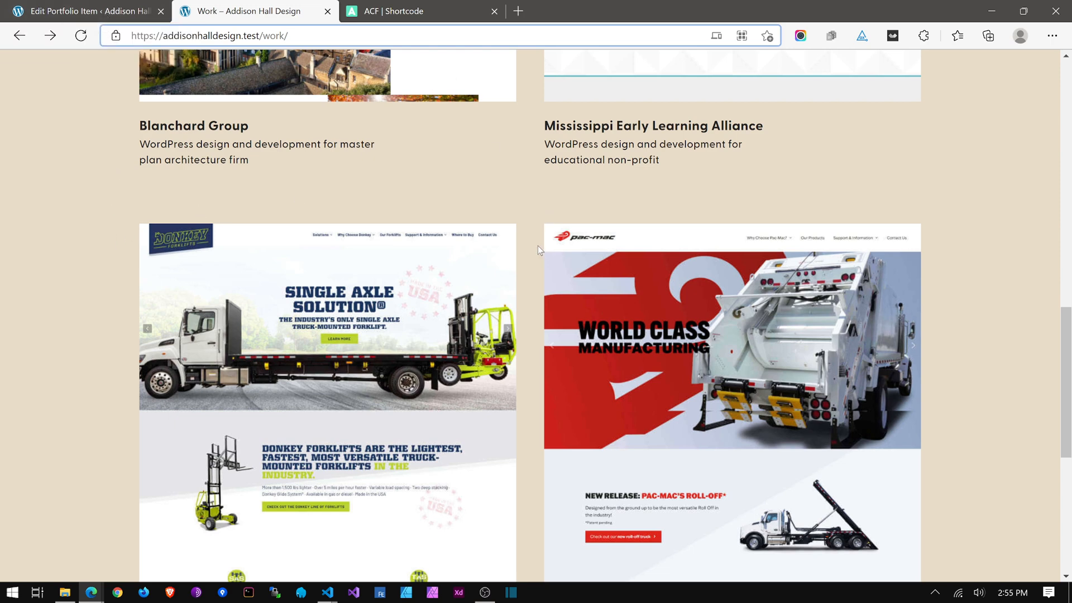
# Step: Review the whole Work page from its heading through all portfolio items, including their titles and descriptions
pyautogui.scroll(12, 538, 246)
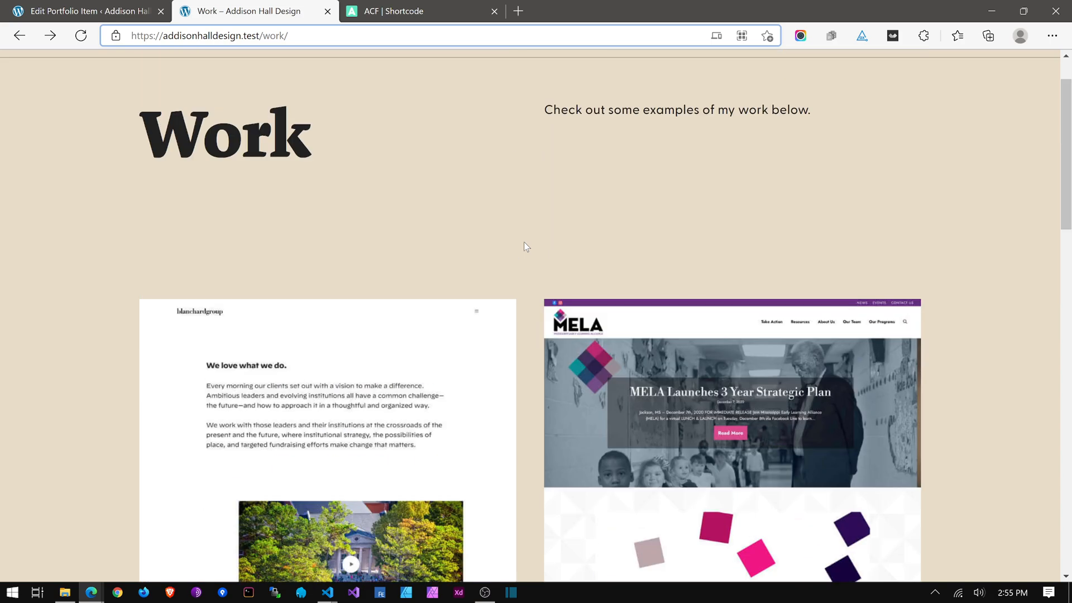
pyautogui.scroll(1, 524, 246)
pyautogui.scroll(-7, 521, 245)
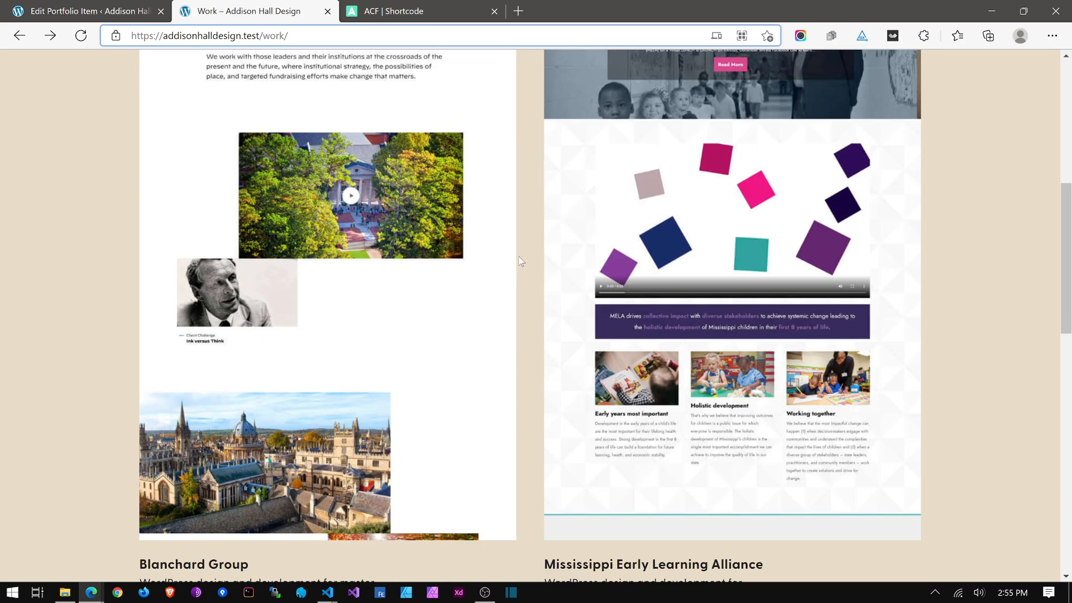
pyautogui.scroll(-7, 520, 261)
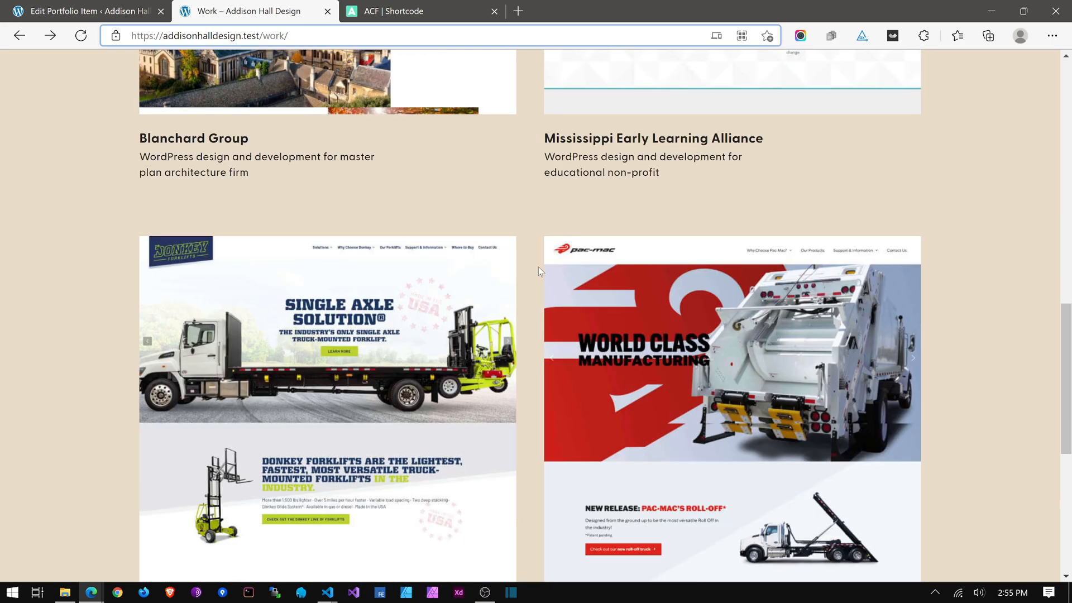
pyautogui.scroll(-7, 537, 268)
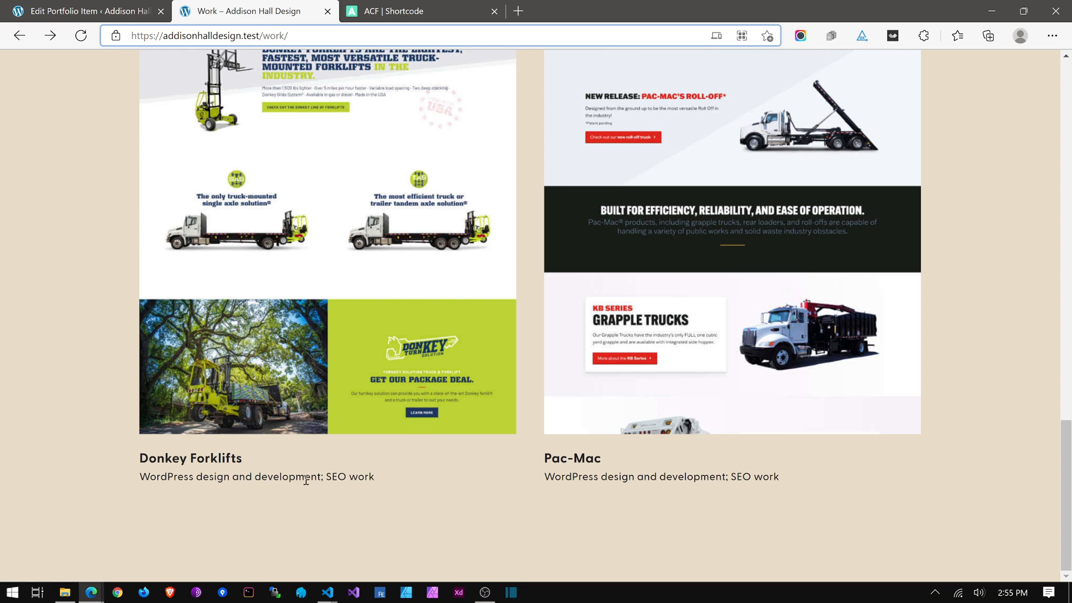
pyautogui.scroll(4, 801, 475)
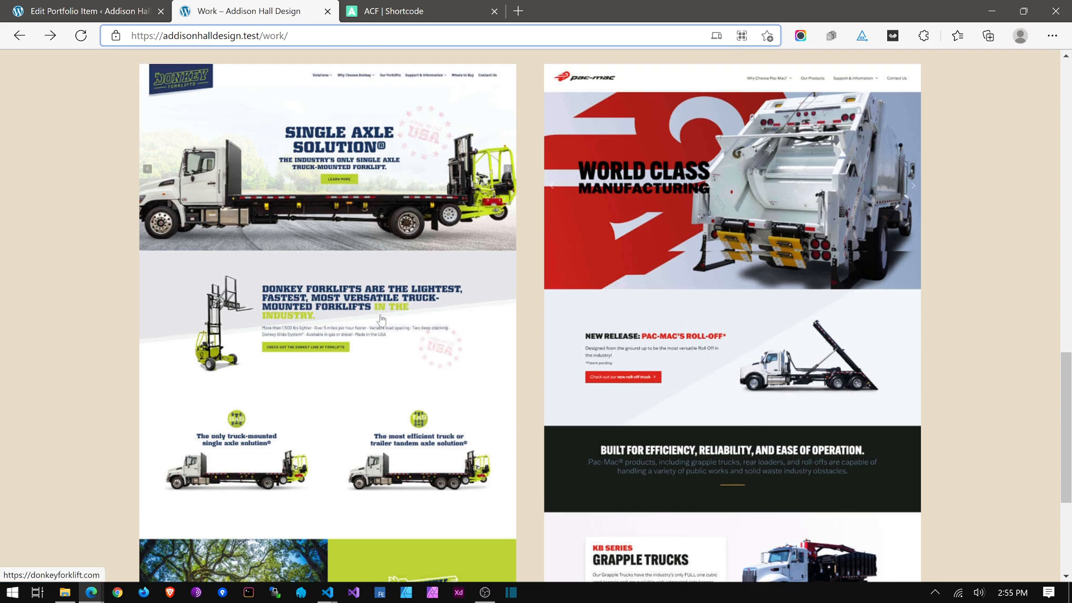
pyautogui.scroll(10, 381, 319)
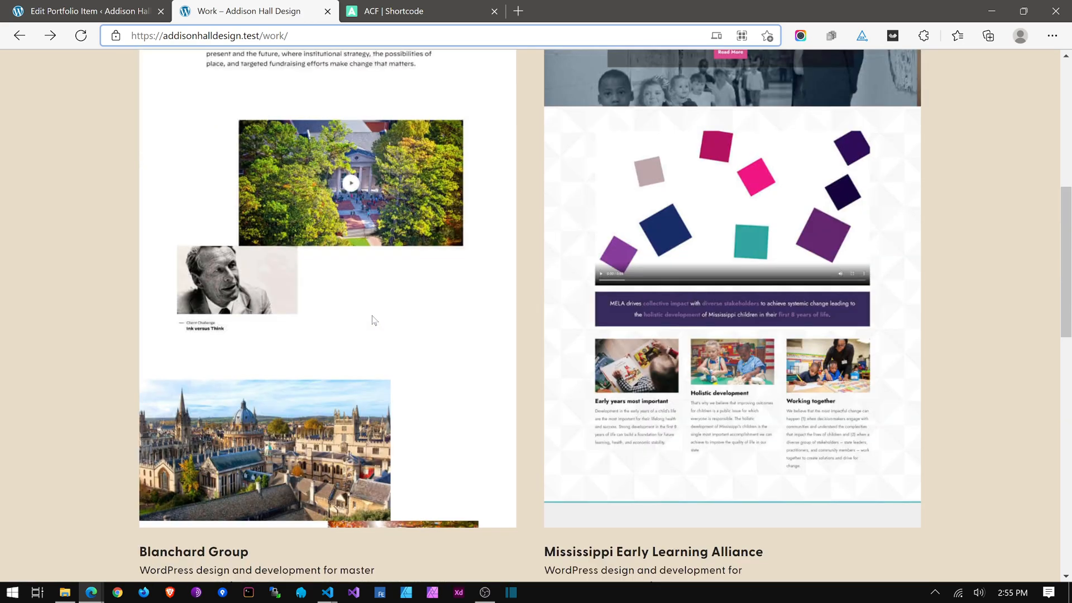
pyautogui.scroll(8, 373, 320)
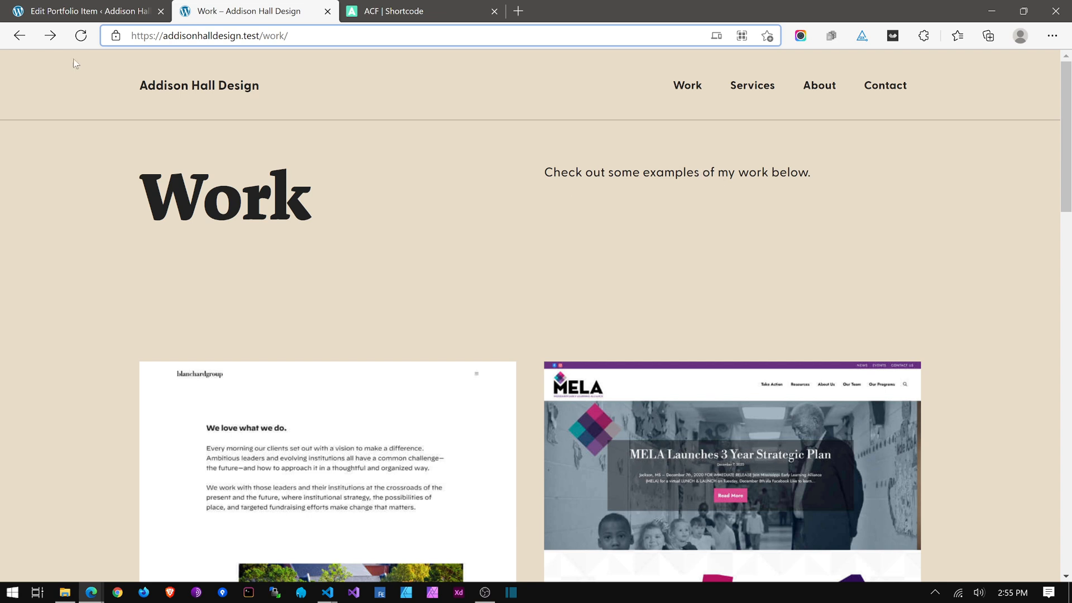
# Step: Open the Work page for editing from the WordPress admin's list of pages
pyautogui.click(88, 12)
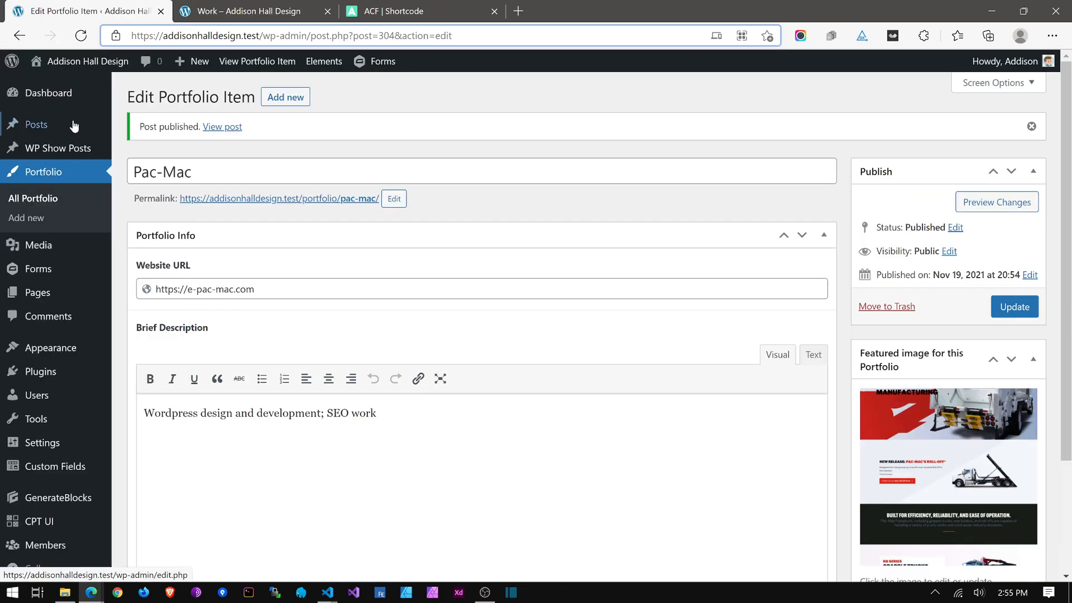
pyautogui.click(46, 301)
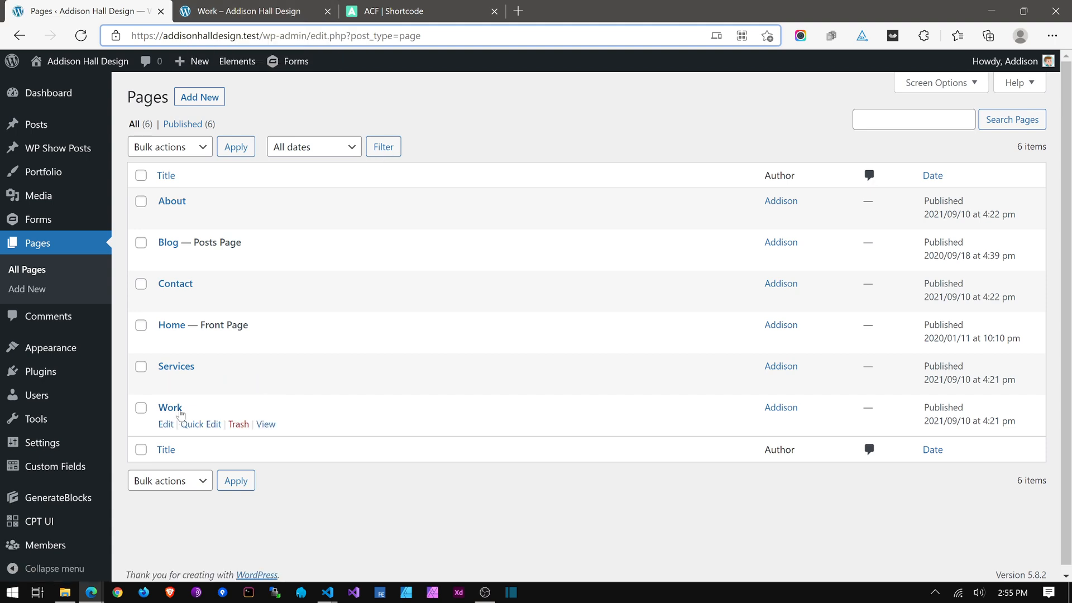
pyautogui.click(178, 411)
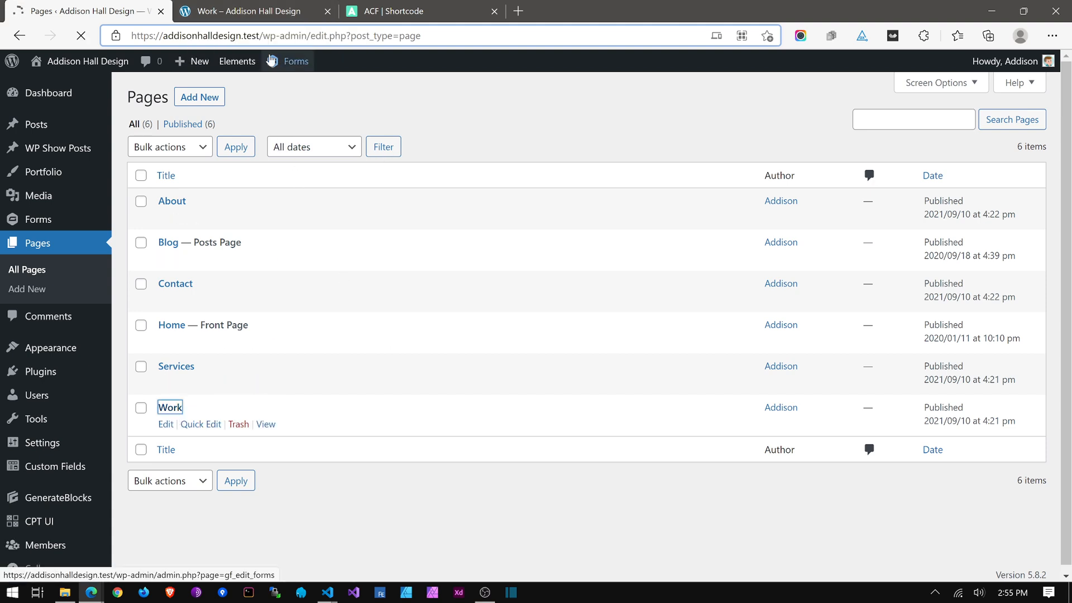
pyautogui.click(260, 12)
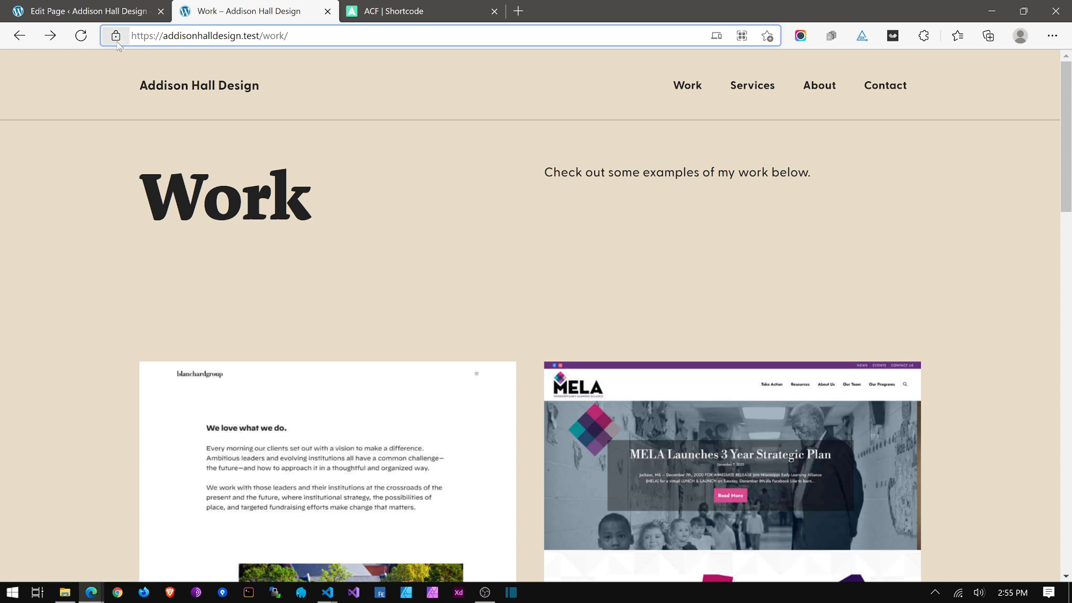
pyautogui.click(84, 11)
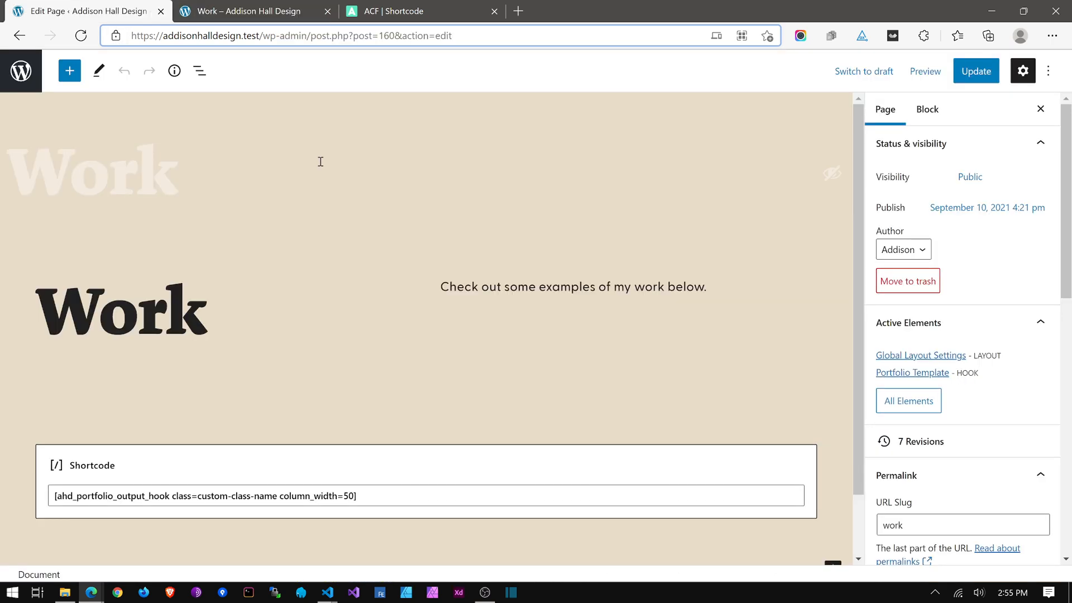
# Step: Remove the "Check out some examples of my work below." paragraph block from the Work page and update the page
pyautogui.tripleClick(522, 289)
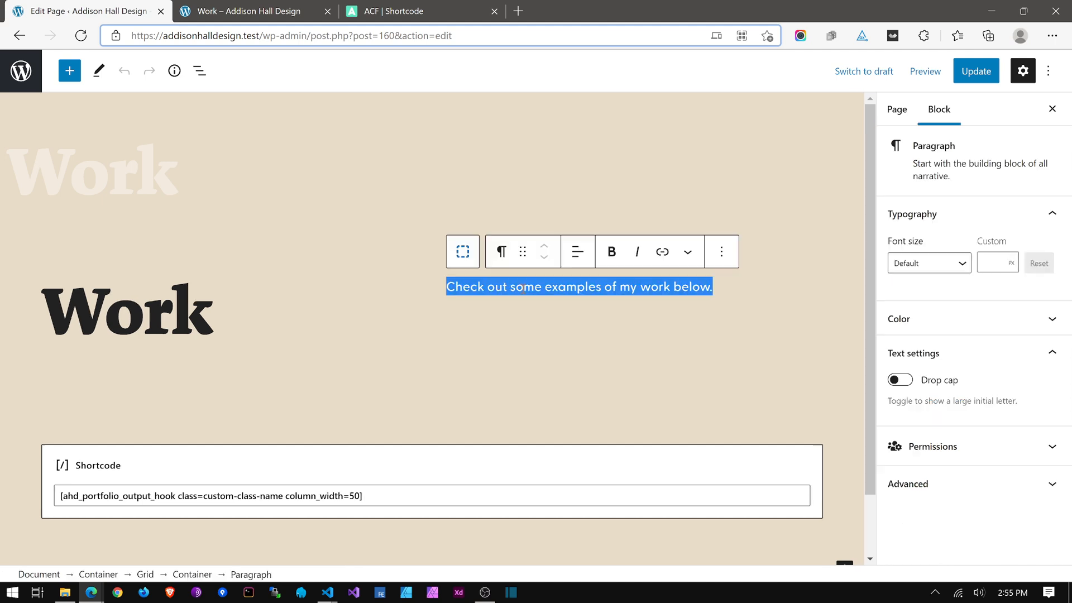
pyautogui.click(722, 252)
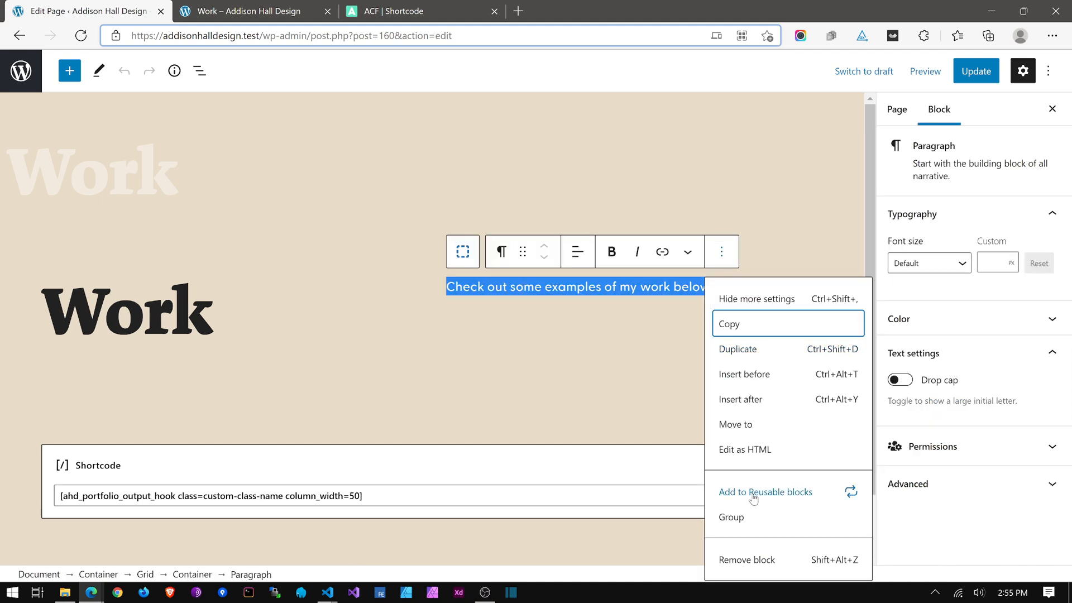
pyautogui.click(758, 559)
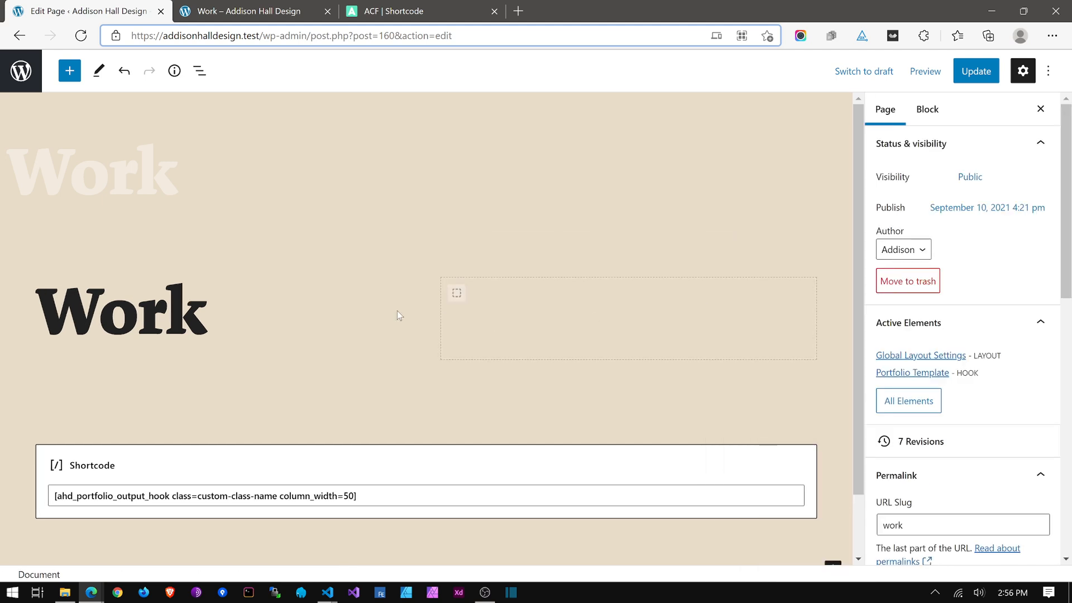
pyautogui.click(976, 70)
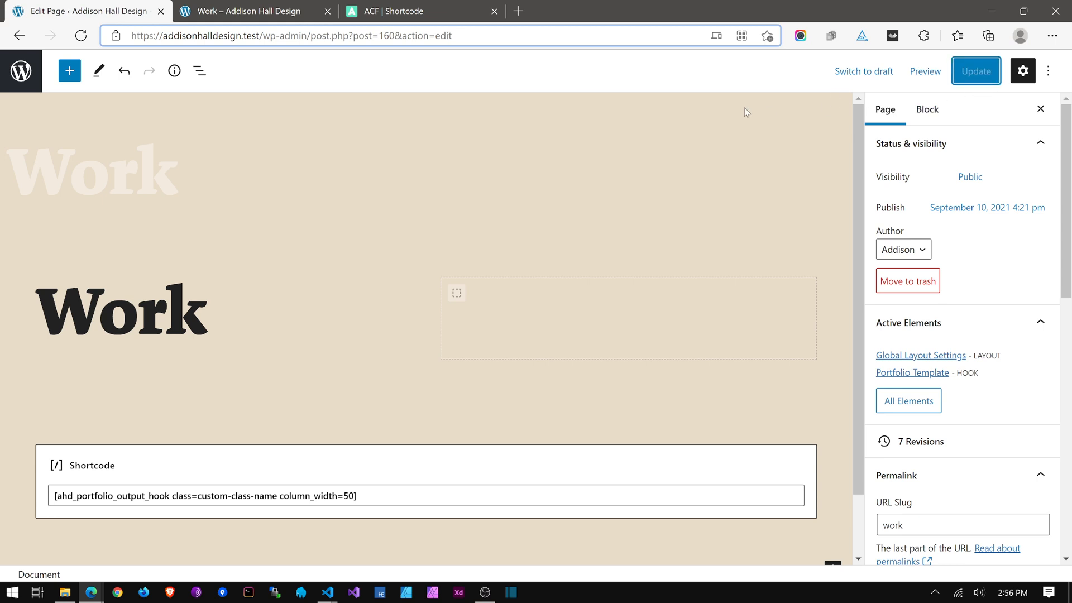
# Step: Reload the live Work page and check the area around its heading and the first portfolio items
pyautogui.click(246, 11)
pyautogui.click(83, 35)
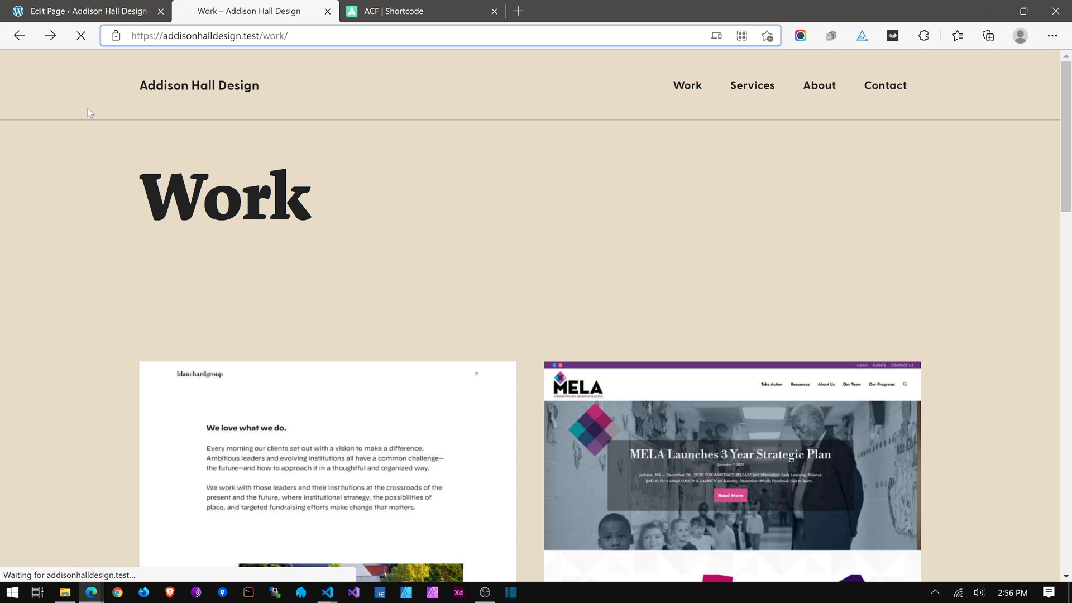
pyautogui.scroll(-3, 420, 210)
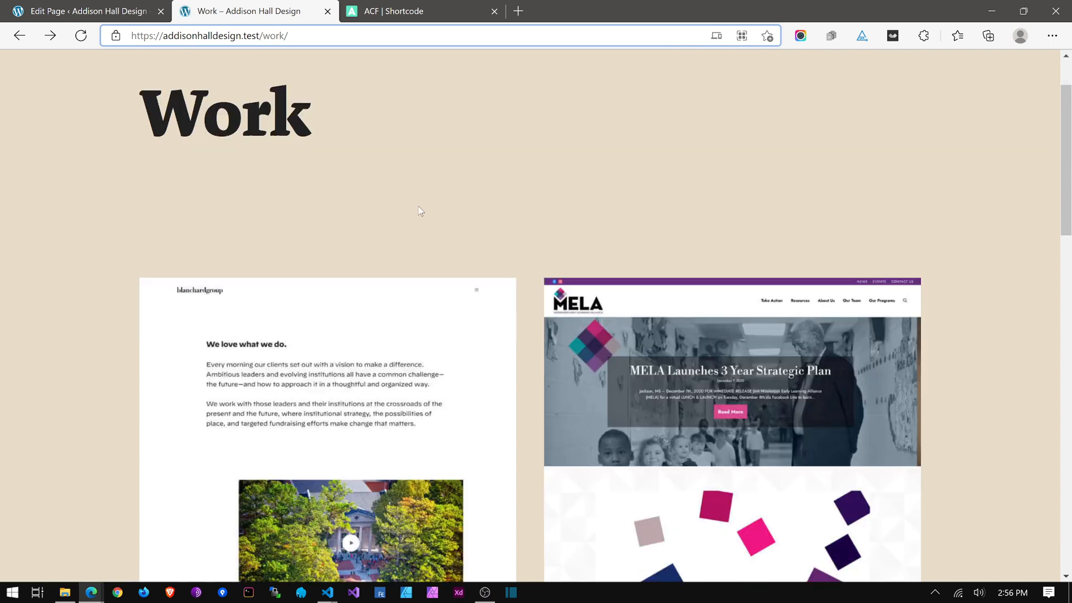
pyautogui.scroll(-2, 418, 210)
pyautogui.scroll(5, 414, 205)
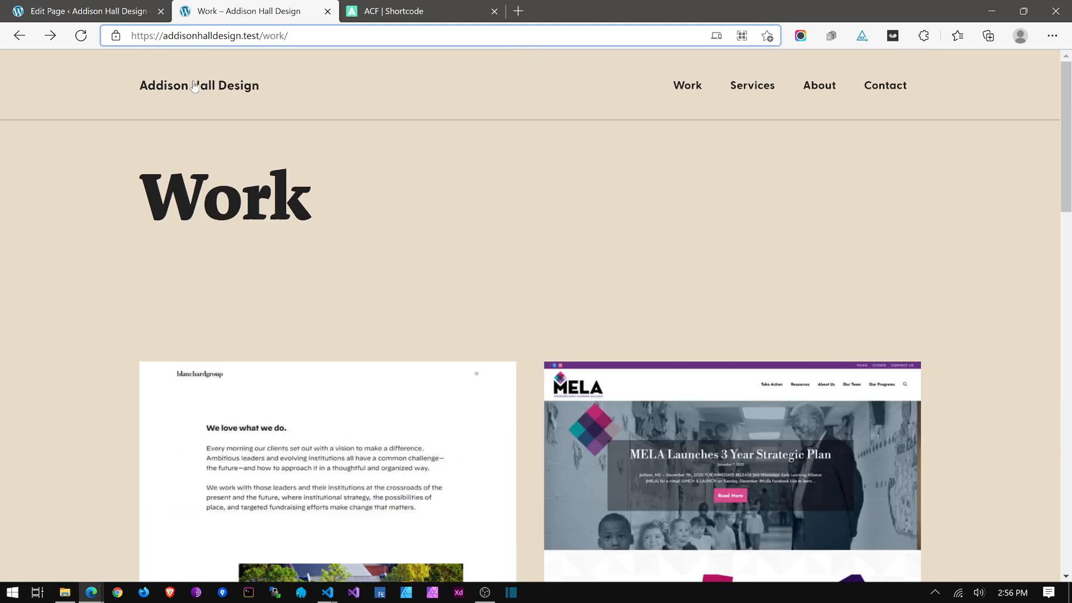
# Step: Visit the site's home, Services and About pages to compare their layouts, ending back on the Work page
pyautogui.press('F5')
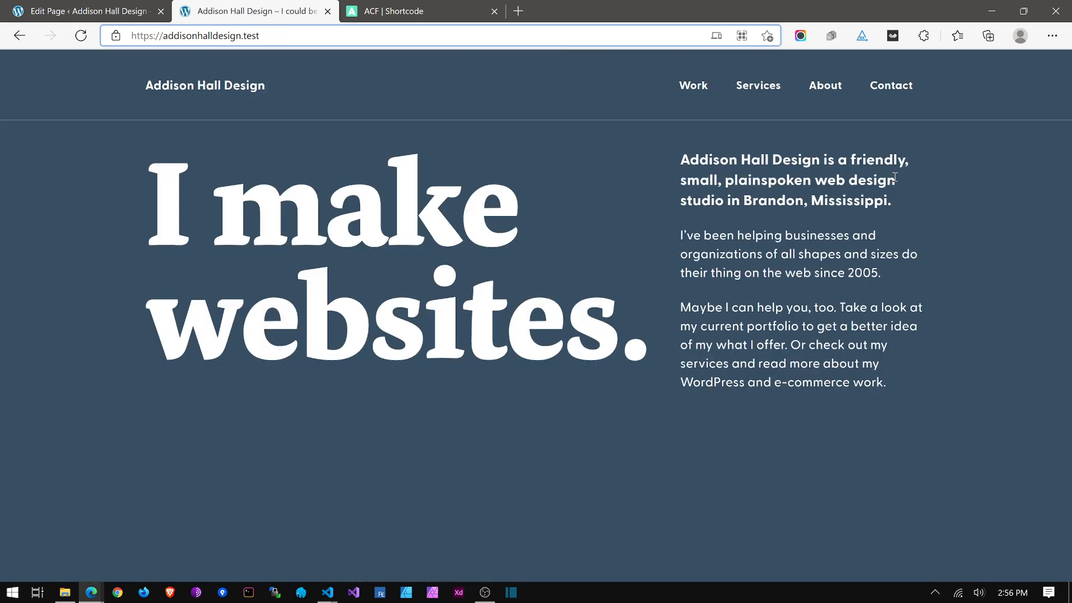
pyautogui.click(769, 86)
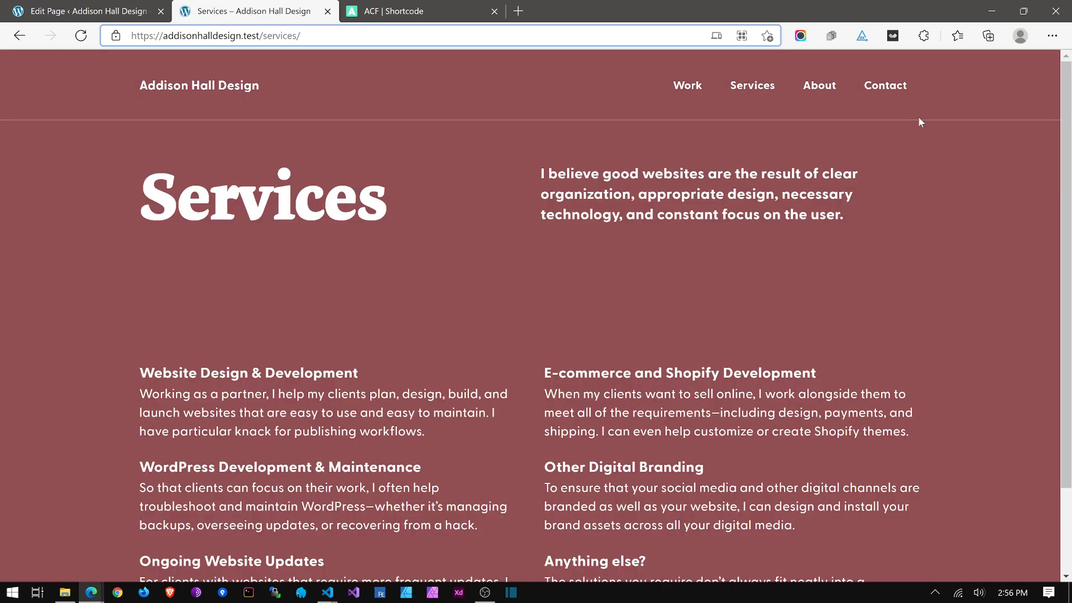
pyautogui.click(821, 86)
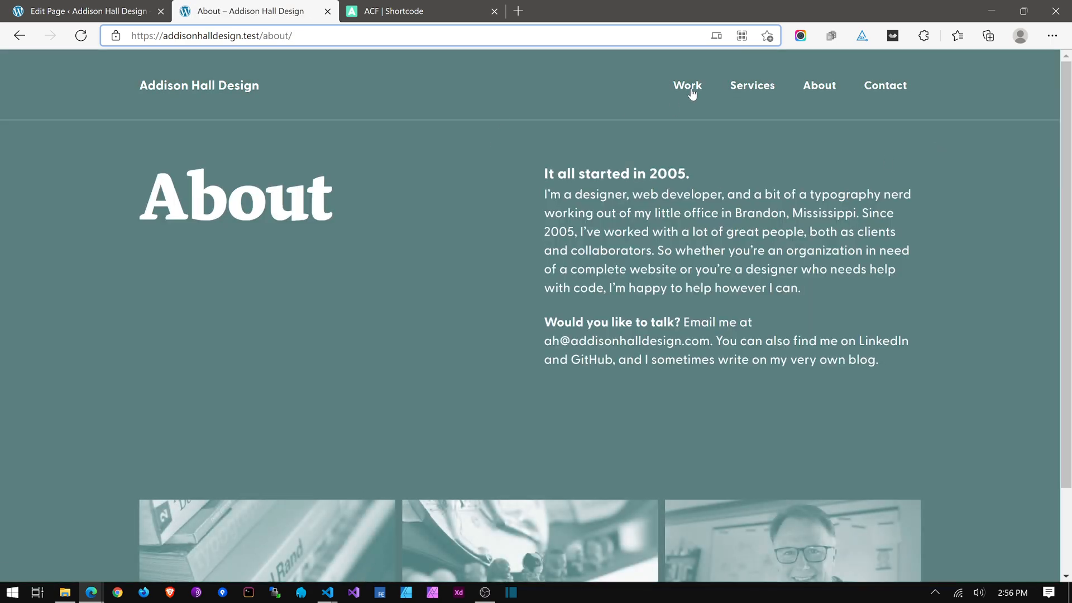
pyautogui.click(692, 91)
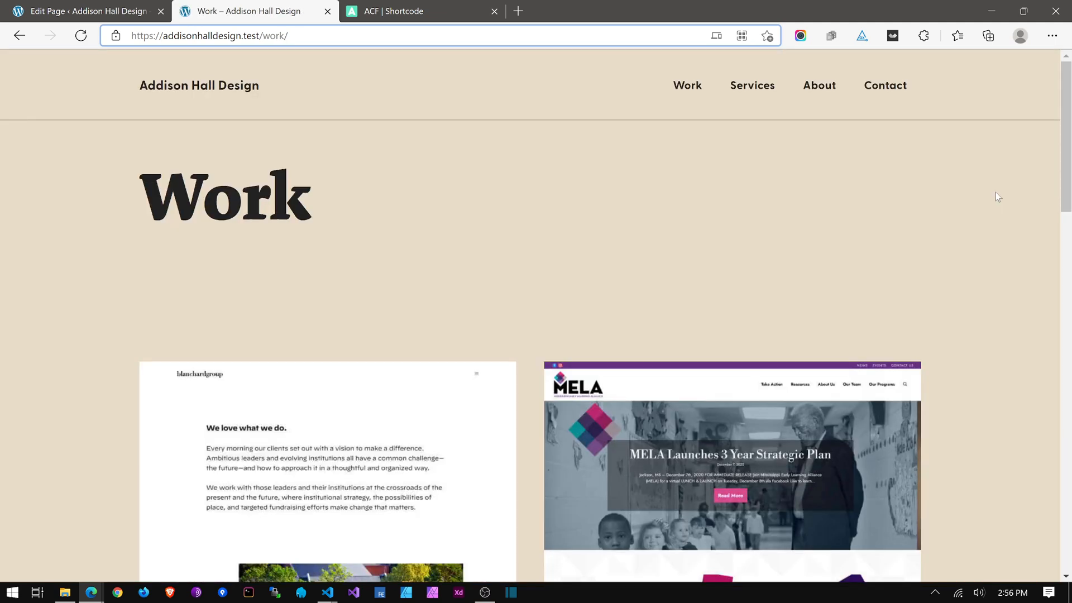
# Step: Look over the Blanchard Group and Mississippi Early Learning Alliance items in the finished portfolio grid
pyautogui.scroll(-5, 986, 199)
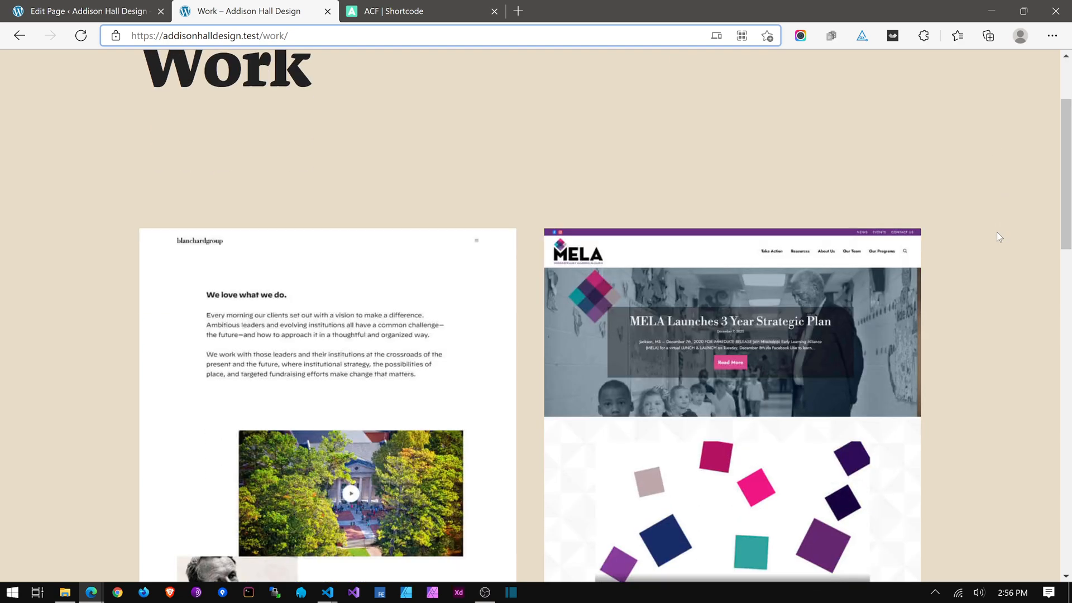
pyautogui.scroll(-4, 963, 250)
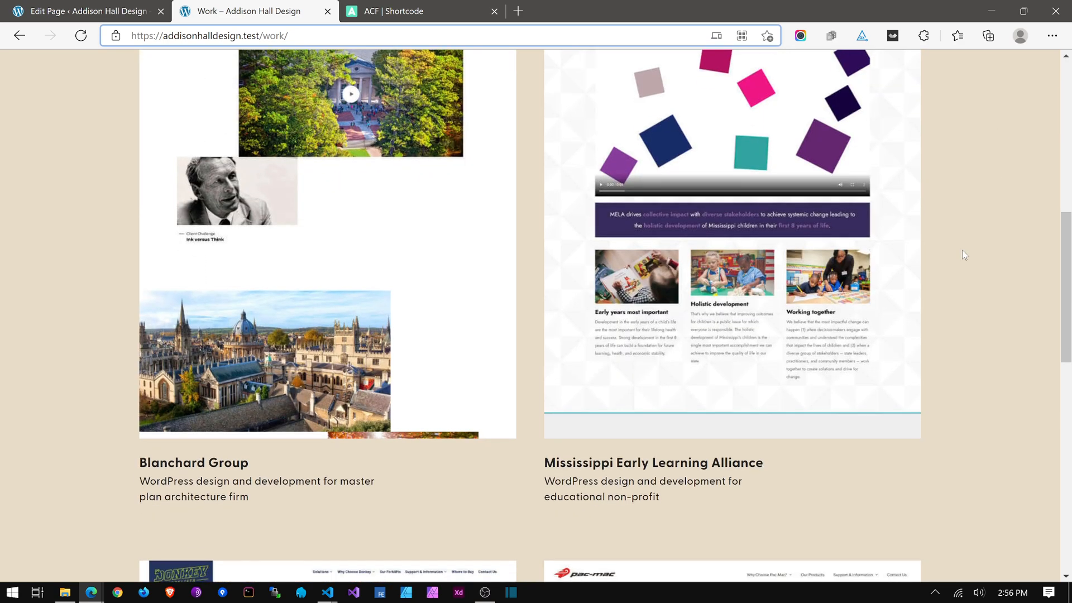
pyautogui.scroll(3, 938, 252)
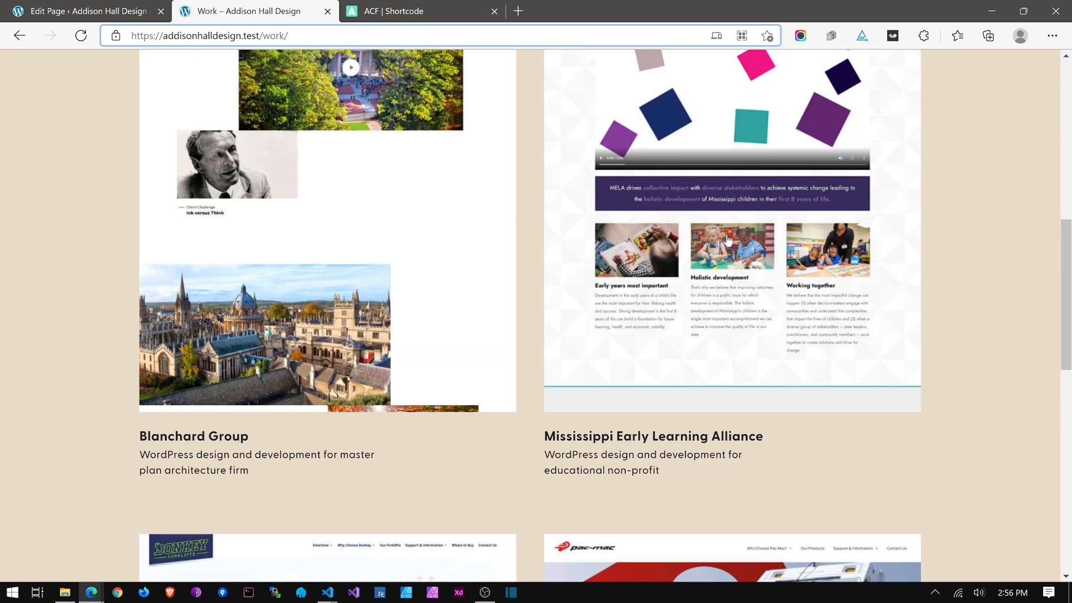
pyautogui.scroll(3, 721, 246)
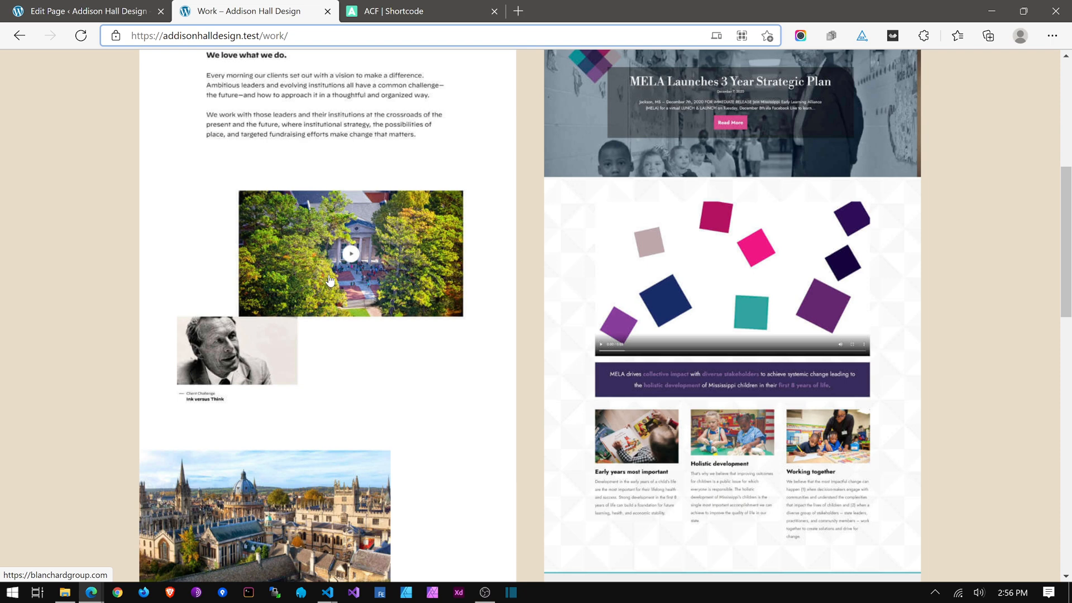
pyautogui.scroll(2, 330, 279)
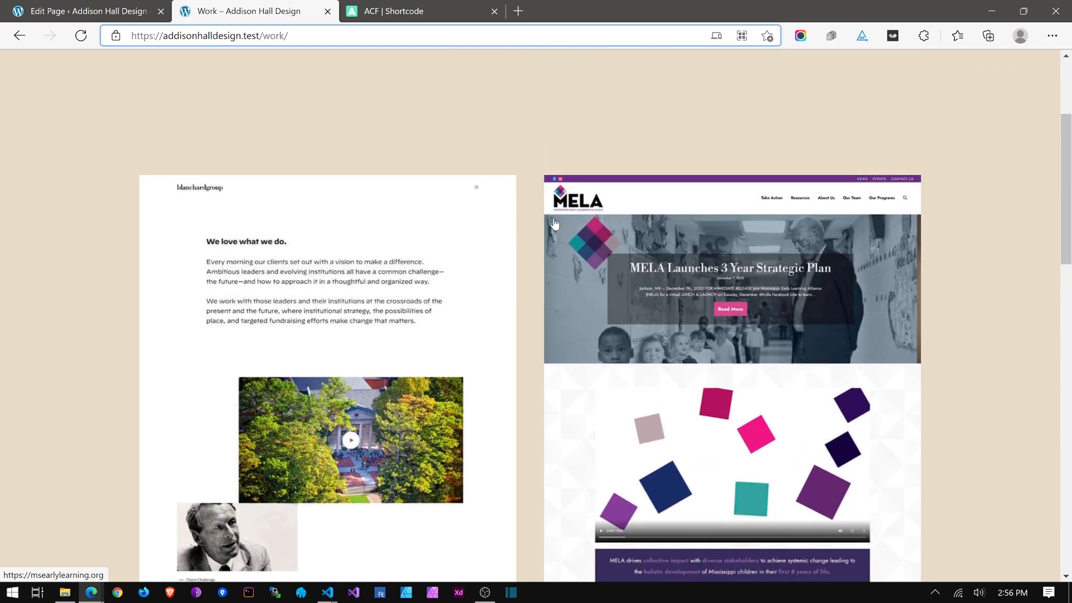
# Step: Review the whole live portfolio grid down to the Donkey Forklifts and Pac-Mac items, ending at the Work heading
pyautogui.scroll(-8, 537, 265)
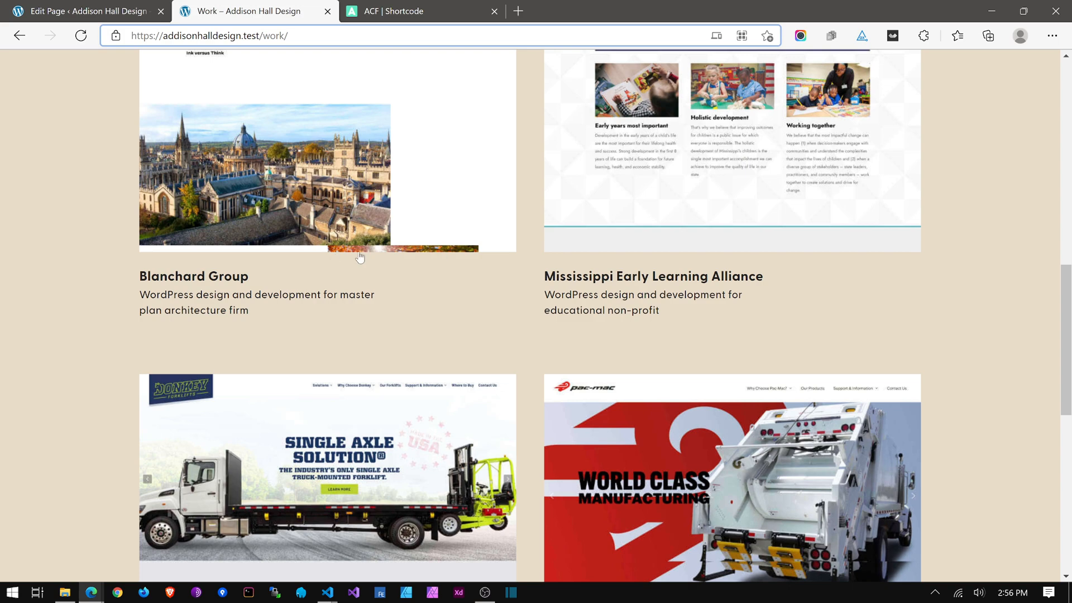
pyautogui.scroll(-9, 978, 266)
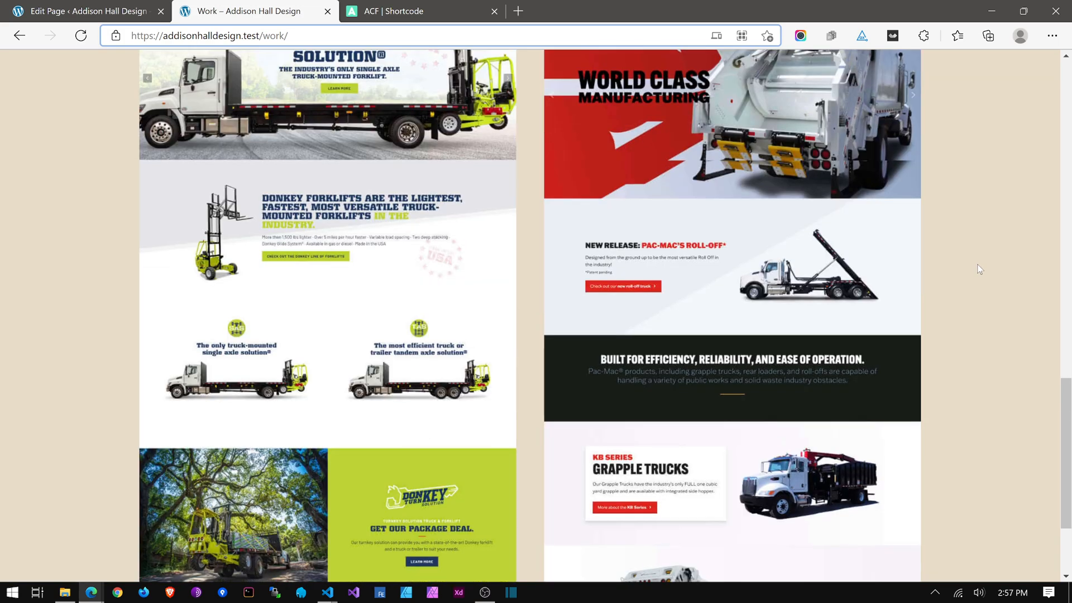
pyautogui.scroll(-1, 977, 269)
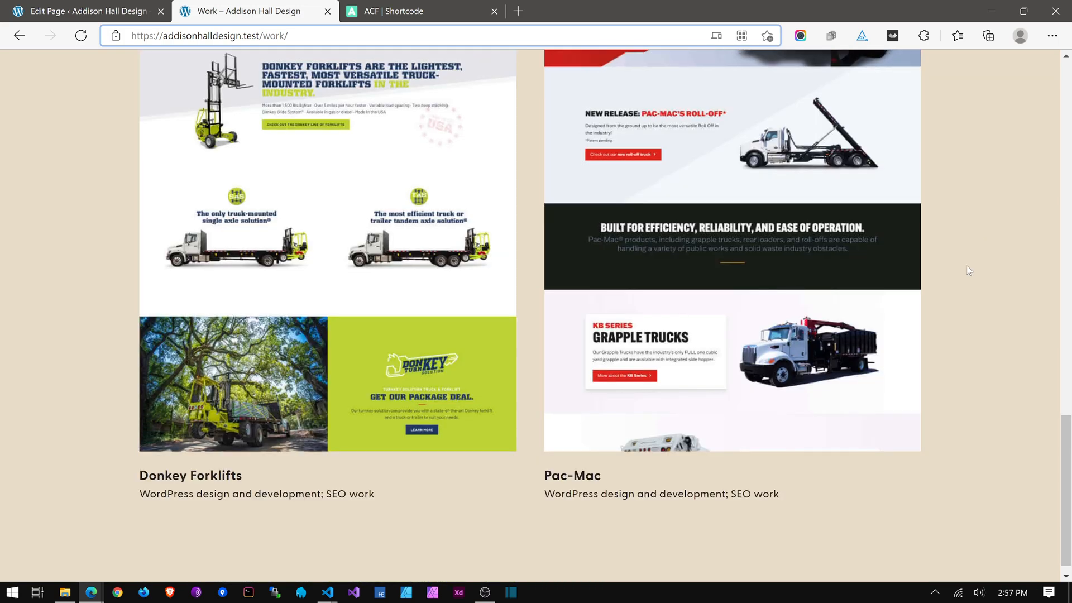
pyautogui.scroll(2, 969, 271)
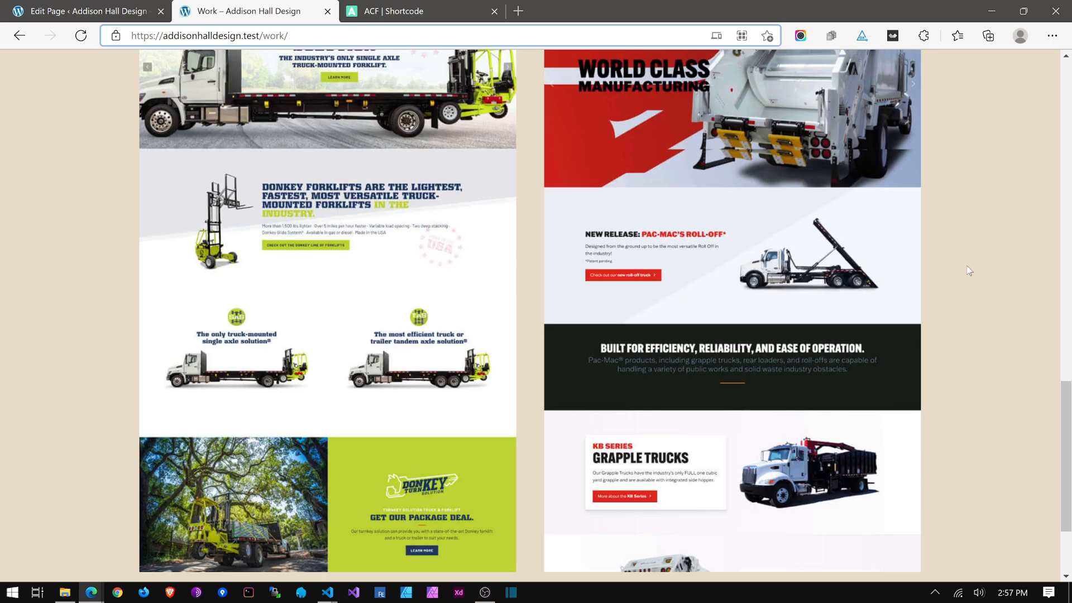
pyautogui.scroll(5, 969, 270)
pyautogui.scroll(7, 968, 268)
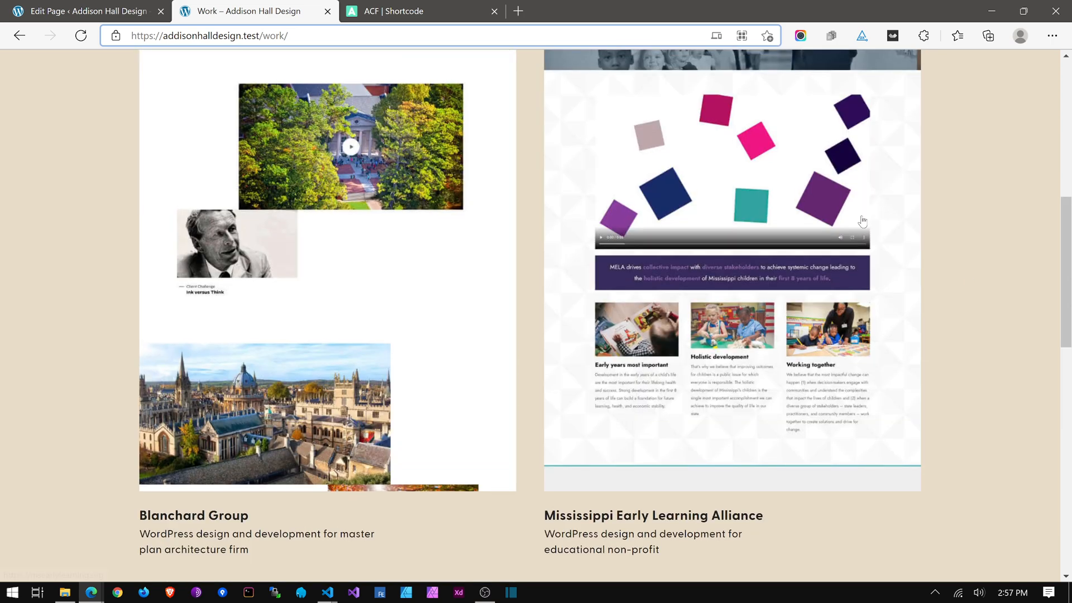
pyautogui.scroll(2, 279, 283)
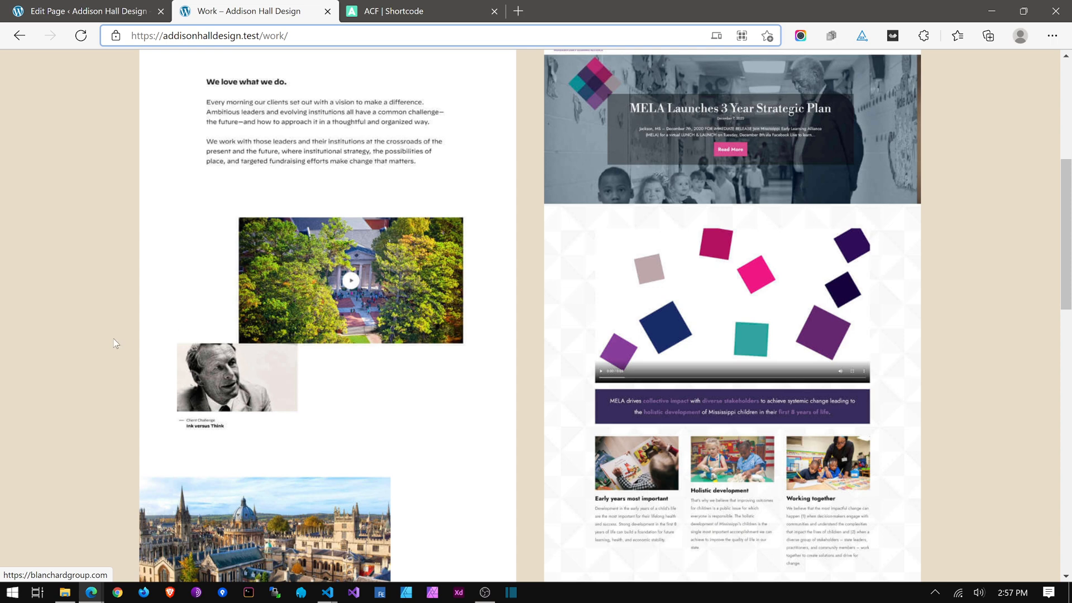
pyautogui.scroll(-3, 116, 344)
pyautogui.scroll(-9, 114, 347)
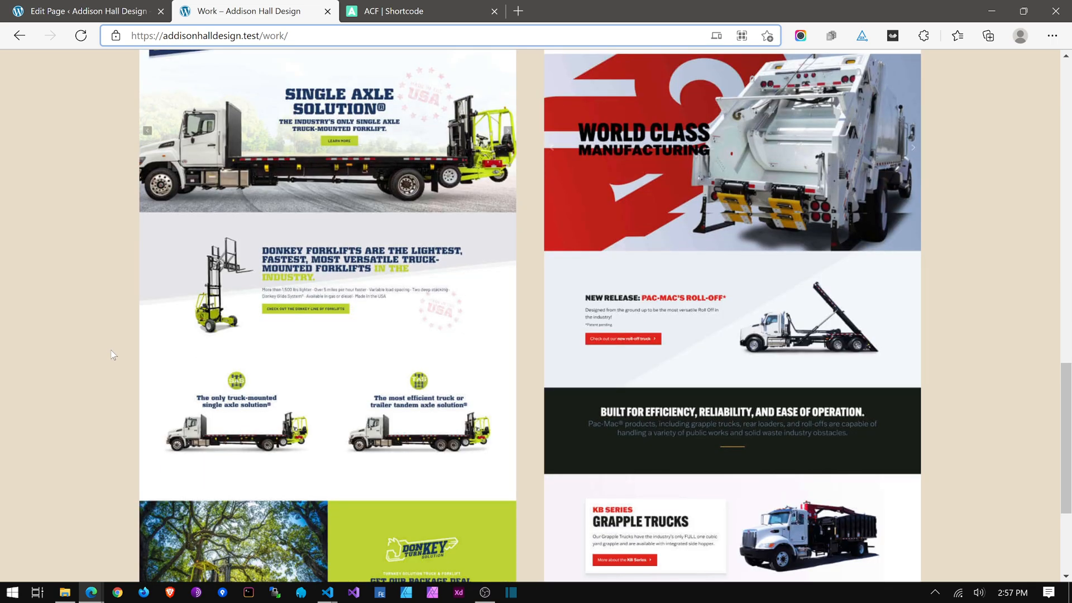
pyautogui.scroll(-4, 361, 456)
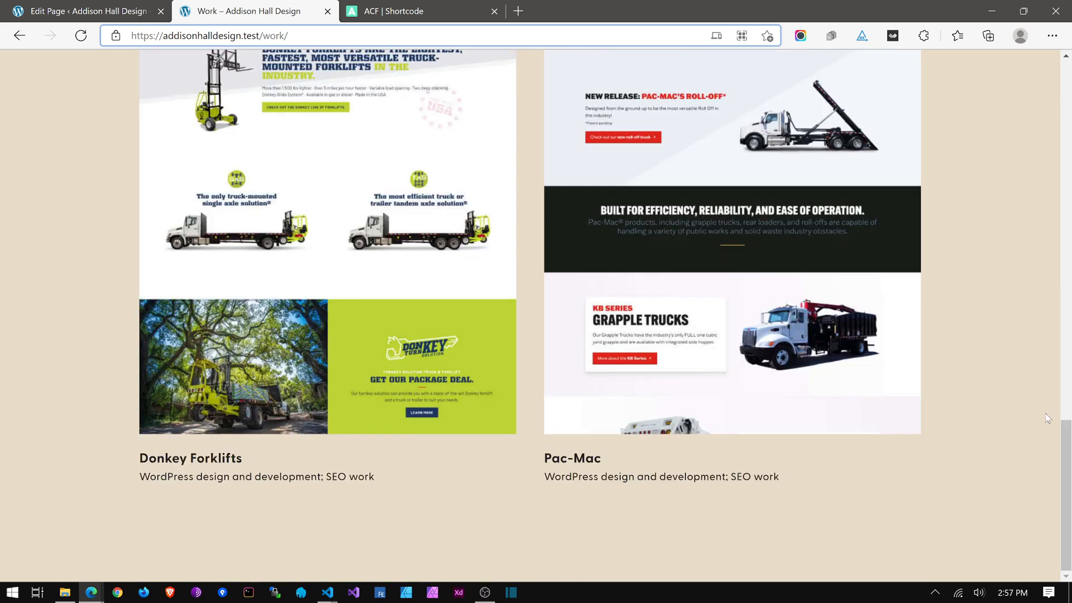
pyautogui.scroll(4, 1046, 413)
pyautogui.scroll(8, 980, 362)
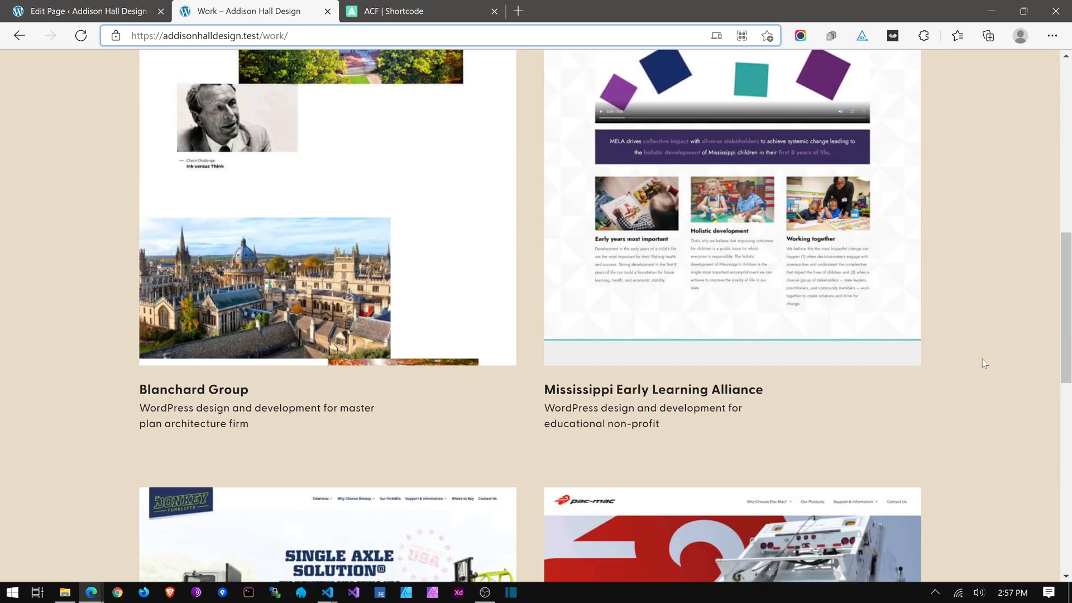
pyautogui.scroll(10, 982, 363)
pyautogui.scroll(1, 980, 370)
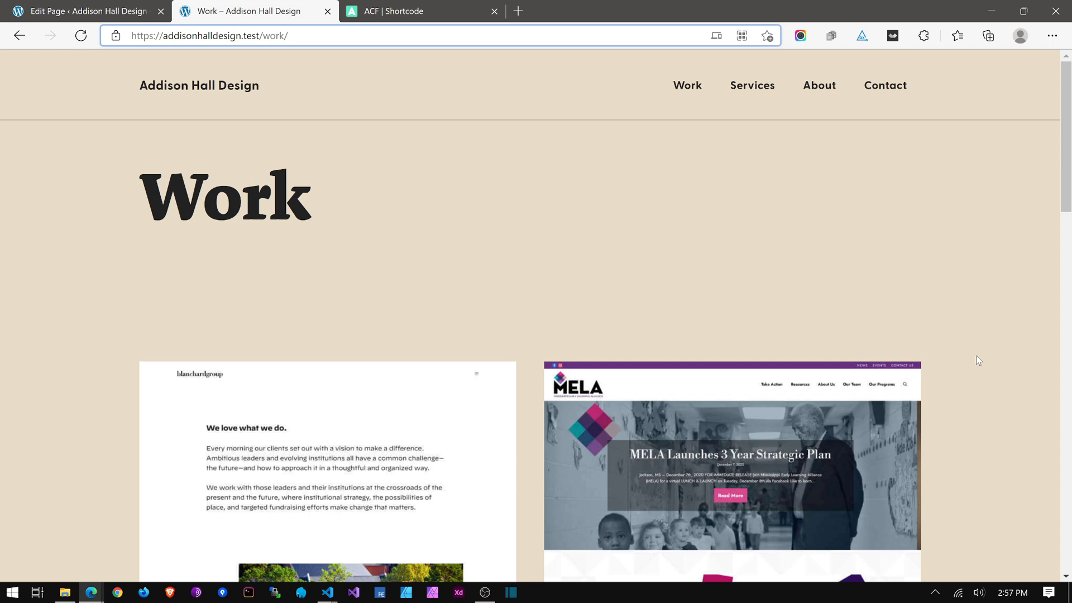
# Step: Leave the Work page editor for the WordPress list of all pages, and return to the live Work page
pyautogui.click(93, 14)
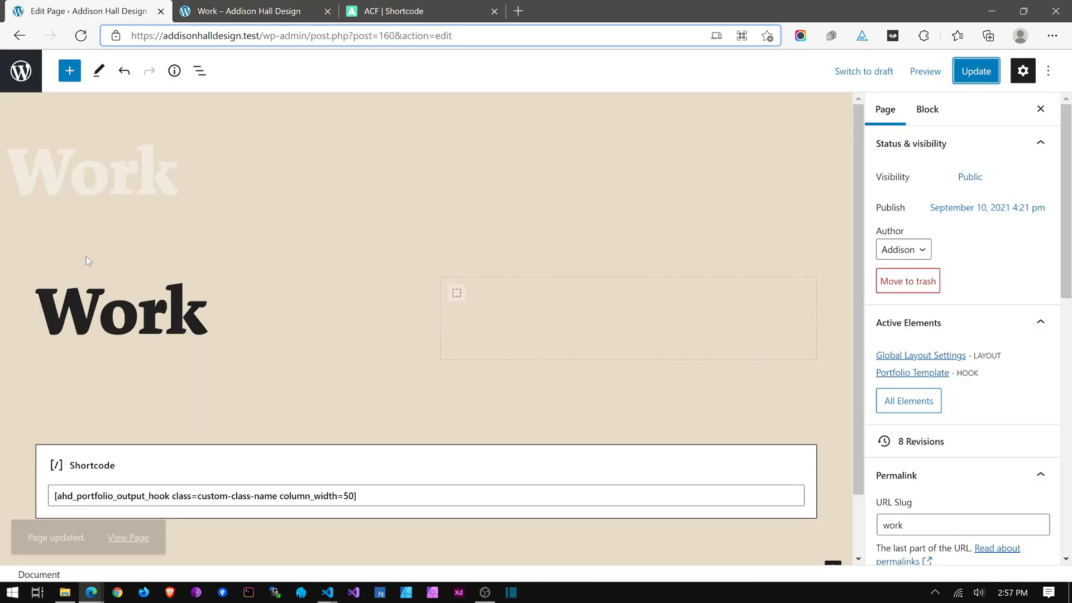
pyautogui.click(28, 73)
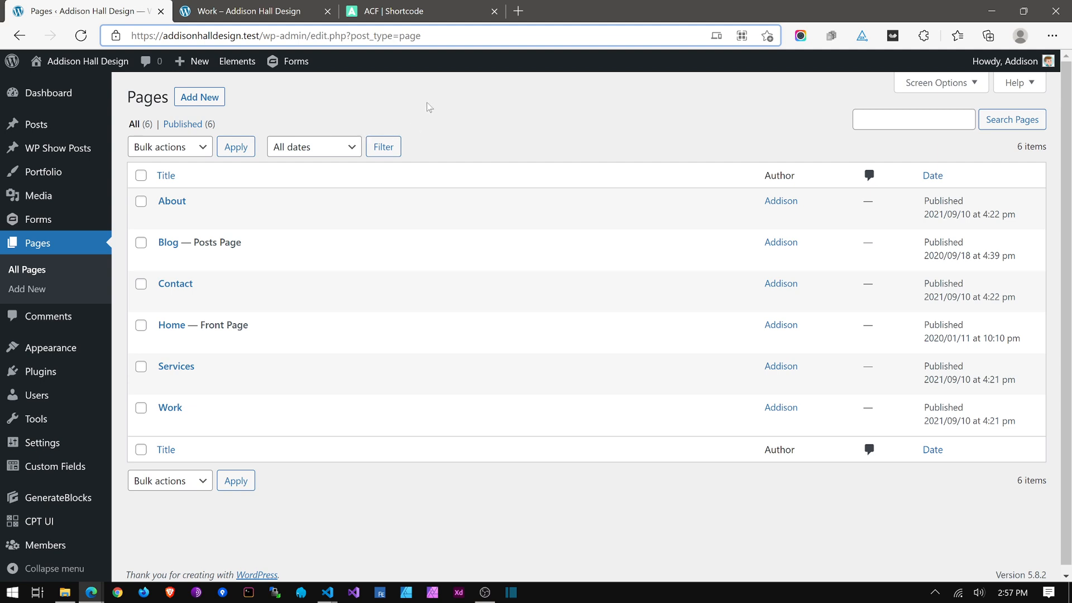
pyautogui.hotkey('ctrl', 'Tab')
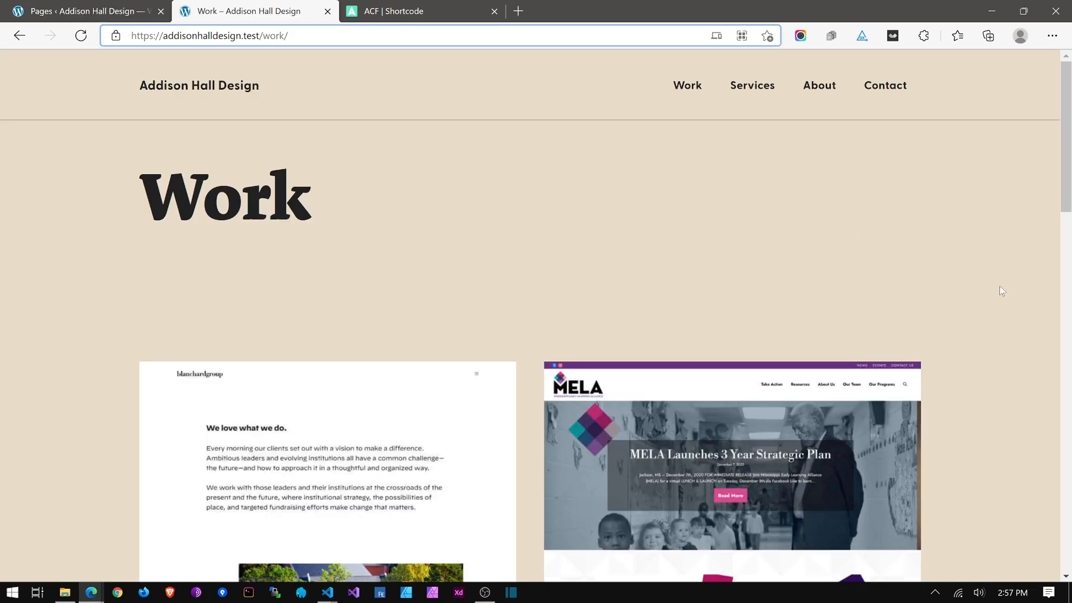